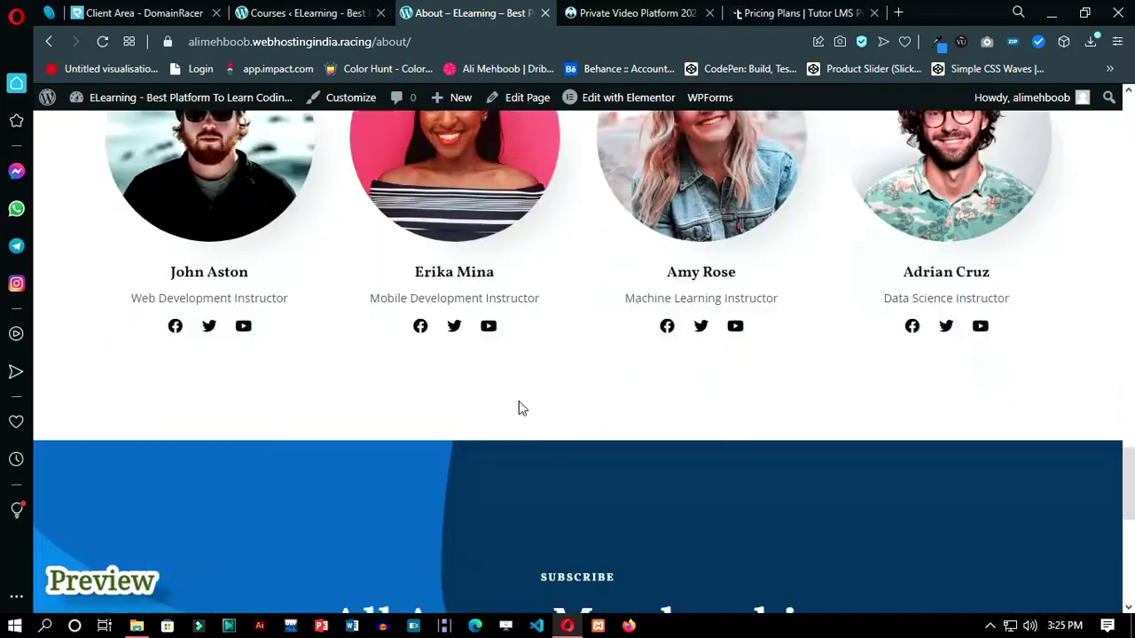
# - Open the site's Contact page from the About page and look over its contact details and message form
pyautogui.scroll(20, 520, 430)
pyautogui.click(748, 145)
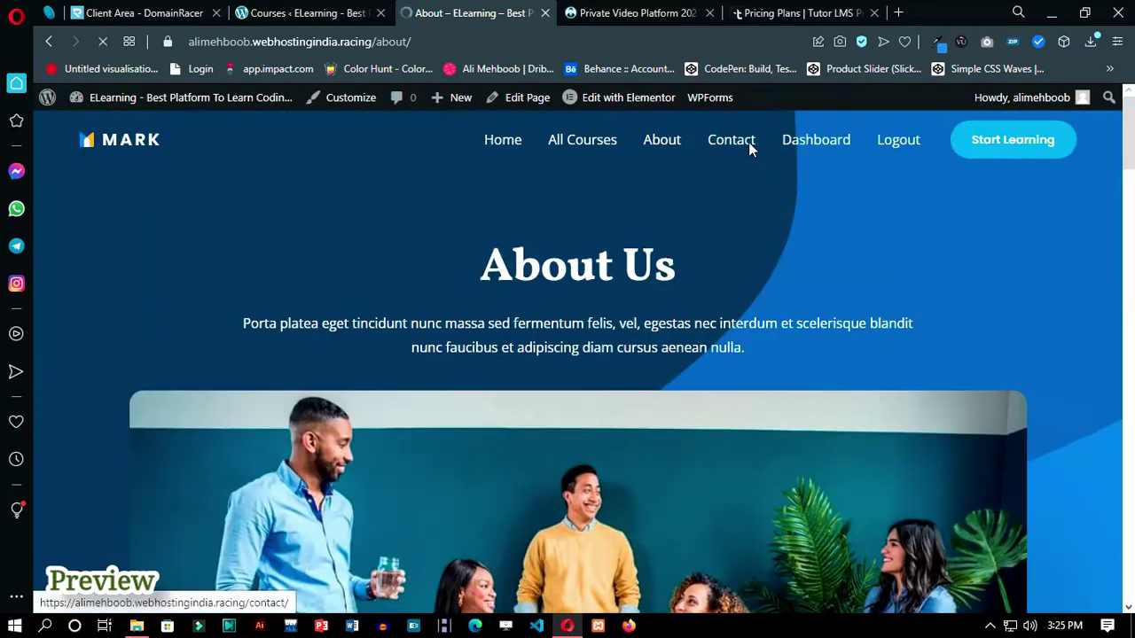
pyautogui.scroll(-10, 636, 251)
pyautogui.scroll(5, 474, 334)
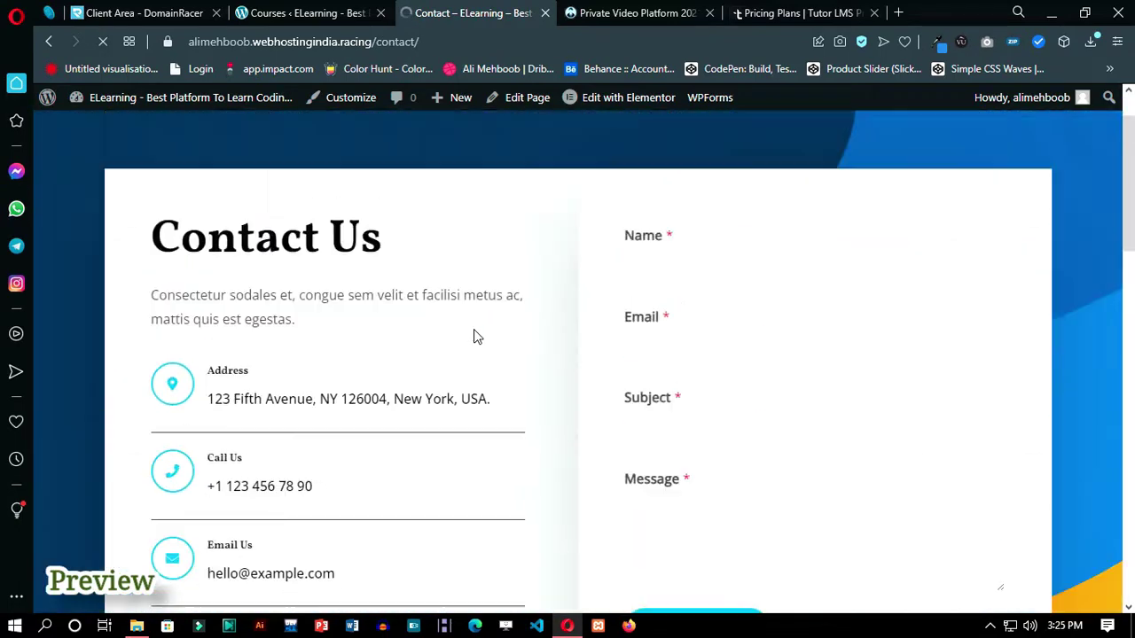
pyautogui.scroll(-7, 560, 305)
pyautogui.scroll(8, 559, 311)
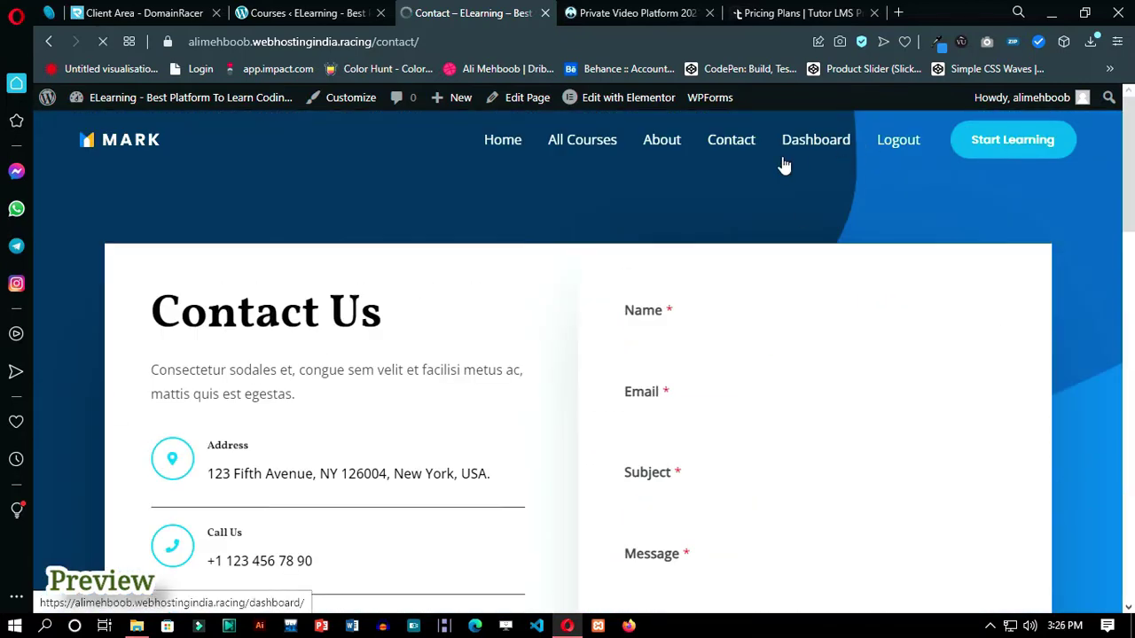
# - Open the site's Dashboard page and look over its course statistics and course list
pyautogui.click(784, 166)
pyautogui.scroll(-10, 342, 329)
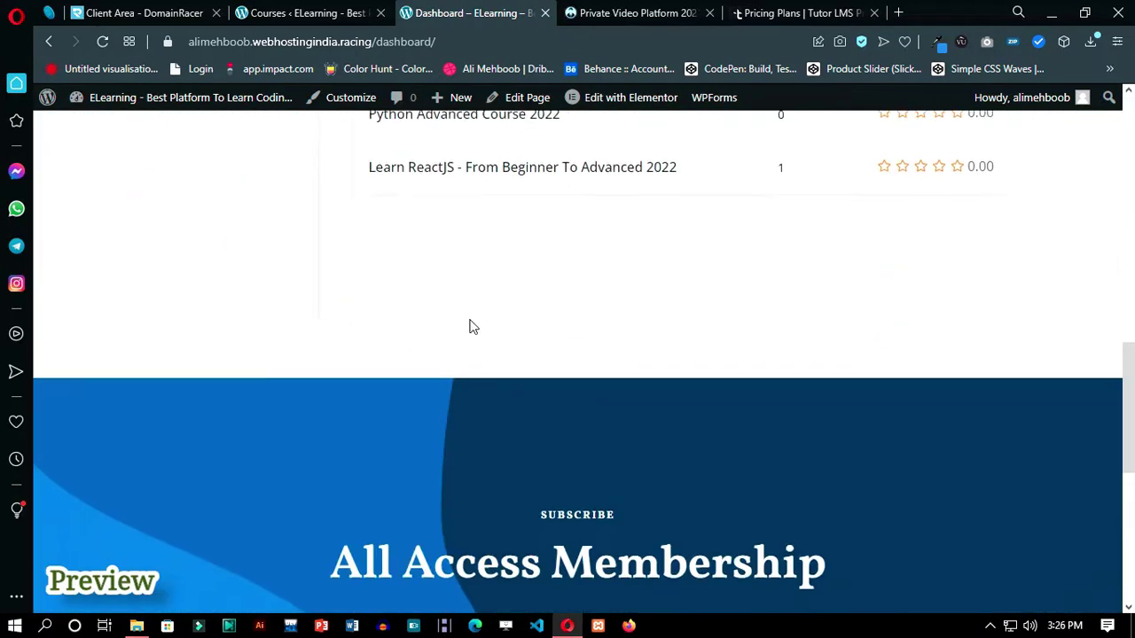
pyautogui.scroll(5, 433, 325)
pyautogui.scroll(-2, 841, 476)
pyautogui.scroll(7, 260, 369)
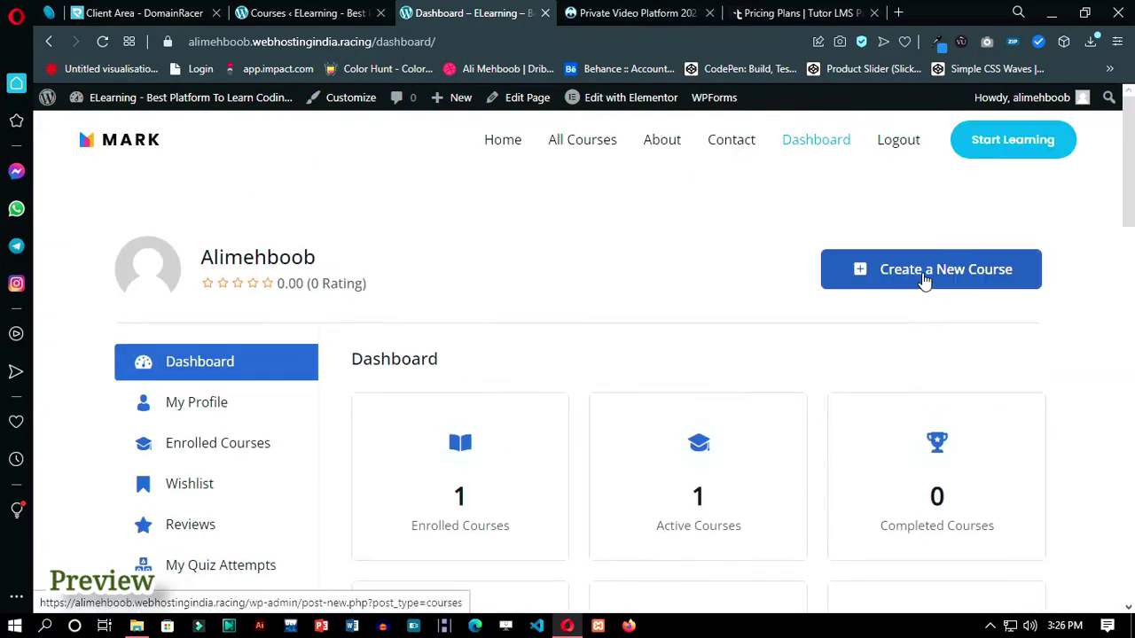
# - Open the form for creating a new course, examine its settings and fields, and return to the dashboard
pyautogui.scroll(-15, 363, 362)
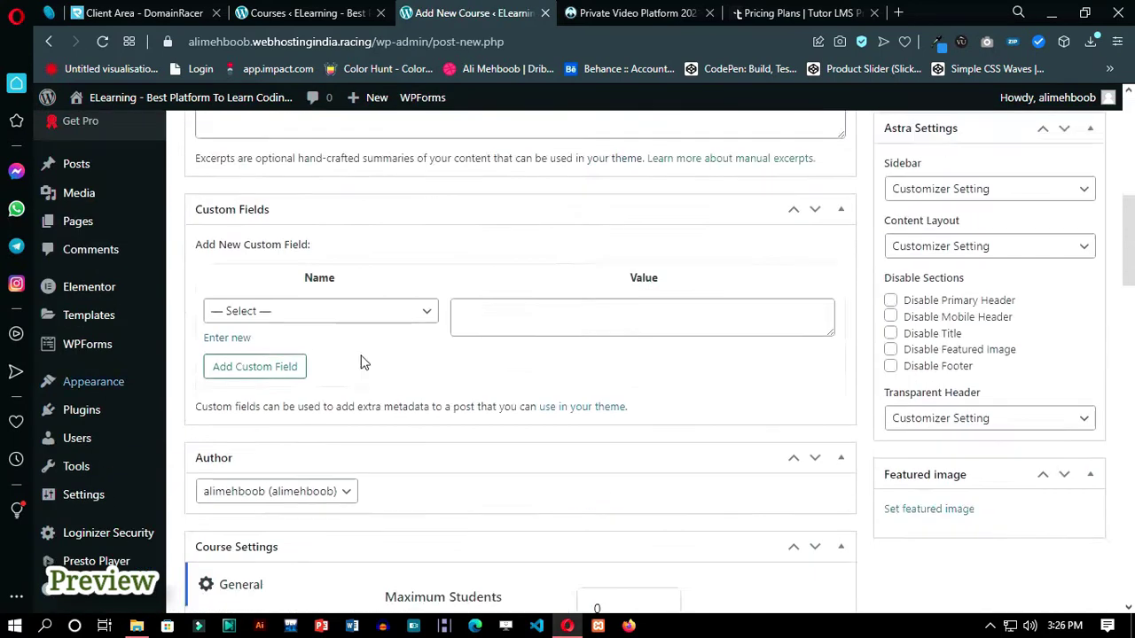
pyautogui.click(41, 51)
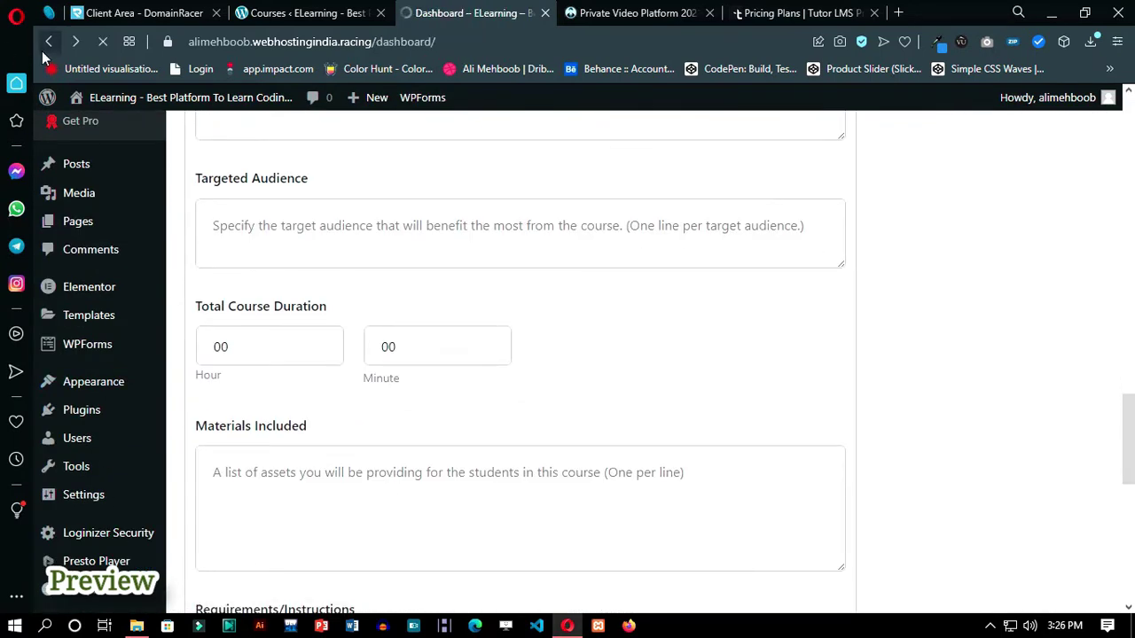
pyautogui.scroll(-3, 647, 290)
pyautogui.scroll(3, 664, 364)
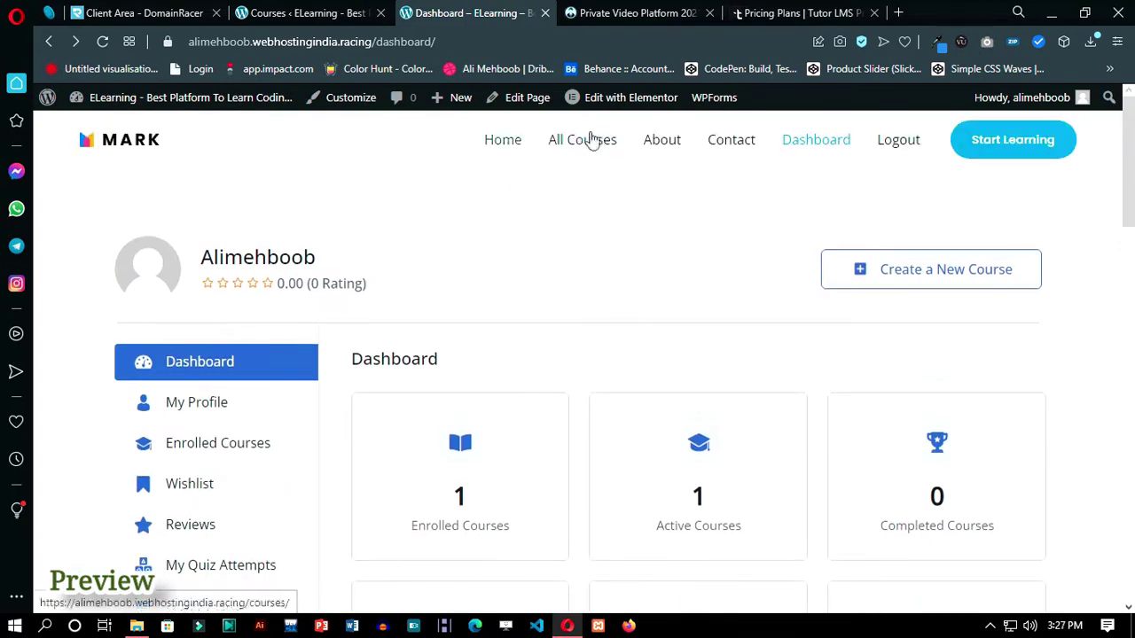
# - Open the Learn ReactJS – From Beginner To Advanced 2022 course from the course catalogue and read its full description
pyautogui.click(590, 140)
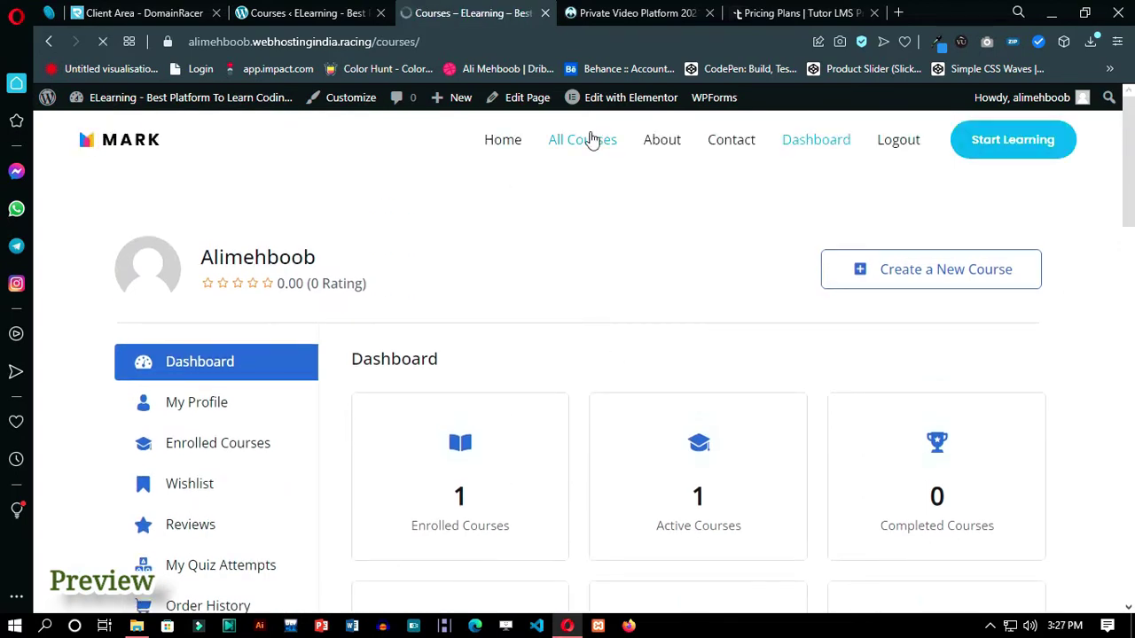
pyautogui.scroll(-3, 287, 322)
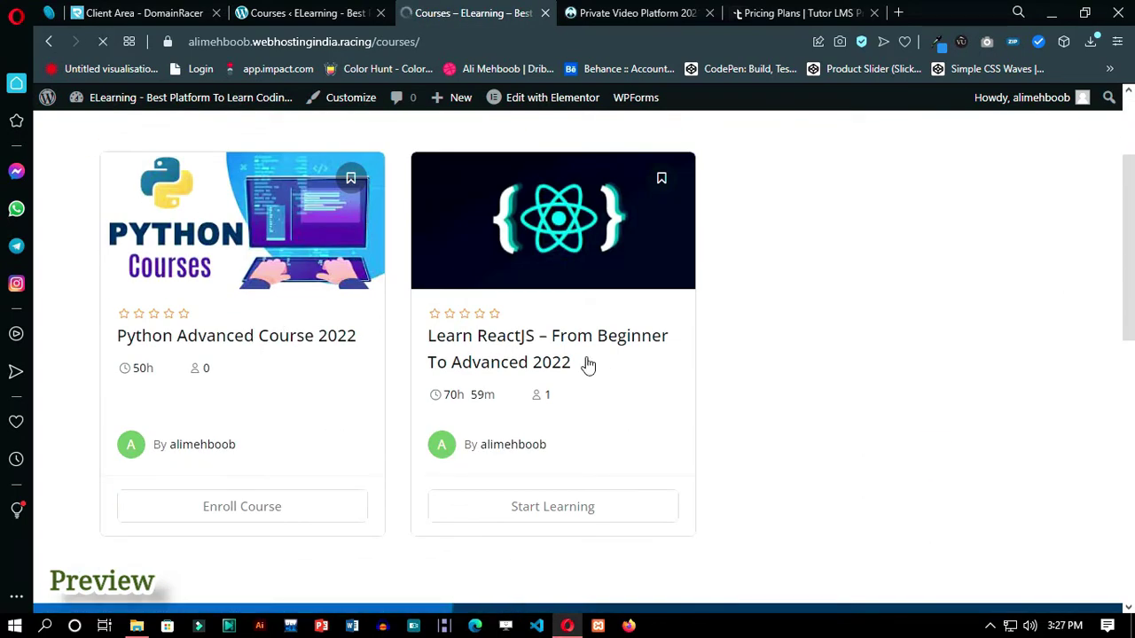
pyautogui.scroll(-8, 594, 359)
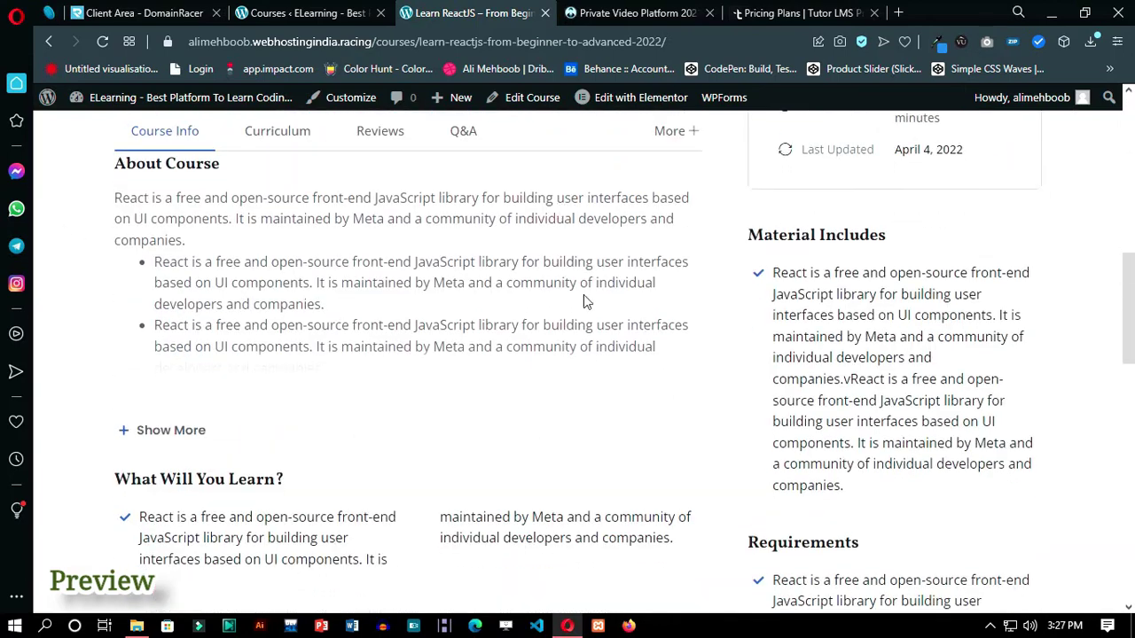
pyautogui.scroll(-1, 190, 349)
pyautogui.click(190, 349)
pyautogui.scroll(-10, 522, 395)
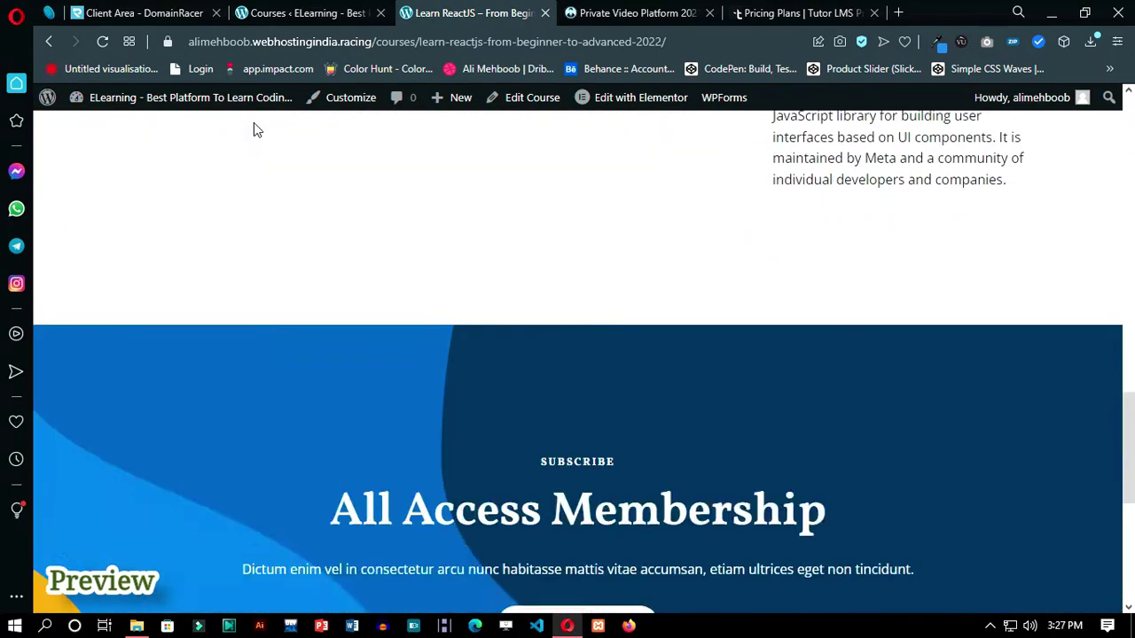
# - Show the ReactJS course's curriculum and expand Module 1 : Introduction and Module 2 : Personalized Web
pyautogui.scroll(10, 226, 188)
pyautogui.click(671, 306)
pyautogui.click(679, 424)
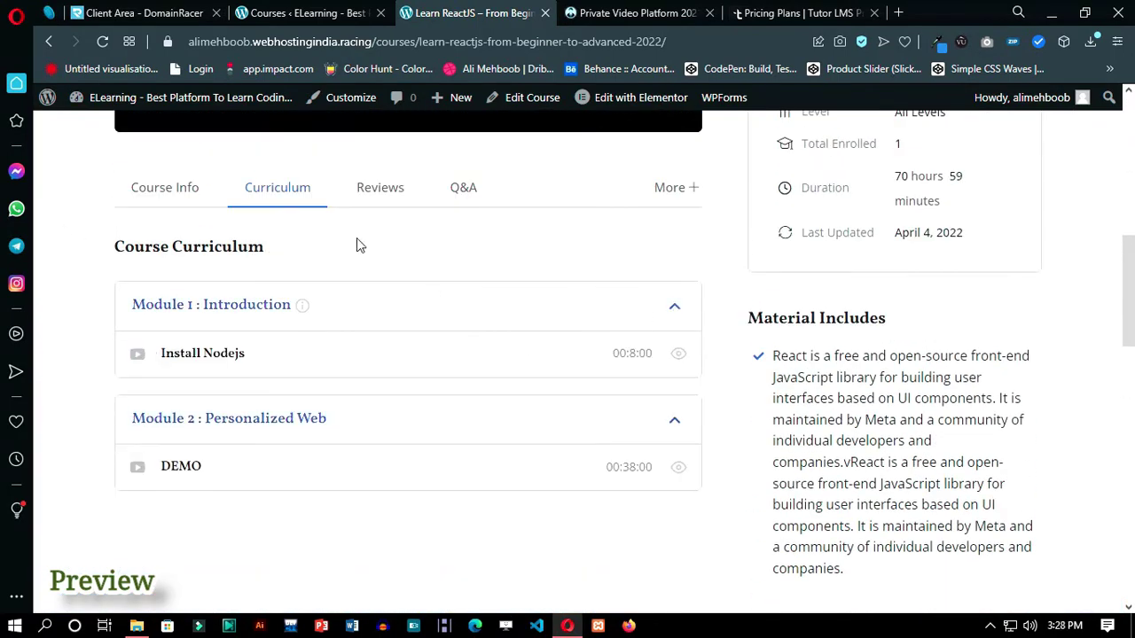
# - Start learning the ReactJS course and look over its Install Nodejs lesson page
pyautogui.scroll(4, 836, 347)
pyautogui.click(877, 266)
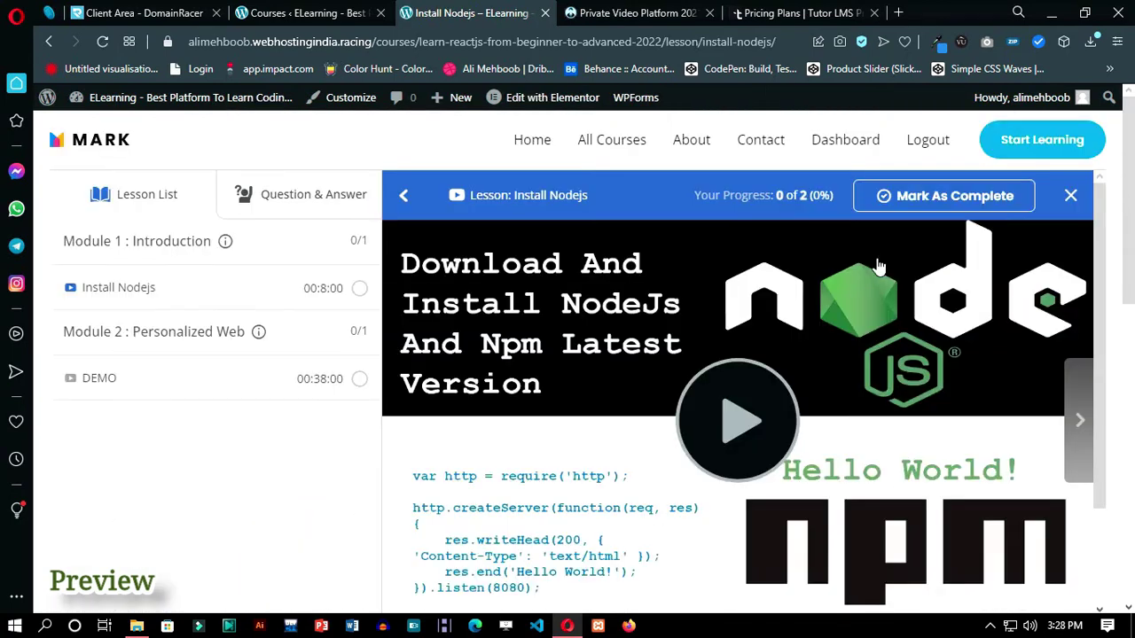
pyautogui.scroll(-2, 553, 444)
pyautogui.scroll(2, 552, 443)
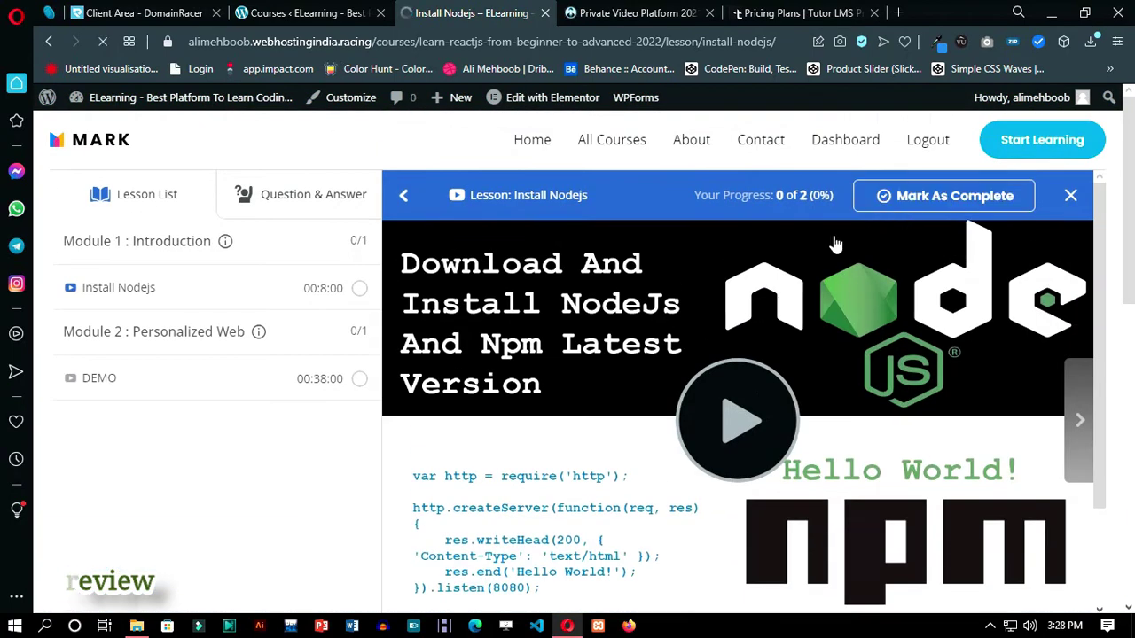
# - Return from the lesson to the ReactJS course page and go to the site's home page
pyautogui.click(52, 41)
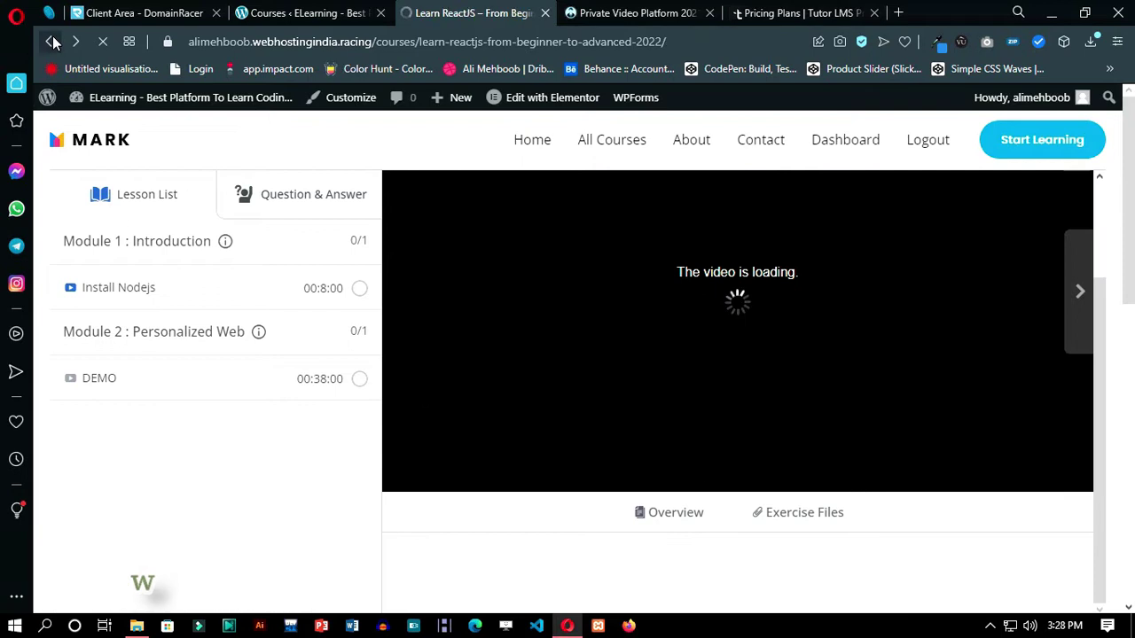
pyautogui.scroll(5, 772, 347)
pyautogui.click(487, 141)
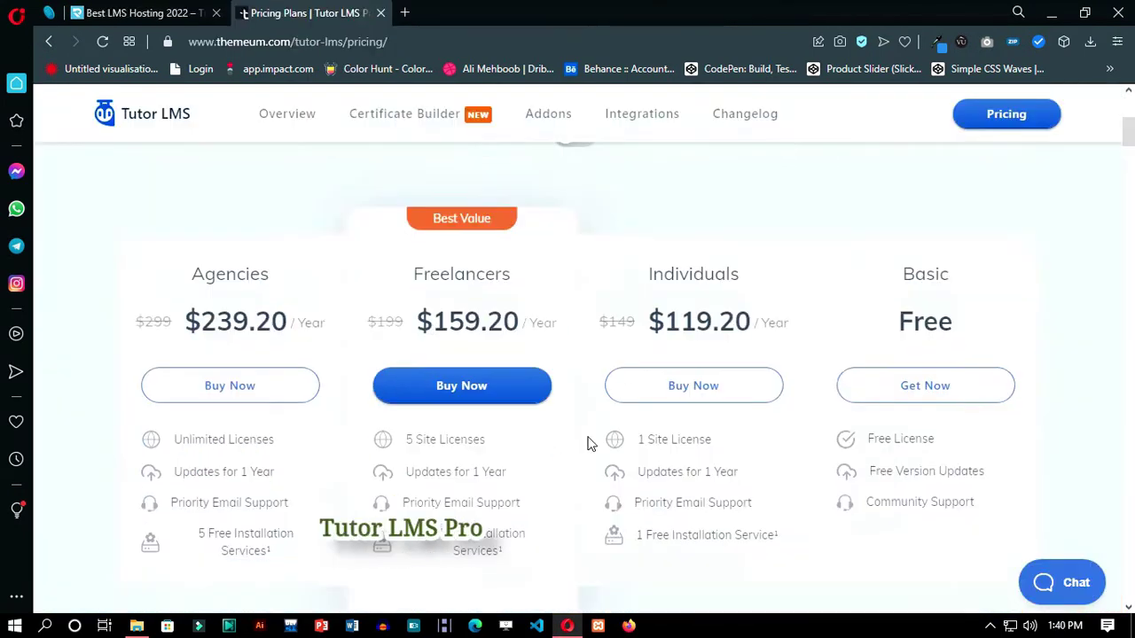
# - Examine the Tutor LMS pricing table, comparing the features of the Agencies, Freelancers, Individuals and Basic plans
pyautogui.scroll(-10, 588, 444)
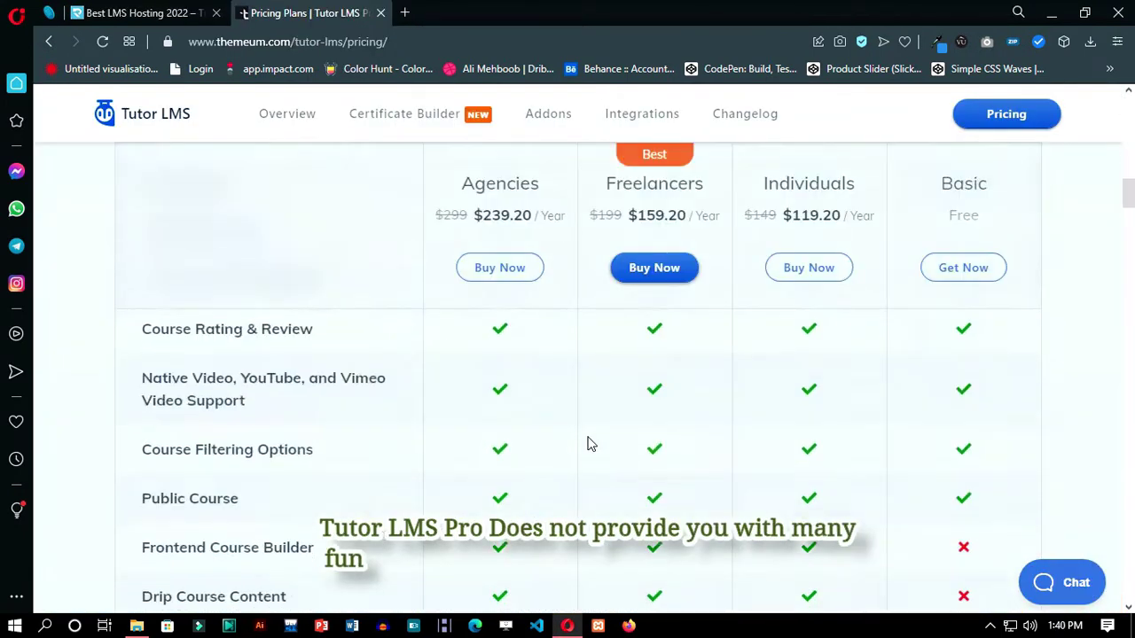
pyautogui.scroll(-15, 589, 443)
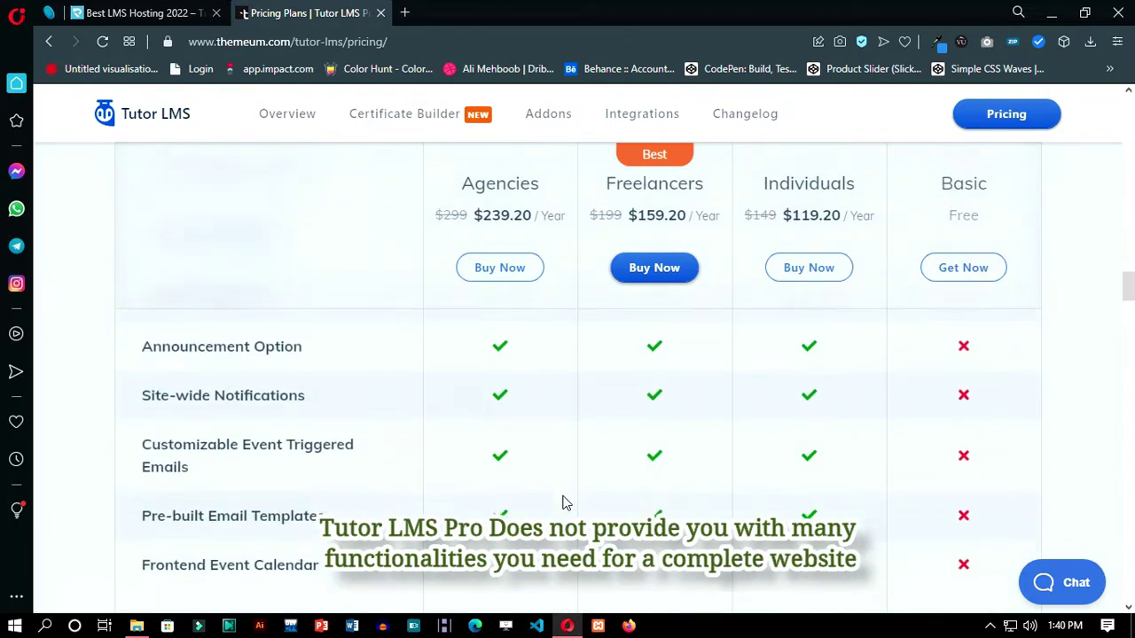
pyautogui.scroll(-5, 562, 503)
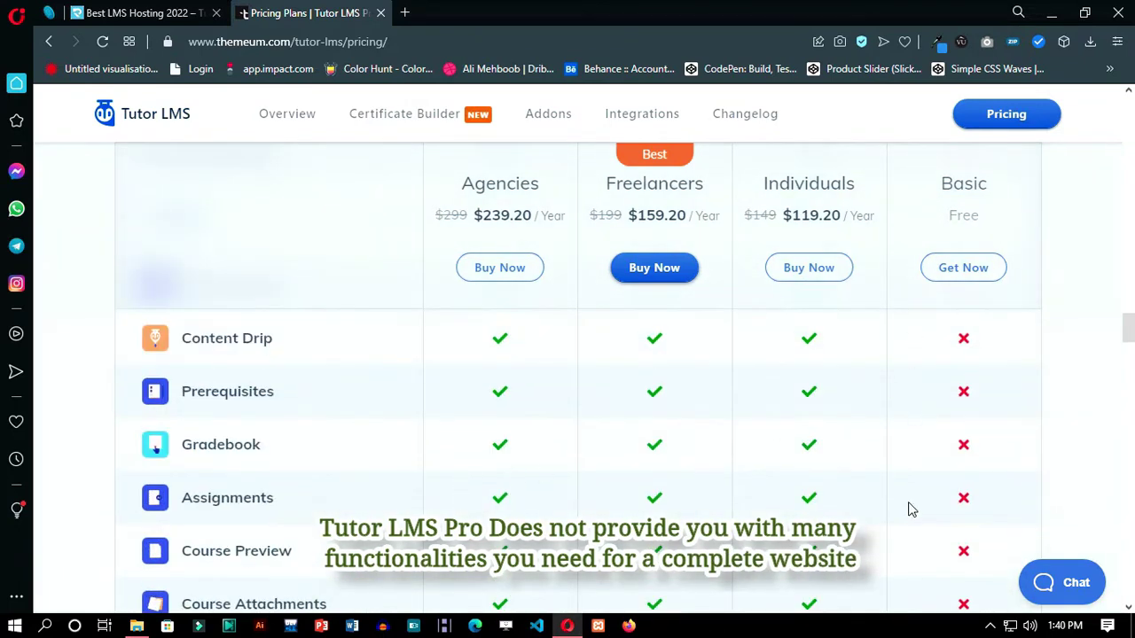
pyautogui.scroll(-2, 909, 510)
pyautogui.scroll(-2, 919, 517)
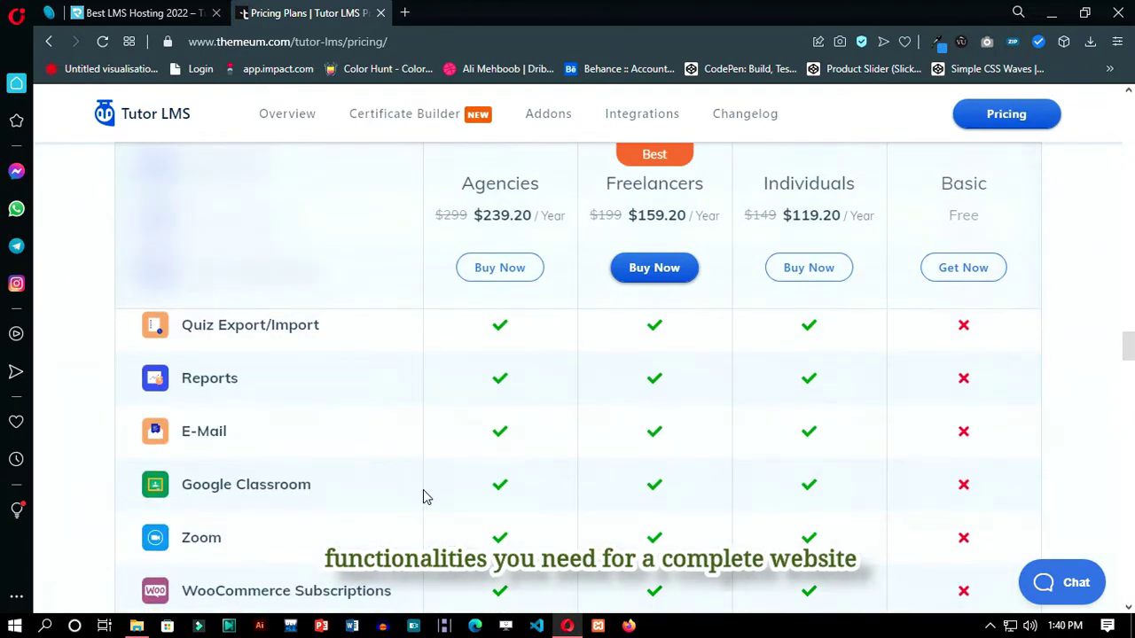
pyautogui.scroll(-4, 932, 506)
# - Switch to the DomainRacer LMS hosting page and compare its service table with other providers' costs
pyautogui.click(109, 9)
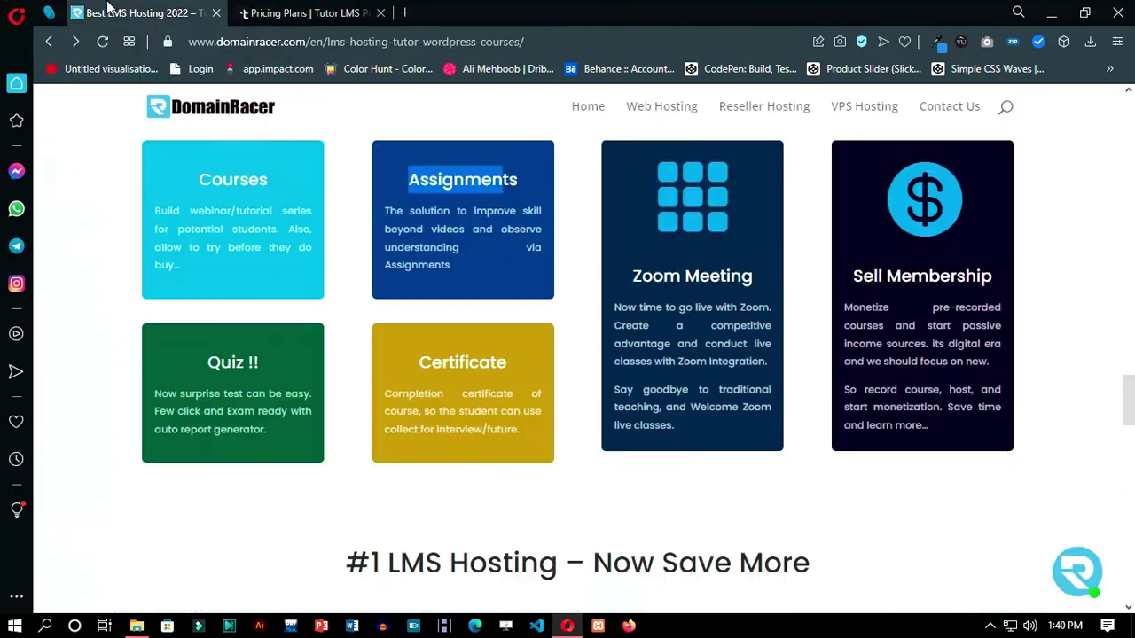
pyautogui.scroll(-8, 289, 279)
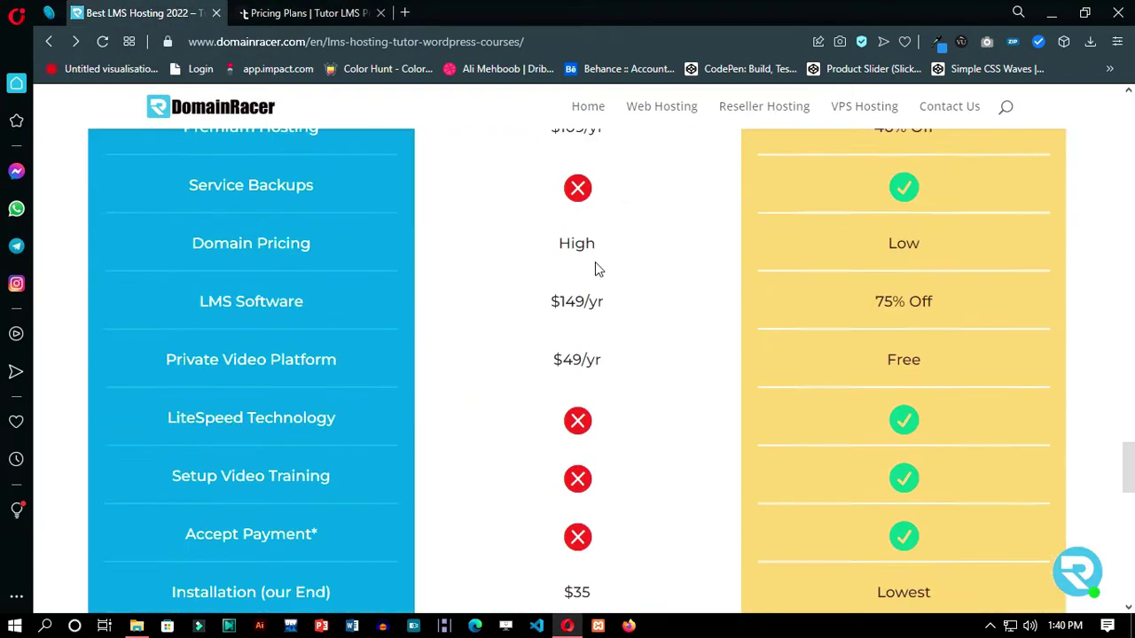
pyautogui.scroll(3, 595, 261)
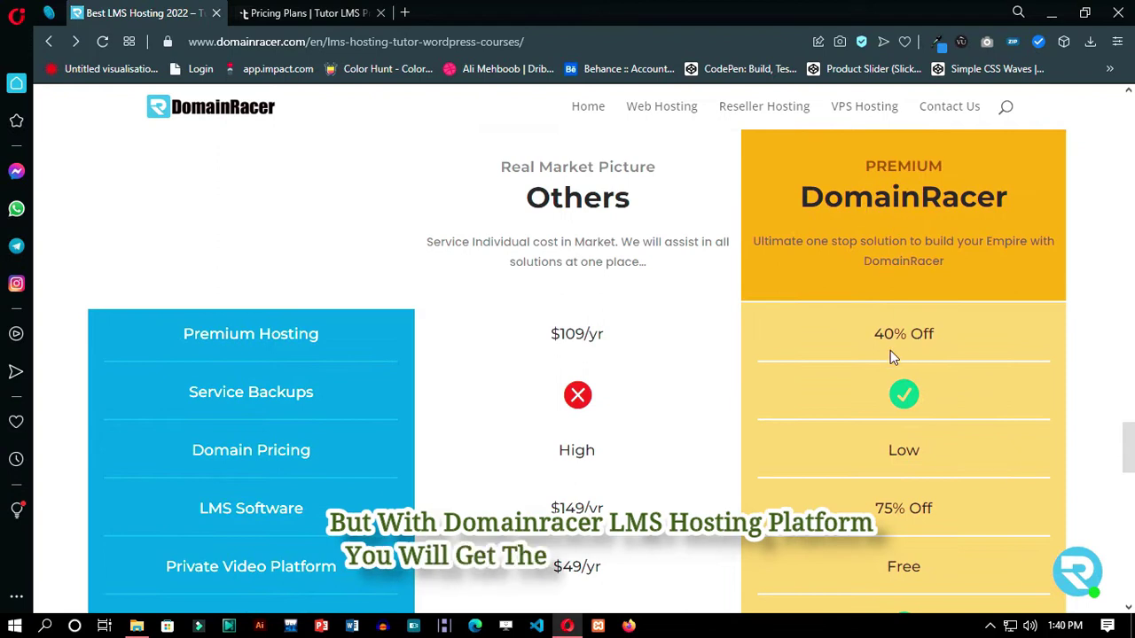
pyautogui.scroll(-5, 892, 353)
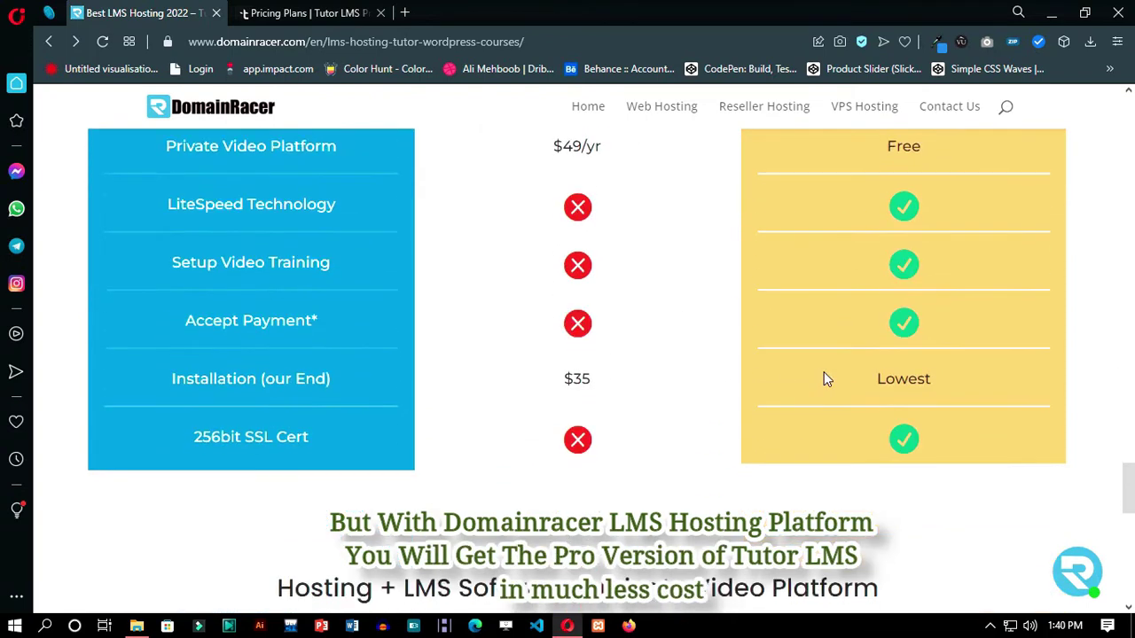
pyautogui.scroll(-5, 823, 372)
# - Review the Single Website LMS hosting plan's features and choose to buy that plan
pyautogui.moveTo(484, 282); pyautogui.dragTo(324, 274)
pyautogui.doubleClick(356, 339)
pyautogui.click(486, 380)
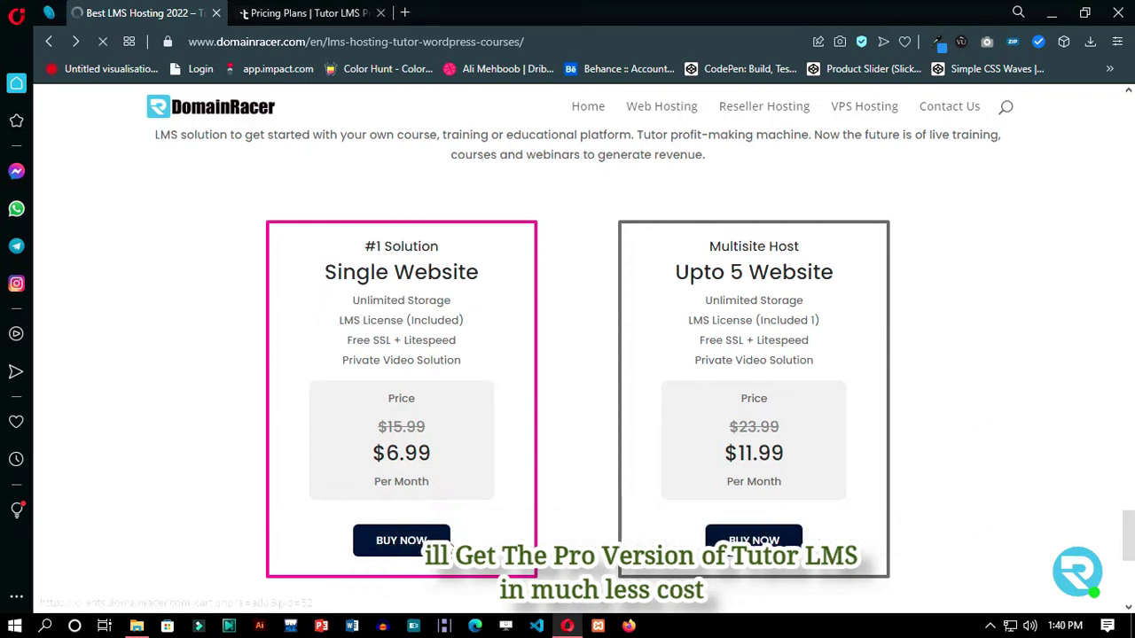
pyautogui.moveTo(350, 455); pyautogui.dragTo(449, 470)
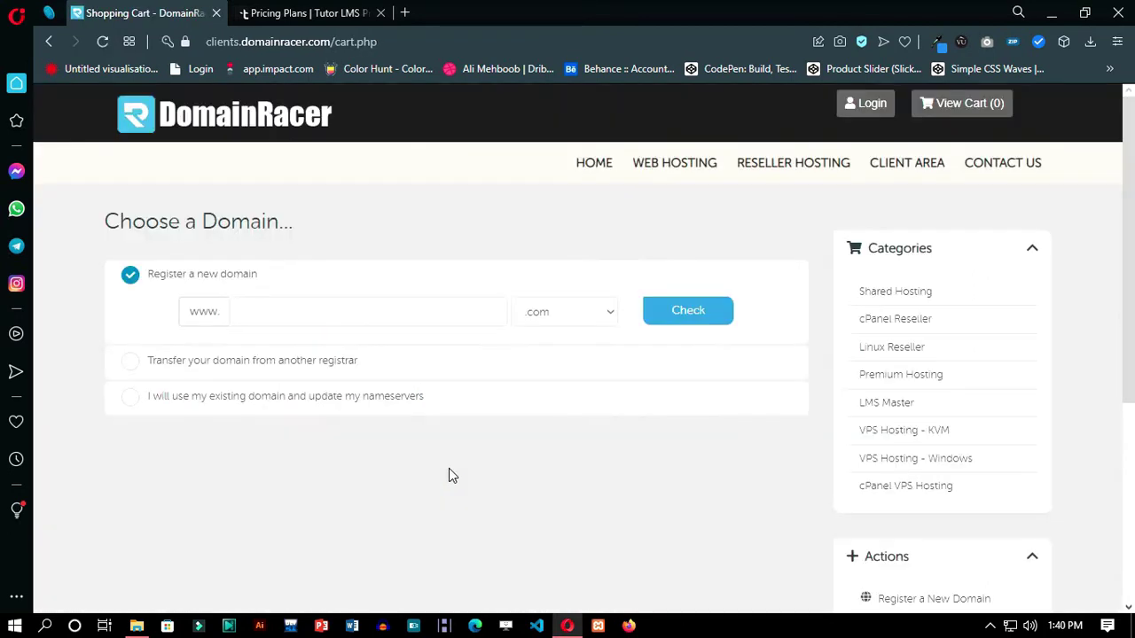
# - Check the availability of tadigital.com as a new domain registration
pyautogui.click(430, 311)
pyautogui.click(351, 345)
pyautogui.click(697, 315)
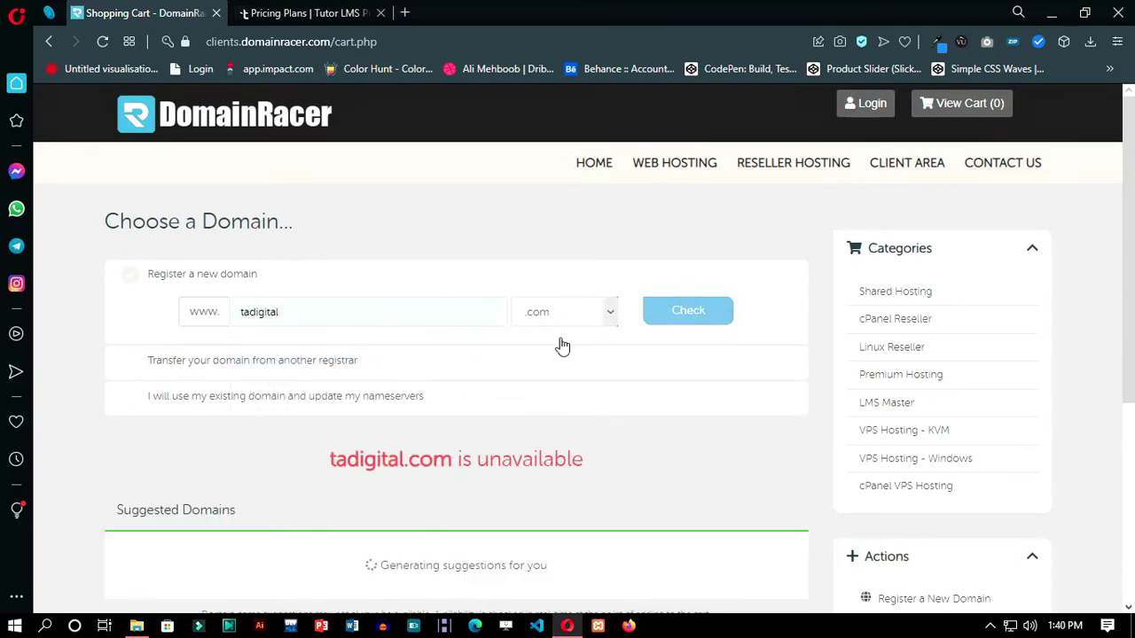
# - Add the suggested domain tadigital.xyz to the cart and continue to the product configuration
pyautogui.scroll(-3, 473, 387)
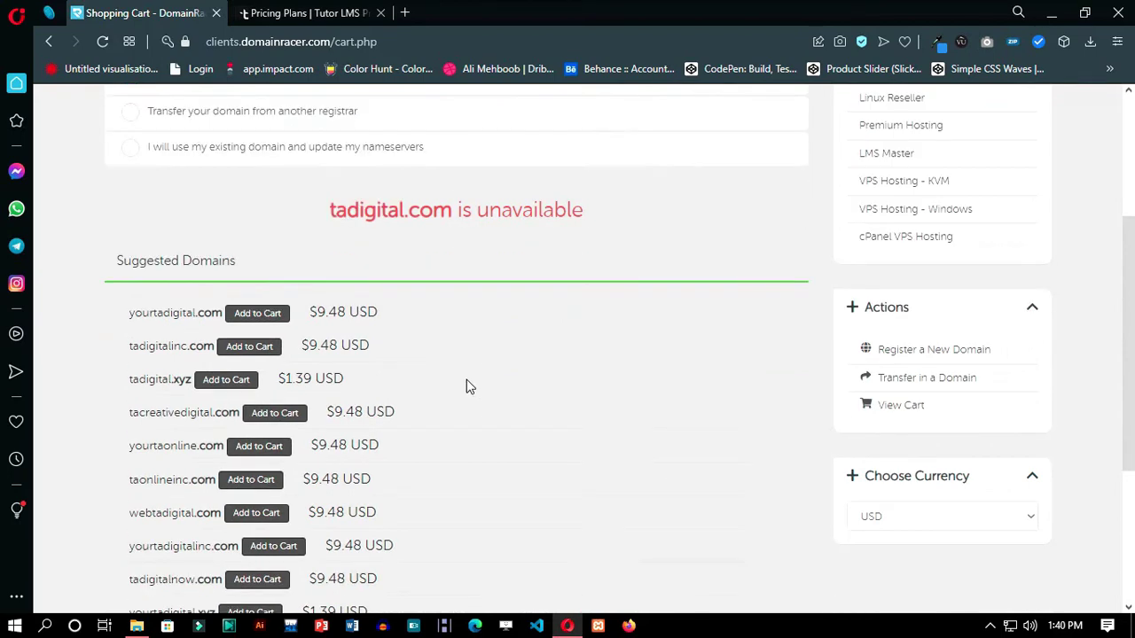
pyautogui.click(243, 384)
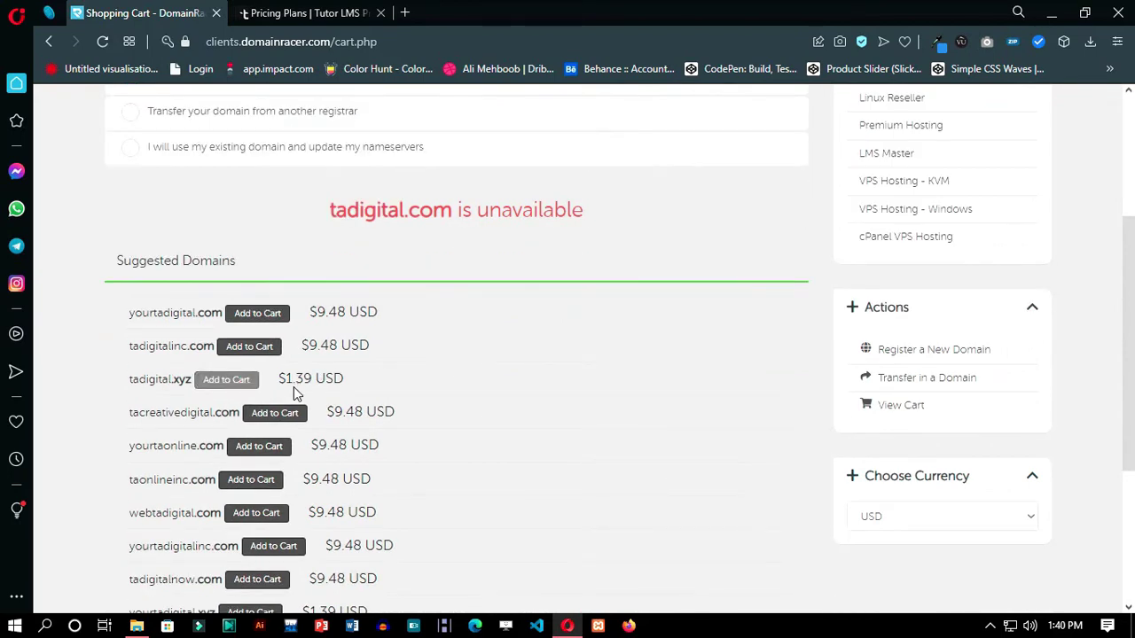
pyautogui.scroll(-3, 315, 386)
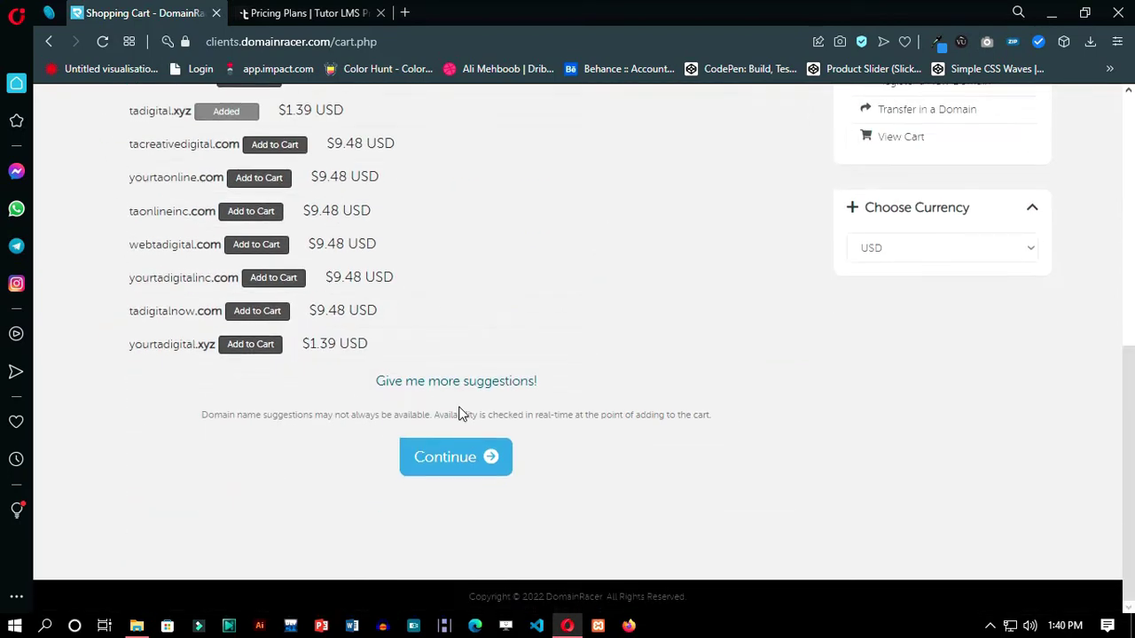
pyautogui.click(466, 457)
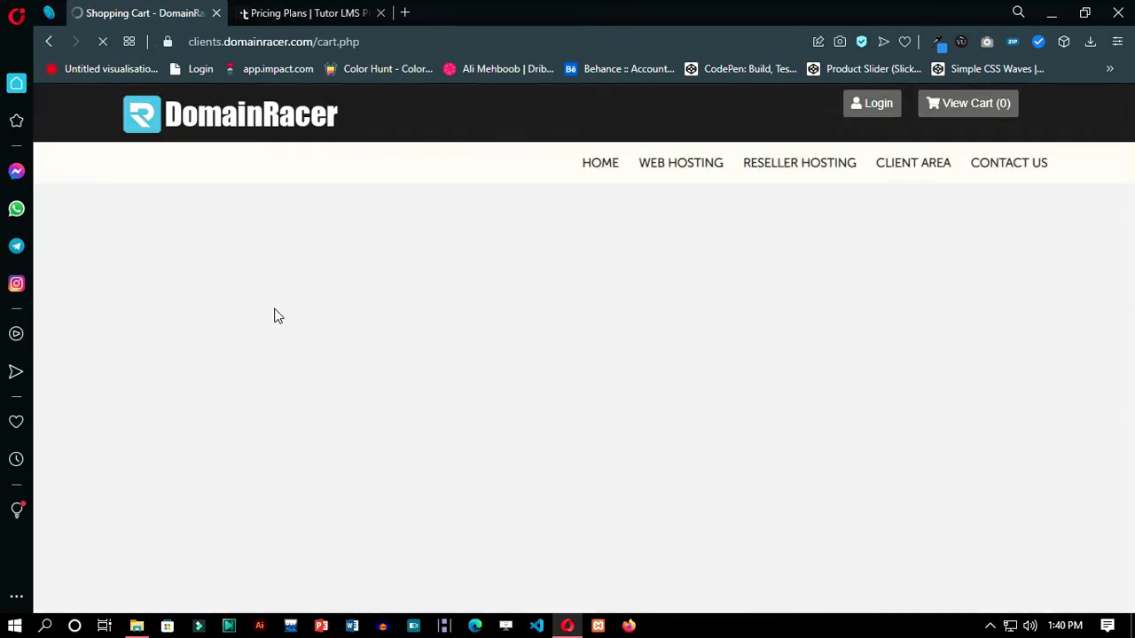
# - Review the LMS Pro order's billing cycle, available add-ons and included features, such as the private video platform
pyautogui.scroll(-4, 336, 365)
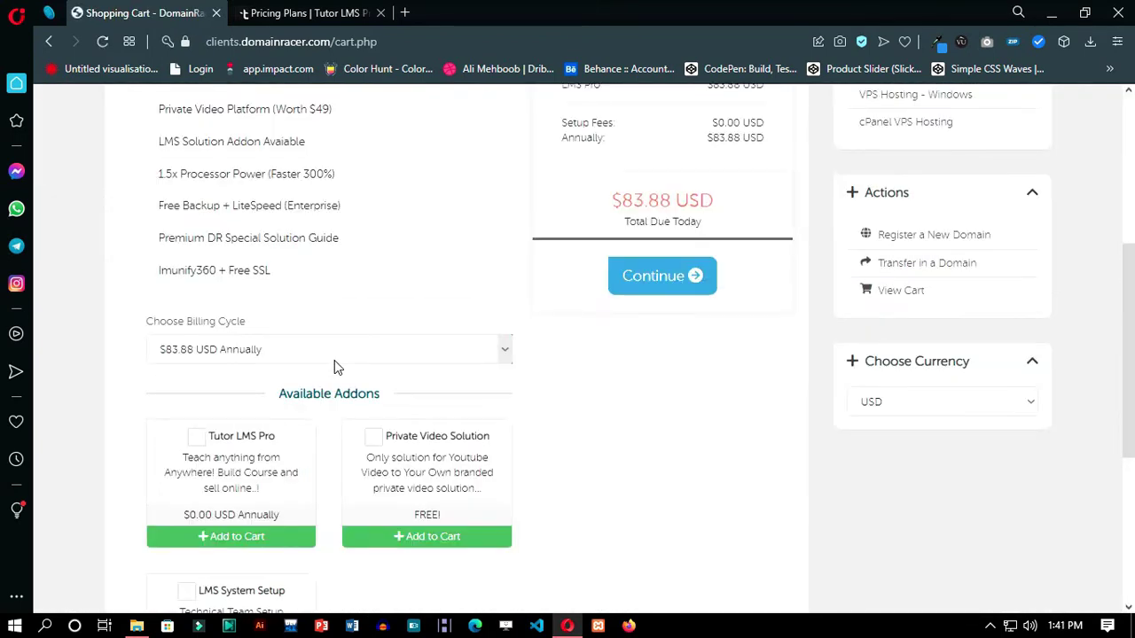
pyautogui.scroll(2, 336, 366)
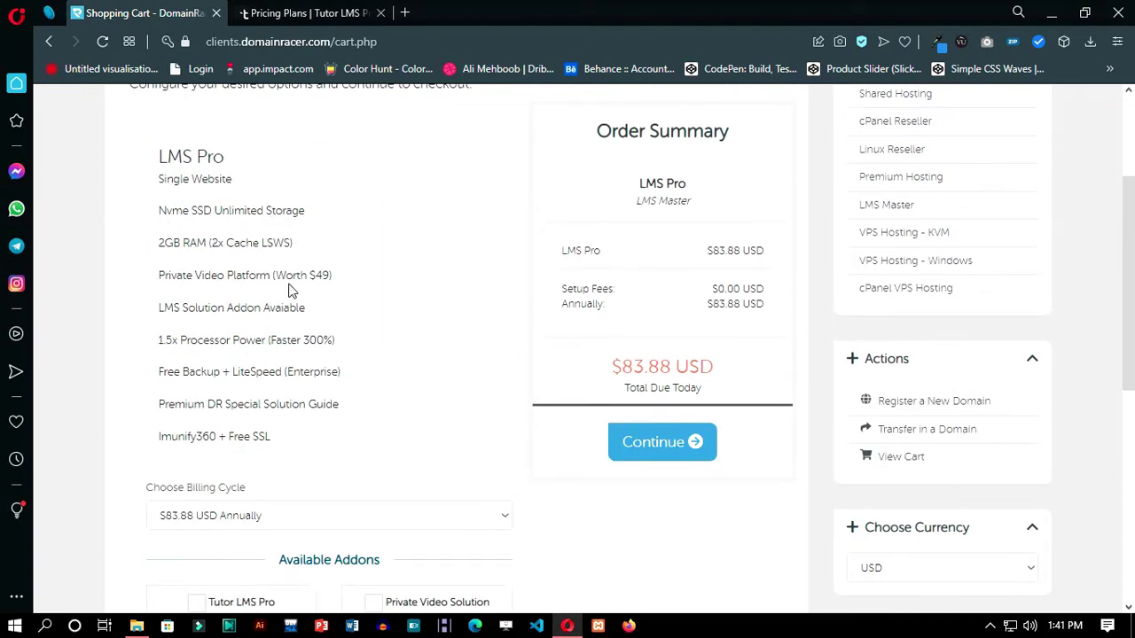
pyautogui.moveTo(333, 276); pyautogui.dragTo(246, 280)
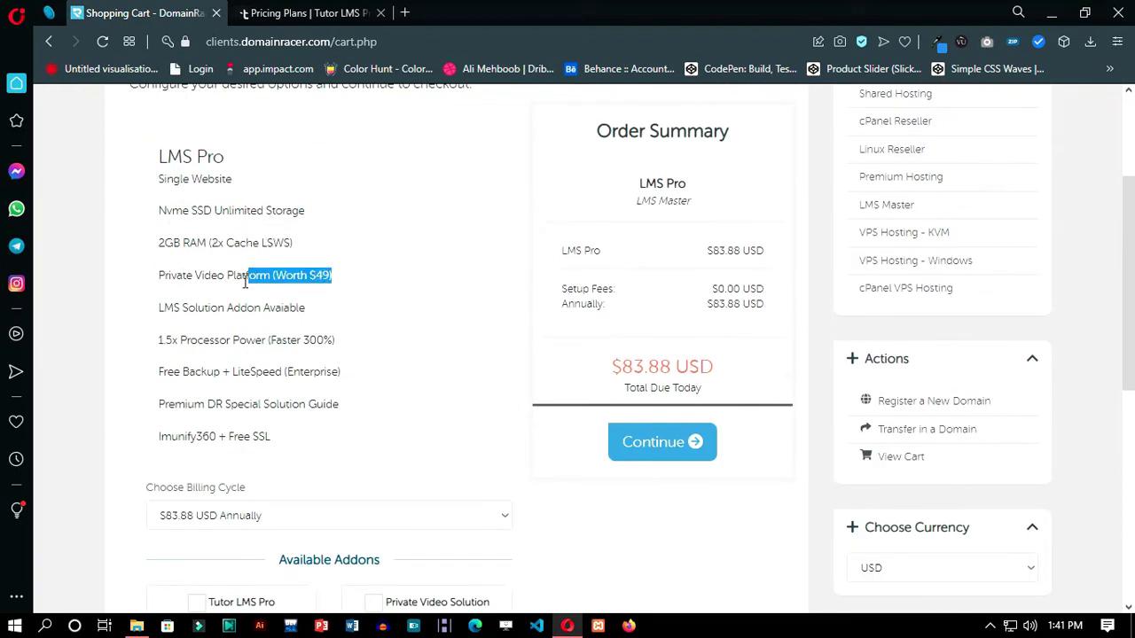
# - Add the free Tutor LMS Pro and Private Video Solution add-ons to the LMS Pro order and continue to the domains configuration
pyautogui.click(302, 306)
pyautogui.scroll(-3, 229, 439)
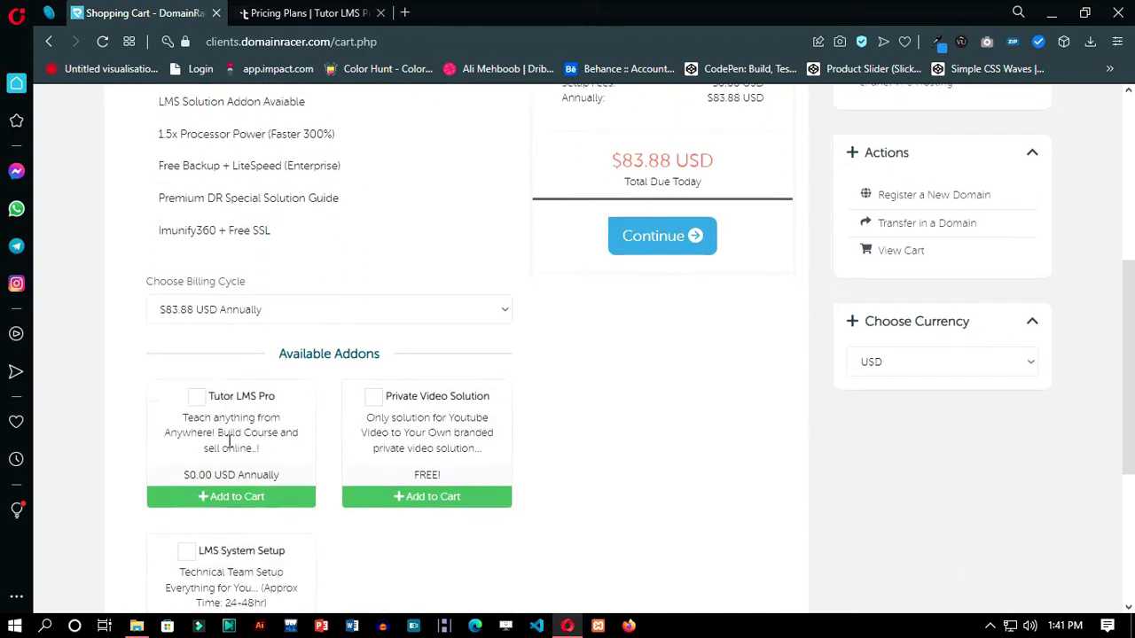
pyautogui.click(198, 355)
pyautogui.click(373, 357)
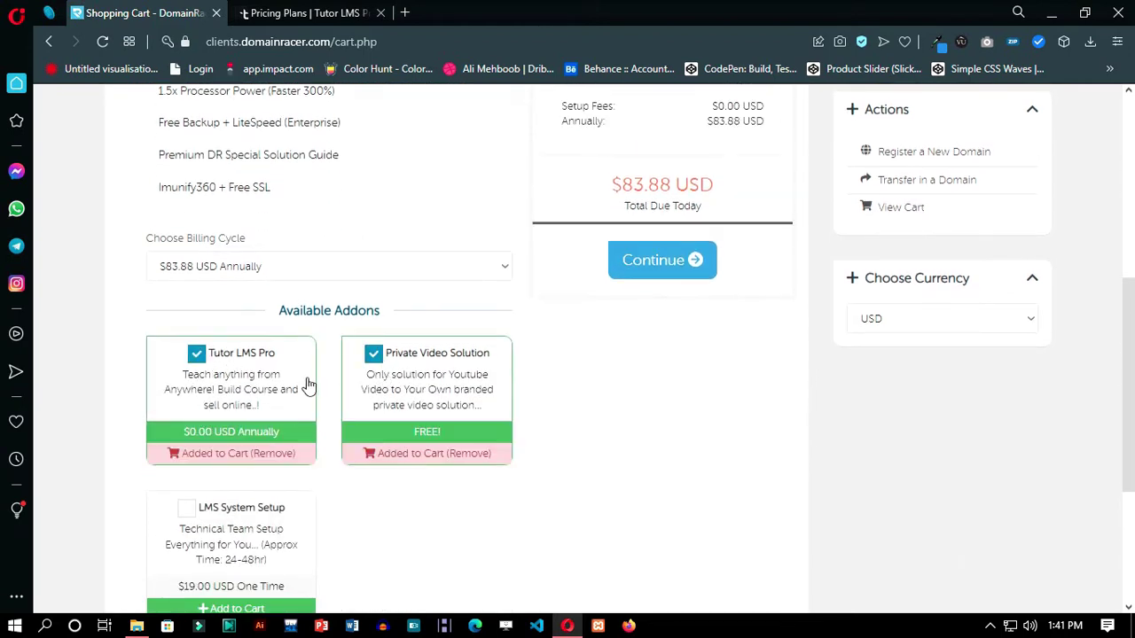
pyautogui.scroll(3, 618, 308)
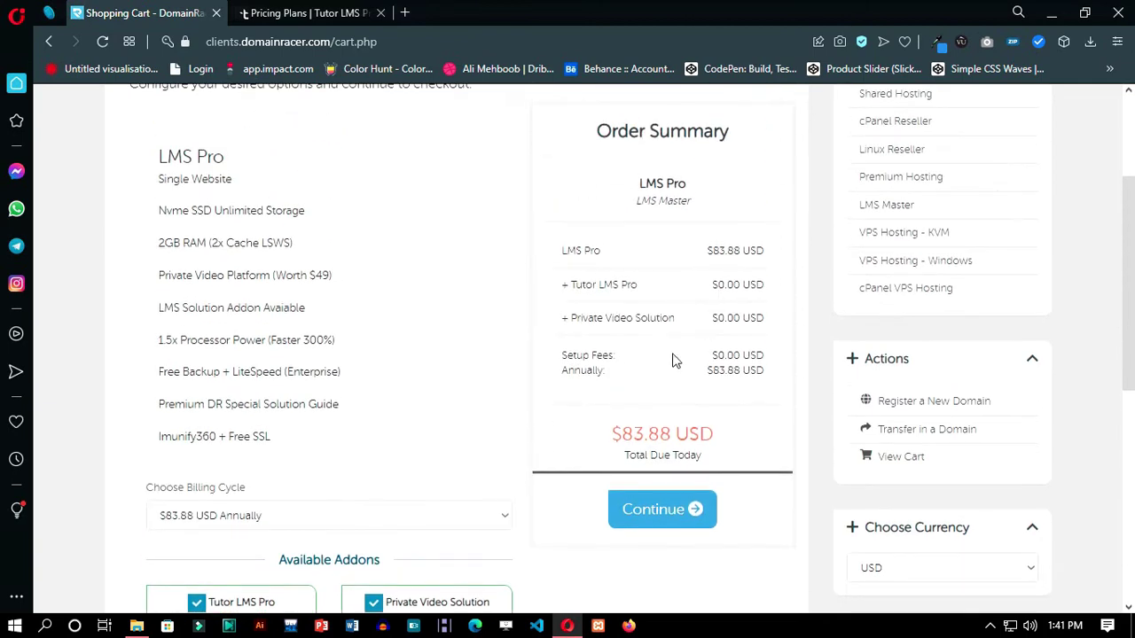
pyautogui.scroll(-3, 672, 359)
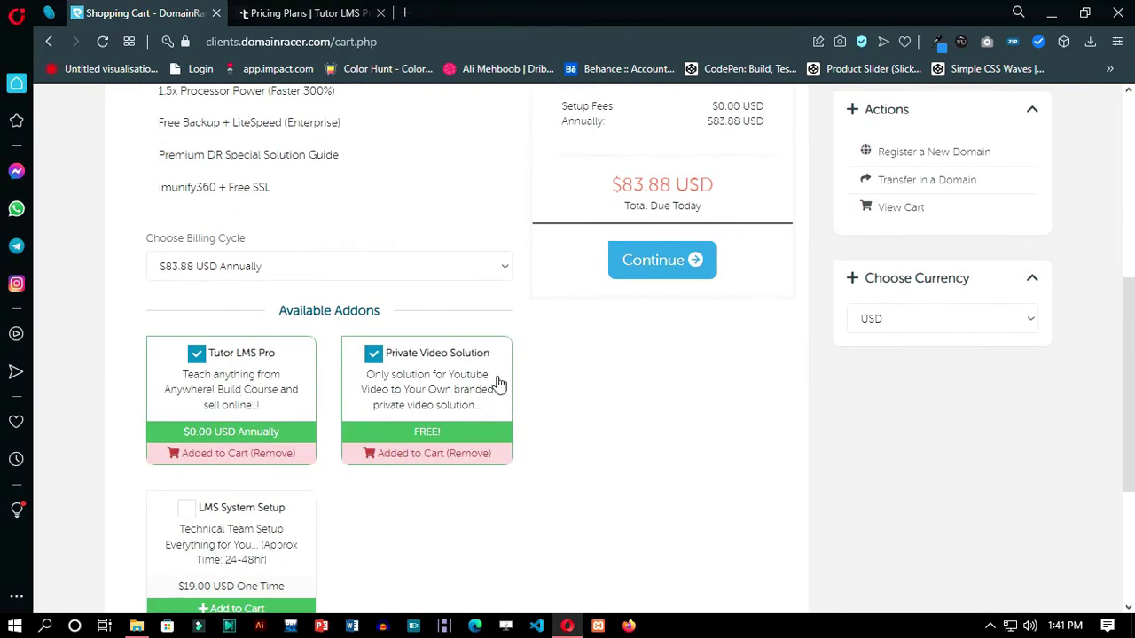
pyautogui.scroll(3, 629, 354)
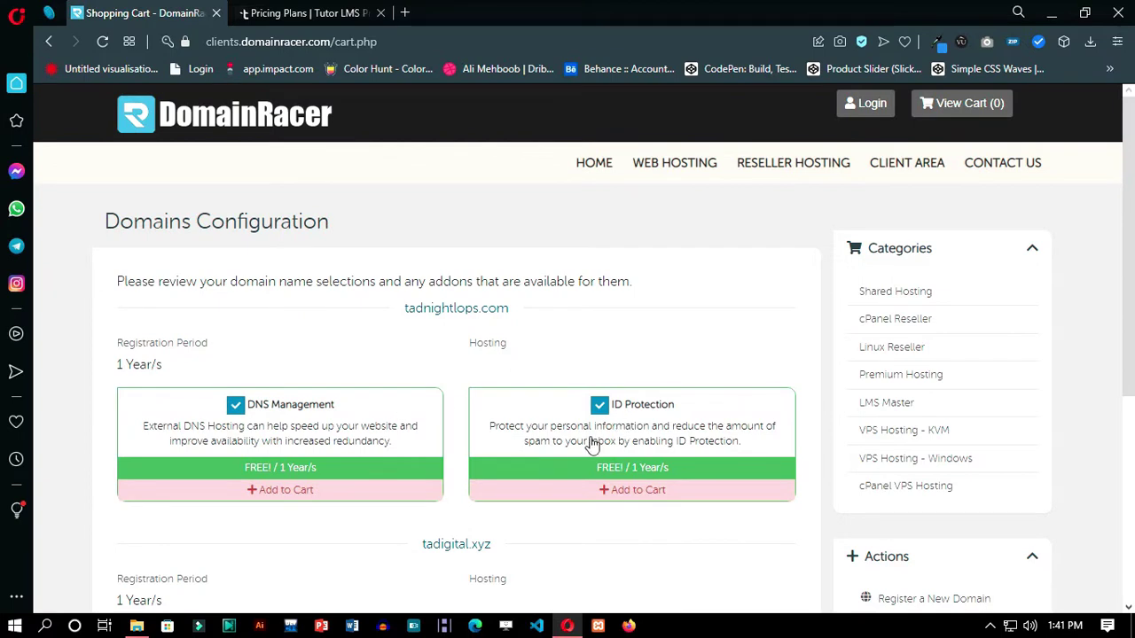
# - Enable free DNS Management for tadigital.xyz and proceed through the order review to checkout
pyautogui.scroll(-3, 439, 496)
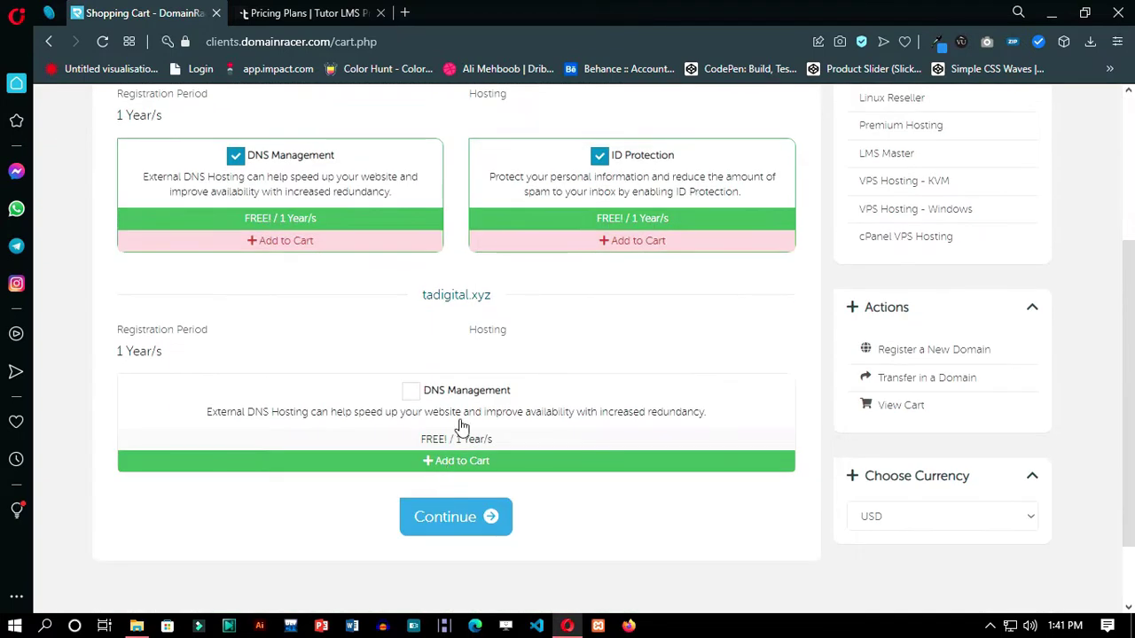
pyautogui.click(411, 391)
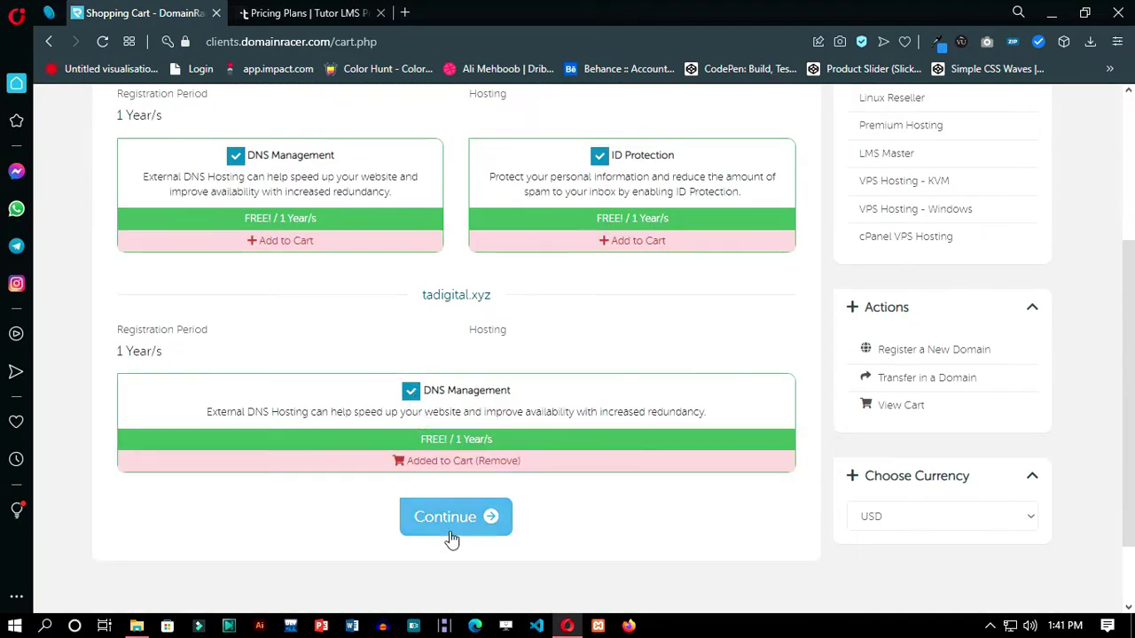
pyautogui.click(486, 518)
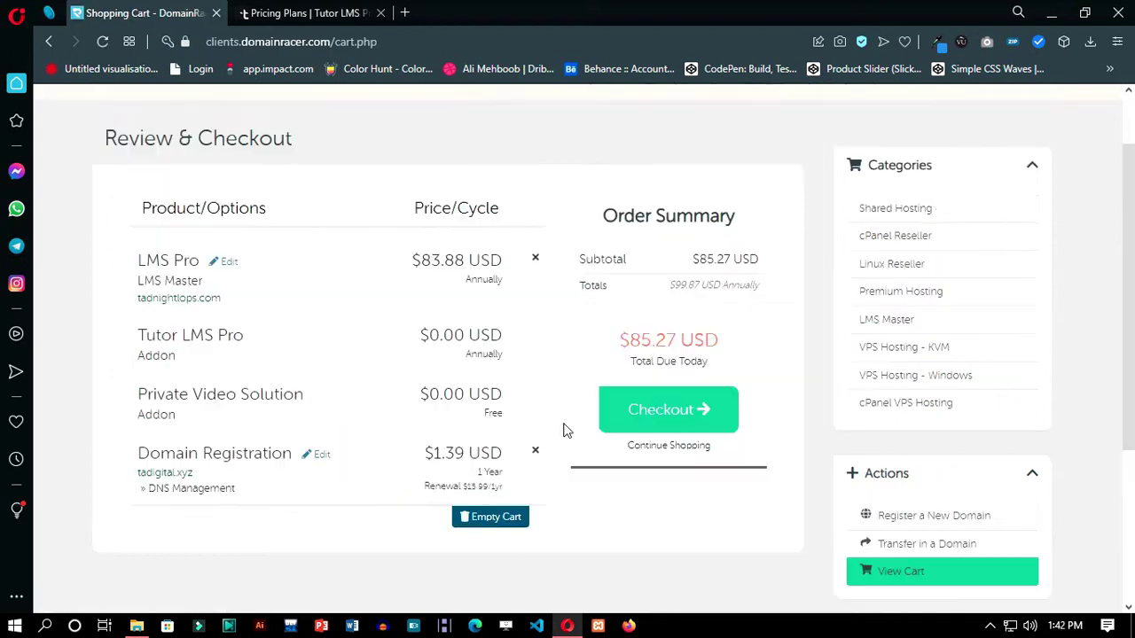
pyautogui.tripleClick(720, 347)
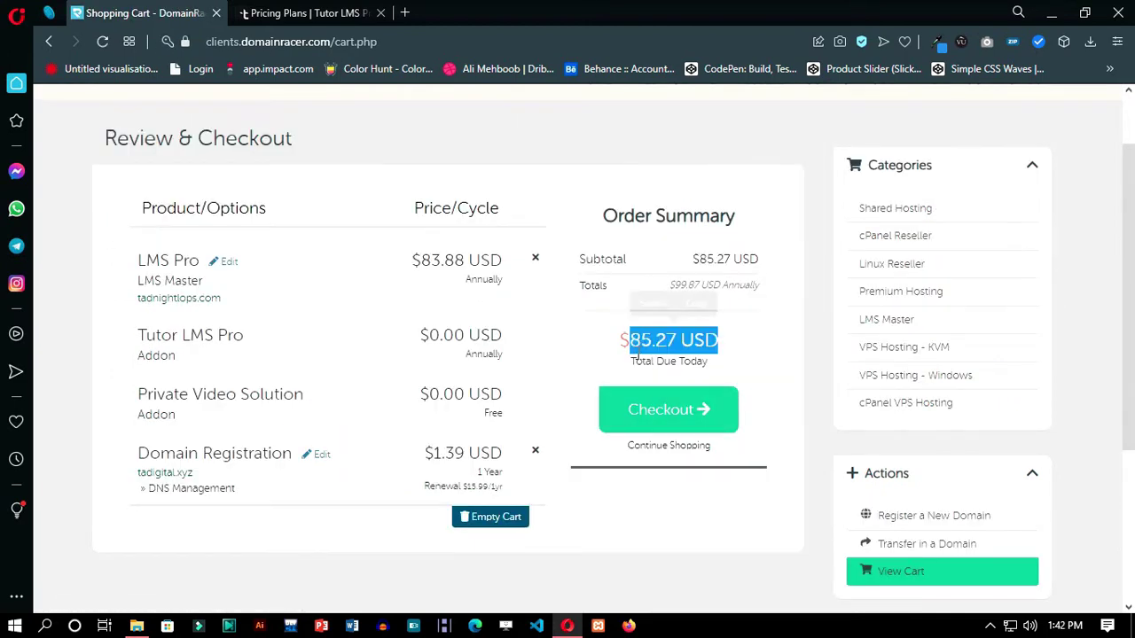
pyautogui.click(676, 408)
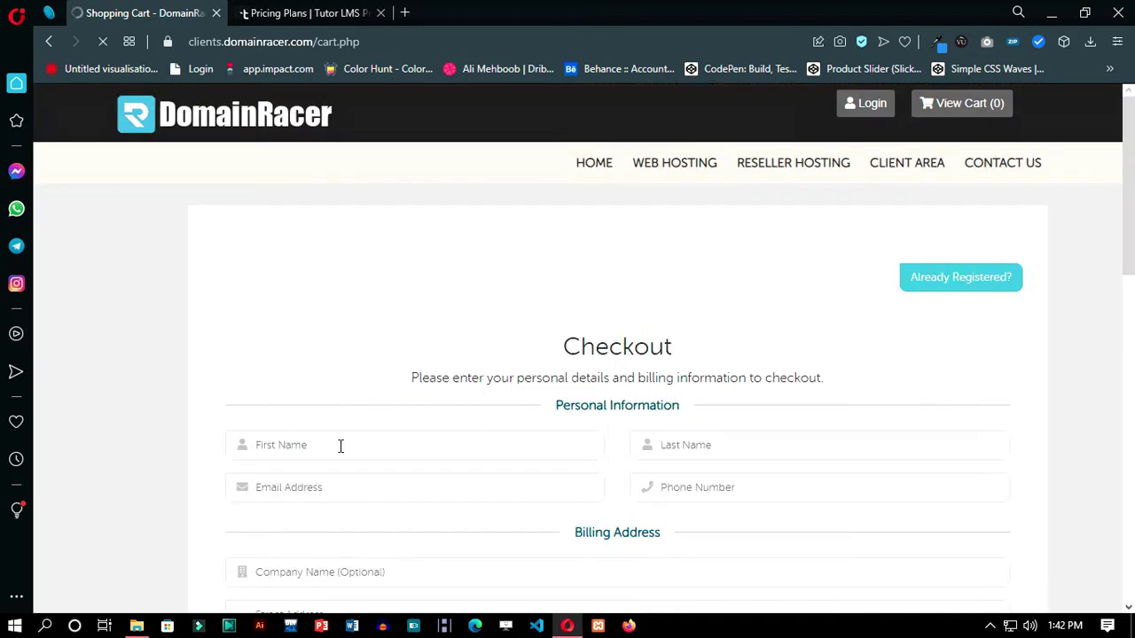
# - Review the checkout form's personal, billing, account security and payment sections, including the total due and the available payment methods
pyautogui.scroll(-5, 610, 446)
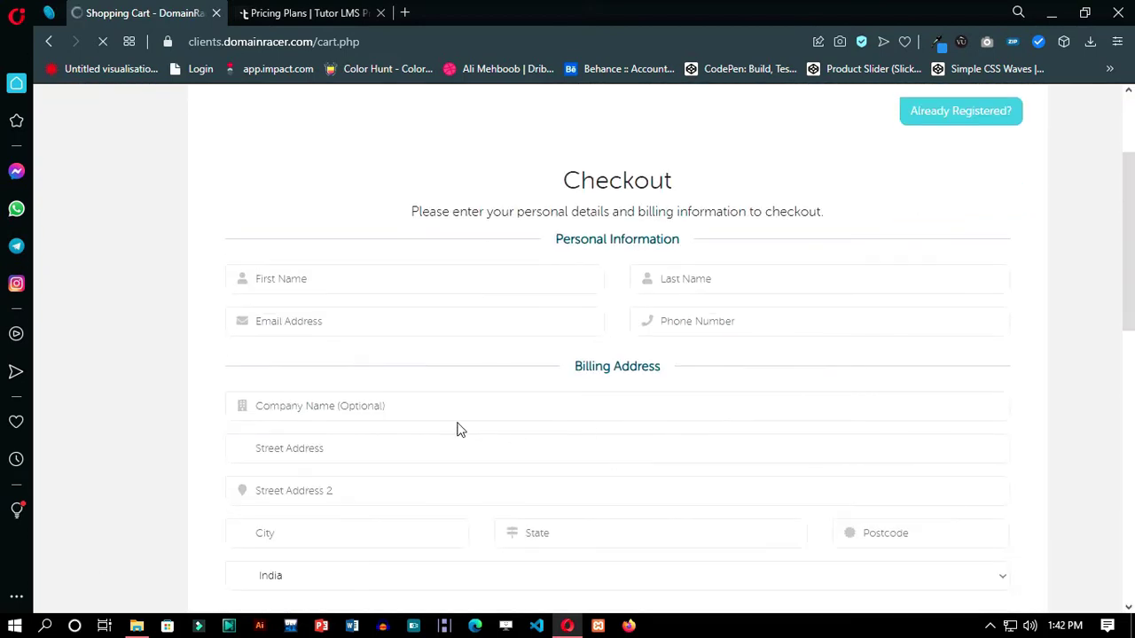
pyautogui.scroll(-3, 677, 337)
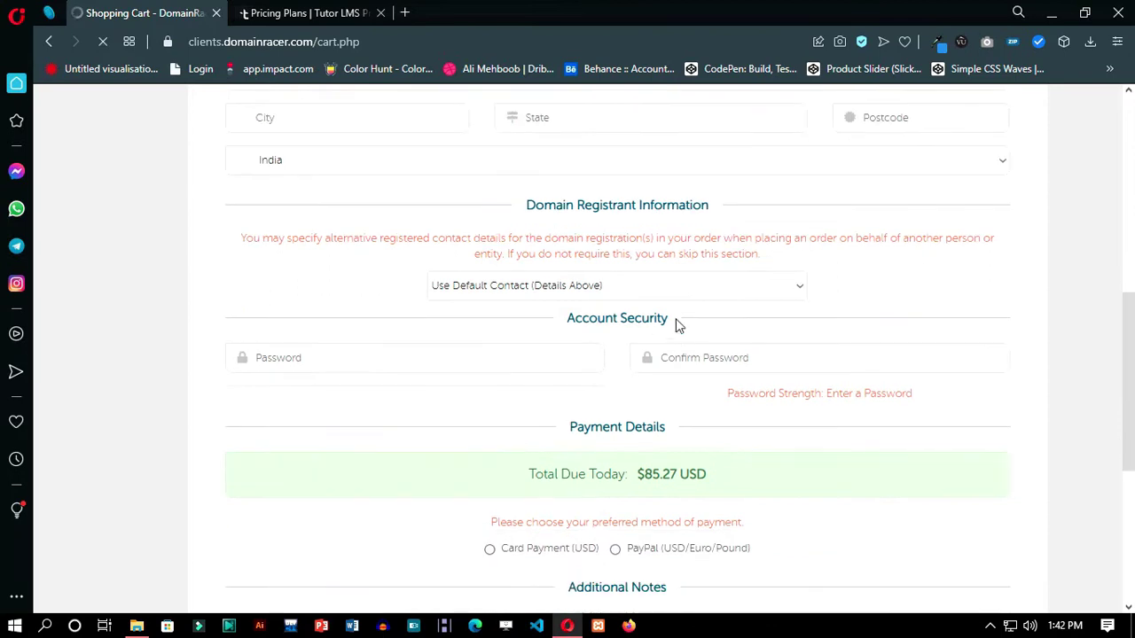
pyautogui.scroll(-1, 619, 474)
pyautogui.scroll(-1, 619, 475)
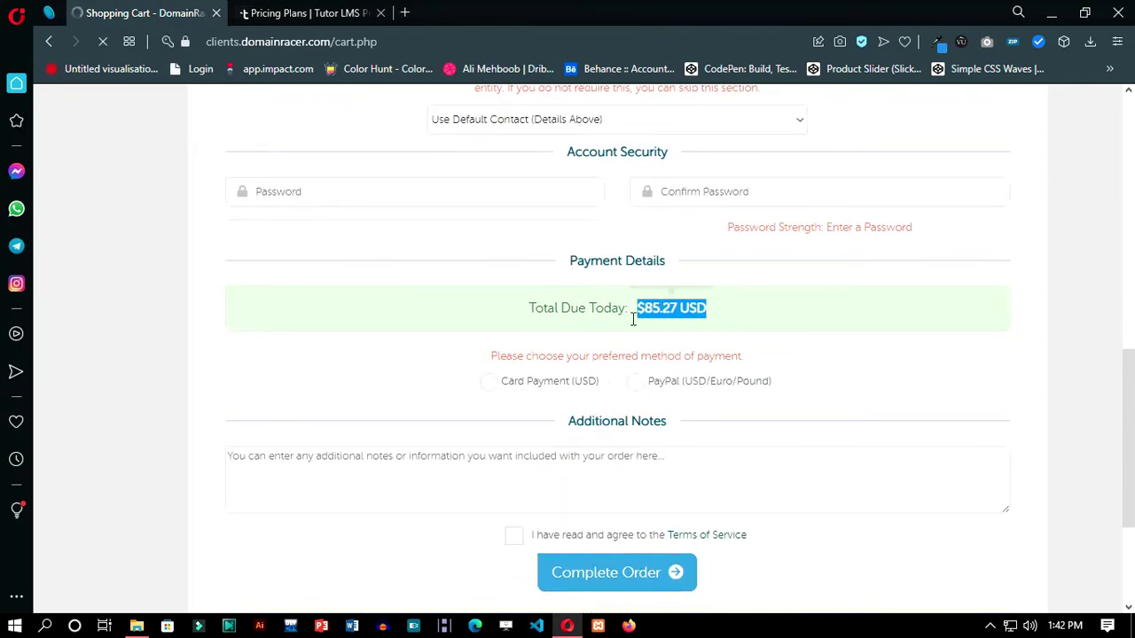
pyautogui.doubleClick(661, 355)
pyautogui.scroll(15, 767, 322)
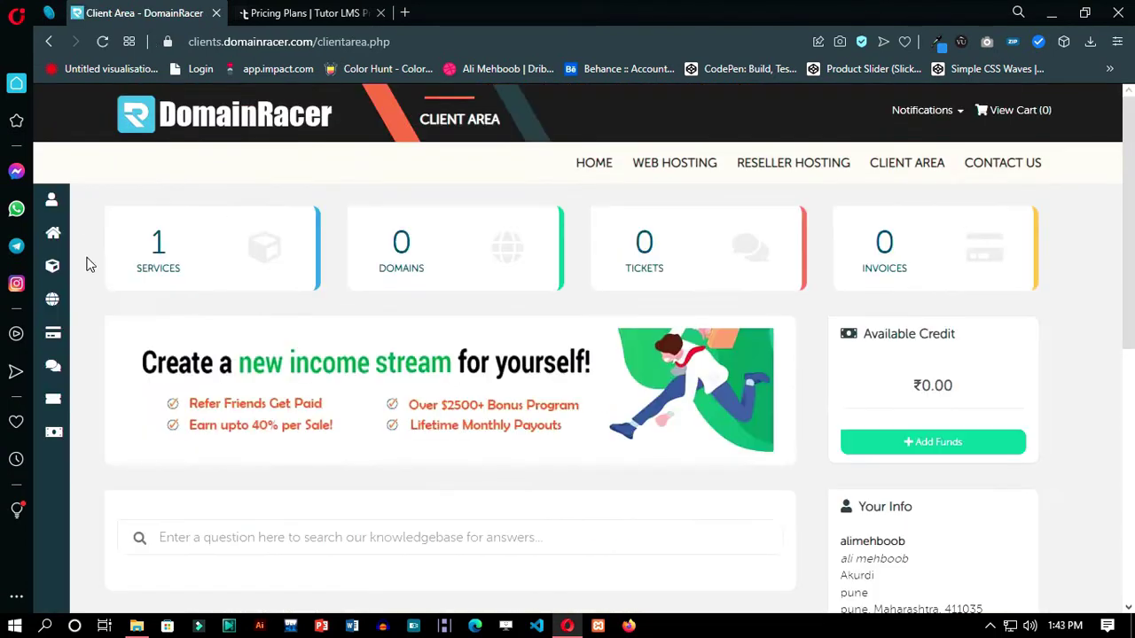
# - Open the LMS Pro service's product details from the client area and review its add-ons and the Premium SEO Tool
pyautogui.scroll(-3, 92, 265)
pyautogui.click(330, 449)
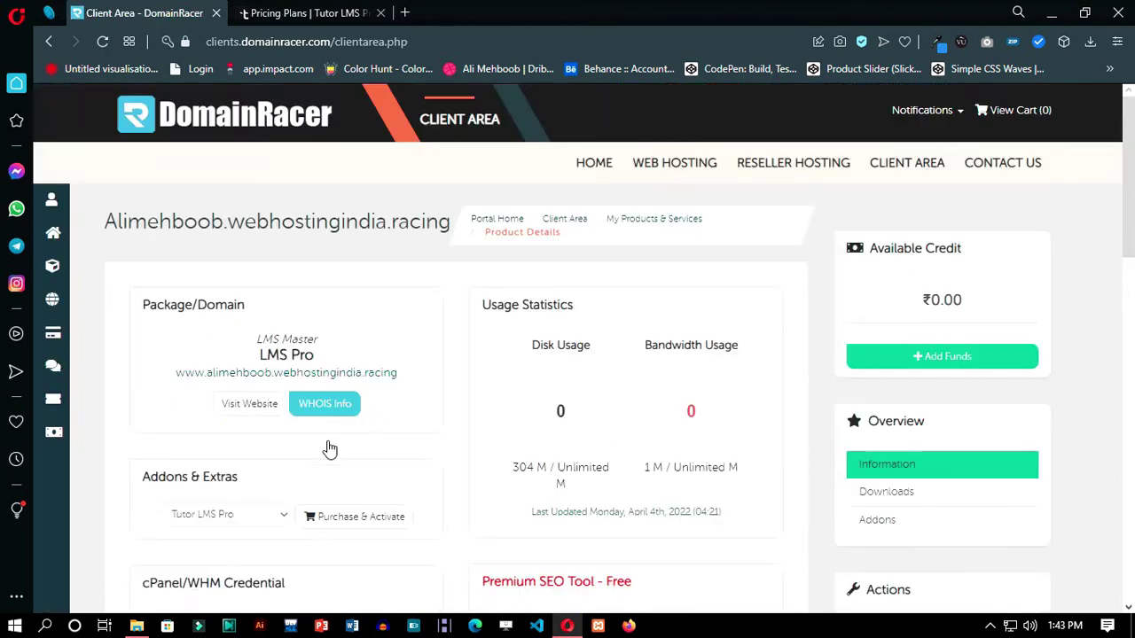
pyautogui.scroll(-5, 447, 483)
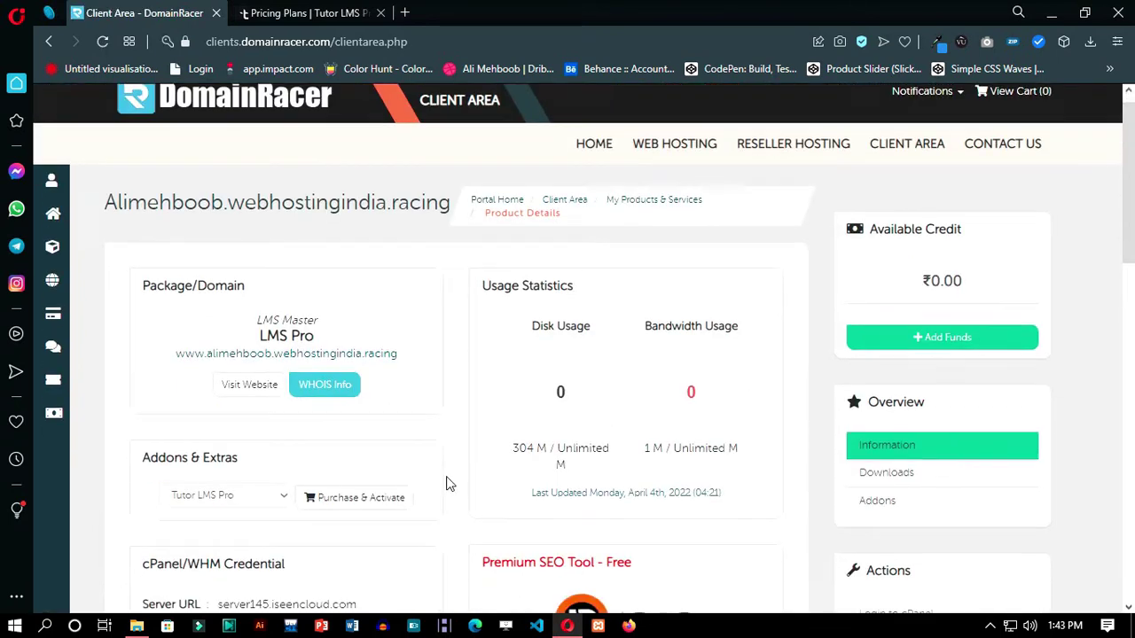
pyautogui.moveTo(633, 166); pyautogui.dragTo(500, 167)
pyautogui.click(548, 395)
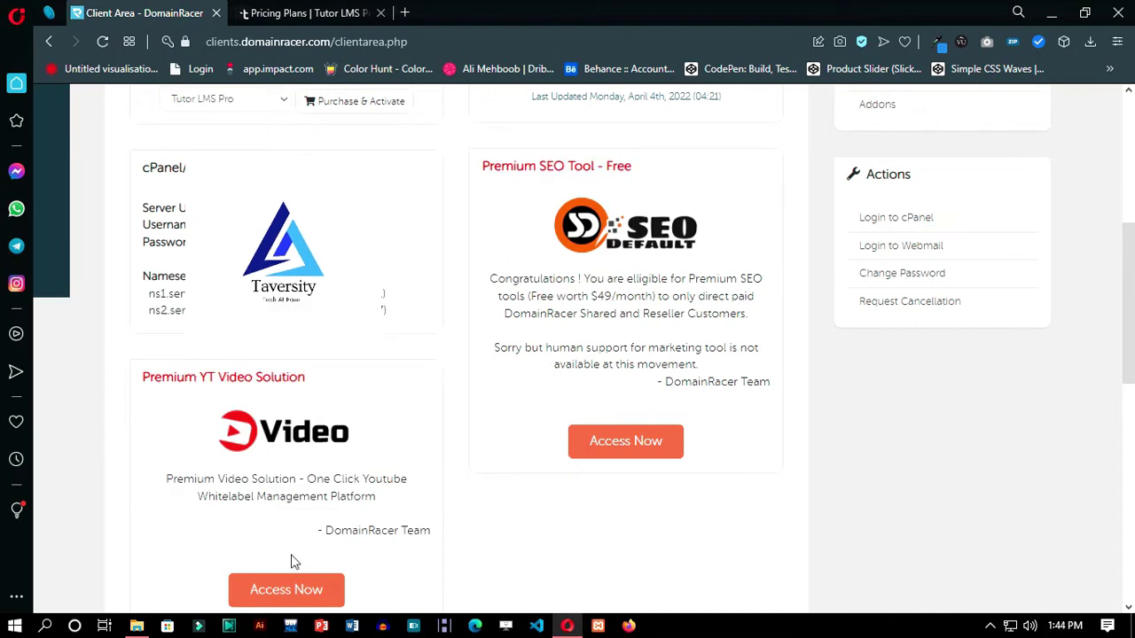
# - Open the Premium YT Video Solution from the service details and look over its video submission page
pyautogui.rightClick(294, 584)
pyautogui.click(249, 490)
pyautogui.click(292, 588)
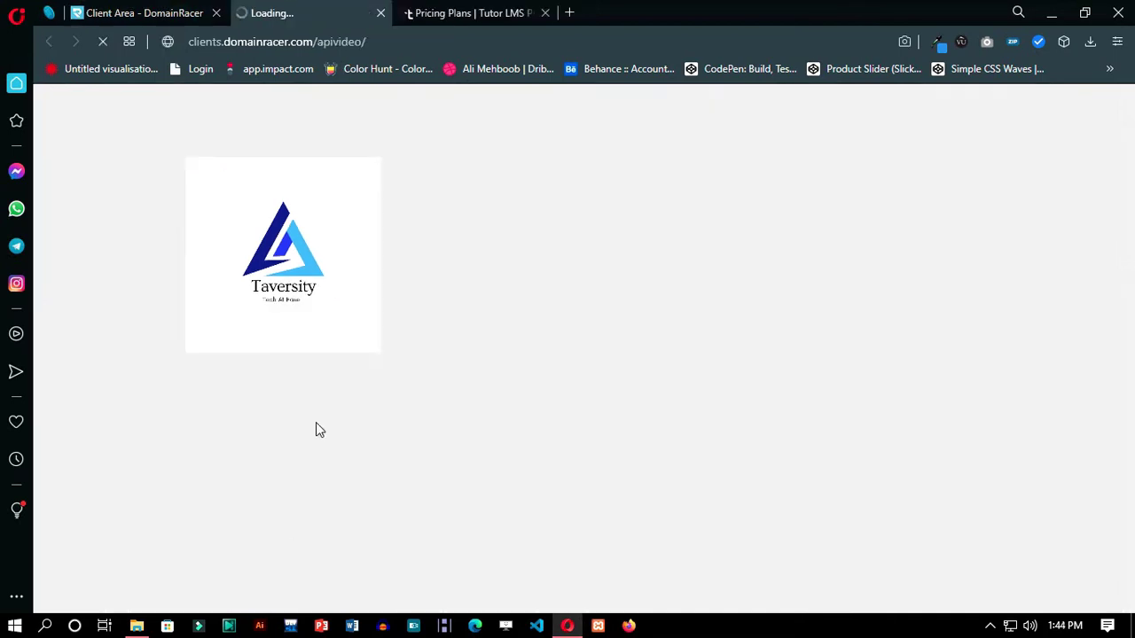
pyautogui.click(168, 11)
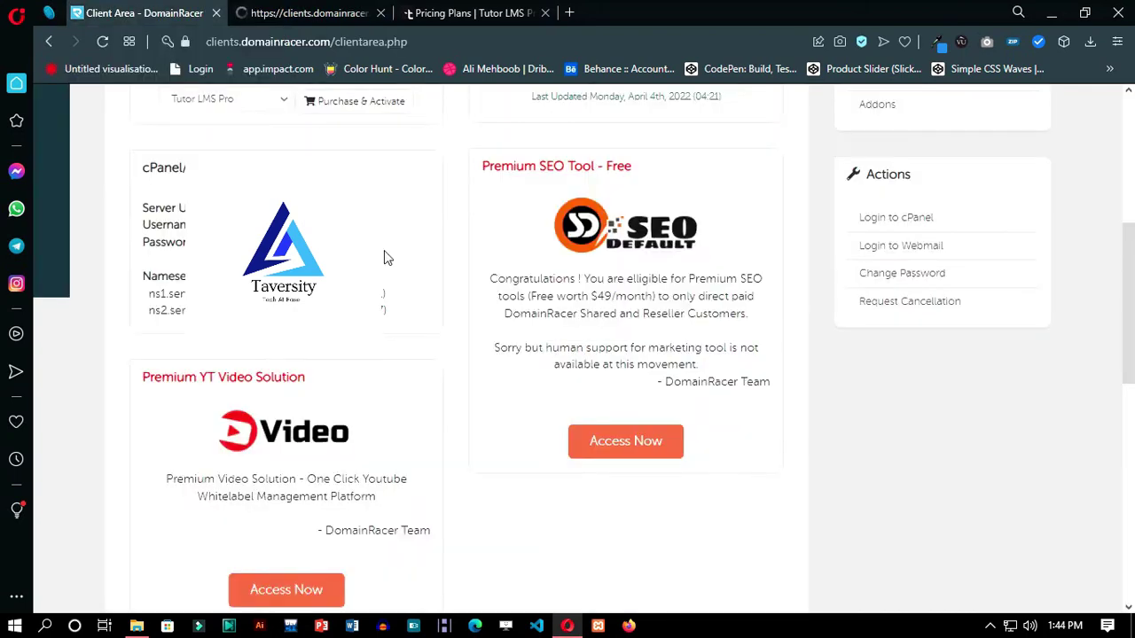
pyautogui.click(288, 10)
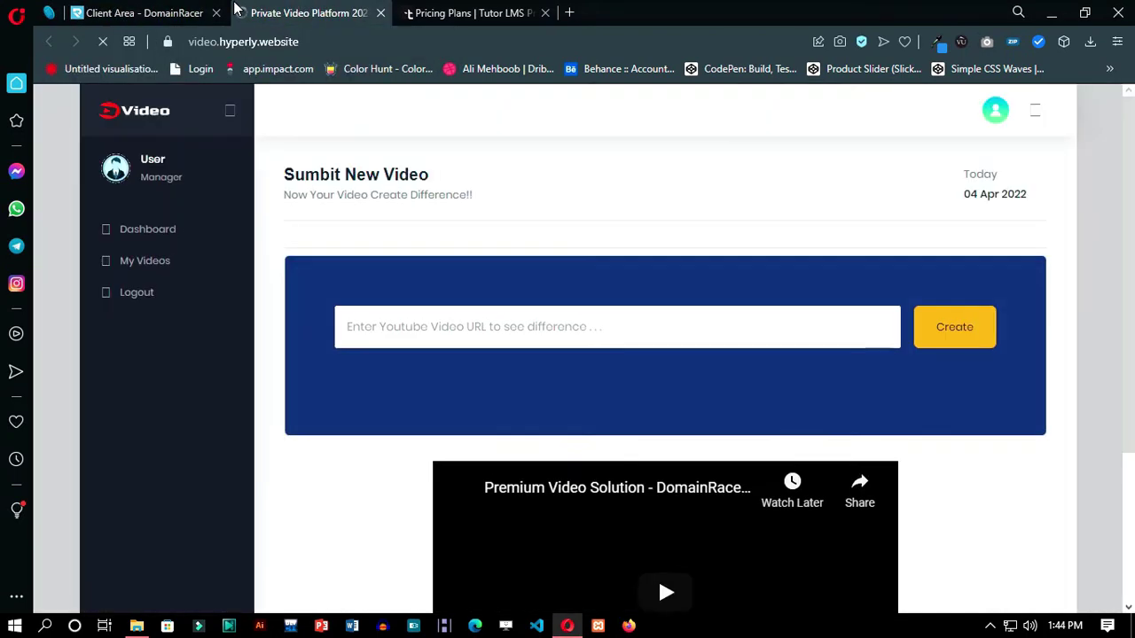
pyautogui.scroll(-4, 398, 230)
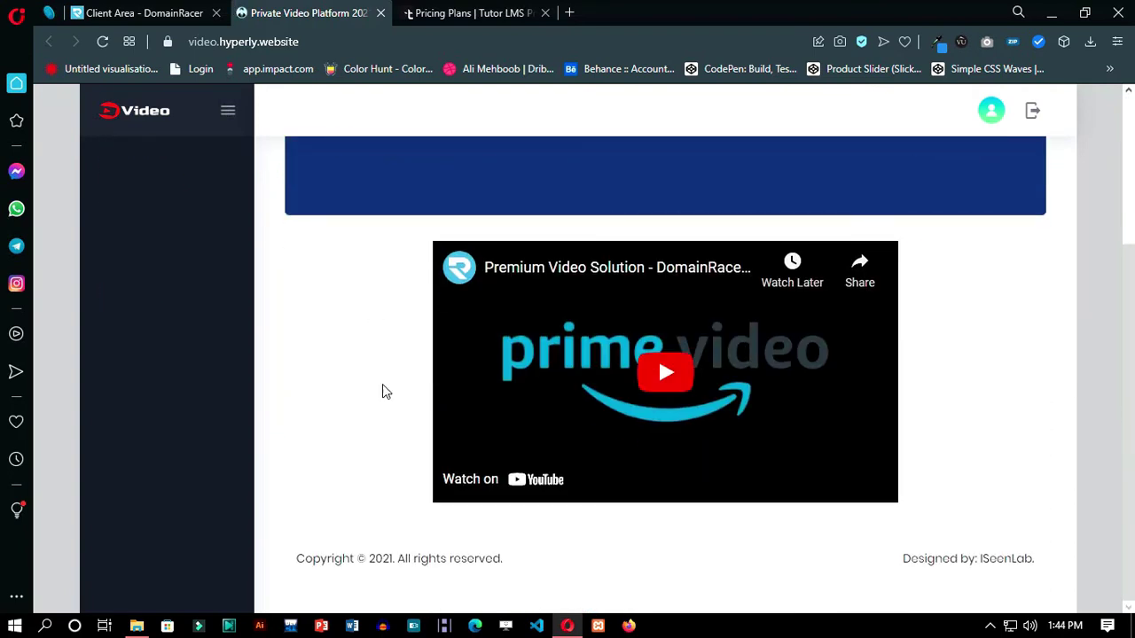
pyautogui.scroll(4, 382, 390)
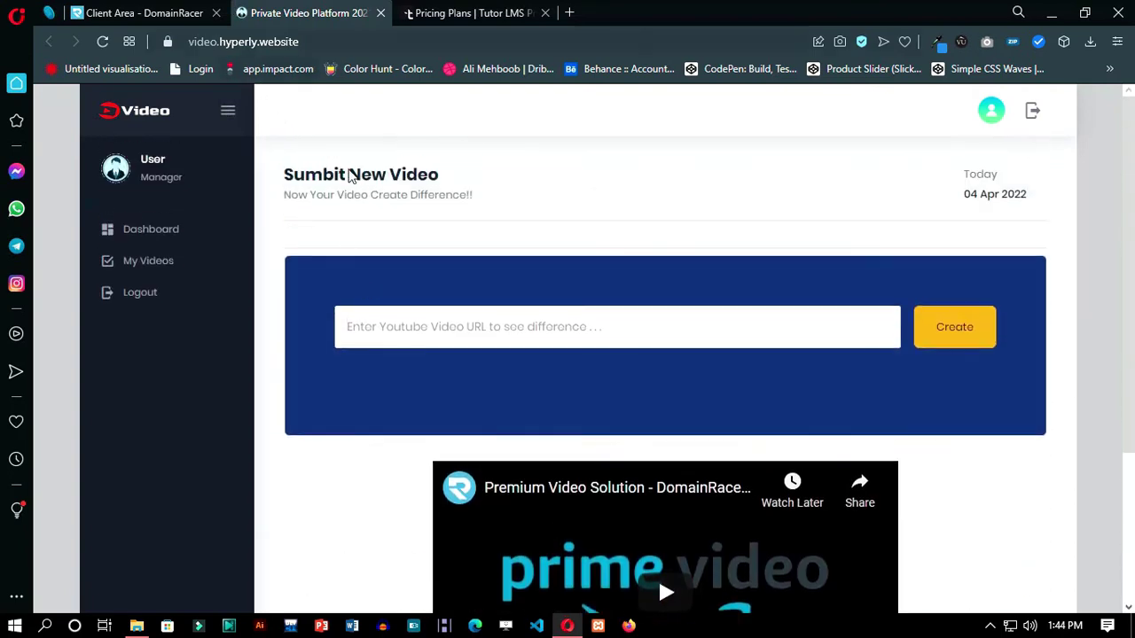
# - Return to the LMS Pro service details, log in to cPanel from there and dismiss its welcome panel
pyautogui.hotkey('ctrl', 'shift', 'Tab')
pyautogui.scroll(3, 839, 473)
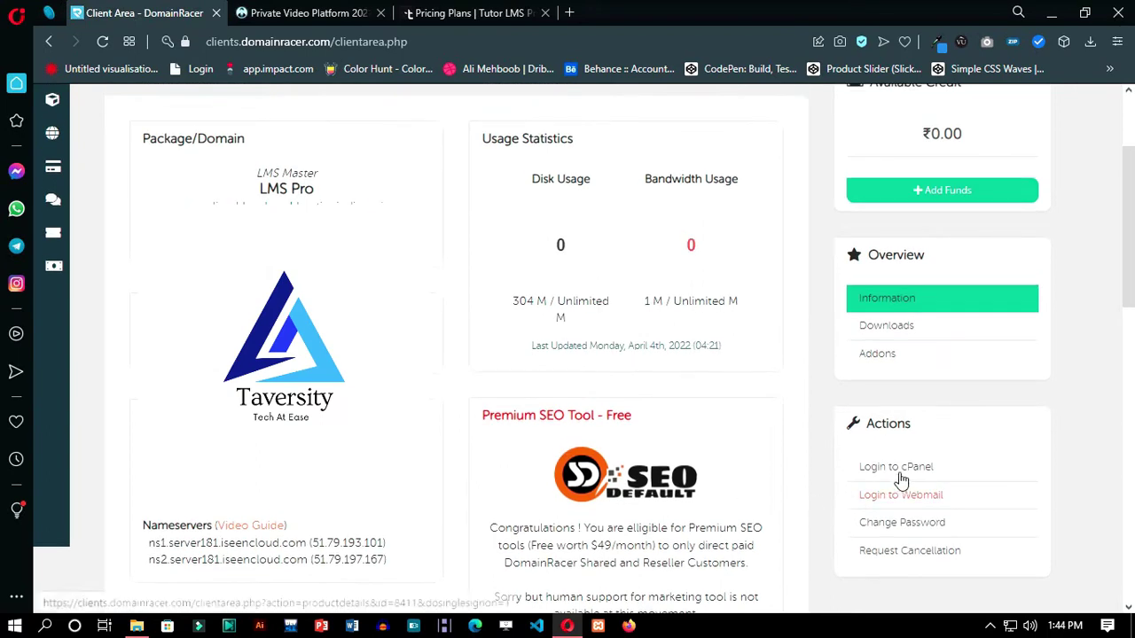
pyautogui.moveTo(335, 200); pyautogui.dragTo(261, 181)
pyautogui.click(266, 159)
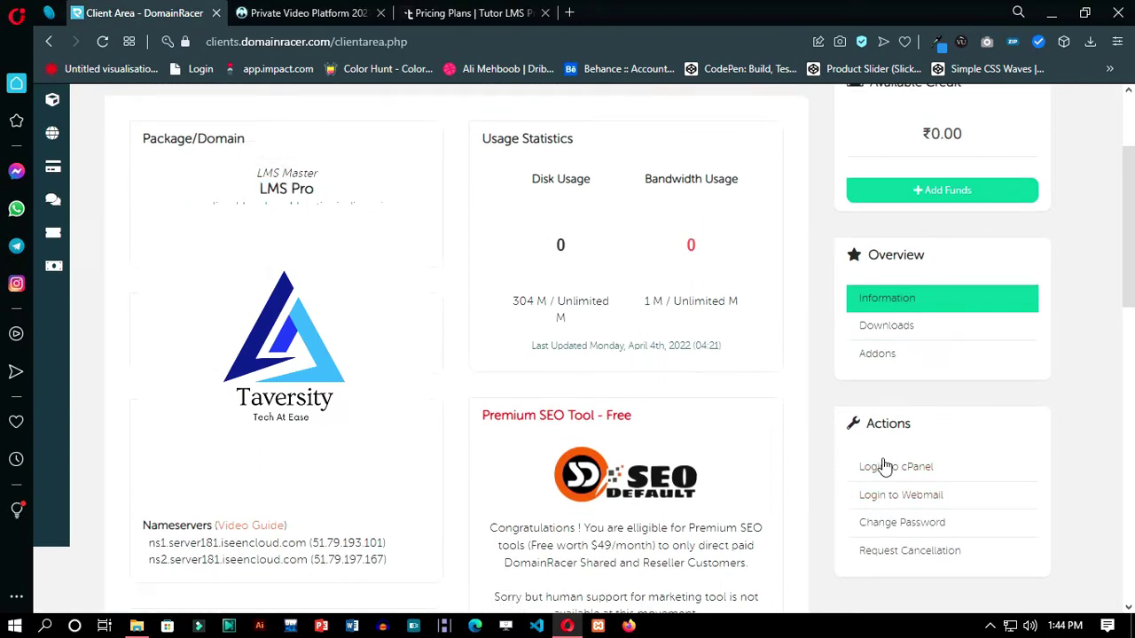
pyautogui.click(912, 465)
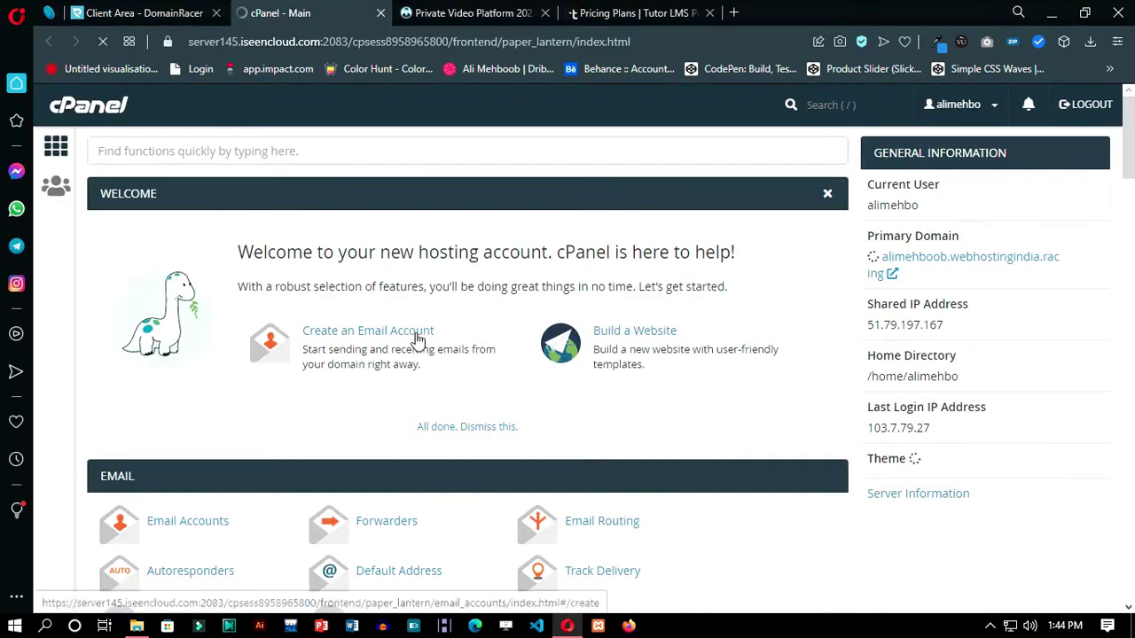
pyautogui.scroll(-1, 512, 375)
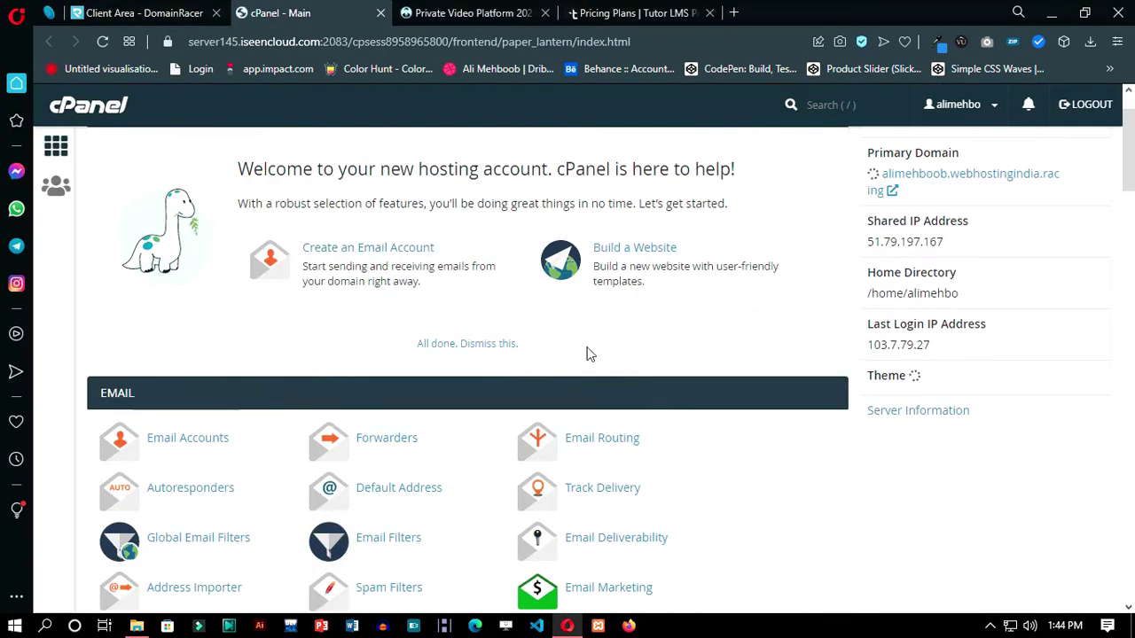
pyautogui.click(483, 344)
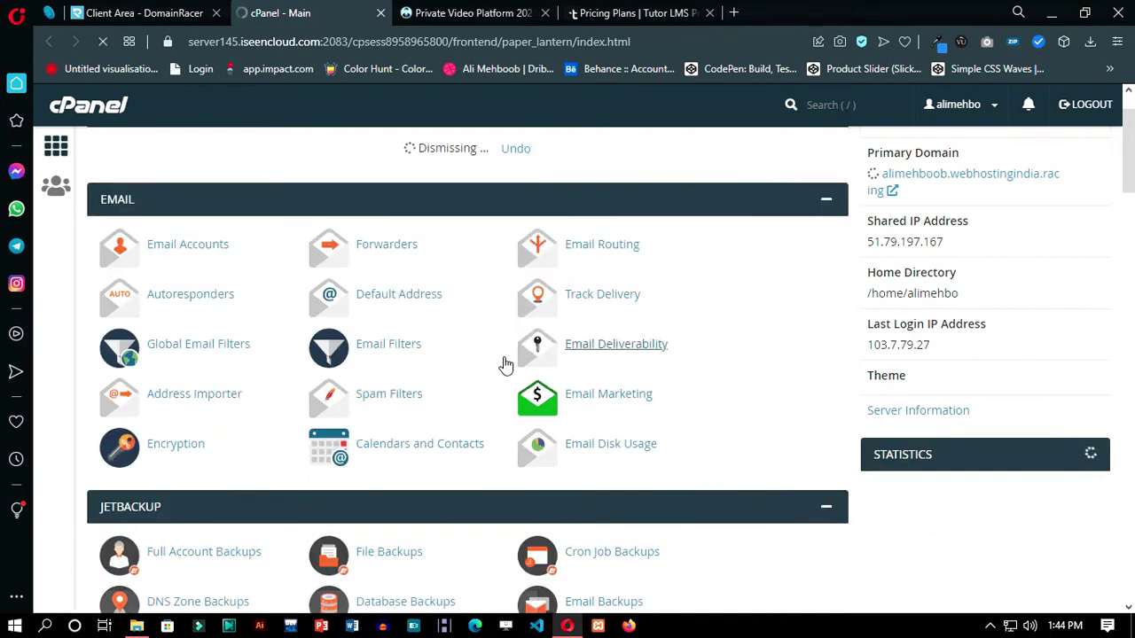
# - Look through the cPanel tool sections and open the WordPress script in the Softaculous Apps Installer
pyautogui.scroll(-1, 501, 364)
pyautogui.scroll(-1, 422, 289)
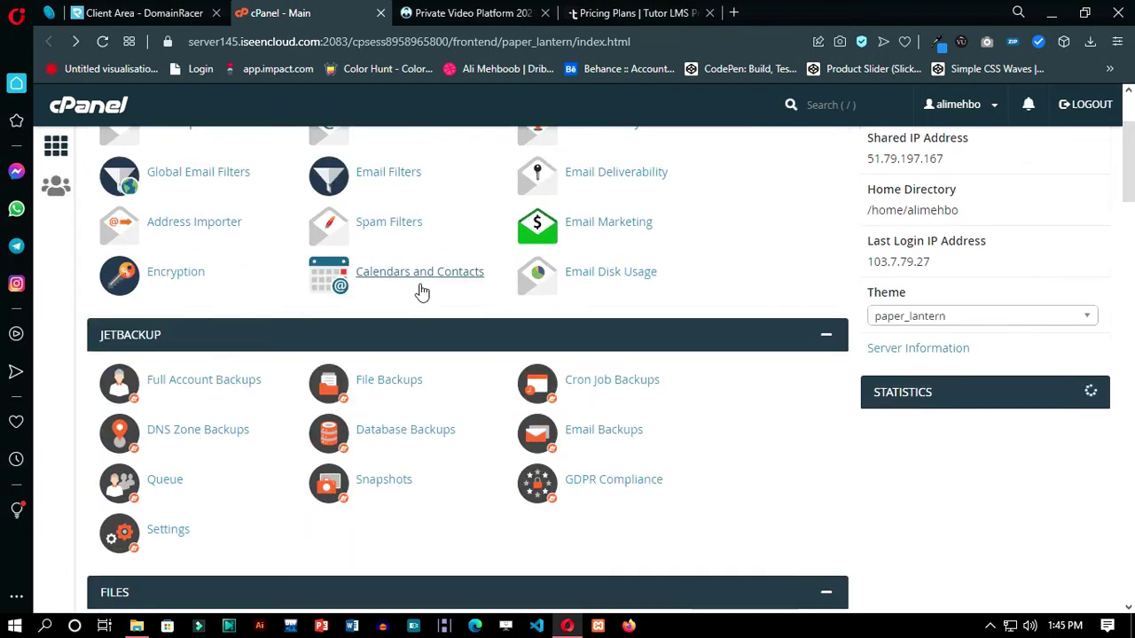
pyautogui.scroll(-11, 422, 291)
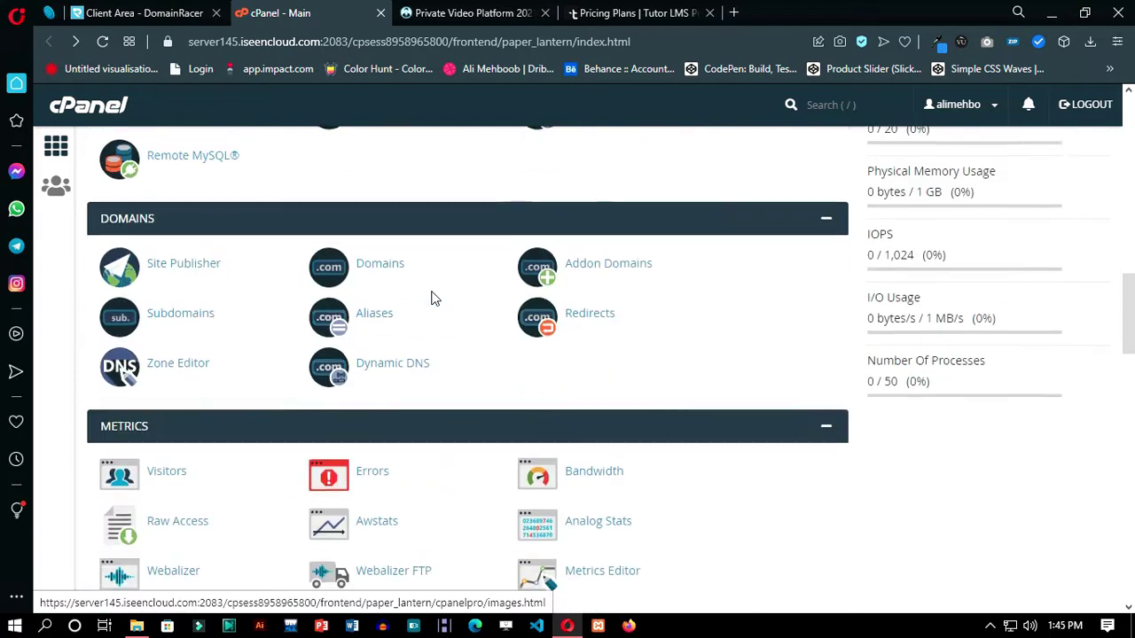
pyautogui.scroll(-9, 434, 299)
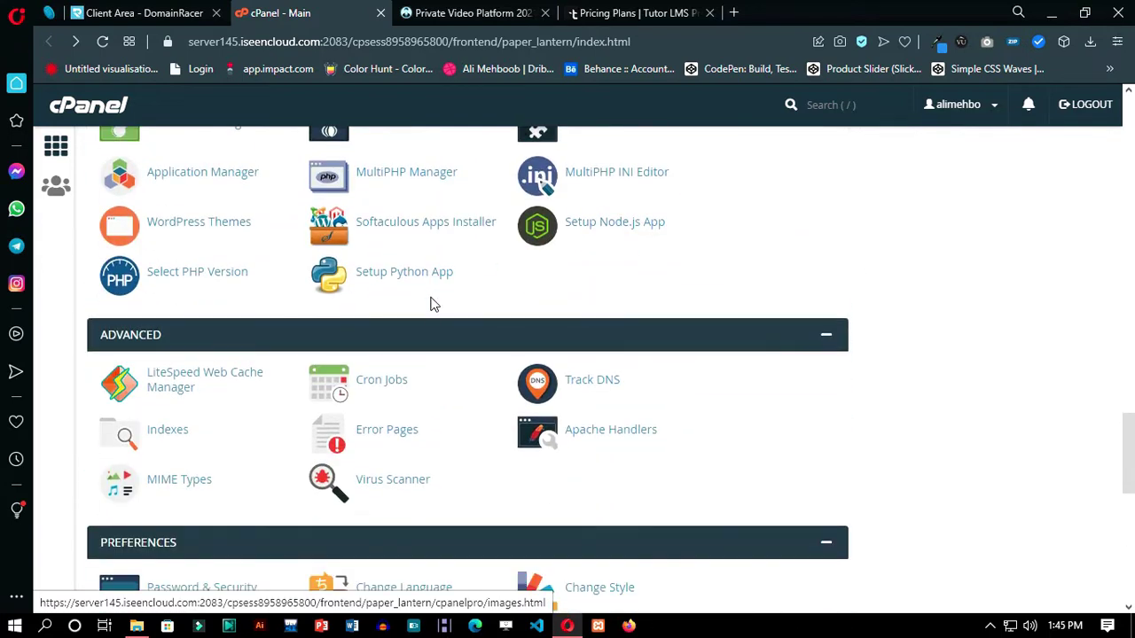
pyautogui.scroll(-2, 431, 304)
pyautogui.scroll(4, 431, 305)
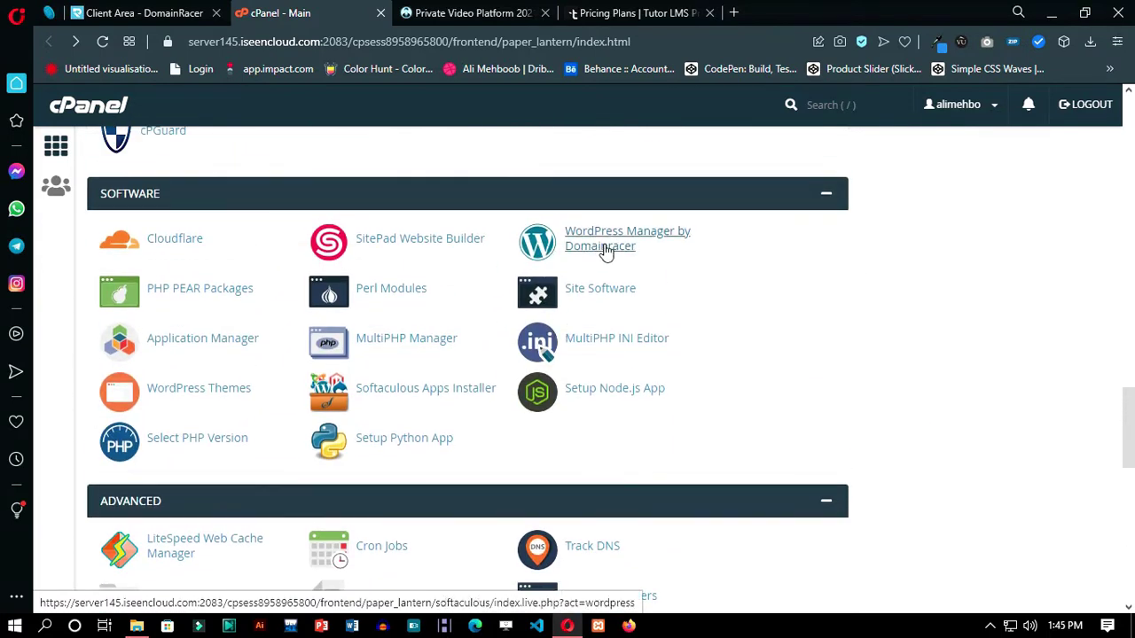
pyautogui.scroll(-12, 494, 282)
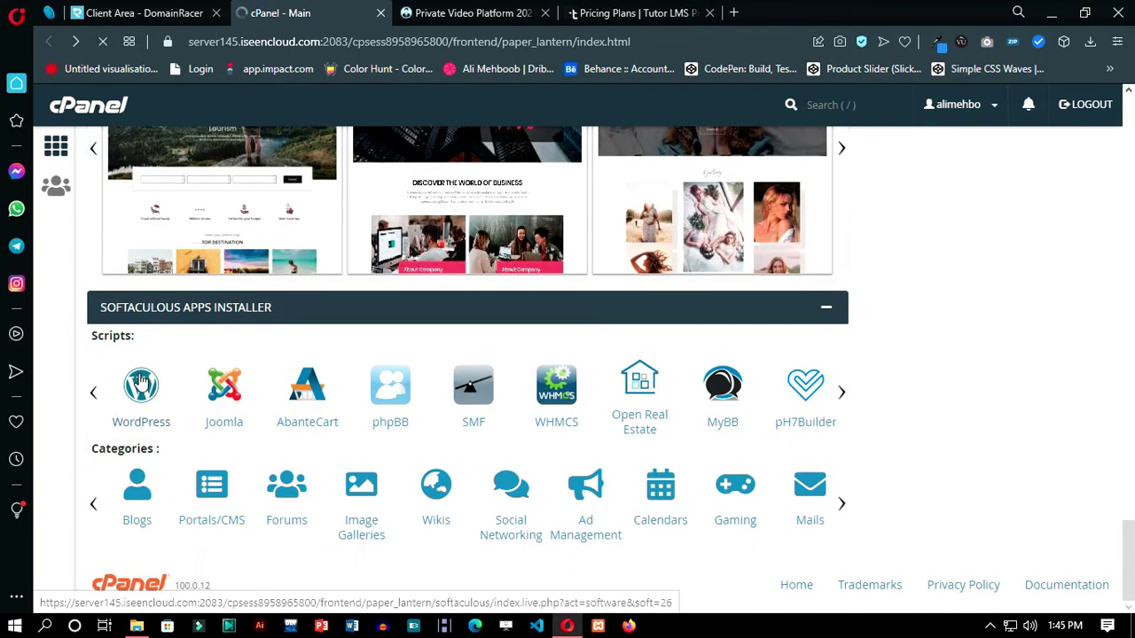
pyautogui.click(141, 381)
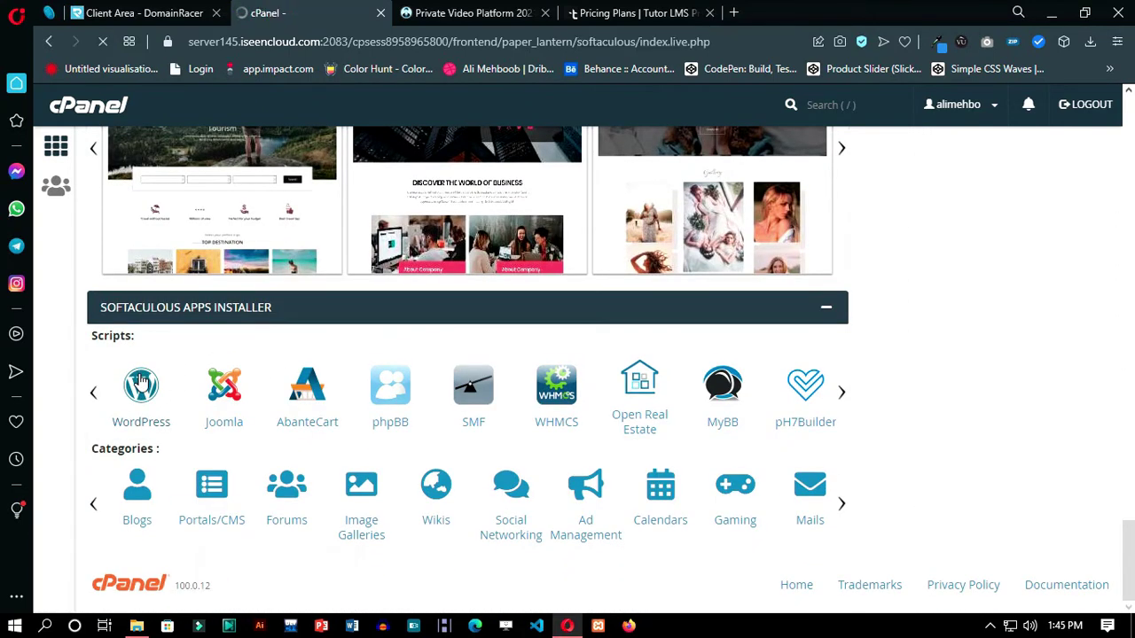
# - Review the WordPress script's overview, including its space requirement, software support and related scripts
pyautogui.scroll(-2, 570, 276)
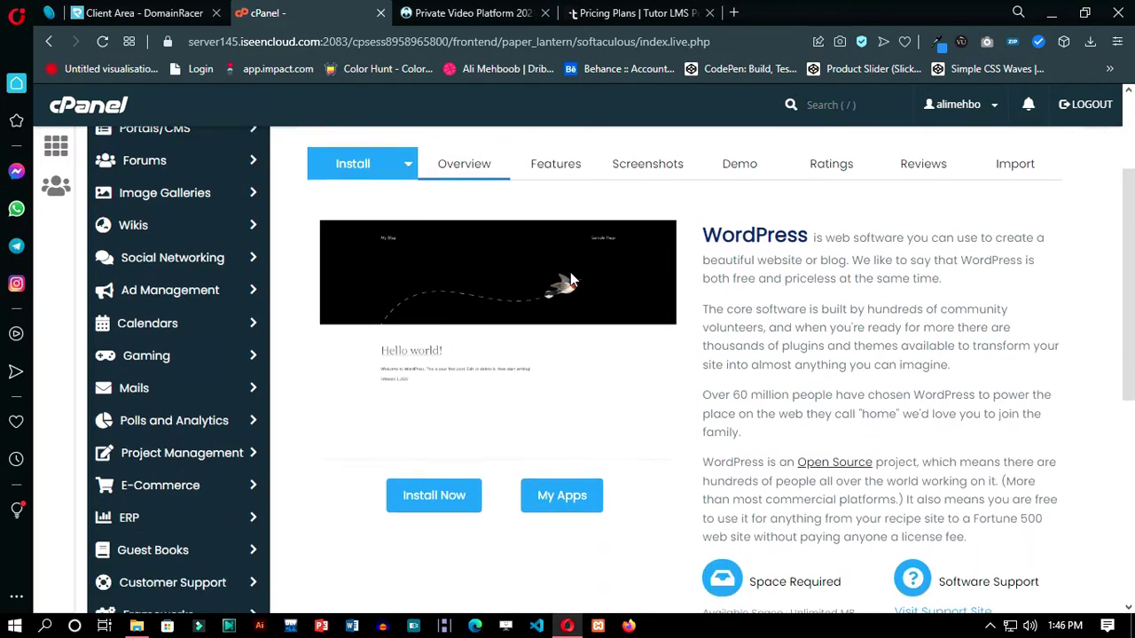
pyautogui.scroll(-1, 550, 292)
pyautogui.scroll(-3, 532, 346)
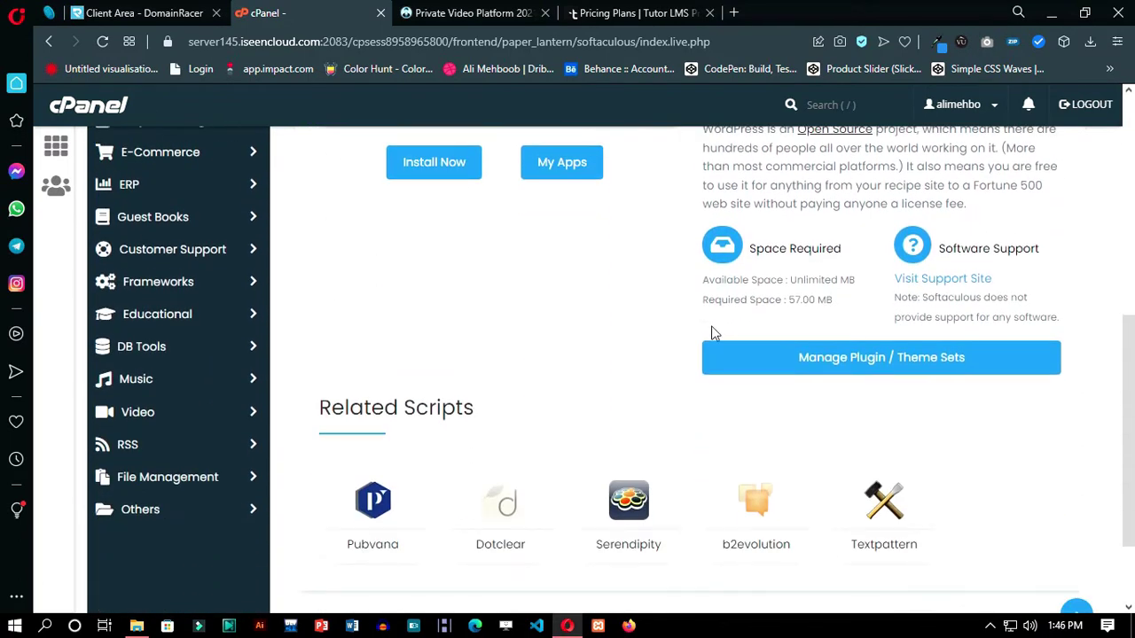
pyautogui.scroll(4, 715, 332)
pyautogui.click(467, 454)
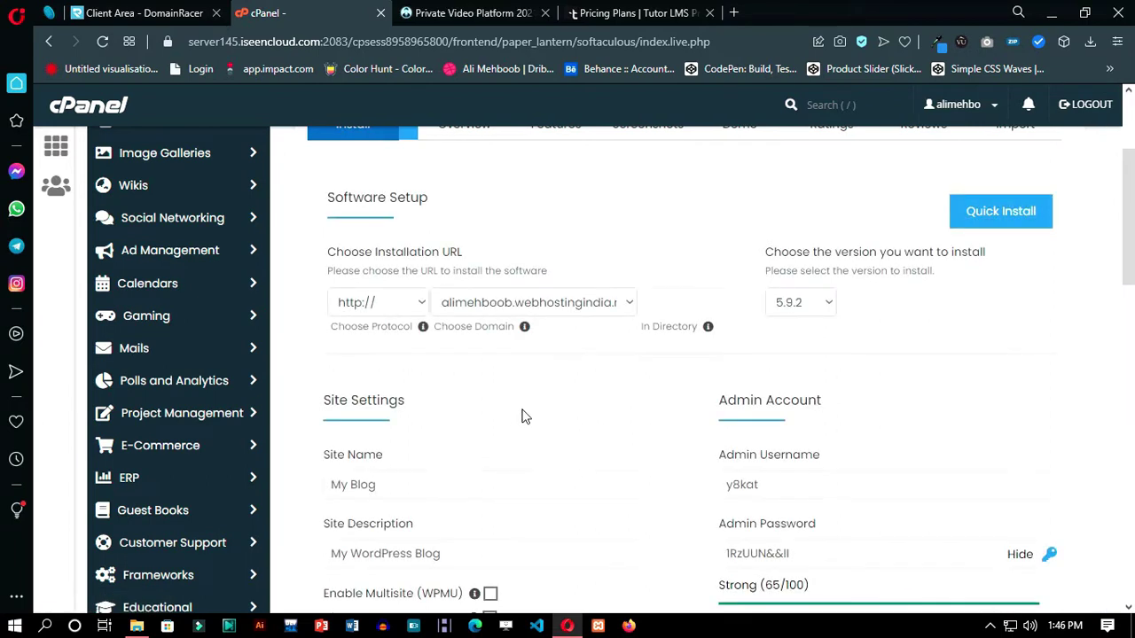
pyautogui.click(581, 346)
pyautogui.scroll(-1, 669, 372)
# - Replace the generated admin username in the WordPress installation form with the site owner's username
pyautogui.click(772, 401)
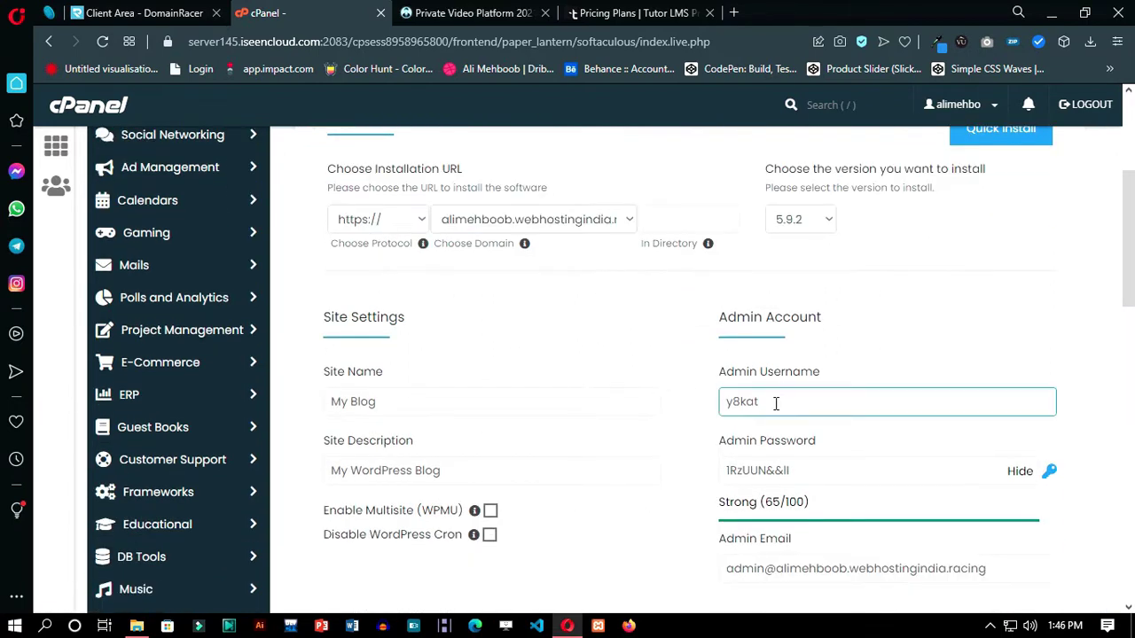
pyautogui.moveTo(773, 401); pyautogui.dragTo(718, 410)
pyautogui.write('ali')
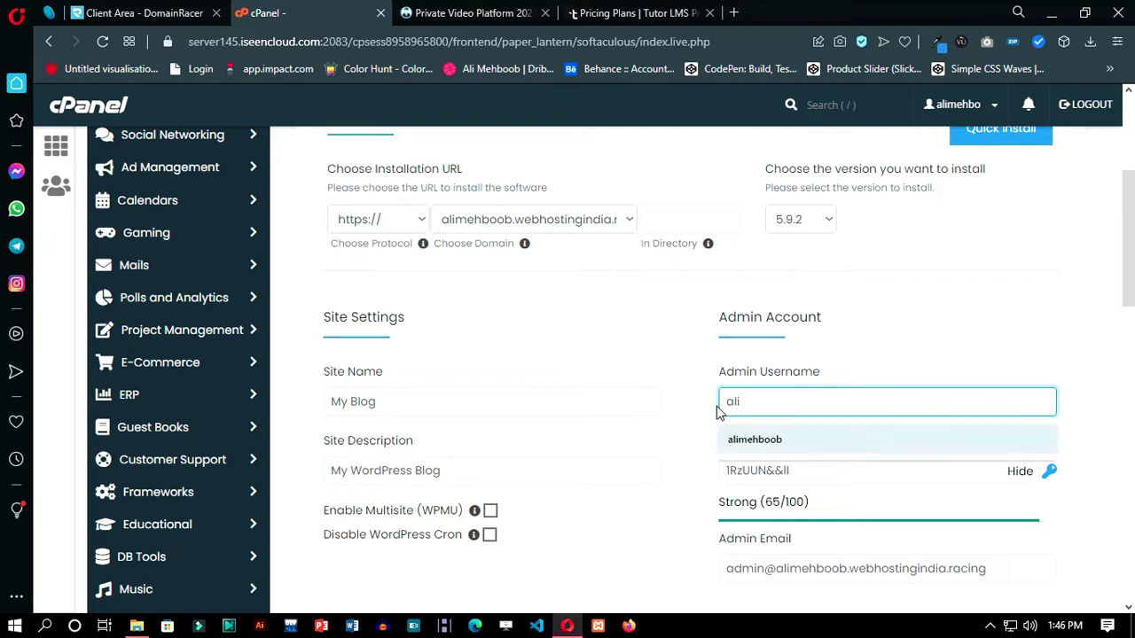
pyautogui.press('Down')
pyautogui.press('Return')
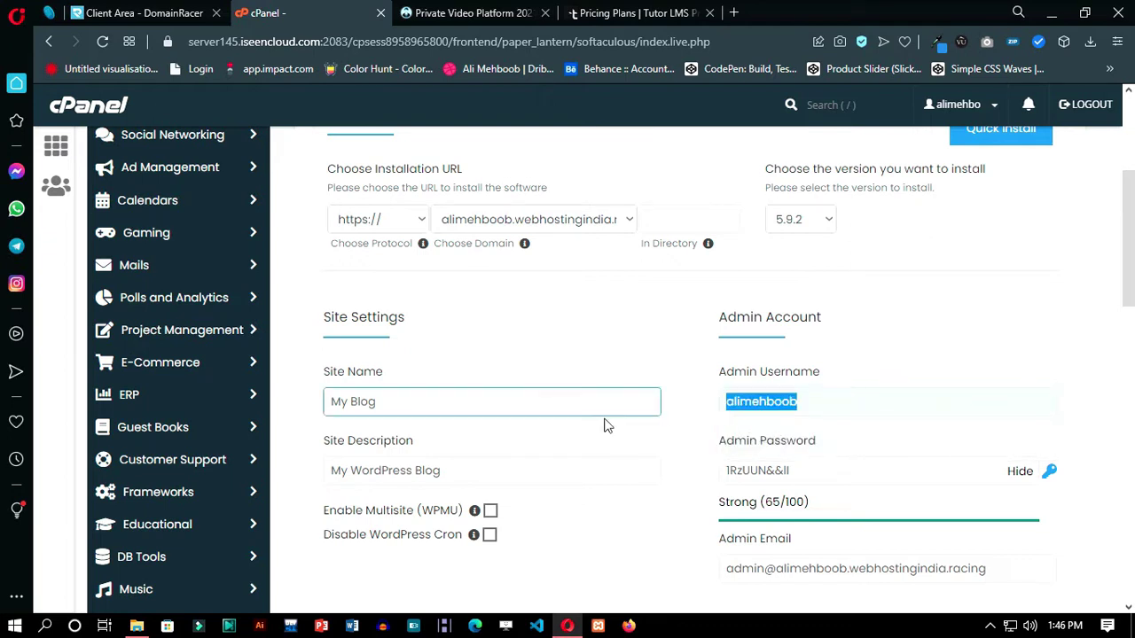
# - Set the WordPress site name to "ELearning - Best Platform To Learn Coding"
pyautogui.click(368, 401)
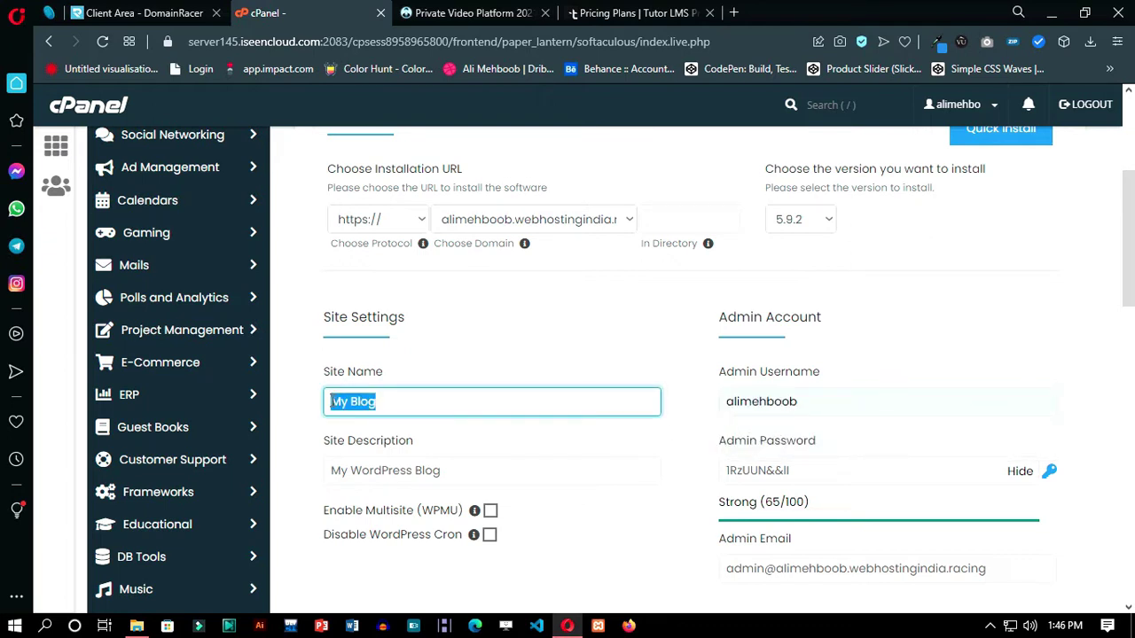
pyautogui.write('ELearning - Best Platform To Learn Coding')
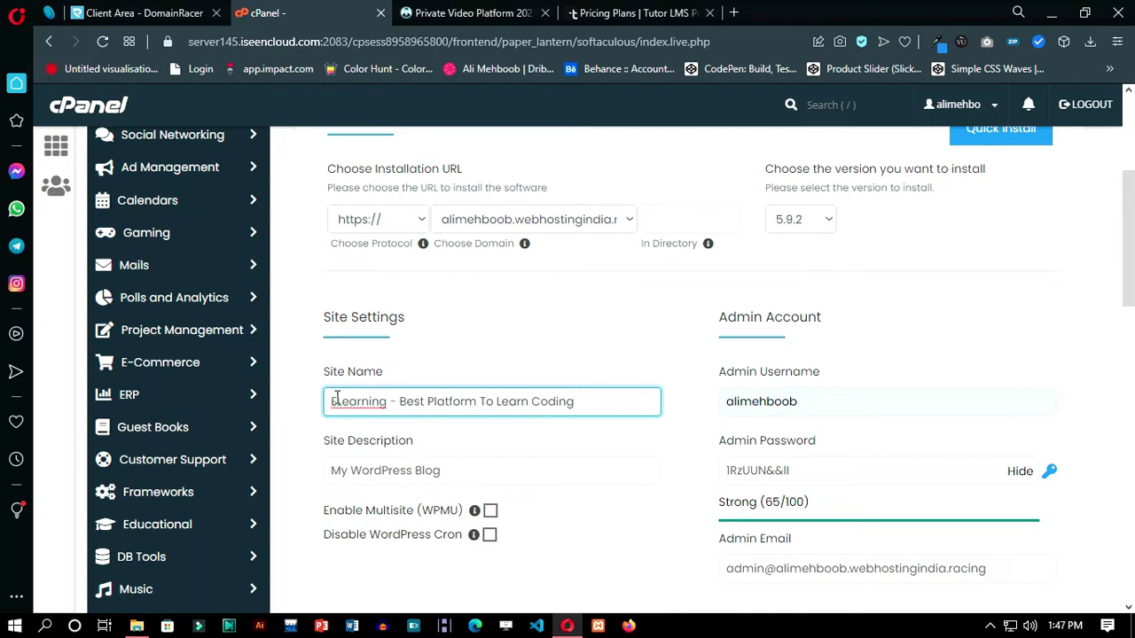
pyautogui.write('-L')
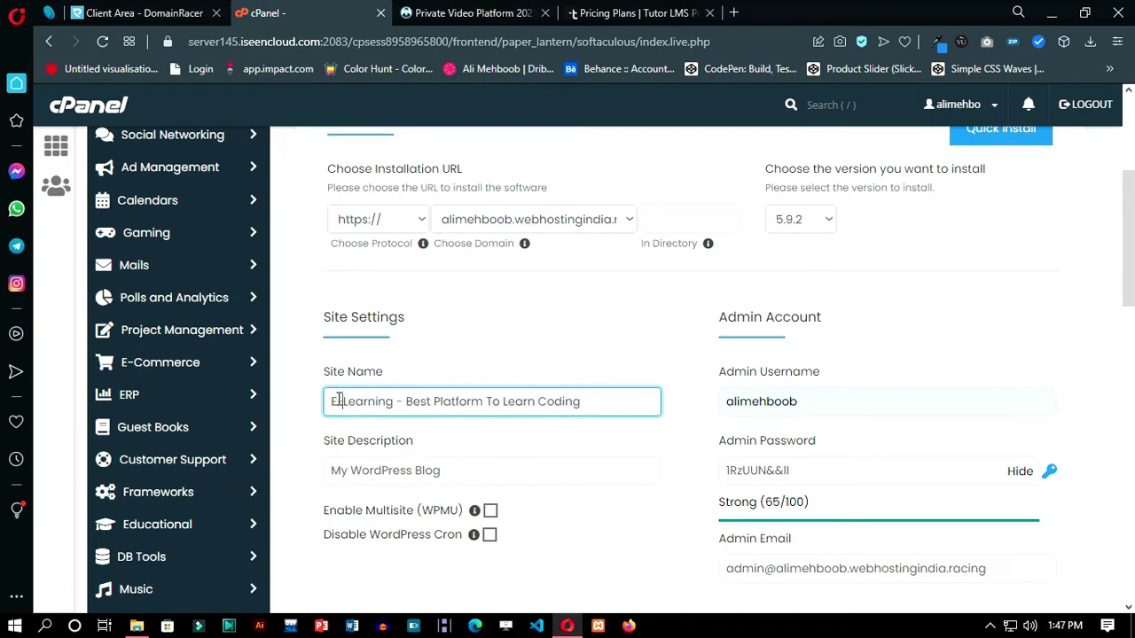
pyautogui.press('BackSpace')
pyautogui.click(494, 440)
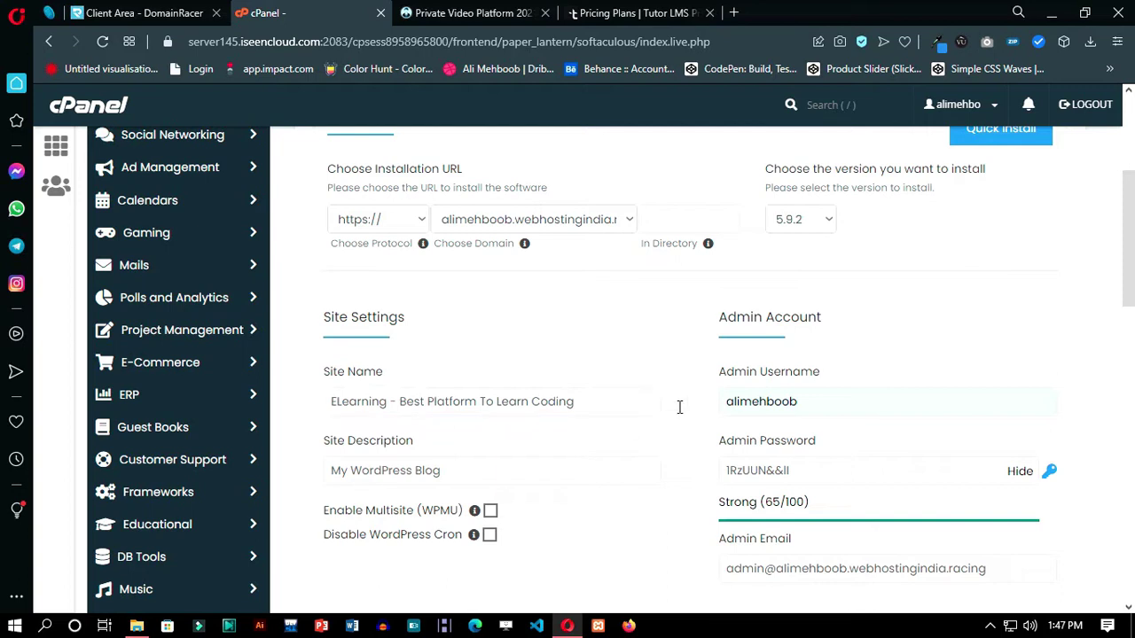
# - Mask the generated admin password and include the Limit Login Attempts (Loginizer) plugin in the installation
pyautogui.scroll(-2, 768, 413)
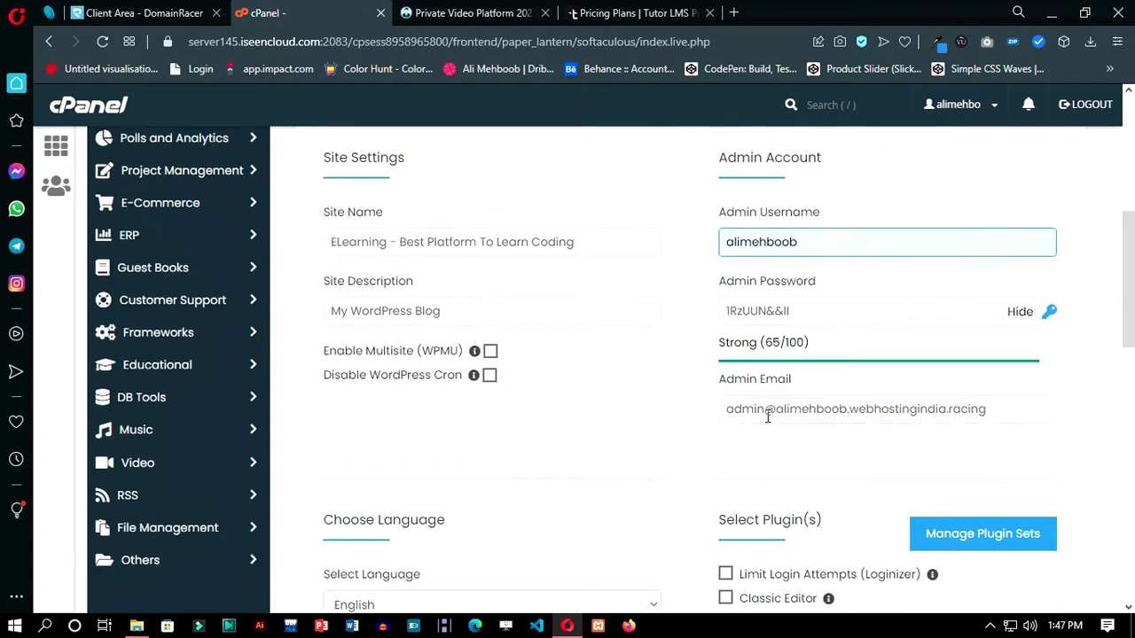
pyautogui.click(1011, 313)
pyautogui.scroll(-2, 930, 328)
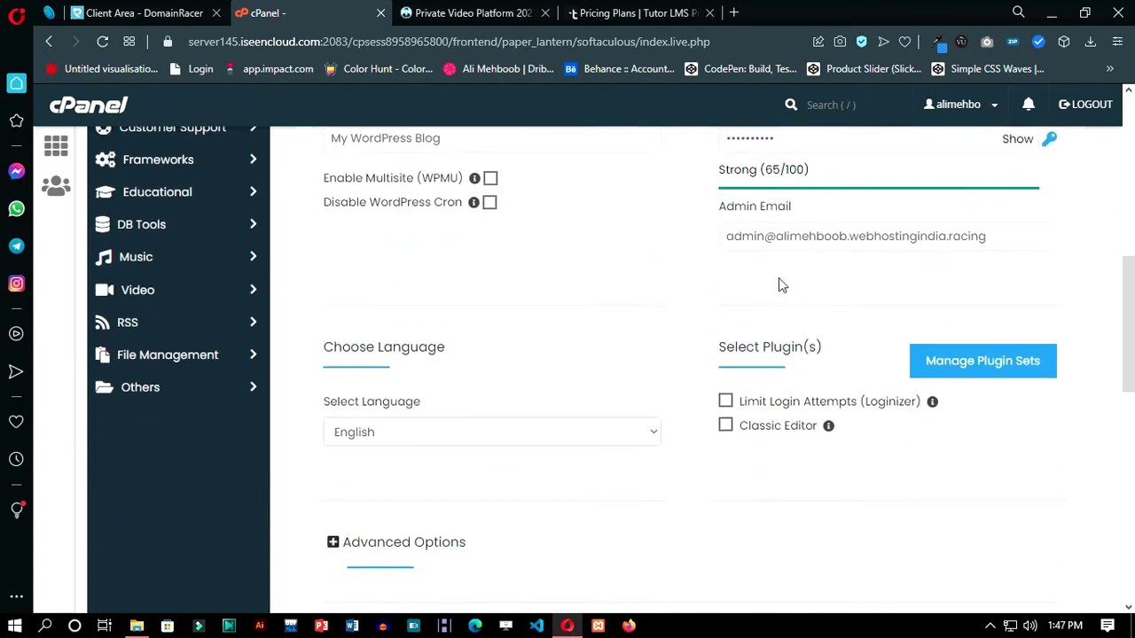
pyautogui.scroll(-2, 645, 310)
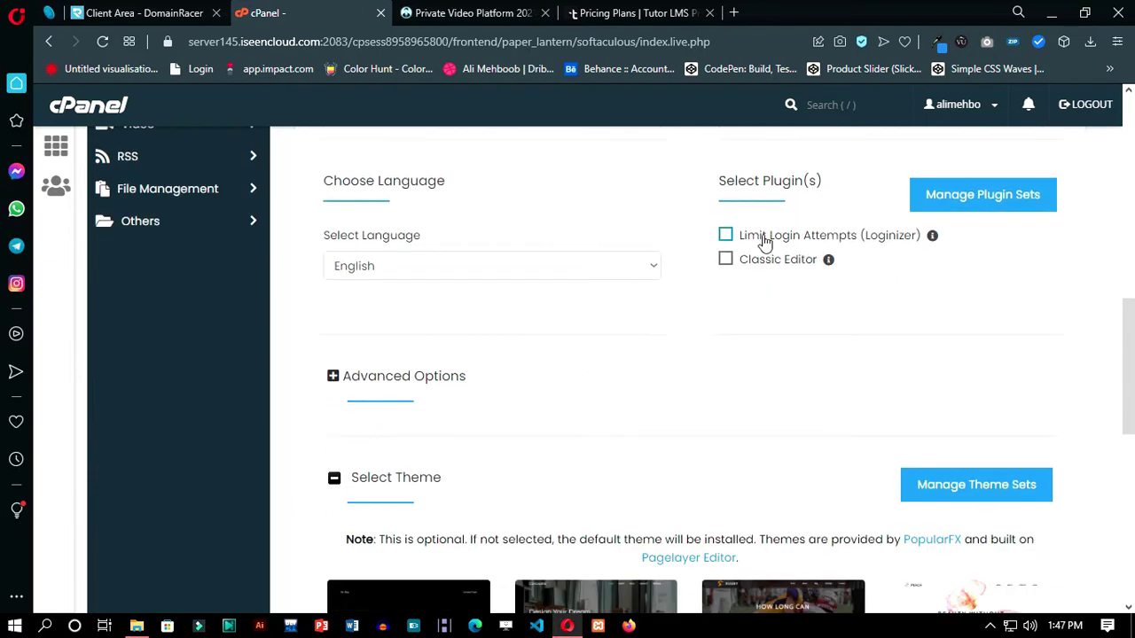
pyautogui.scroll(1, 749, 279)
# - Install WordPress without choosing one of the optional themes and look over the installation result
pyautogui.scroll(-7, 709, 341)
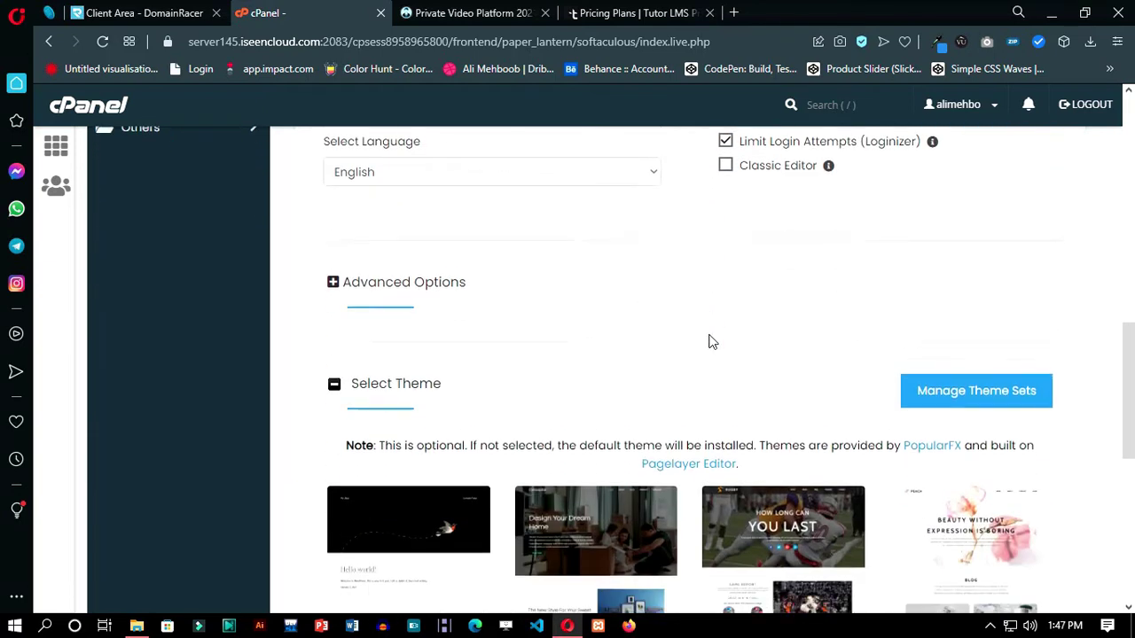
pyautogui.click(683, 473)
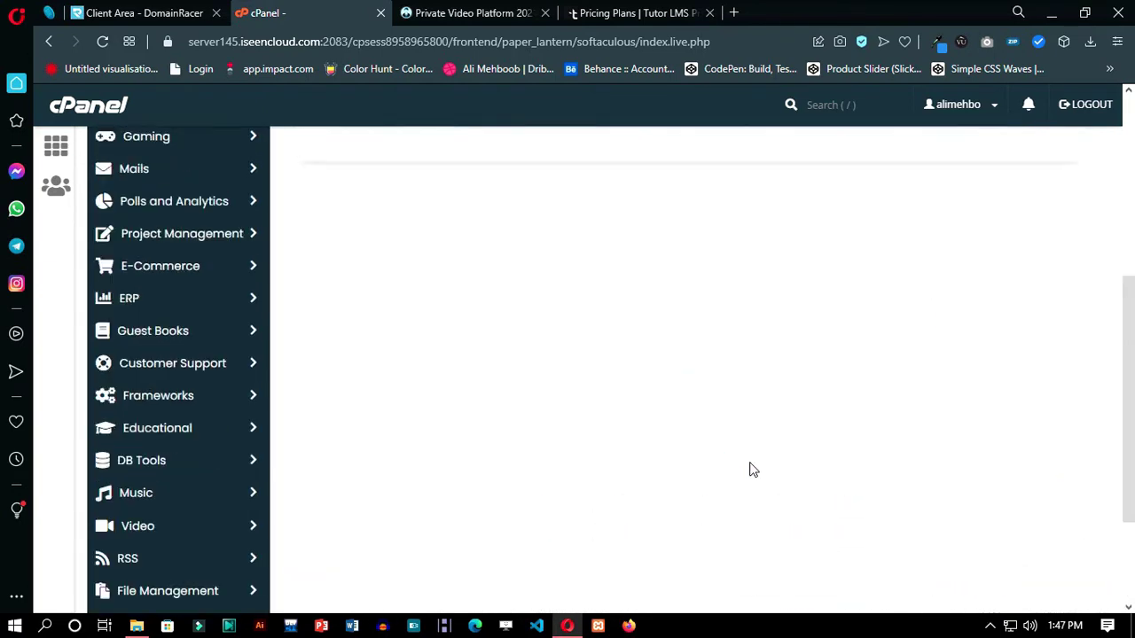
pyautogui.scroll(-1, 749, 470)
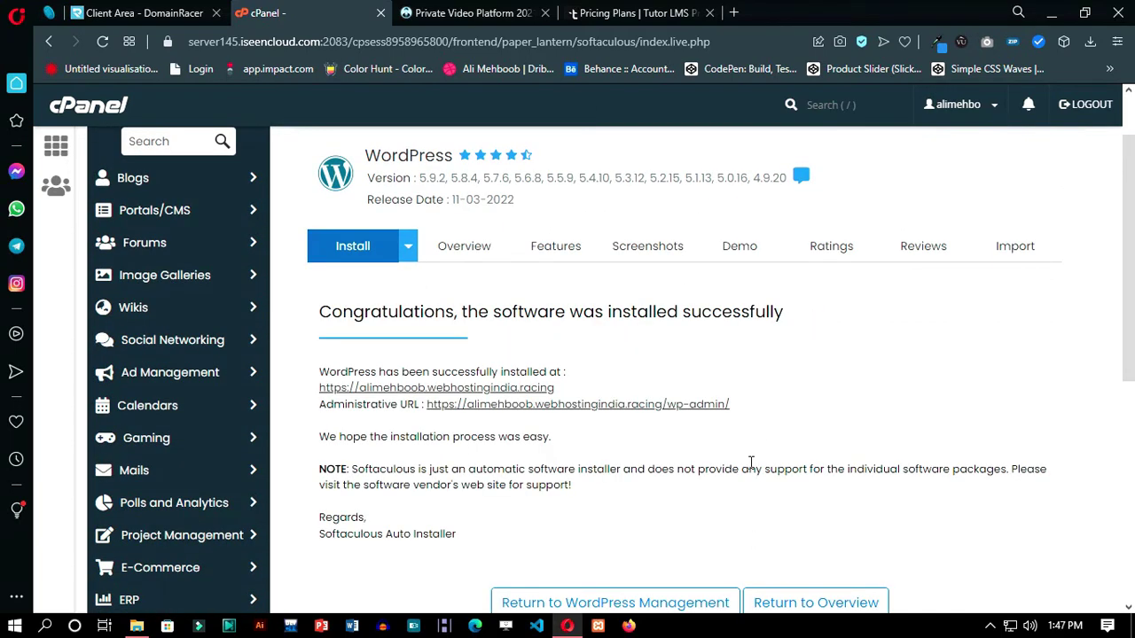
pyautogui.scroll(-1, 672, 443)
pyautogui.moveTo(319, 229); pyautogui.dragTo(424, 229)
pyautogui.click(585, 268)
# - Open the WordPress administrative URL and the new site's address from the installation result in separate browser tabs
pyautogui.rightClick(549, 325)
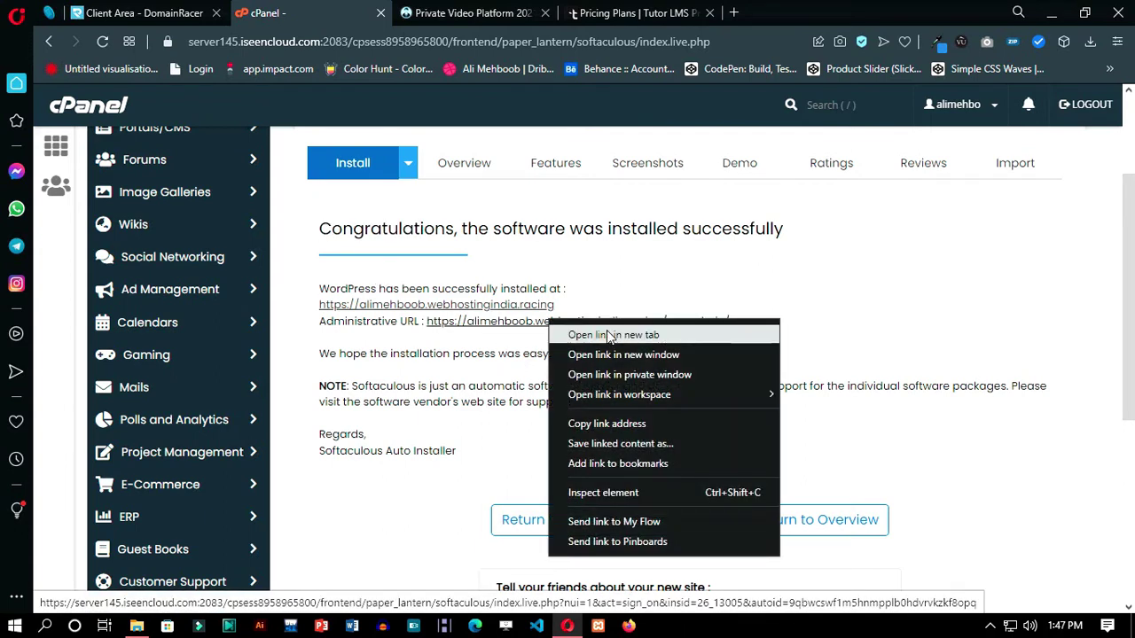
pyautogui.press('Escape')
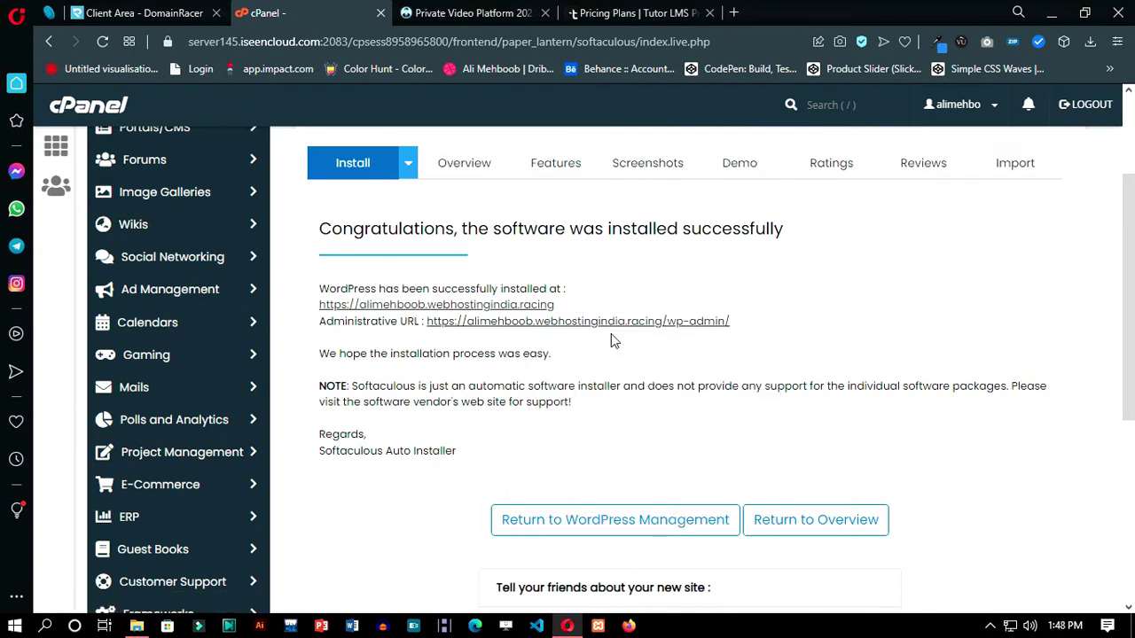
pyautogui.rightClick(627, 326)
pyautogui.click(691, 341)
pyautogui.rightClick(532, 305)
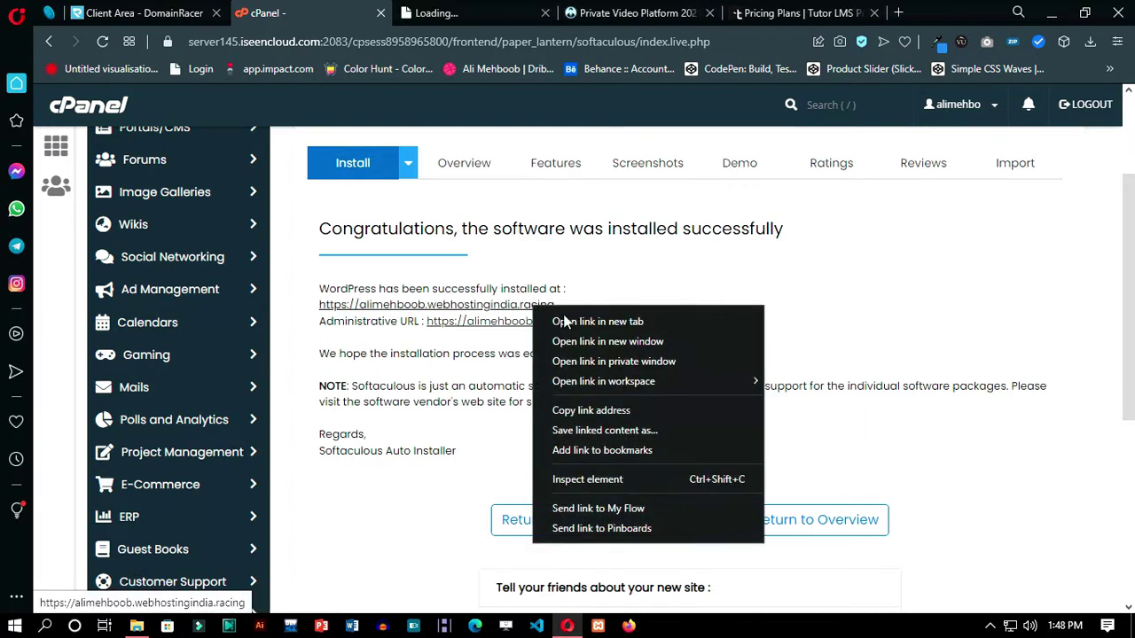
pyautogui.click(594, 321)
pyautogui.scroll(-4, 594, 427)
pyautogui.scroll(5, 595, 428)
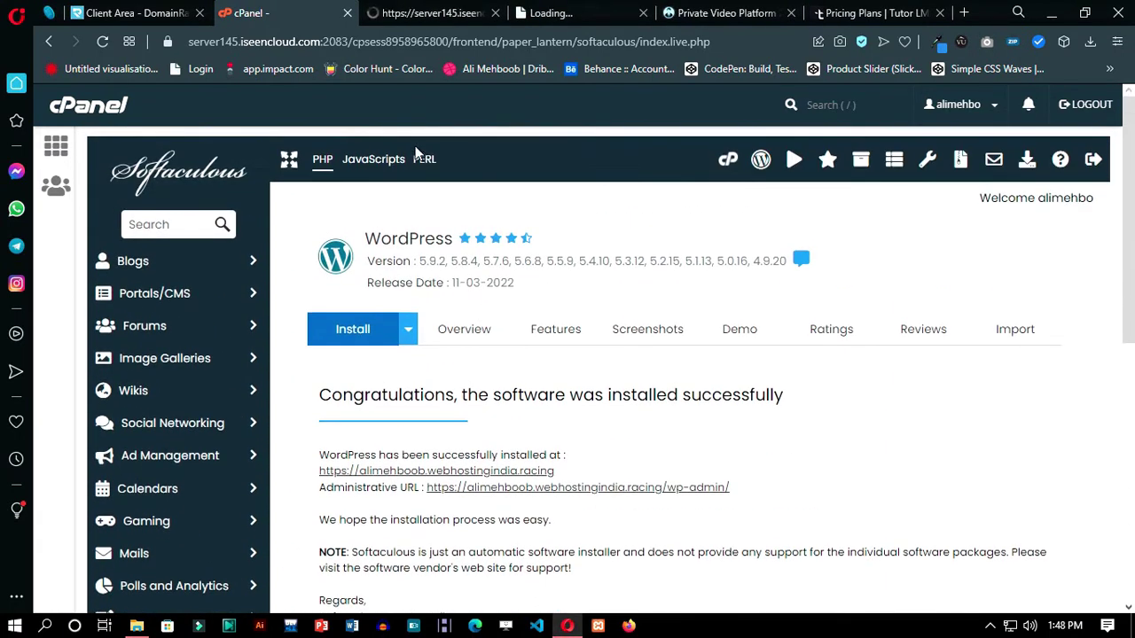
# - Check the newly opened dashboard and site tabs, and close the cPanel tab
pyautogui.click(429, 11)
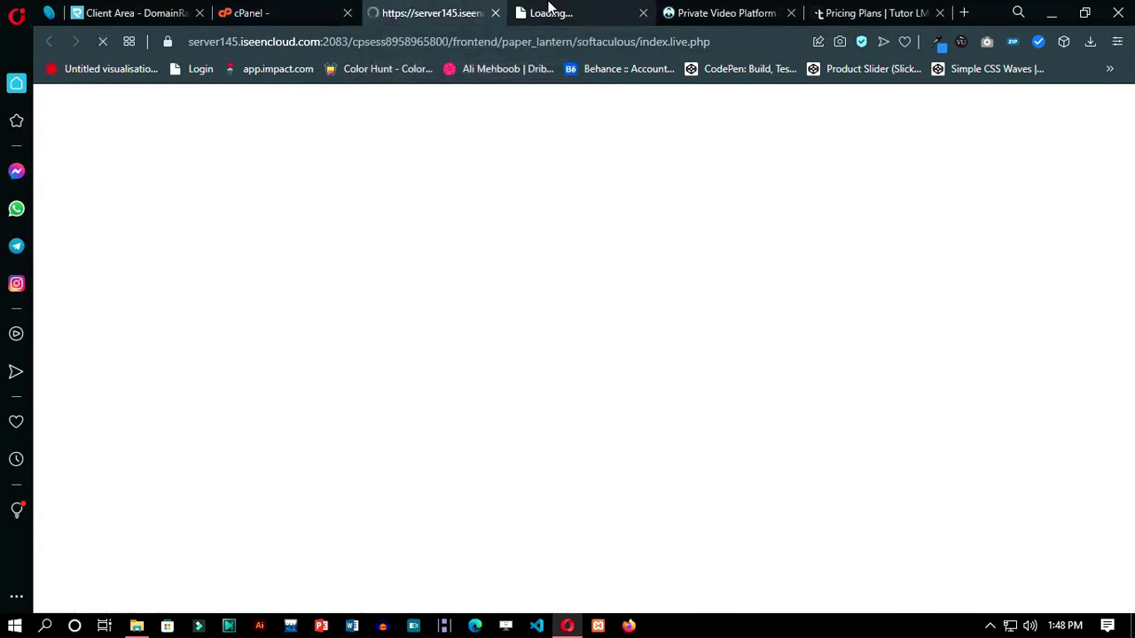
pyautogui.click(550, 11)
pyautogui.click(460, 9)
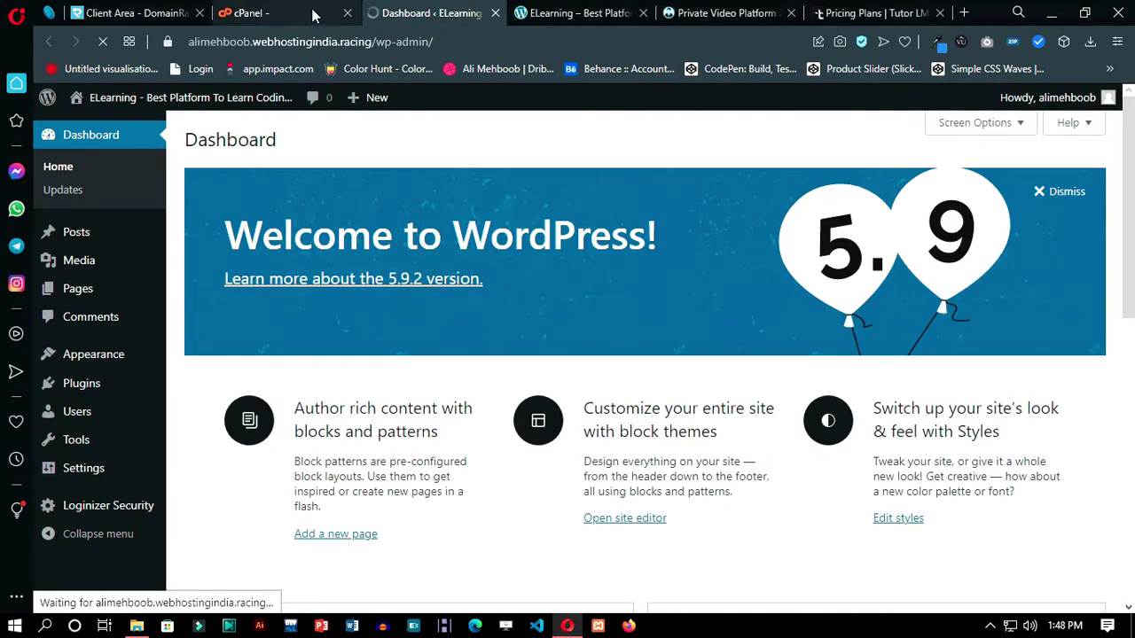
pyautogui.click(266, 13)
pyautogui.click(347, 13)
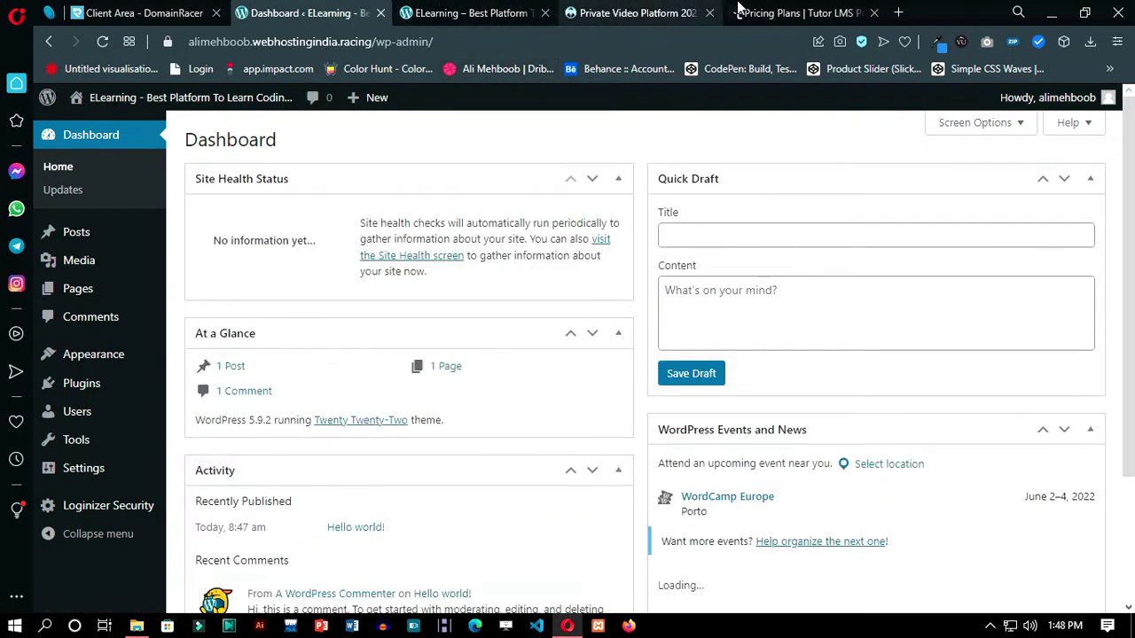
# - Look at the Tutor LMS pricing tab and the new site's front page, and return to the WordPress dashboard
pyautogui.click(794, 12)
pyautogui.click(306, 12)
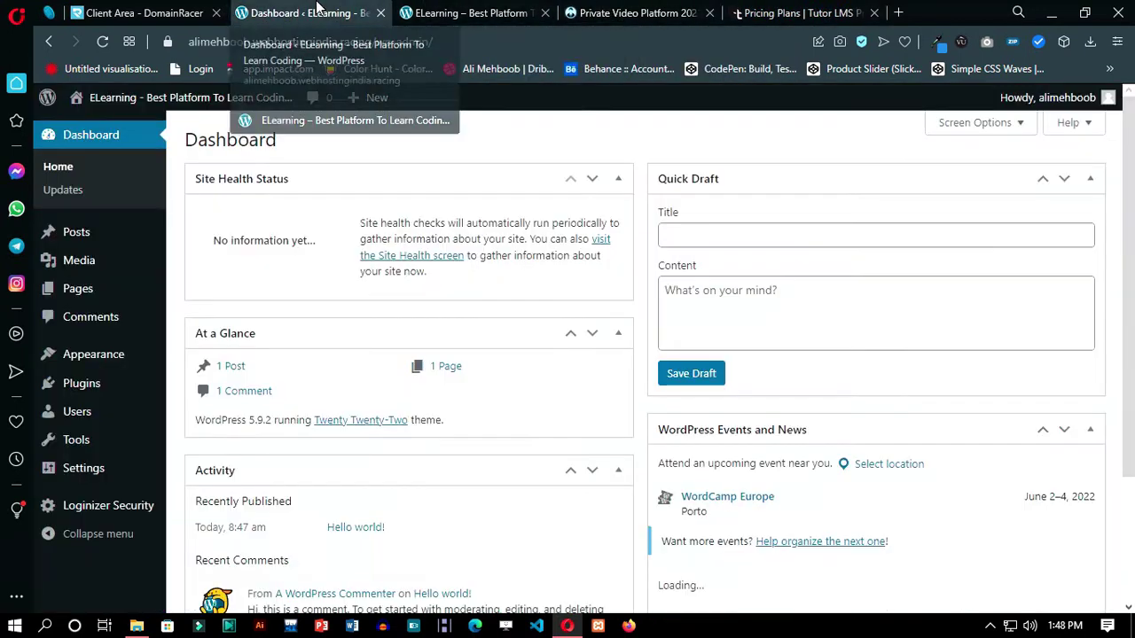
pyautogui.click(433, 22)
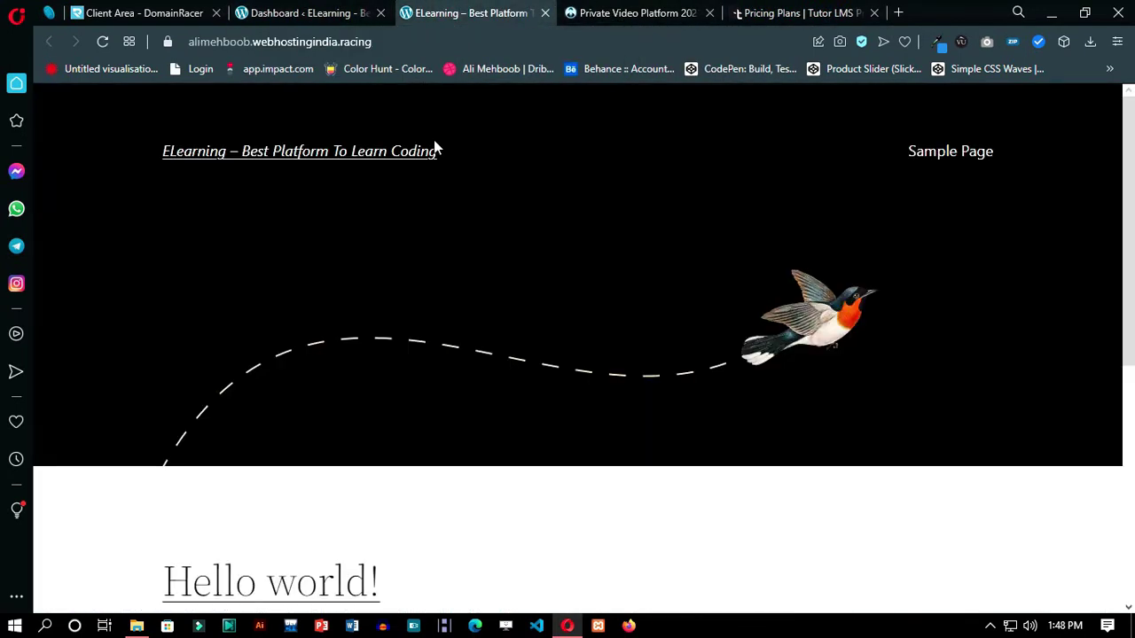
pyautogui.scroll(-5, 882, 229)
pyautogui.scroll(5, 631, 142)
pyautogui.hotkey('ctrl', 'Tab')
# - Search the WordPress plugins for "elementor", install and activate Elementor Website Builder, and exit its setup wizard
pyautogui.moveTo(88, 357)
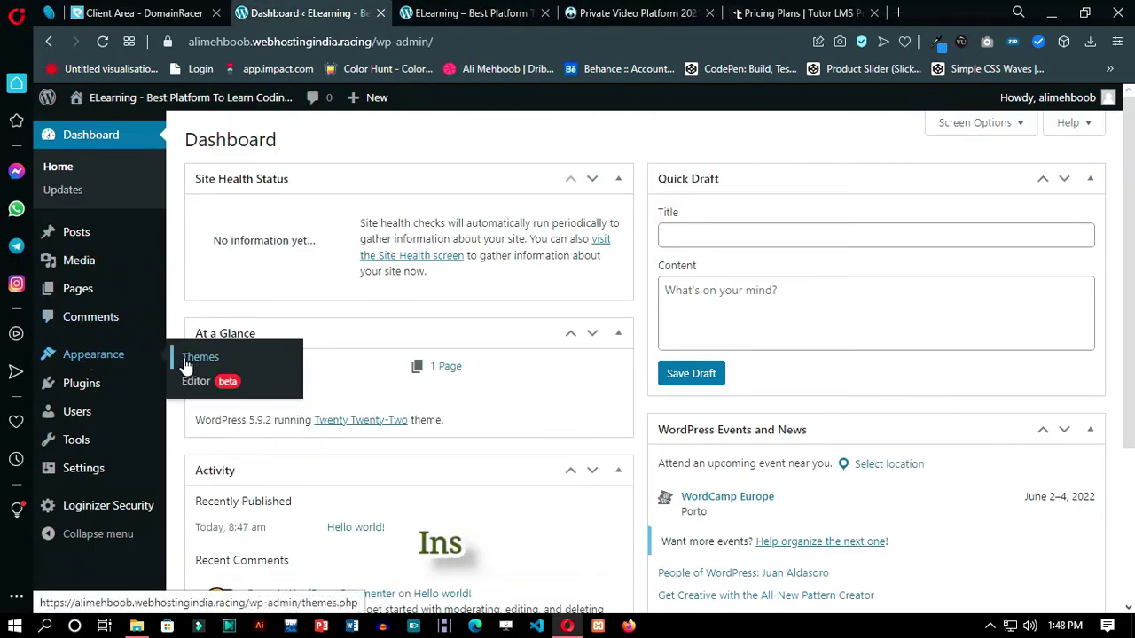
pyautogui.click(99, 386)
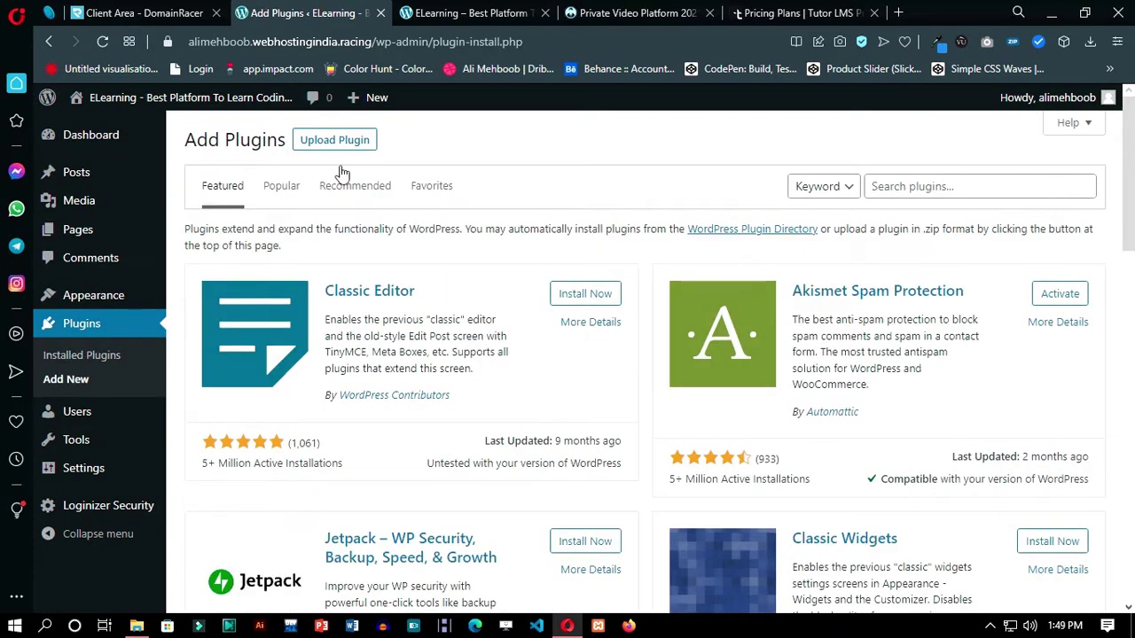
pyautogui.click(905, 188)
pyautogui.write('elemen')
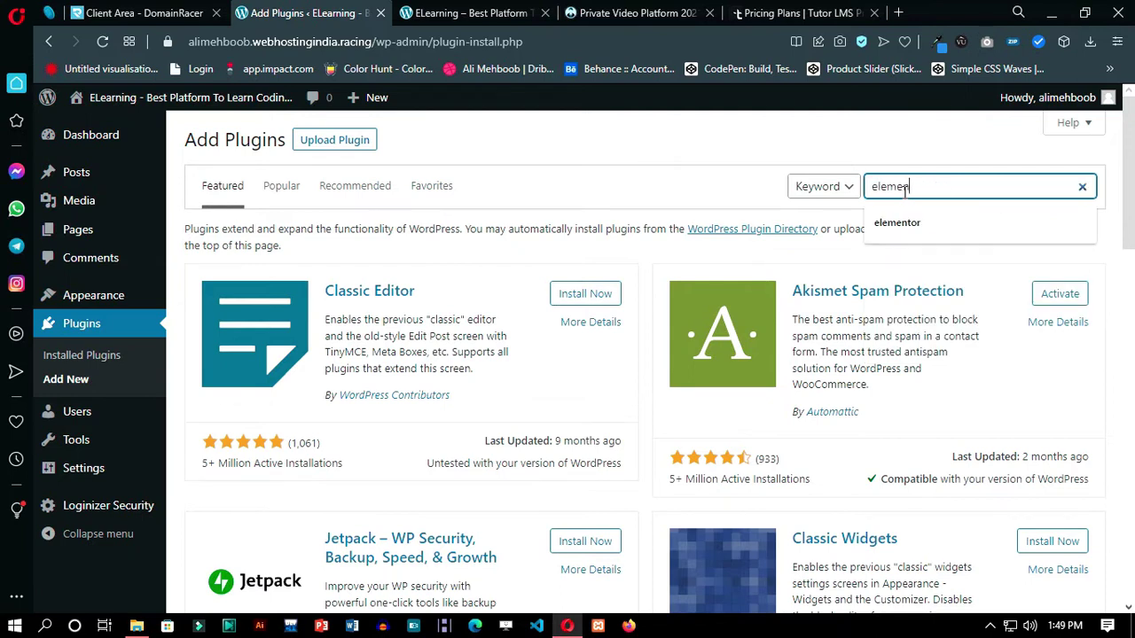
pyautogui.write('tor')
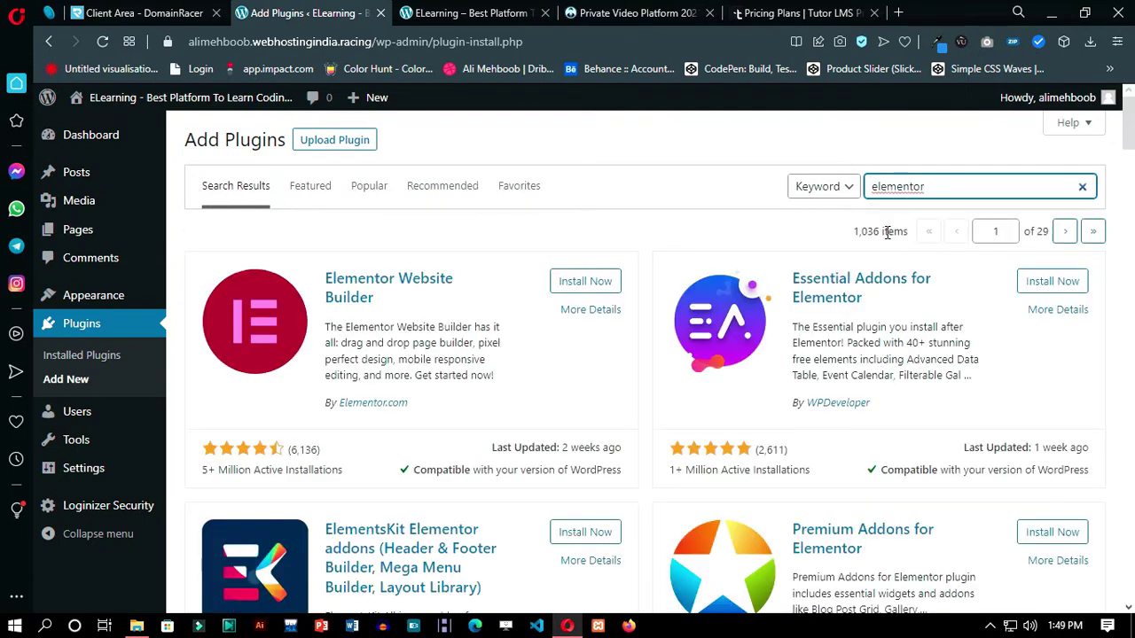
pyautogui.click(583, 288)
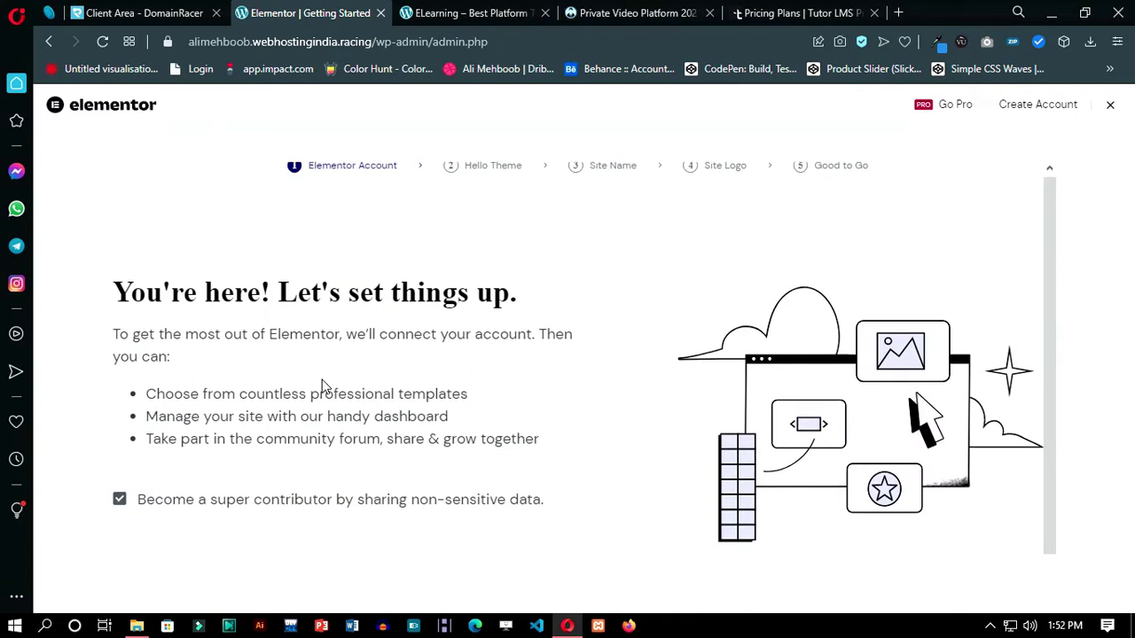
pyautogui.scroll(-2, 322, 380)
pyautogui.click(1109, 106)
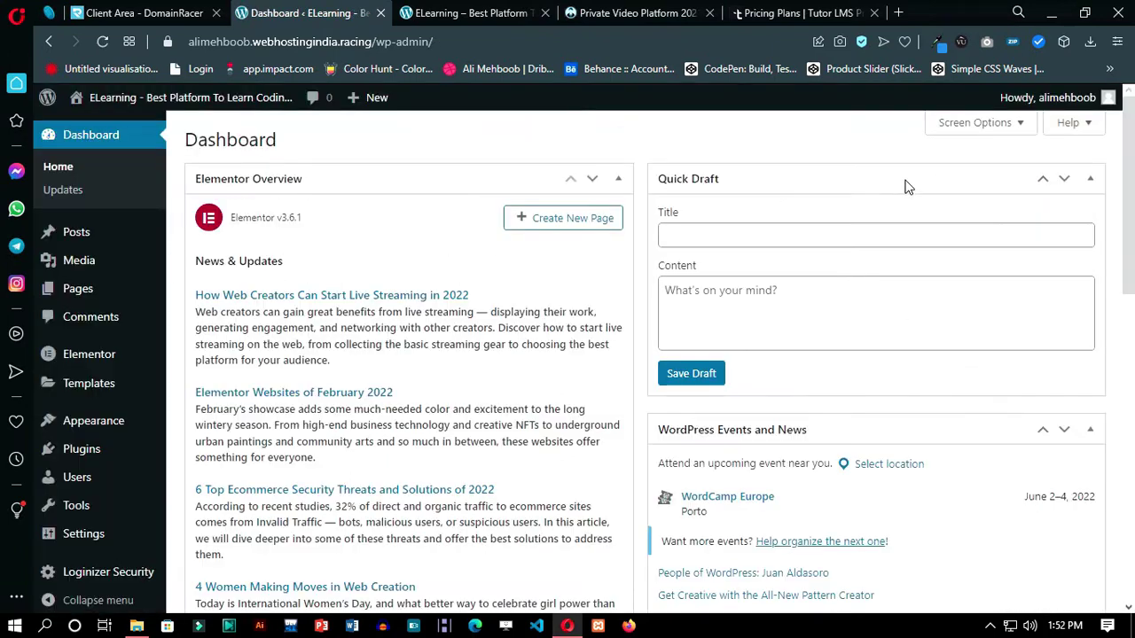
# - Search the WordPress plugins for "tutor lms" and install Tutor LMS – eLearning and online course solution
pyautogui.moveTo(83, 455)
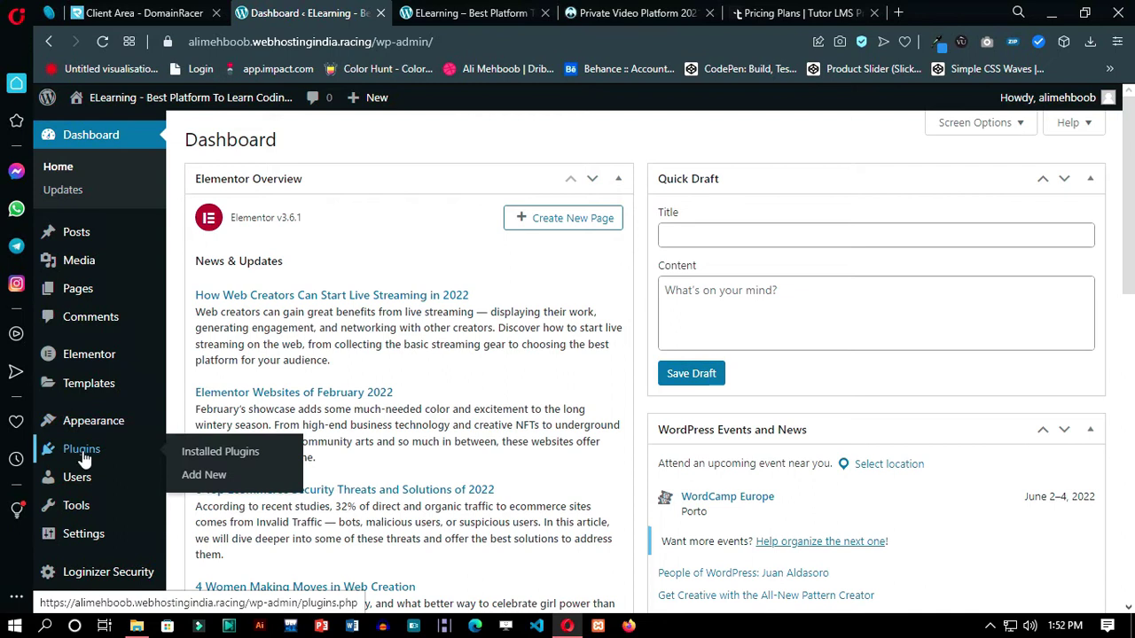
pyautogui.click(213, 477)
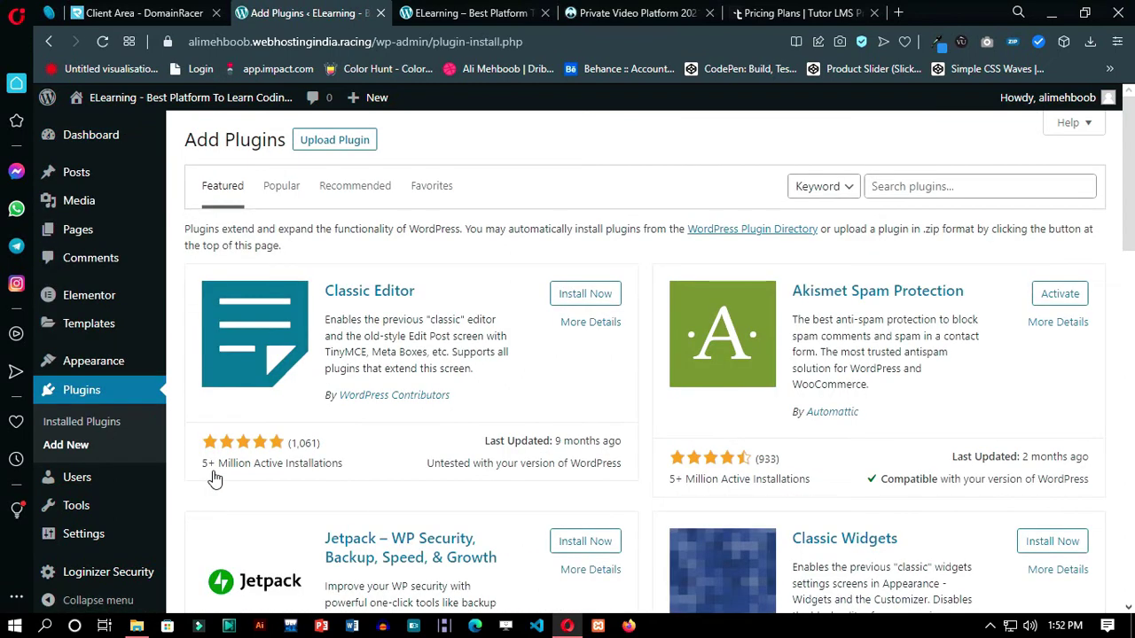
pyautogui.click(949, 188)
pyautogui.write('t')
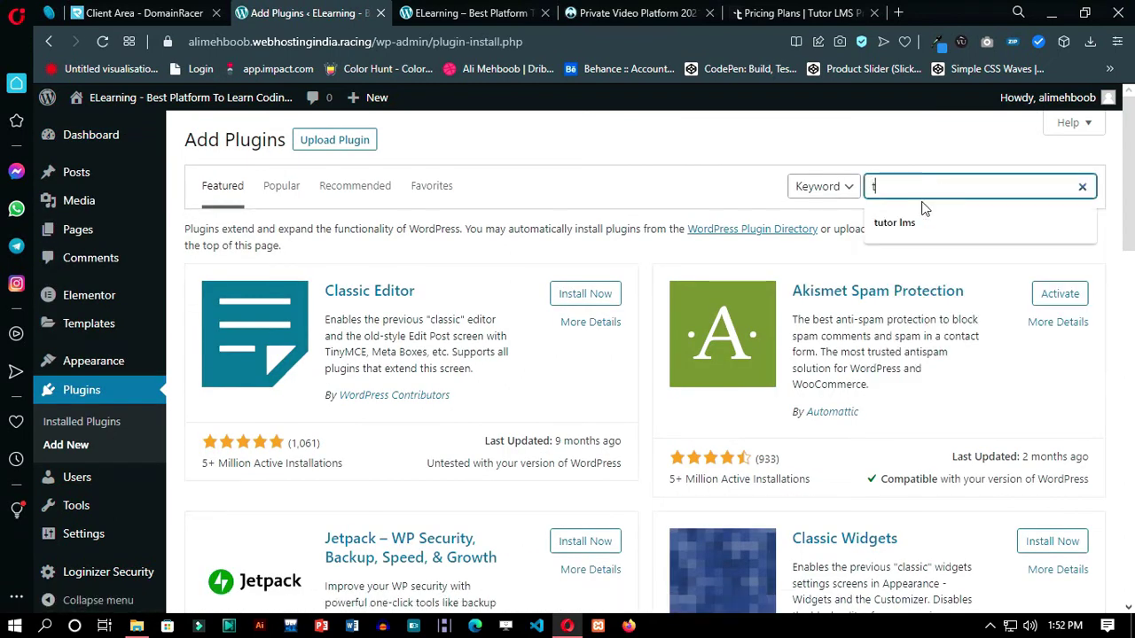
pyautogui.write('utor lms')
pyautogui.press('Return')
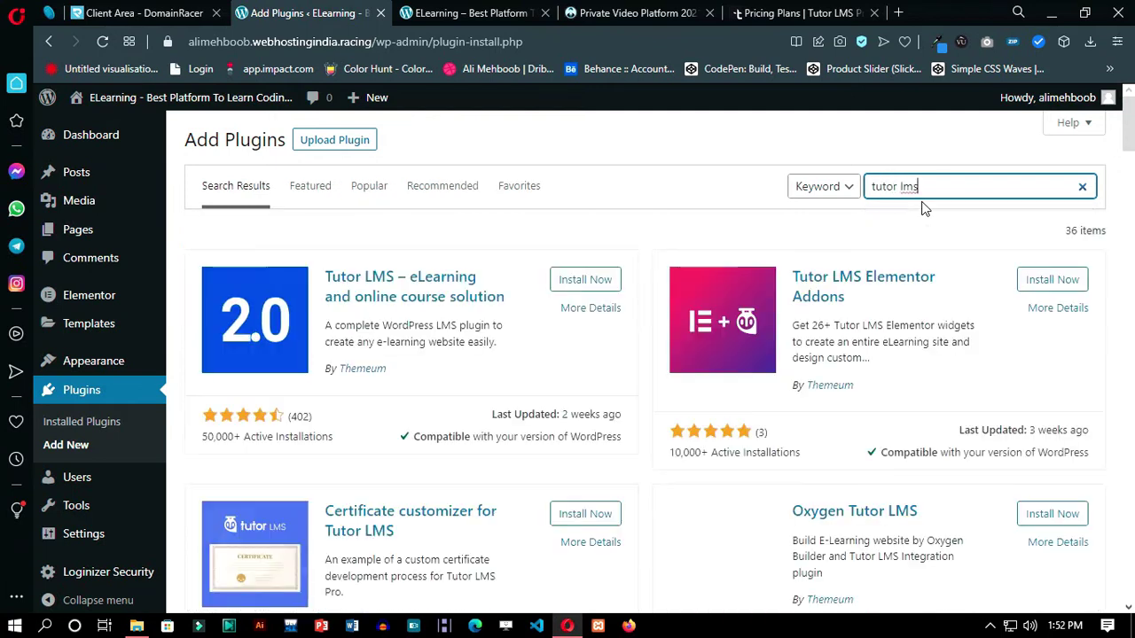
pyautogui.click(585, 280)
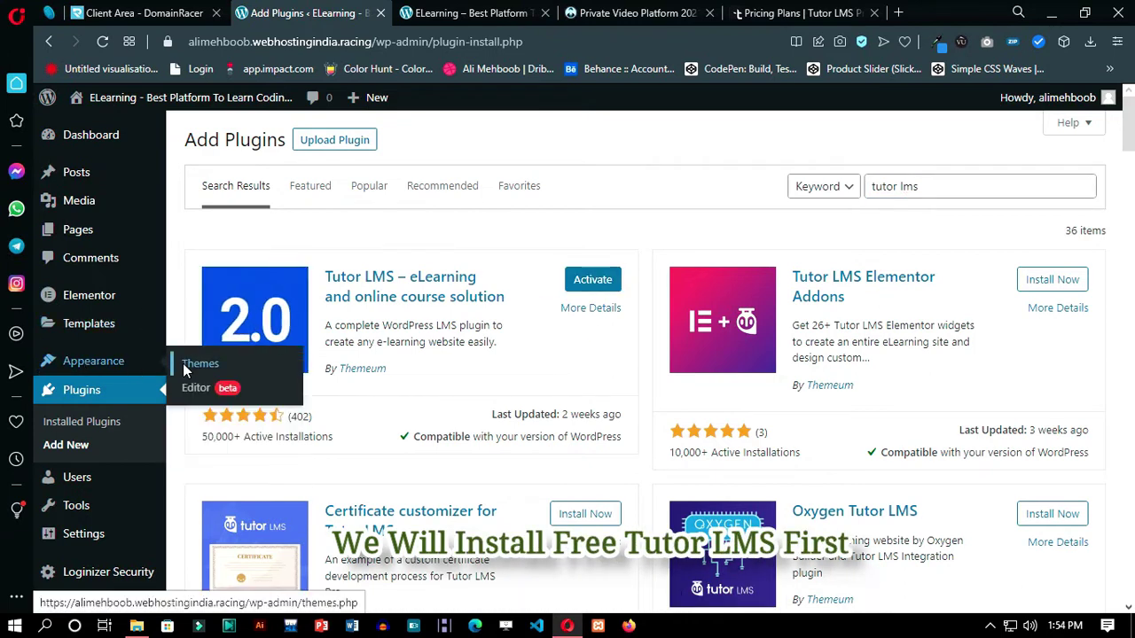
# - Install the Astra theme from the WordPress theme directory and activate it on the site
pyautogui.click(183, 365)
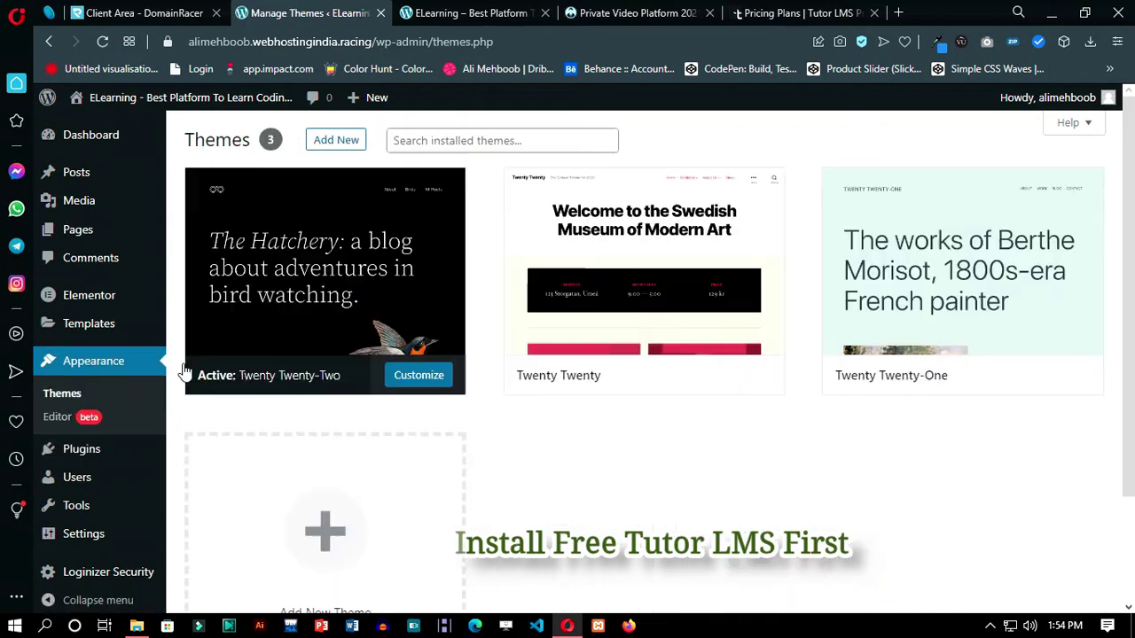
pyautogui.click(324, 139)
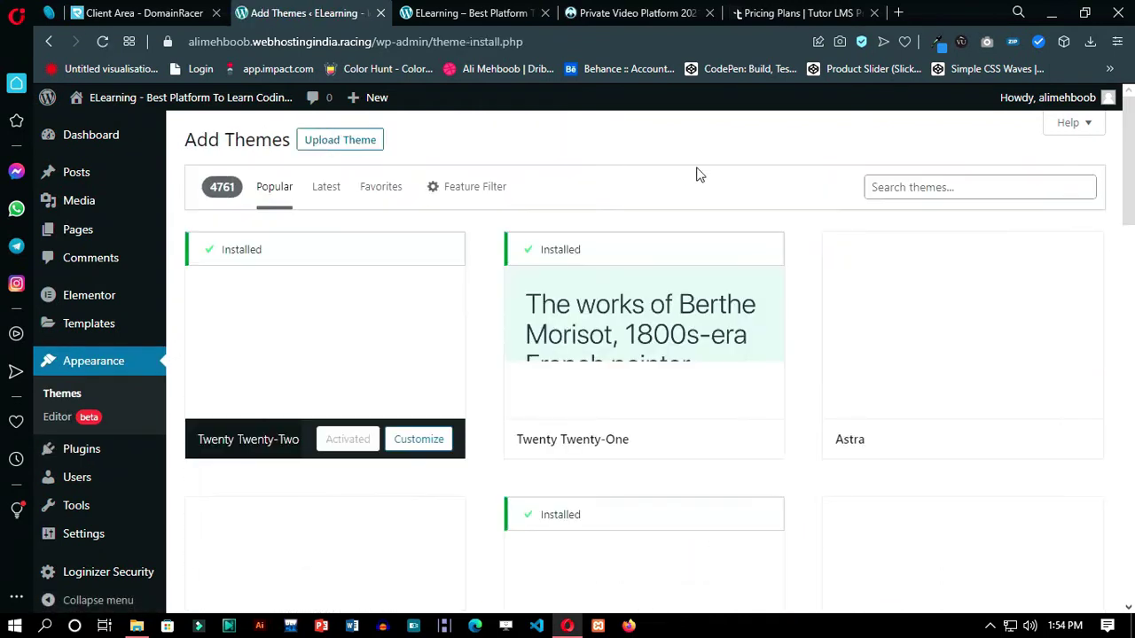
pyautogui.click(966, 185)
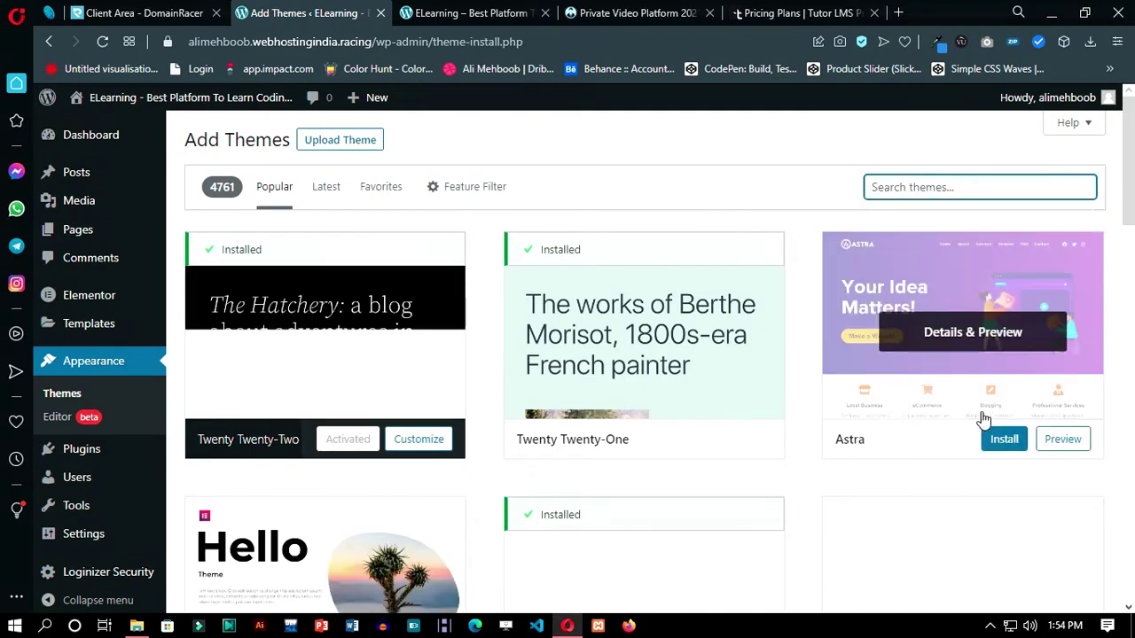
pyautogui.click(986, 424)
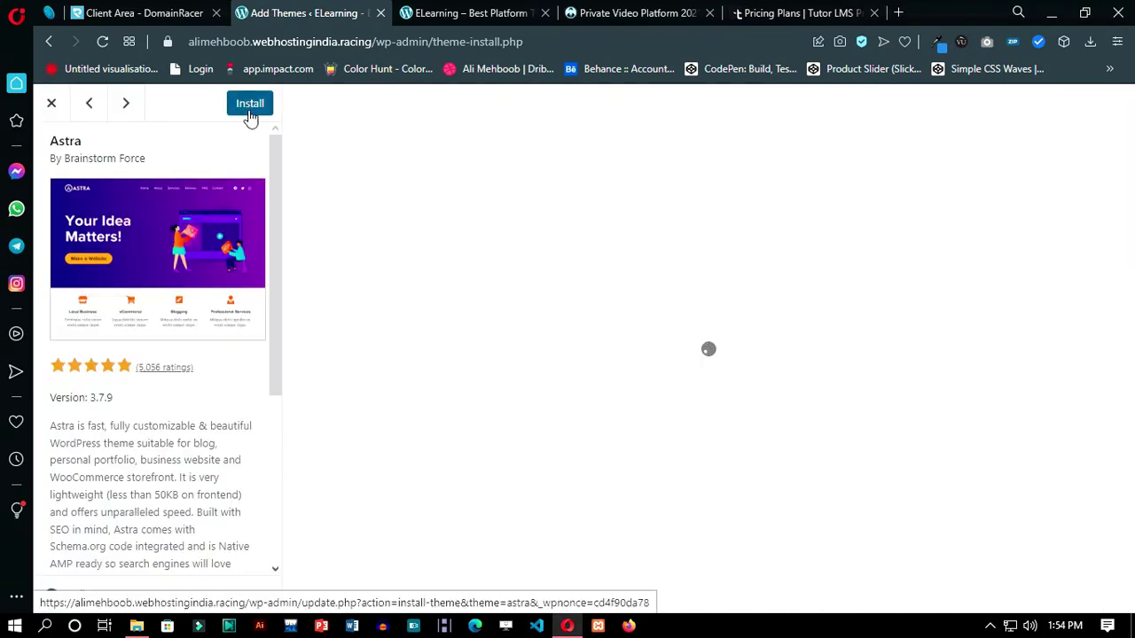
pyautogui.click(51, 104)
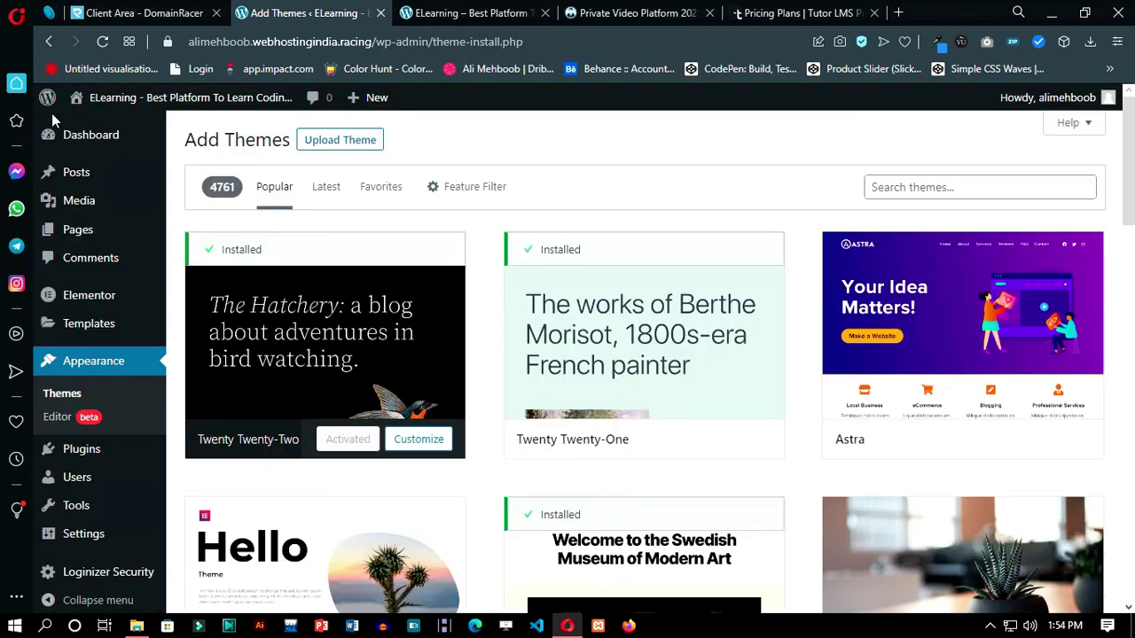
pyautogui.click(995, 441)
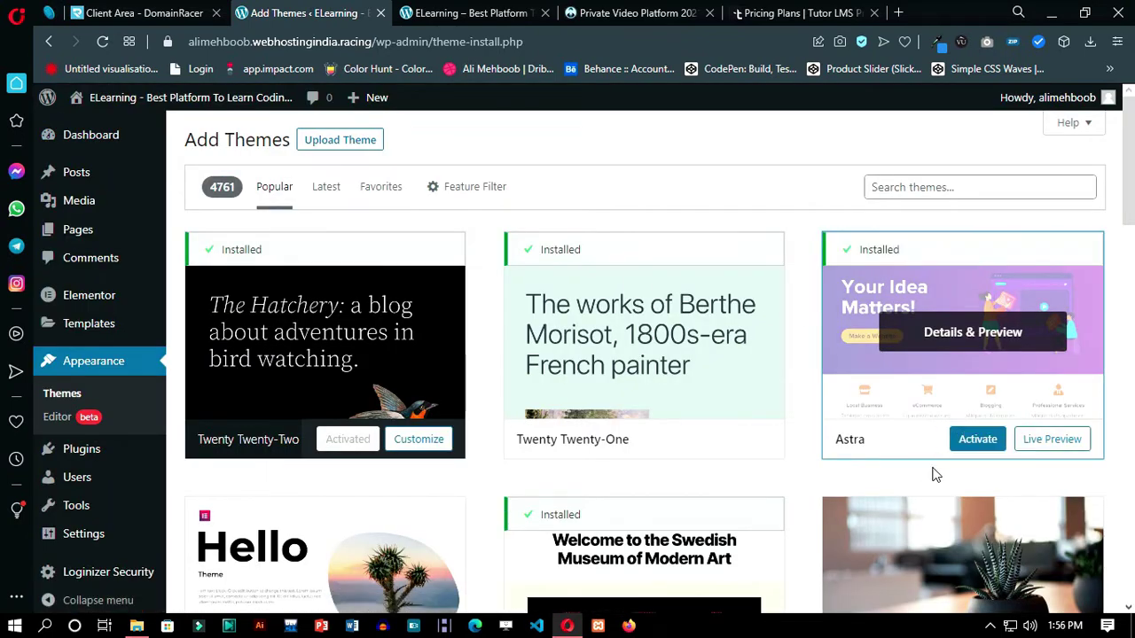
pyautogui.click(980, 443)
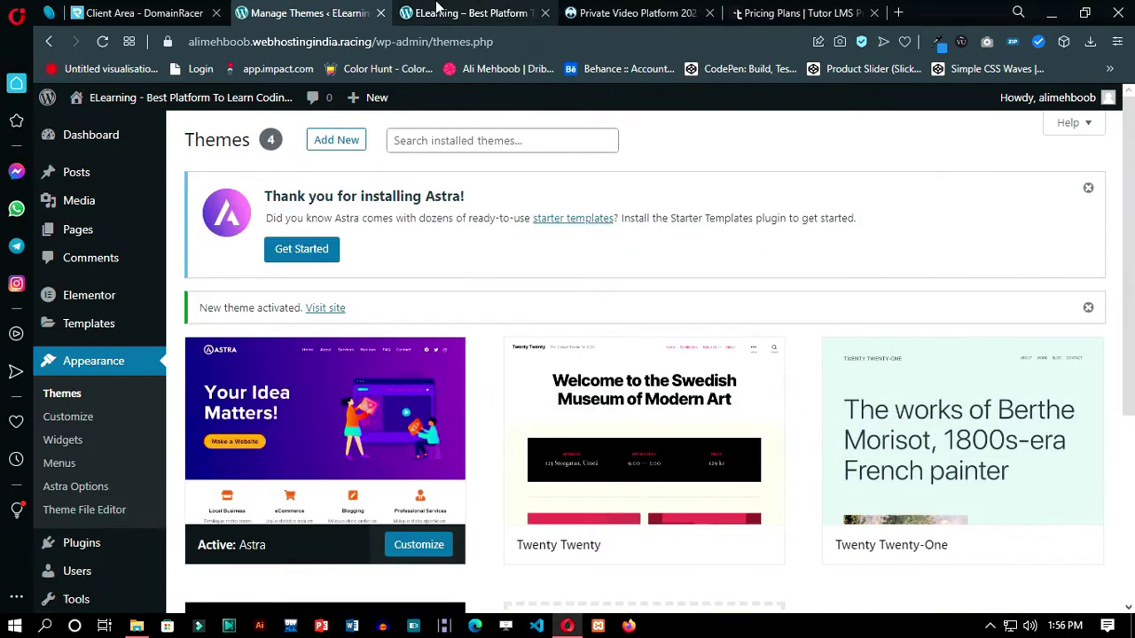
# - Check the site's front page with the Astra theme and return to the WordPress themes page
pyautogui.click(470, 12)
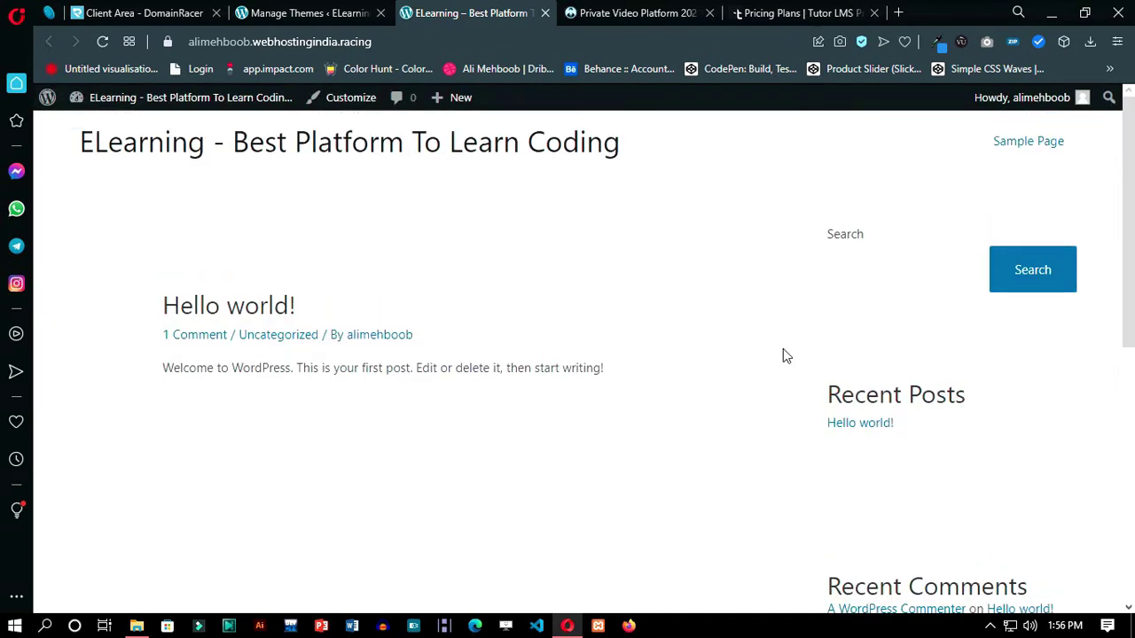
pyautogui.scroll(-6, 948, 398)
pyautogui.scroll(6, 930, 405)
pyautogui.click(271, 13)
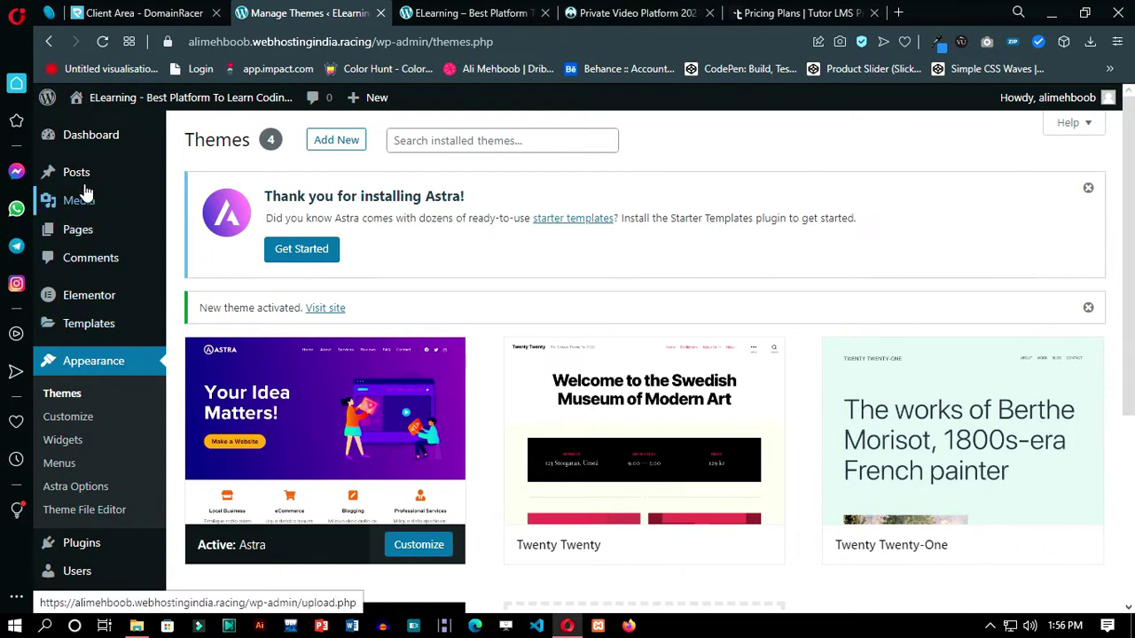
# - Move the published page to the trash in the Pages list and dismiss the Astra notice
pyautogui.moveTo(71, 240)
pyautogui.click(195, 238)
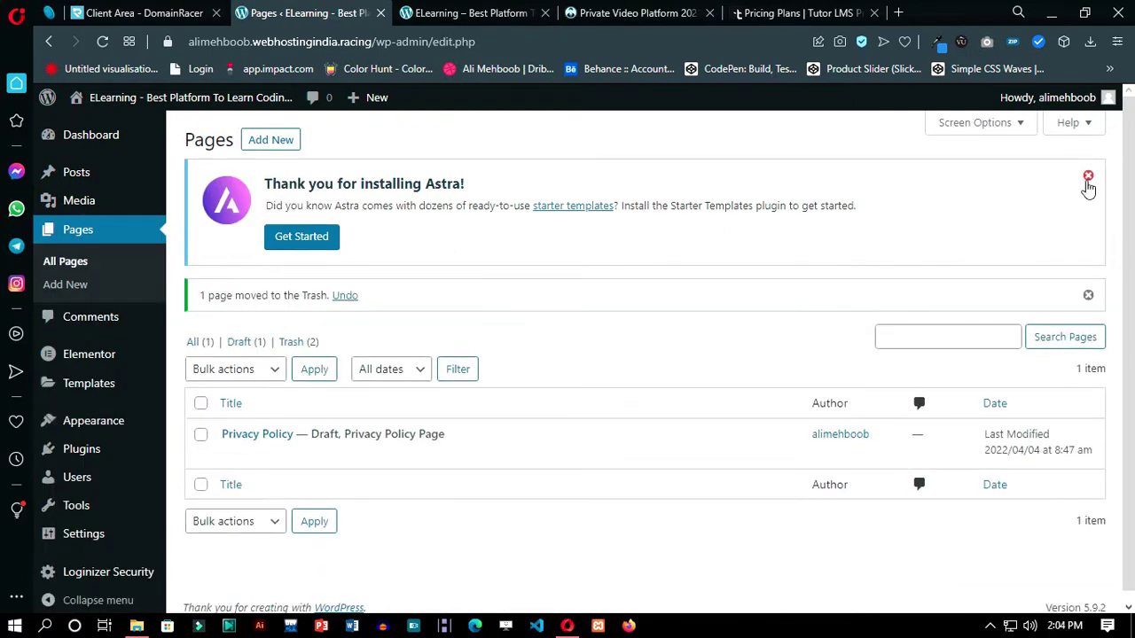
pyautogui.click(1088, 188)
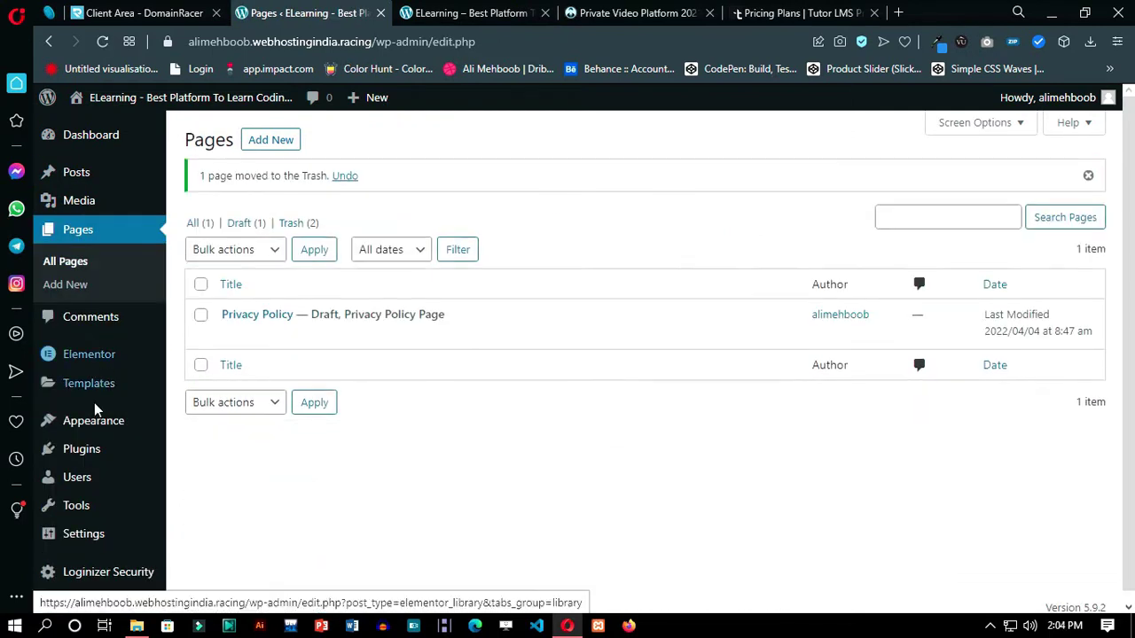
# - Search the WordPress plugins for "starter template", then install and activate Starter Templates by Brainstorm Force
pyautogui.moveTo(93, 420)
pyautogui.moveTo(98, 449)
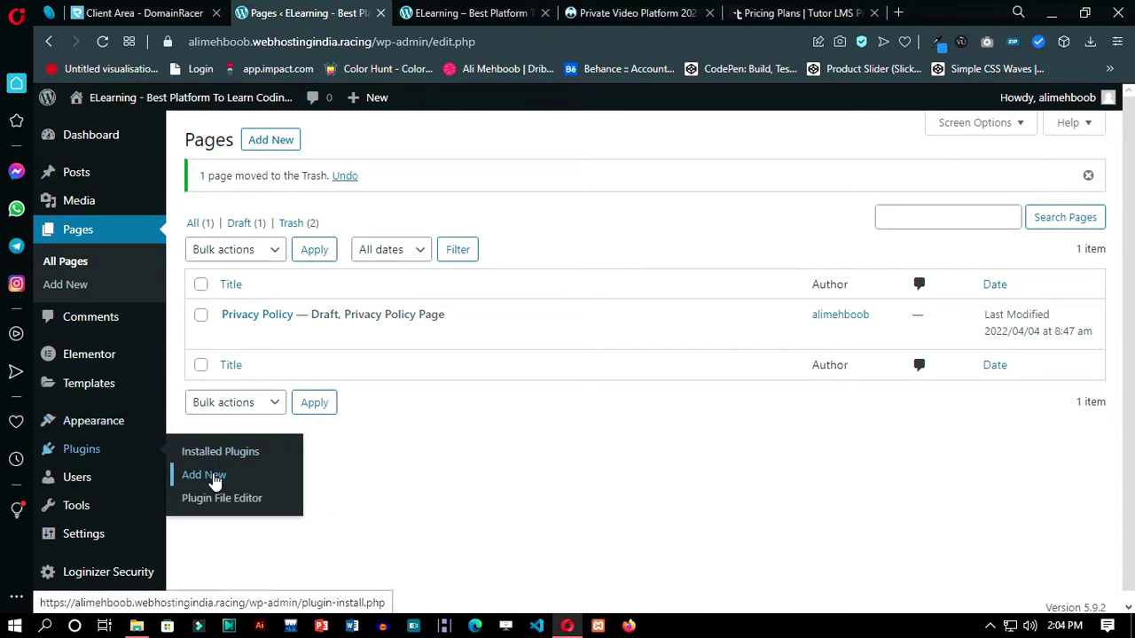
pyautogui.click(967, 186)
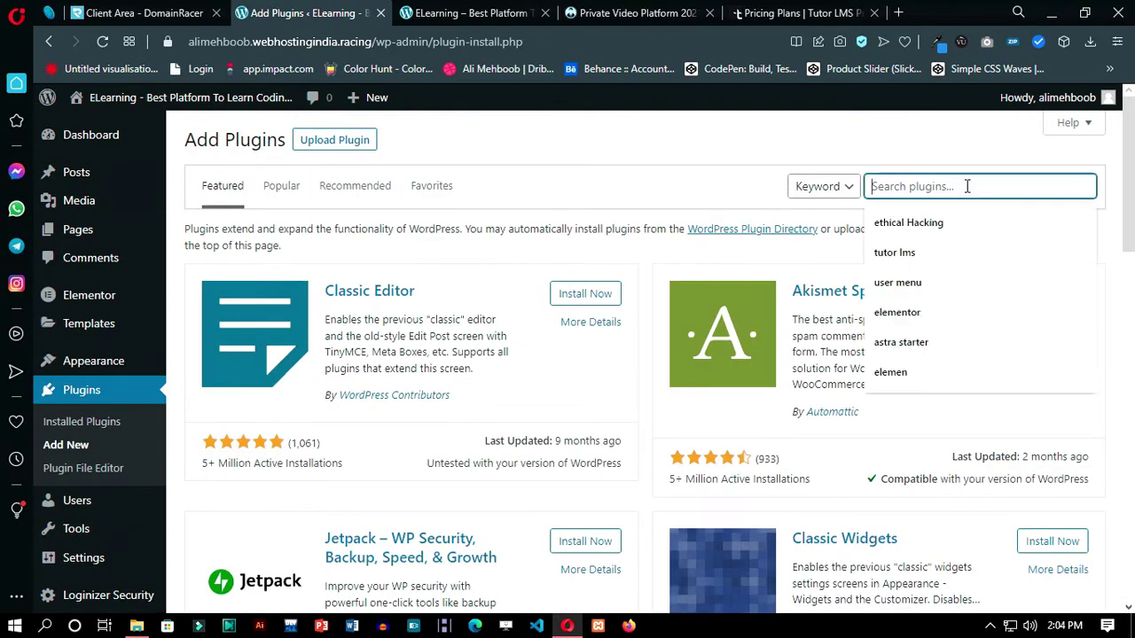
pyautogui.write('starter tem')
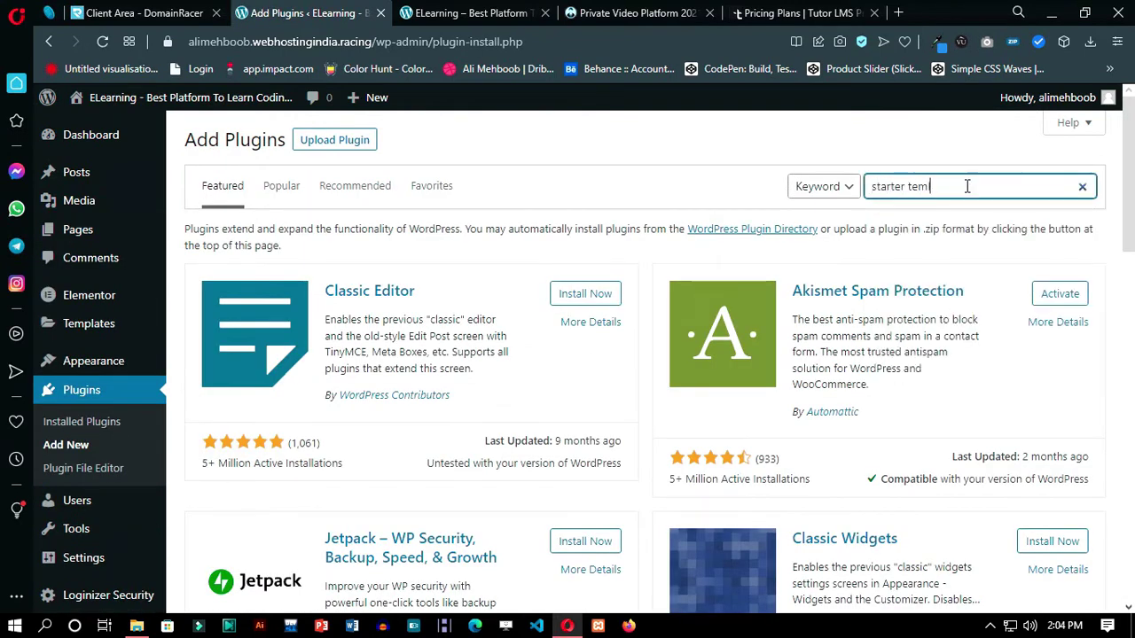
pyautogui.press('BackSpace')
pyautogui.press('BackSpace')
pyautogui.press('BackSpace')
pyautogui.press('BackSpace')
pyautogui.write('plate')
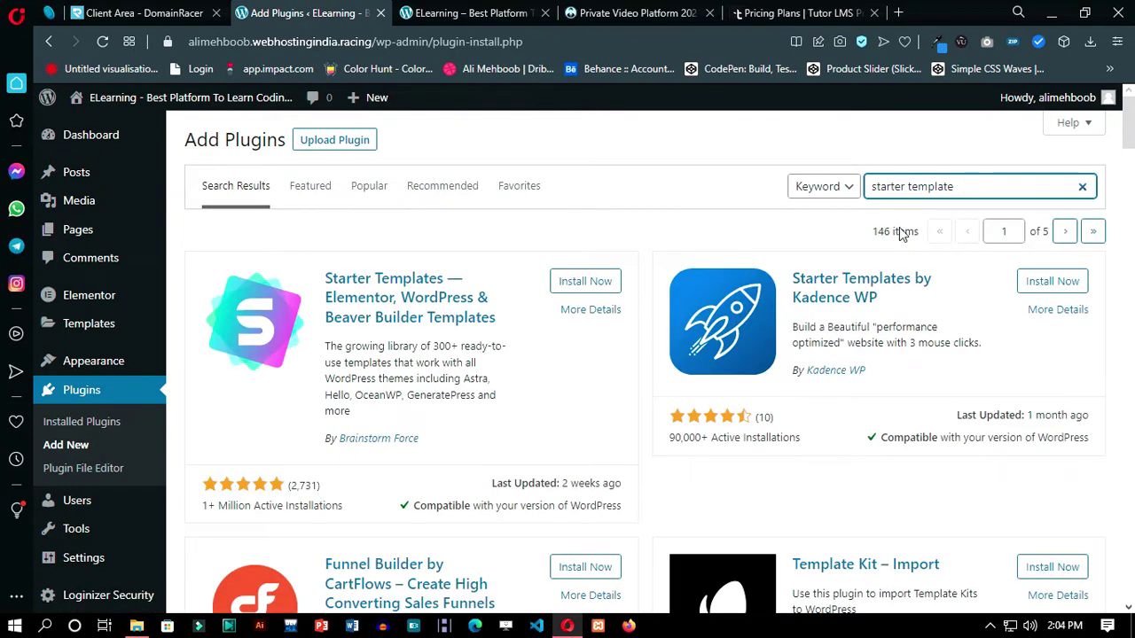
pyautogui.click(584, 281)
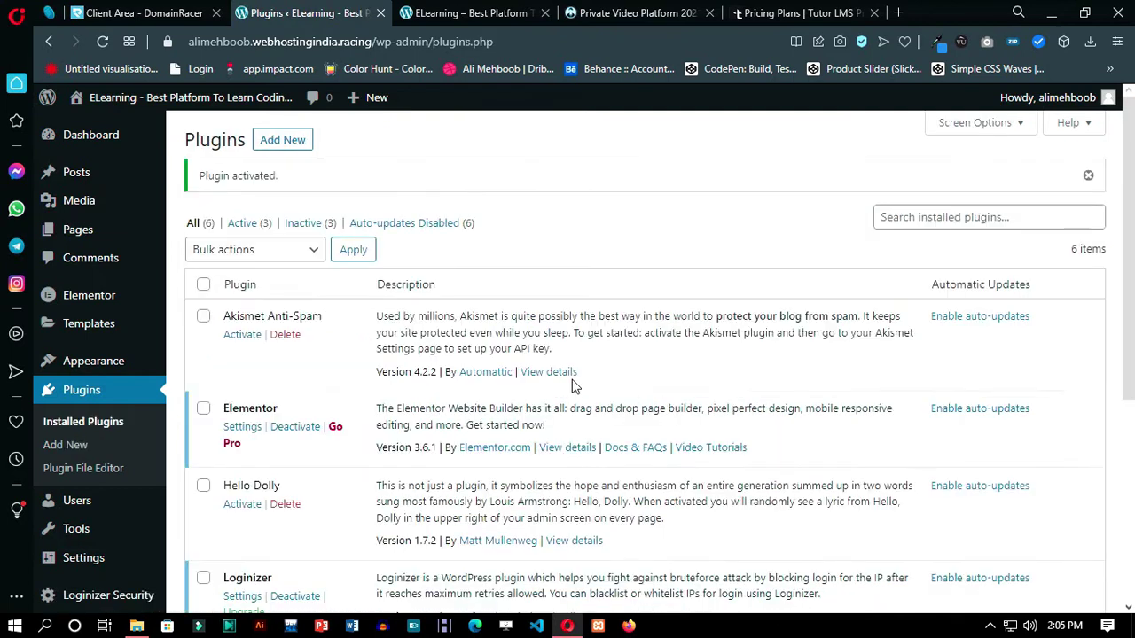
# - Activate the Tutor LMS plugin, start its setup wizard and choose the Marketplace type
pyautogui.scroll(-3, 266, 292)
pyautogui.click(242, 433)
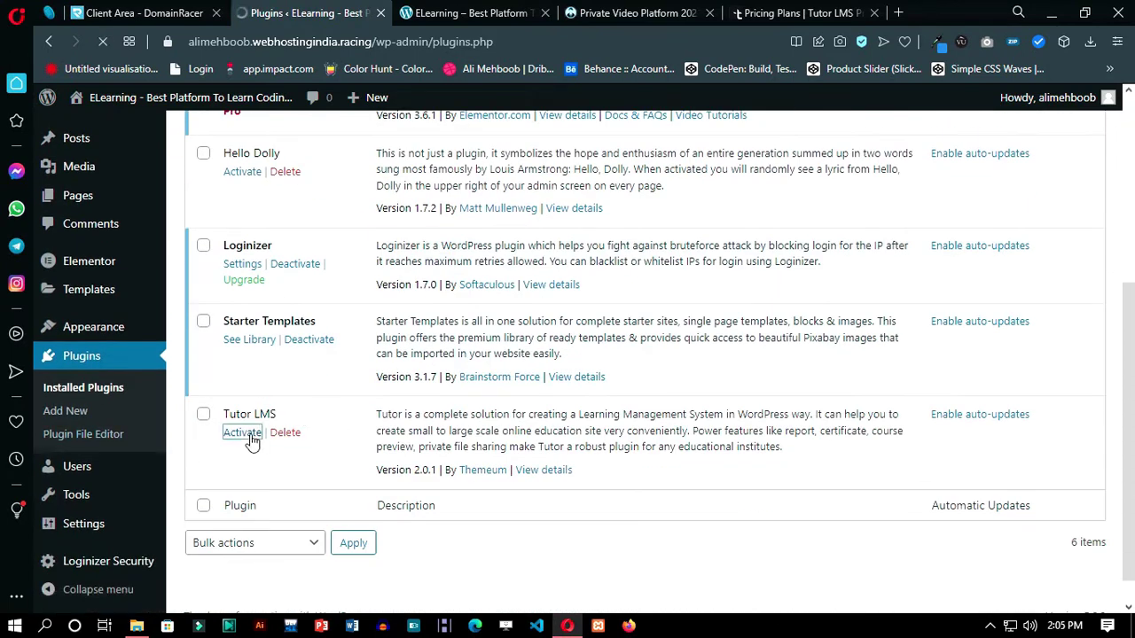
pyautogui.scroll(-5, 253, 443)
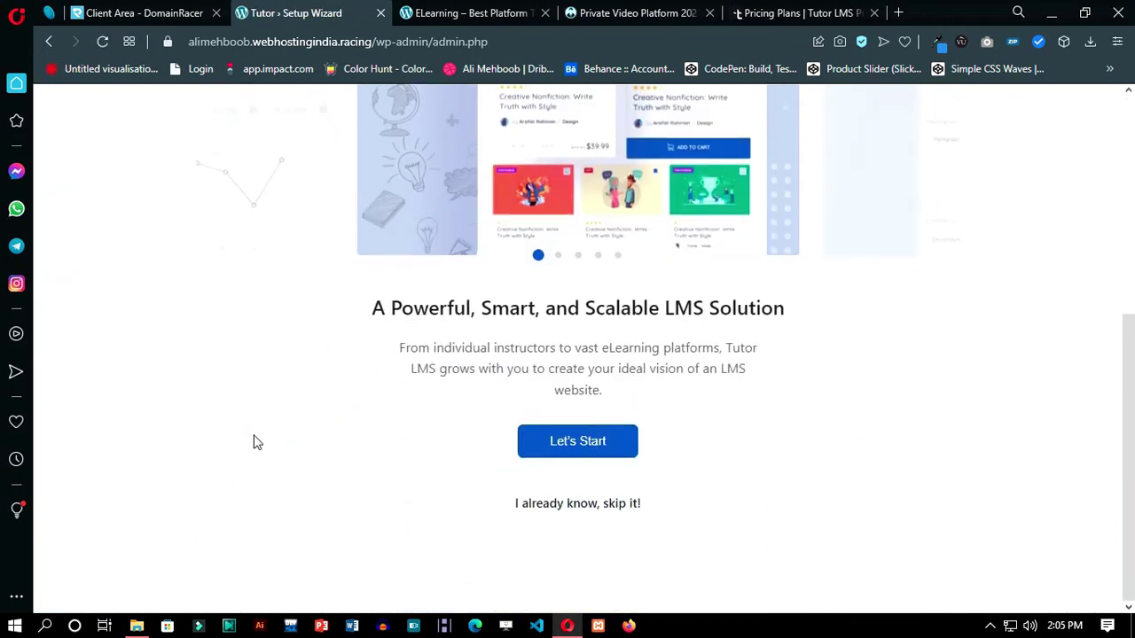
pyautogui.doubleClick(573, 458)
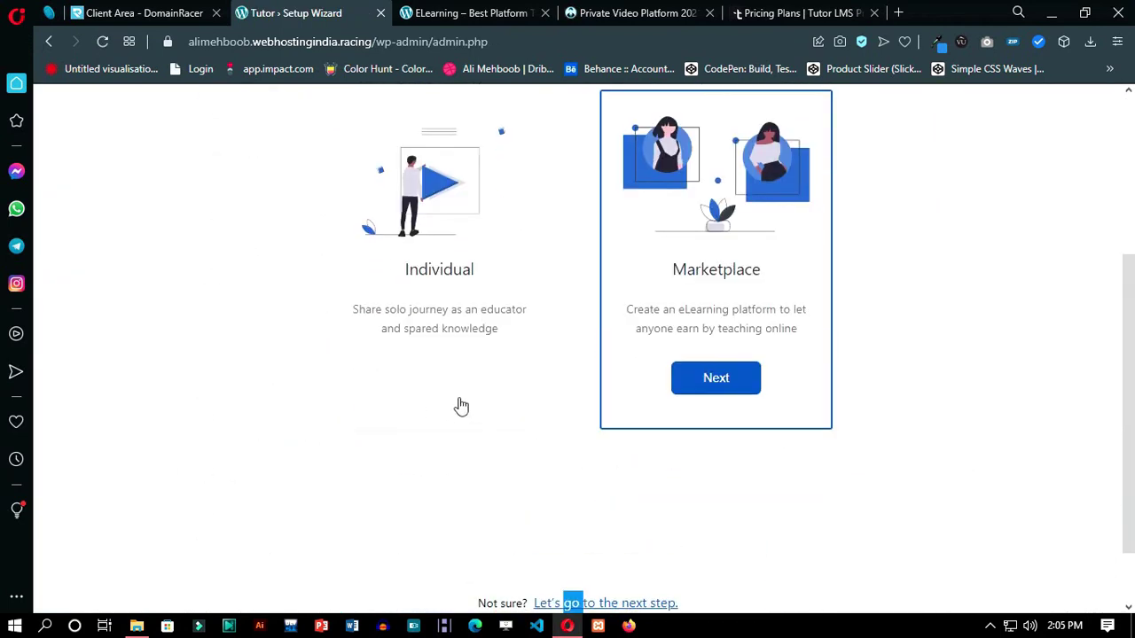
pyautogui.click(720, 300)
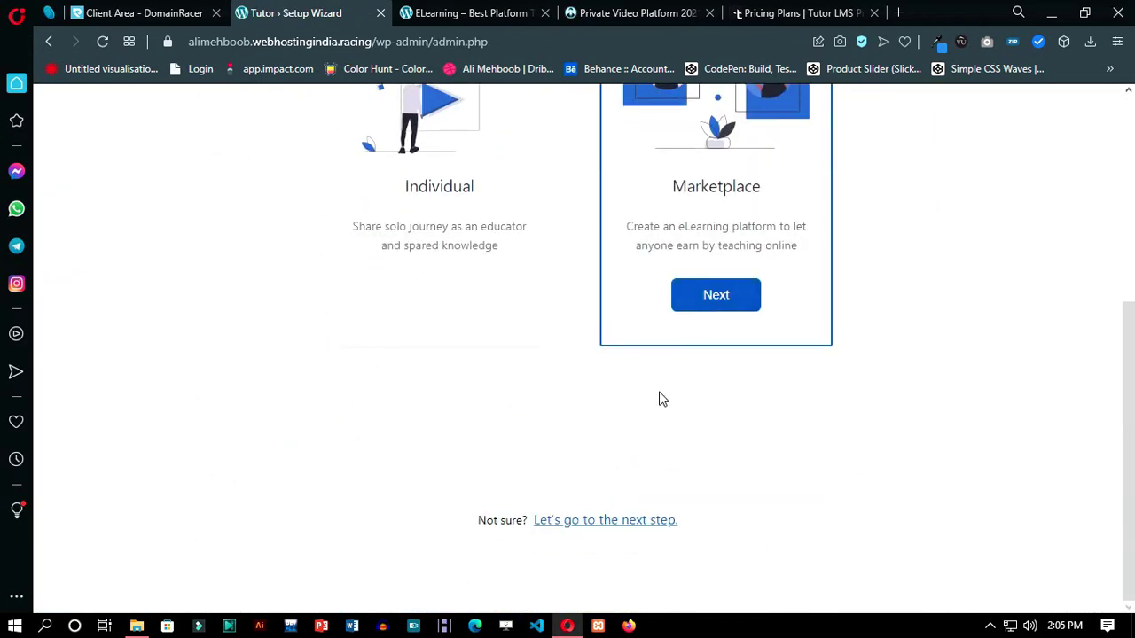
pyautogui.click(701, 301)
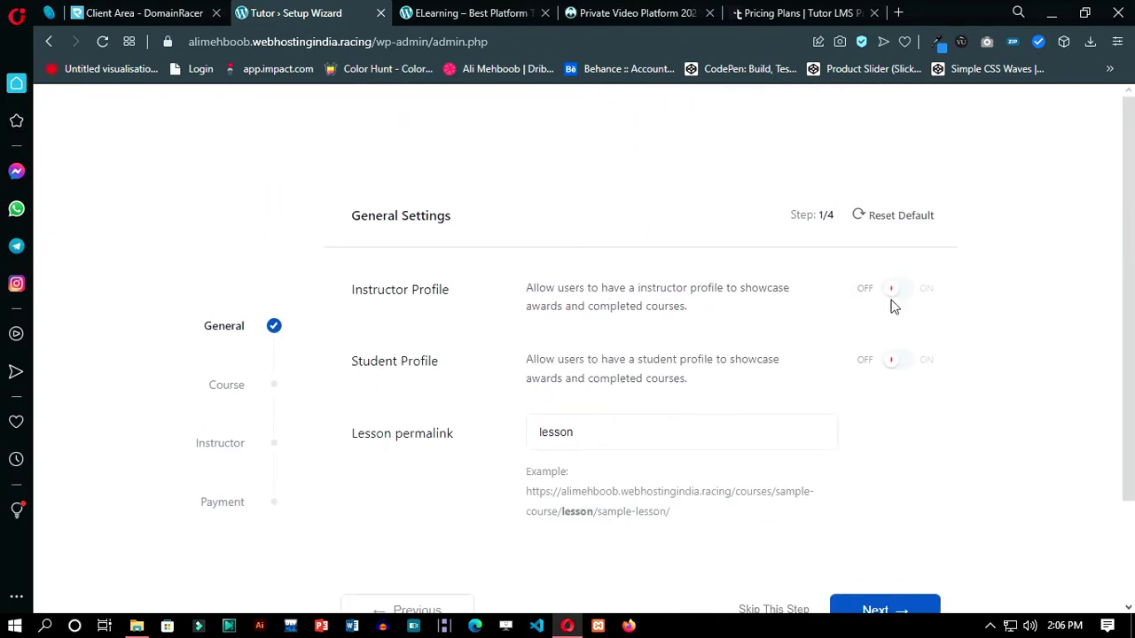
# - Accept the default general, course, instructor and payment settings and finish the Tutor LMS setup wizard
pyautogui.scroll(-2, 860, 373)
pyautogui.click(866, 482)
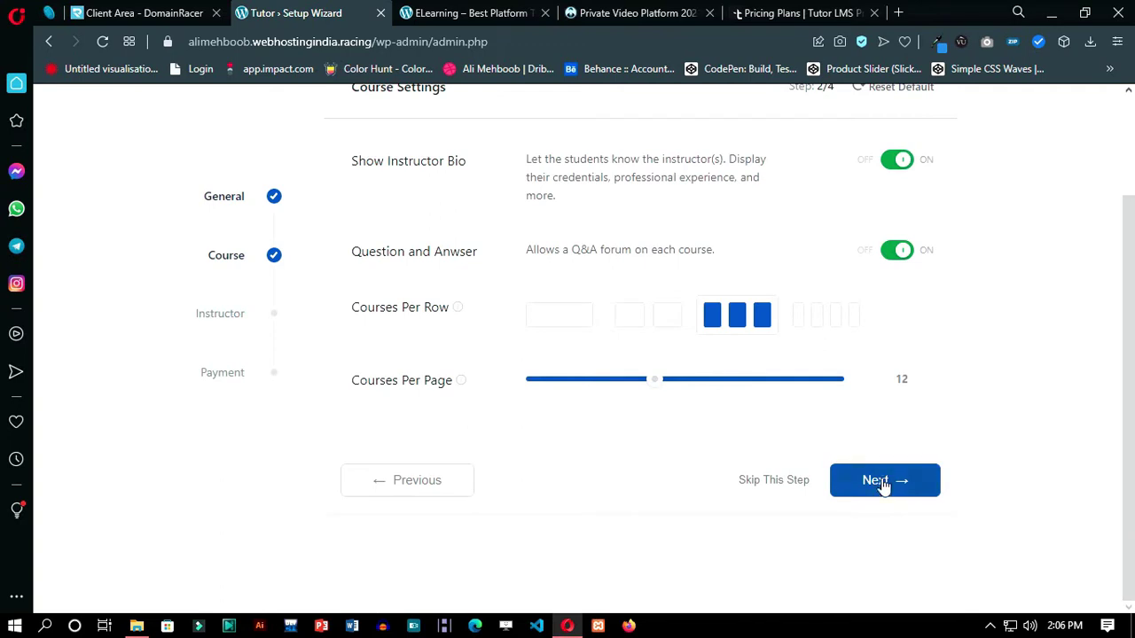
pyautogui.doubleClick(869, 493)
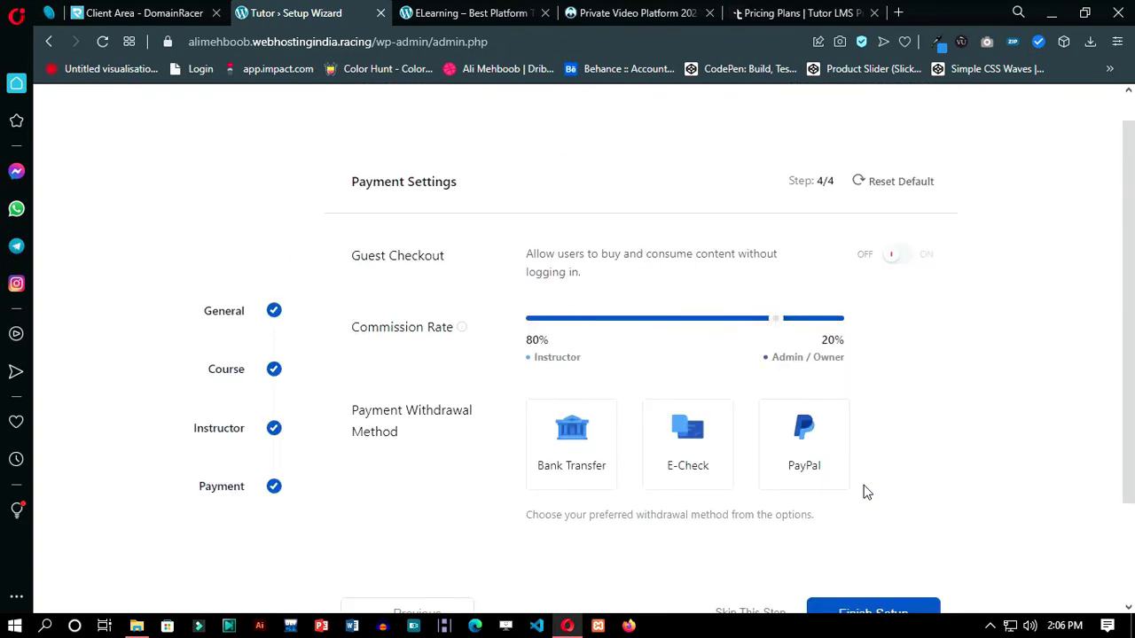
pyautogui.click(878, 483)
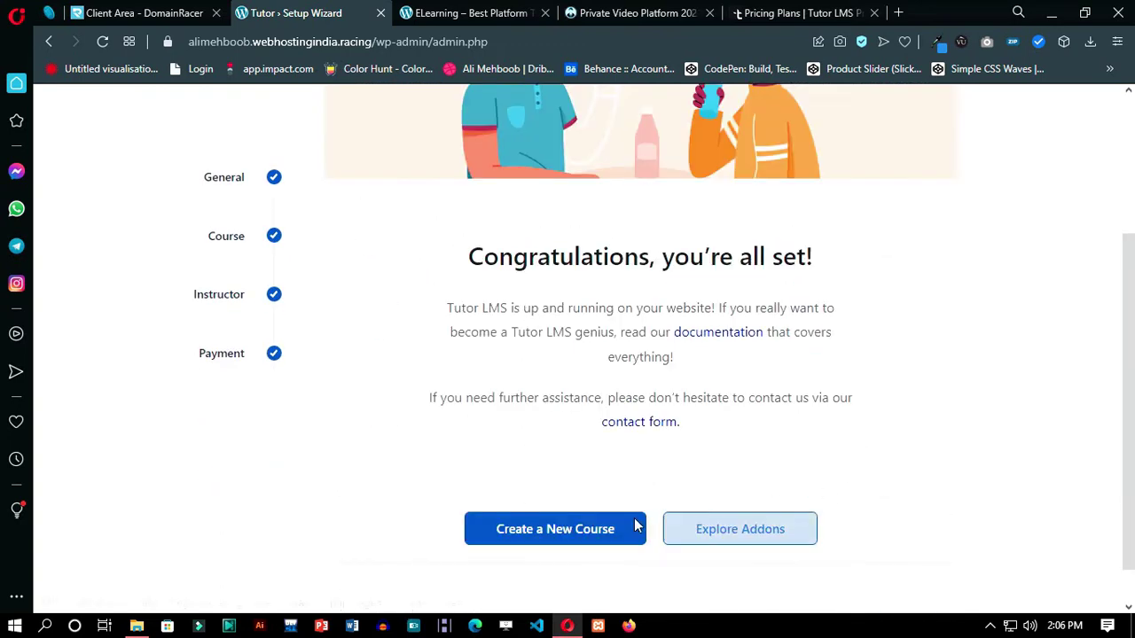
pyautogui.scroll(3, 828, 334)
pyautogui.scroll(-3, 837, 317)
pyautogui.scroll(2, 271, 261)
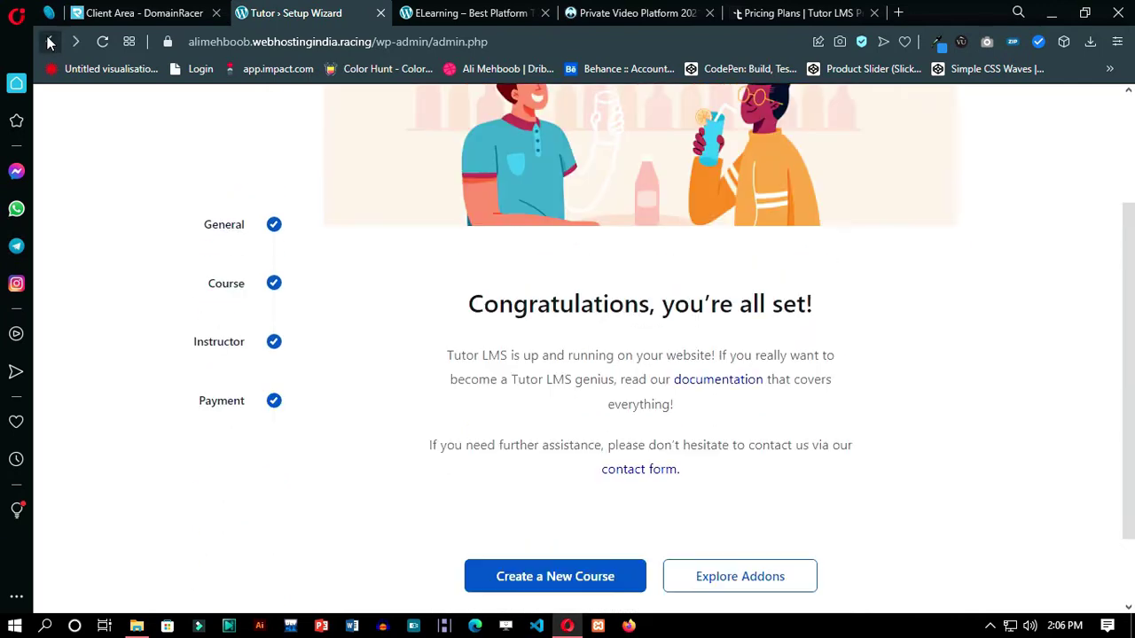
# - Return to the installed plugins list and open the Starter Templates library
pyautogui.click(49, 42)
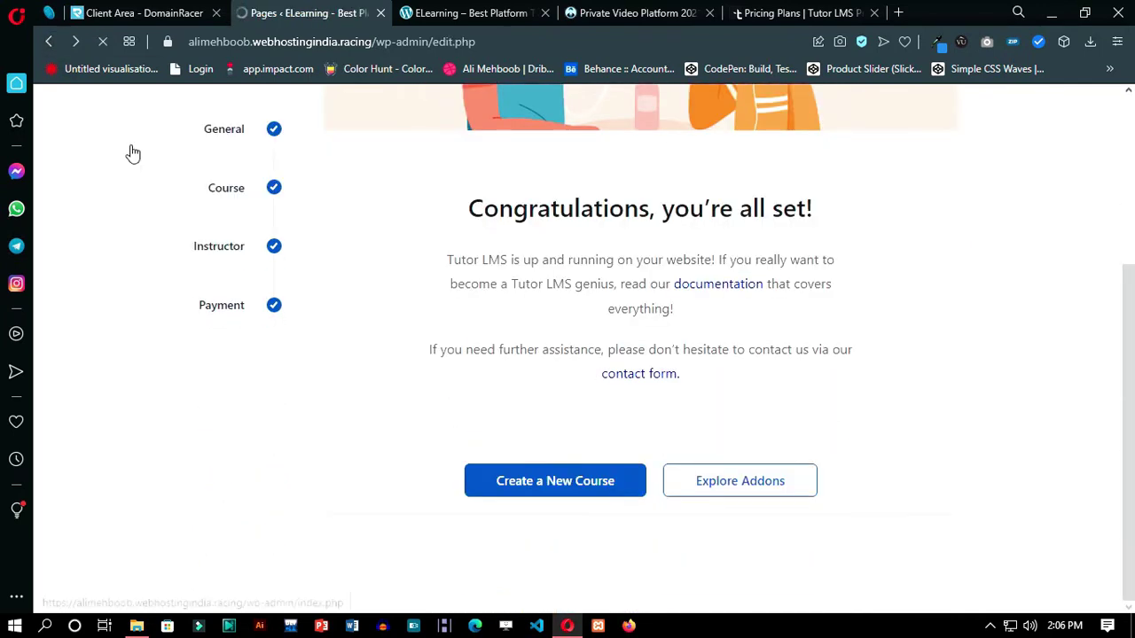
pyautogui.scroll(-3, 298, 446)
pyautogui.scroll(3, 129, 252)
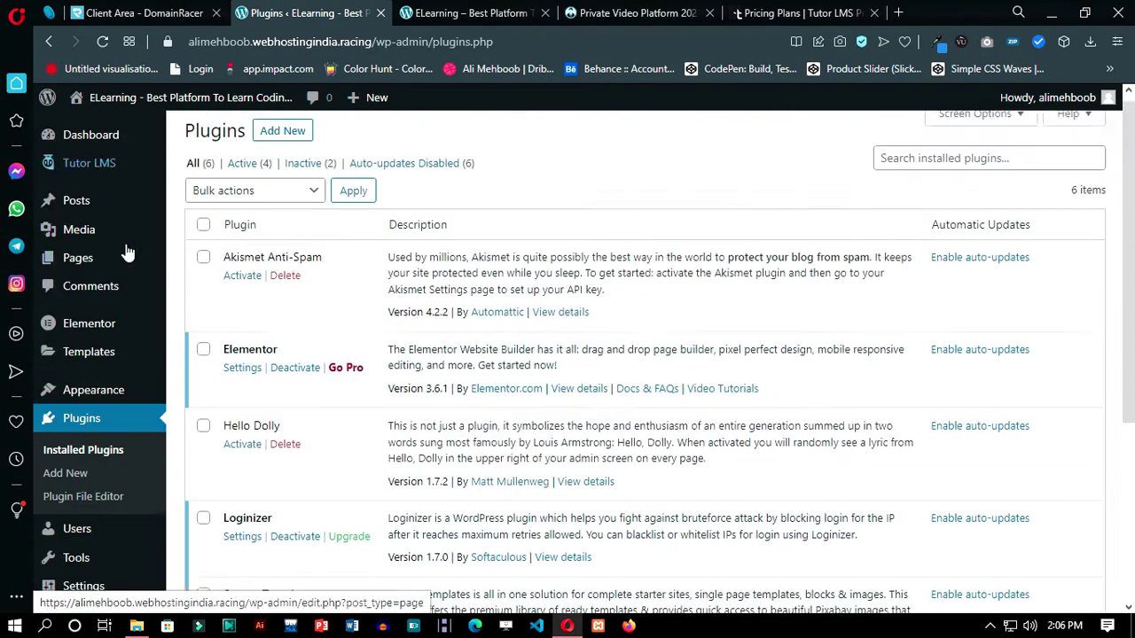
pyautogui.moveTo(102, 165)
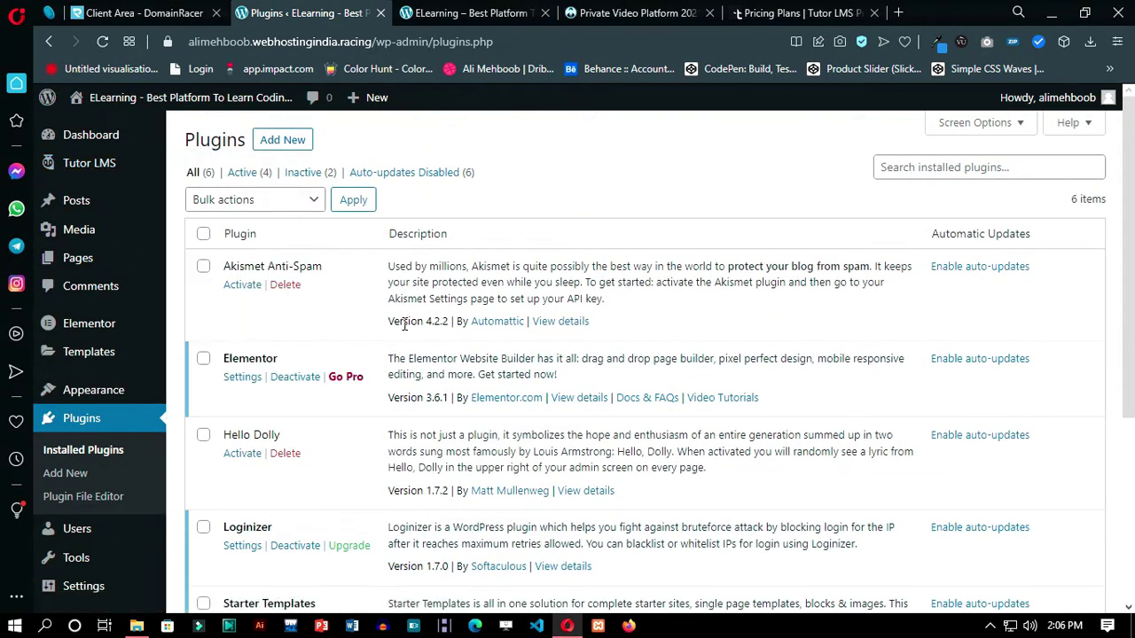
pyautogui.scroll(-3, 393, 322)
pyautogui.scroll(1, 255, 374)
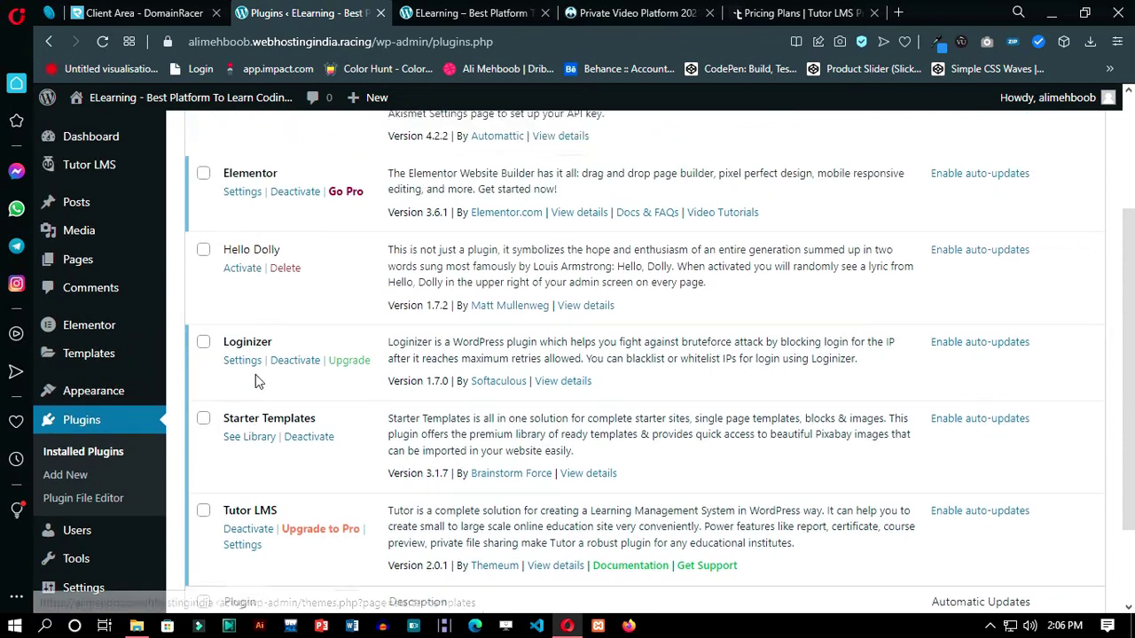
pyautogui.scroll(-1, 255, 374)
pyautogui.click(262, 380)
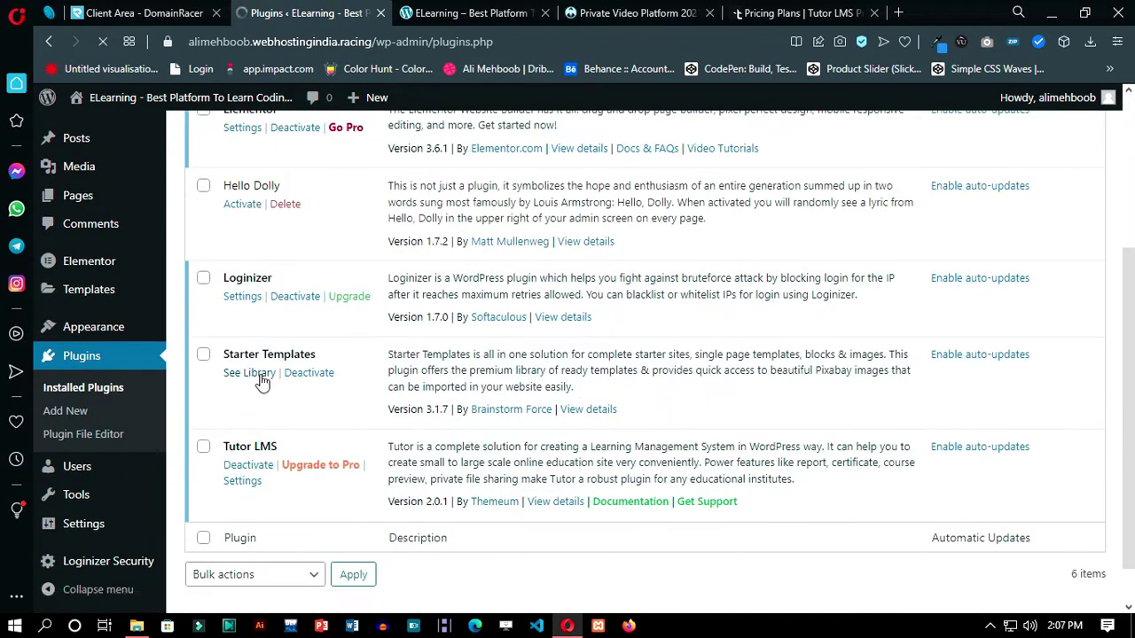
# - Choose Elementor as the page builder and filter the starter templates by LMS in the E-Learning group of E-Commerce
pyautogui.scroll(-2, 256, 400)
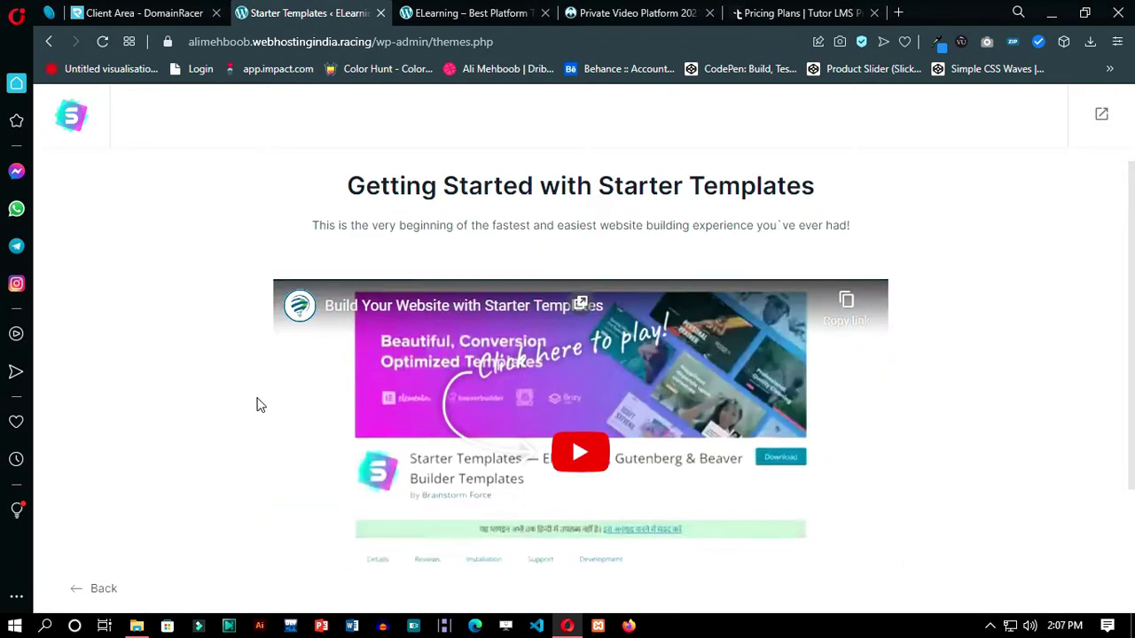
pyautogui.click(582, 537)
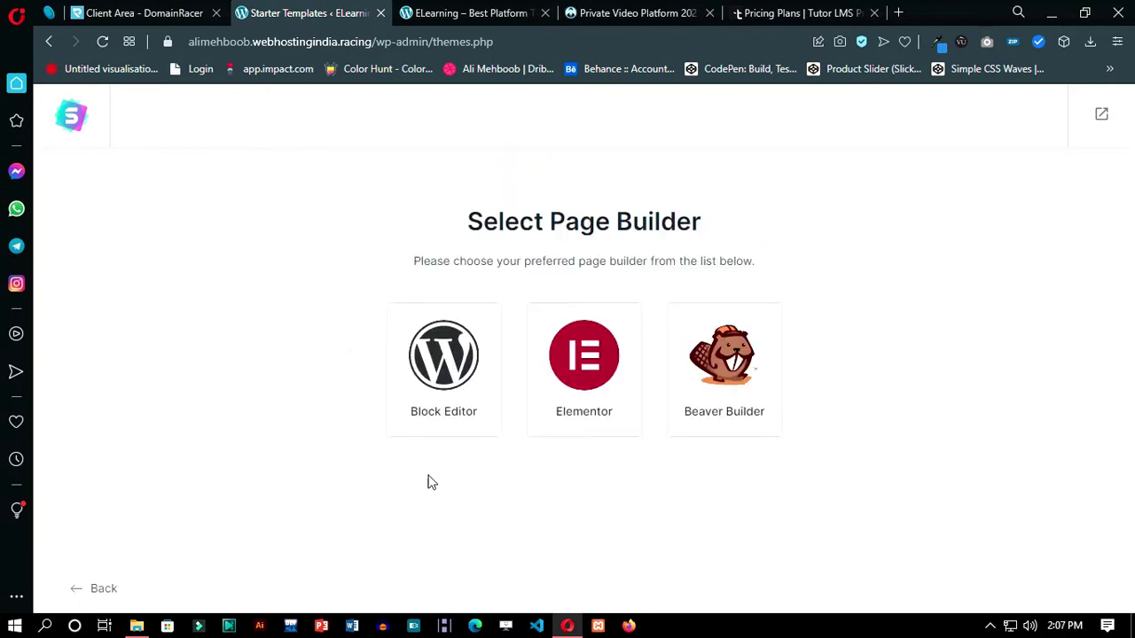
pyautogui.click(583, 385)
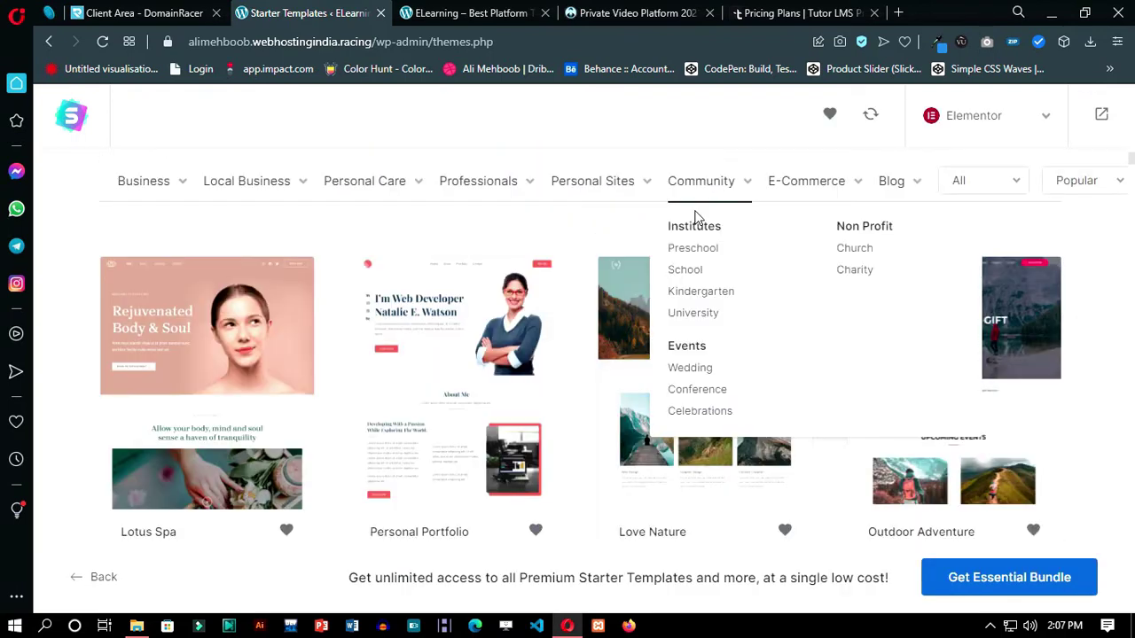
pyautogui.moveTo(844, 191)
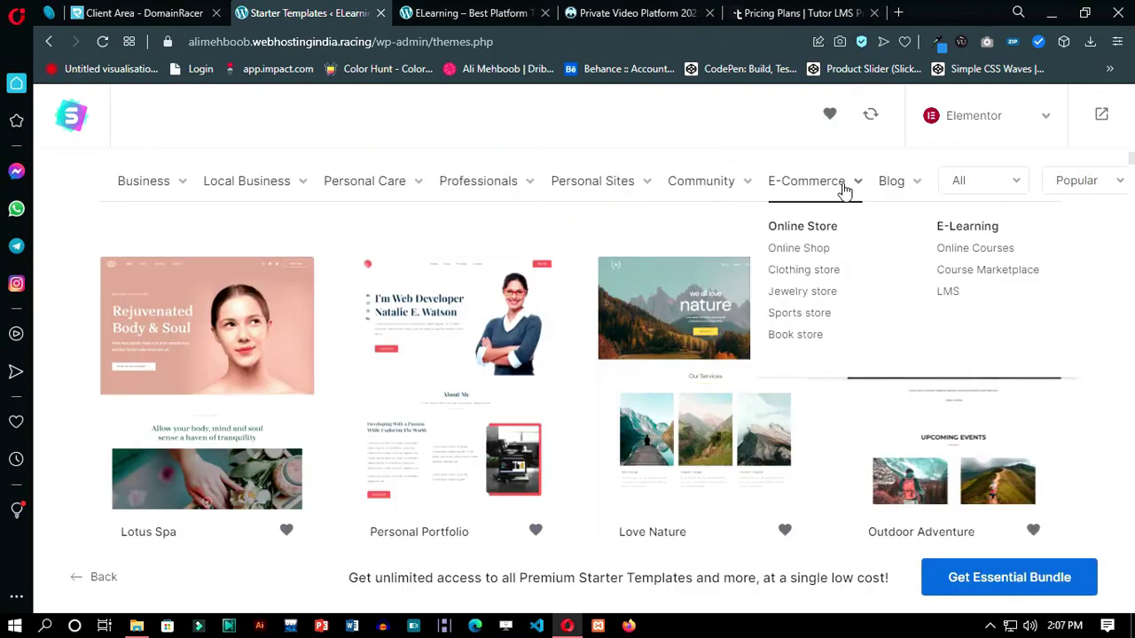
pyautogui.click(947, 291)
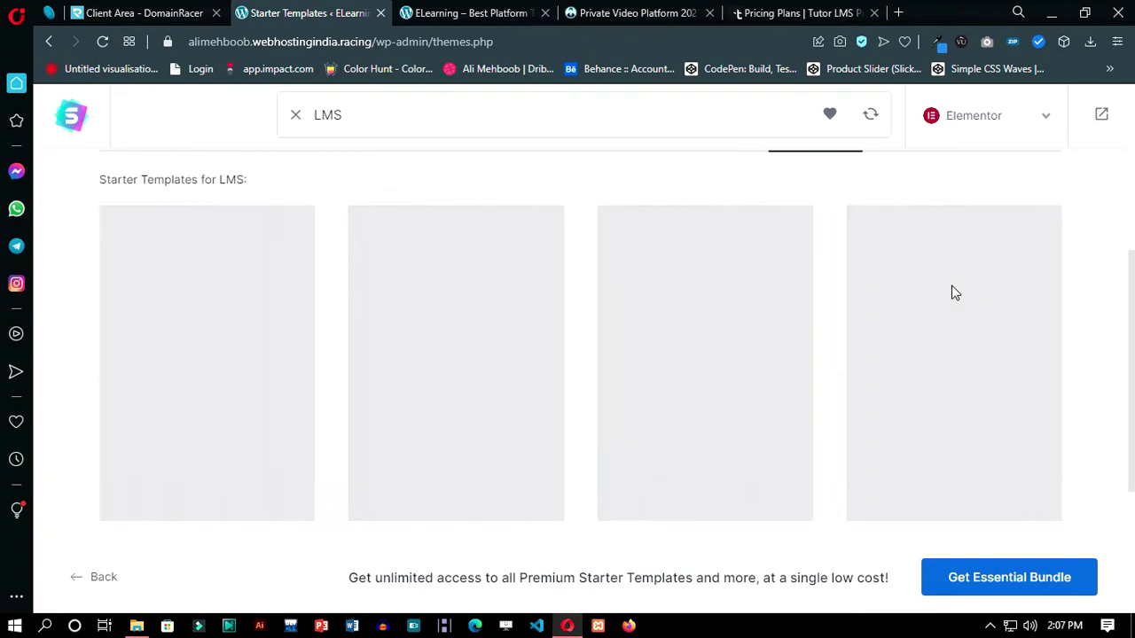
# - Select the Online Programming Course starter template and continue without uploading a logo
pyautogui.scroll(-5, 834, 349)
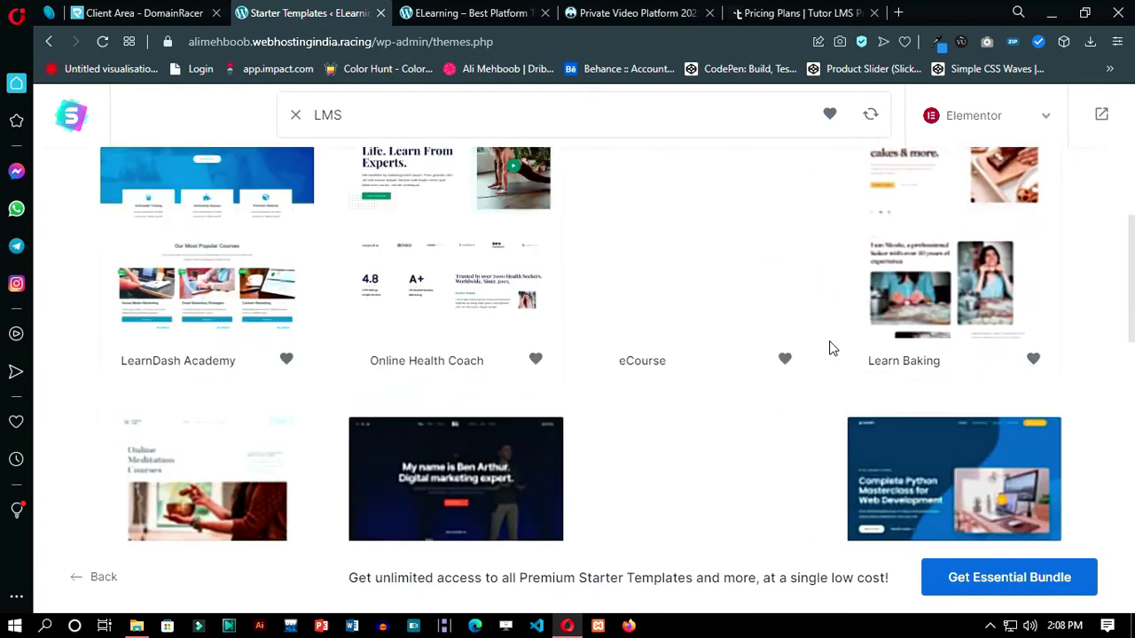
pyautogui.click(960, 350)
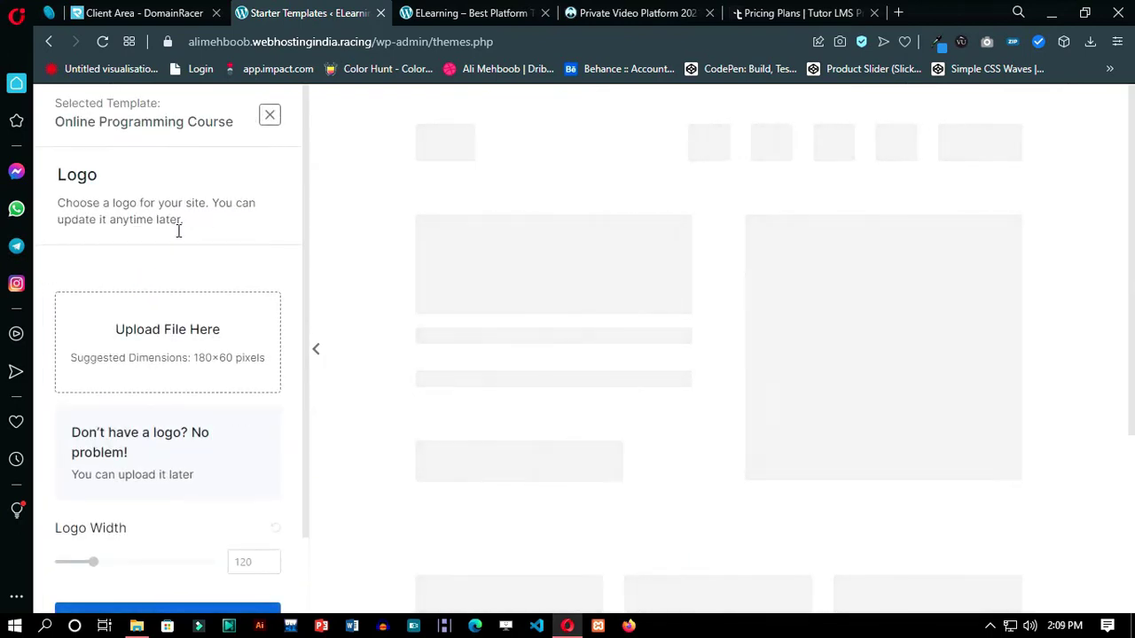
pyautogui.scroll(-2, 173, 381)
pyautogui.click(206, 536)
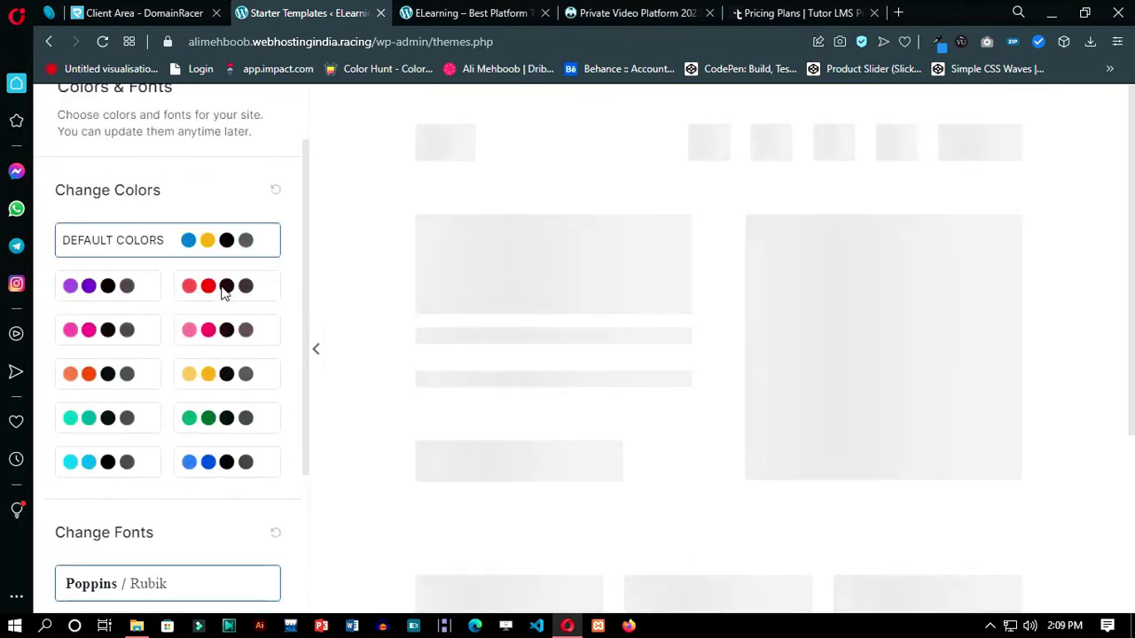
# - Apply the cyan color palette with the default fonts and skip the missing LearnDash plugins to start importing
pyautogui.click(121, 465)
pyautogui.scroll(-3, 133, 479)
pyautogui.click(180, 533)
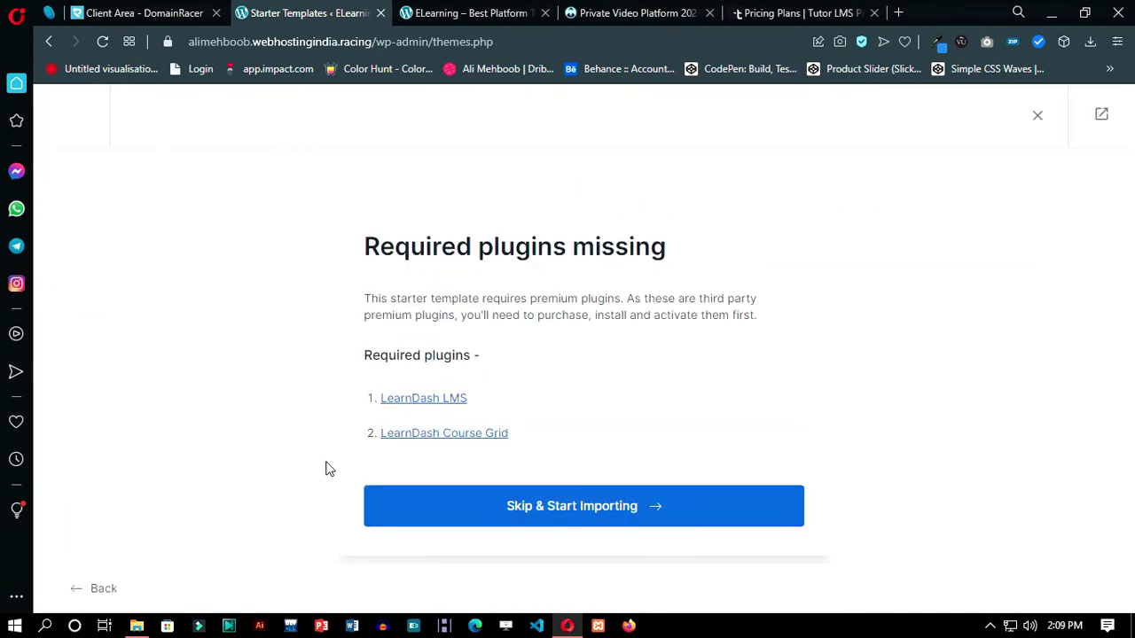
pyautogui.click(545, 515)
# - Fill in the first name and work email on the final import form
pyautogui.scroll(-1, 541, 497)
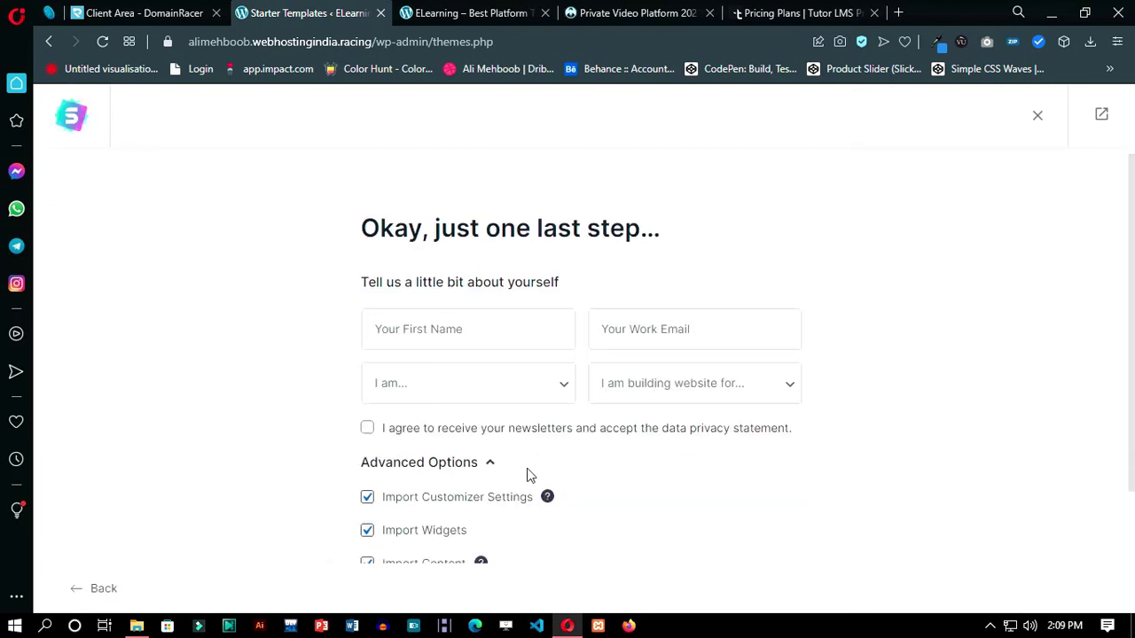
pyautogui.click(471, 257)
pyautogui.click(452, 310)
pyautogui.press('Tab')
pyautogui.hotkey('ctrl', 'v')
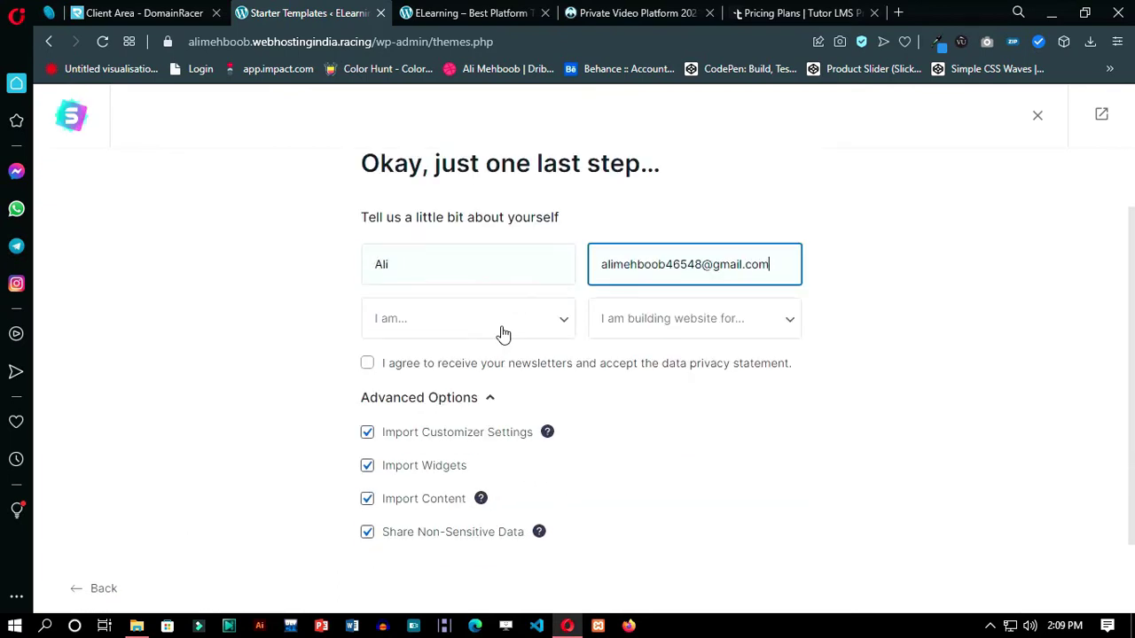
# - Set the profile to Intermediate and Myself/My Company, accept the newsletter and privacy statement, and submit the form to build the website
pyautogui.click(502, 333)
pyautogui.click(440, 376)
pyautogui.click(683, 324)
pyautogui.click(679, 363)
pyautogui.click(674, 369)
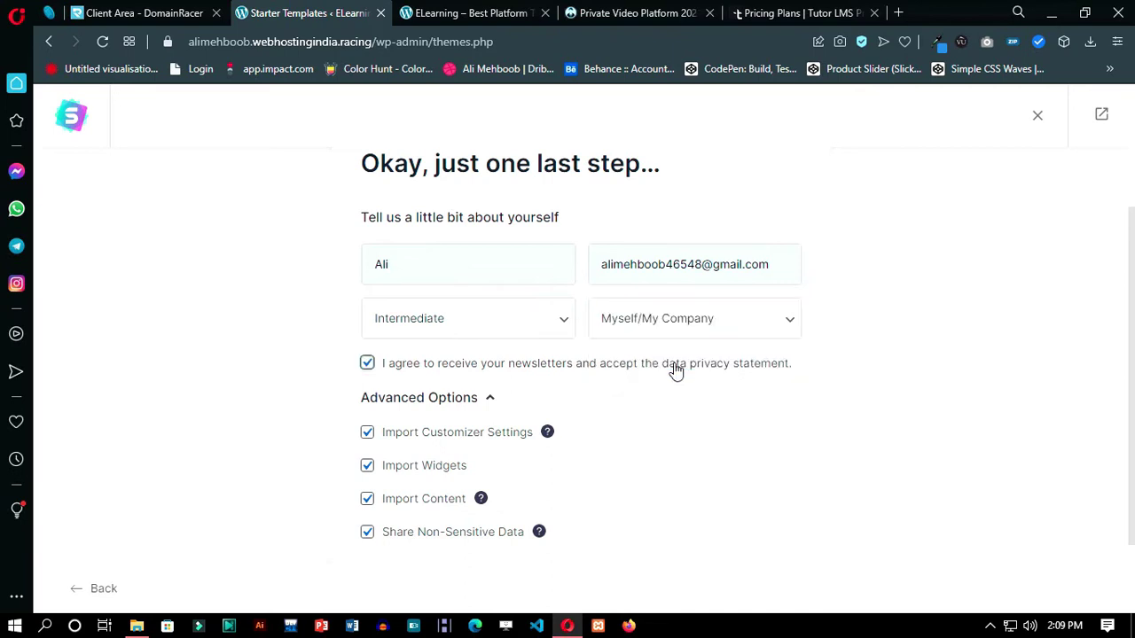
pyautogui.scroll(-1, 534, 427)
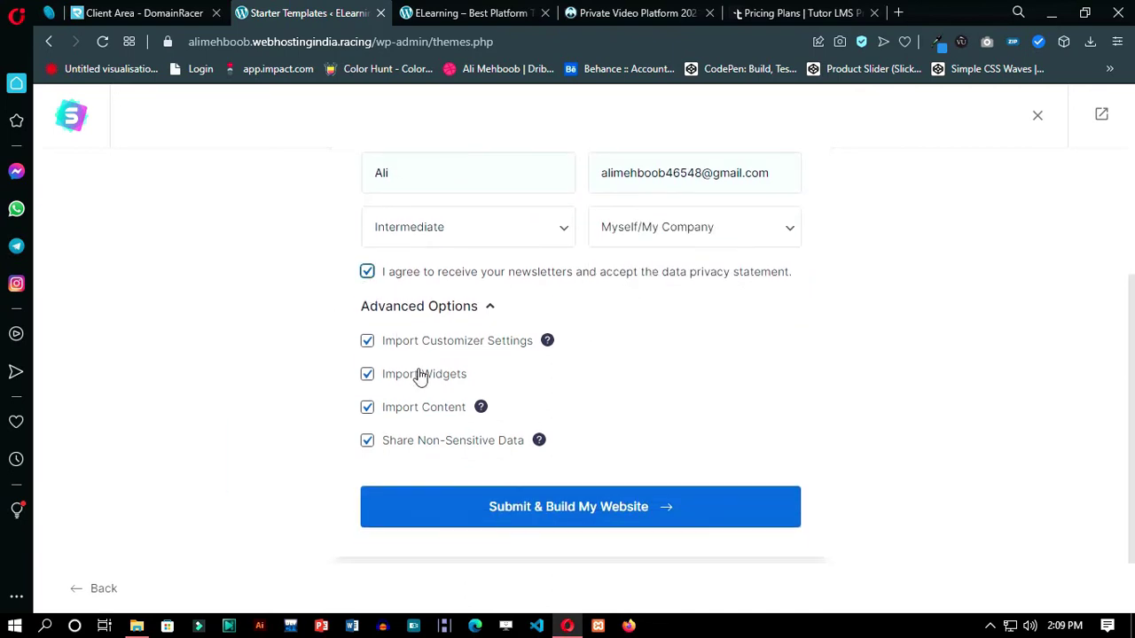
pyautogui.click(556, 507)
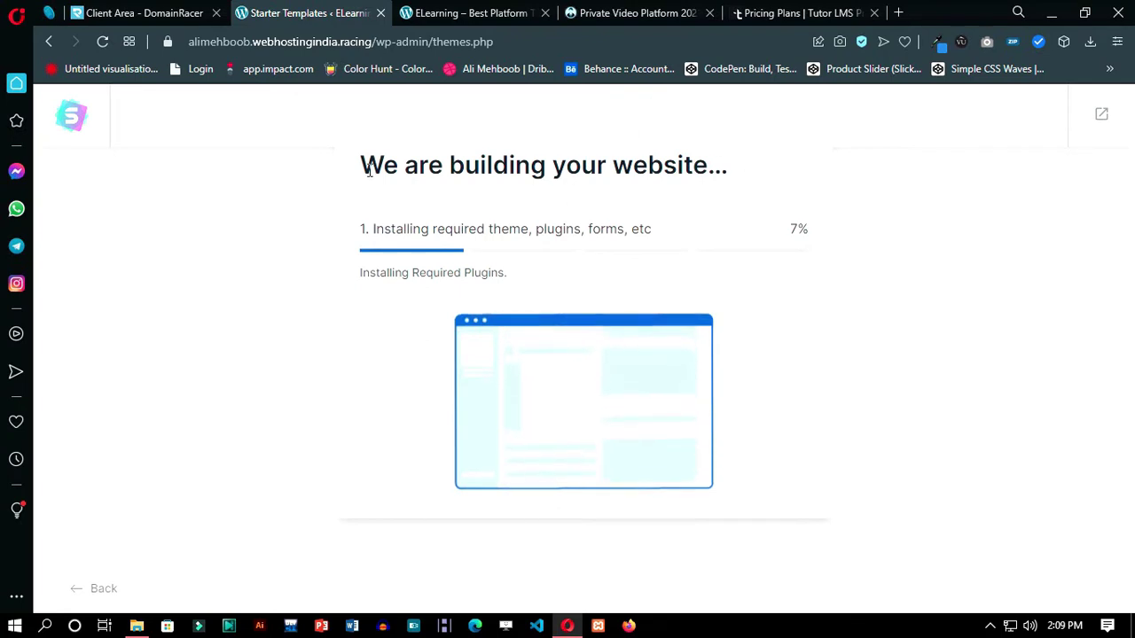
pyautogui.moveTo(358, 166); pyautogui.dragTo(493, 170)
pyautogui.click(642, 210)
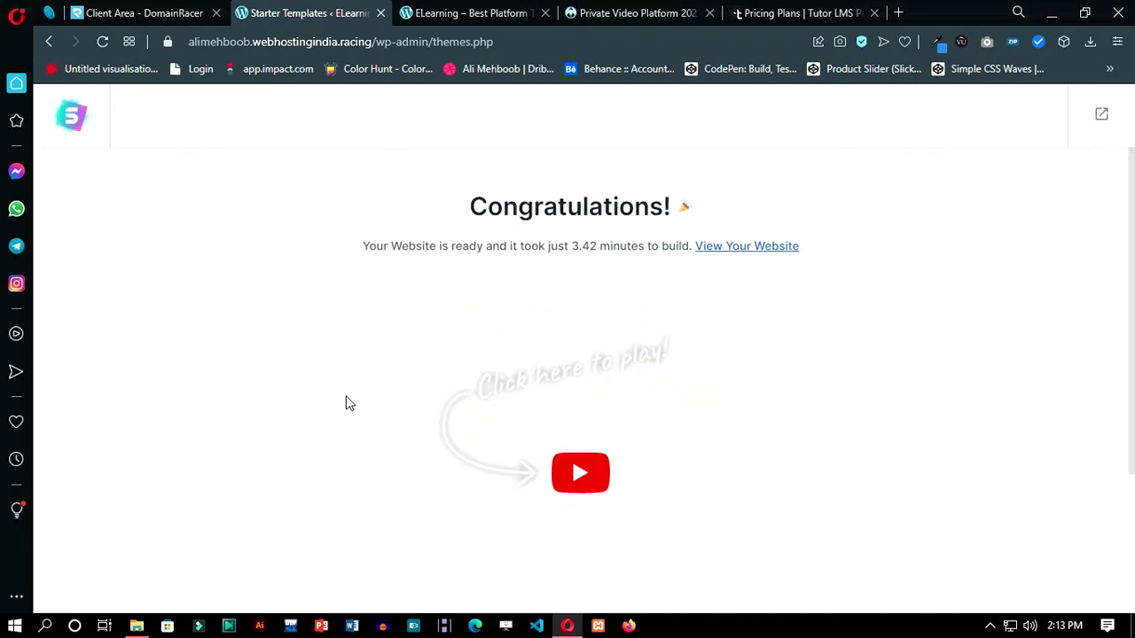
# - Open the newly built website and examine its home page from the hero section through the featured course, testimonials and membership sections
pyautogui.scroll(-2, 250, 432)
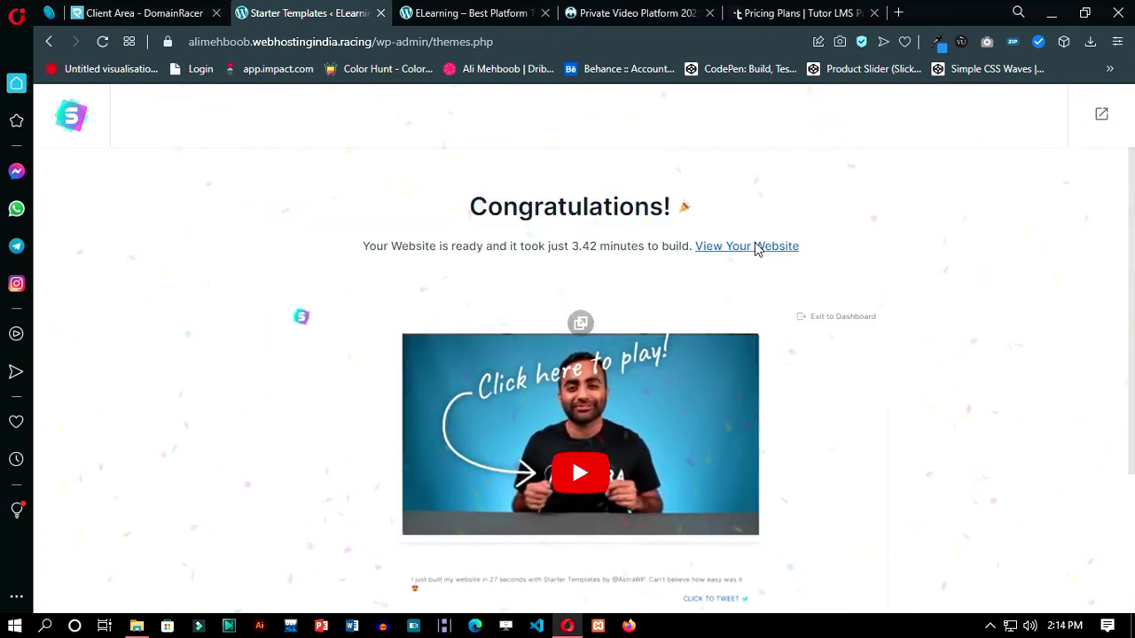
pyautogui.click(750, 247)
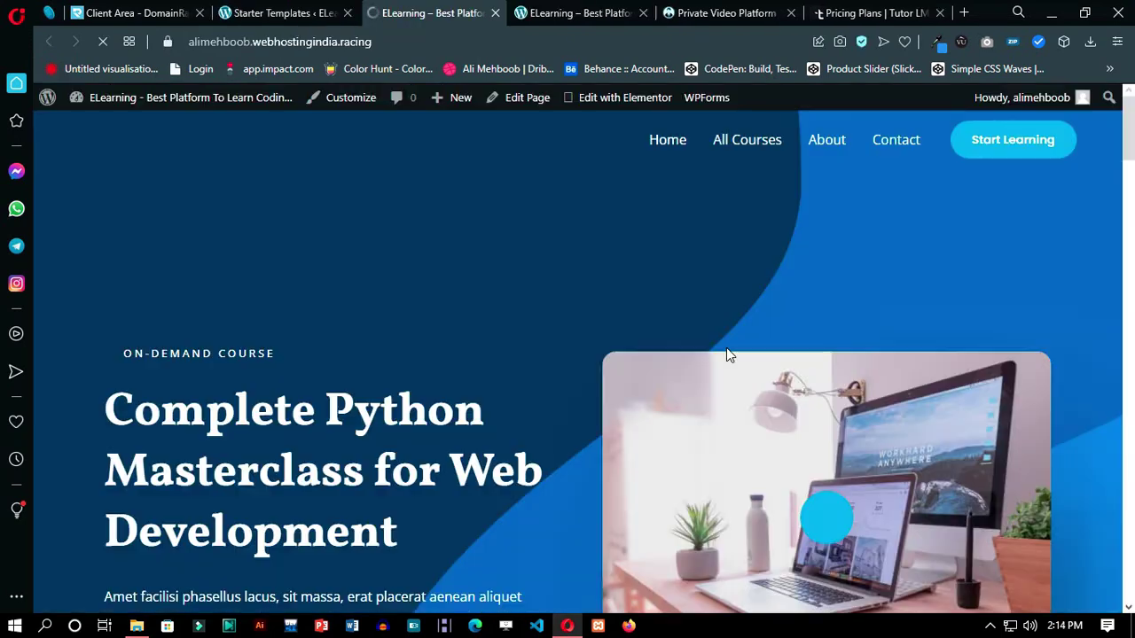
pyautogui.scroll(-8, 561, 251)
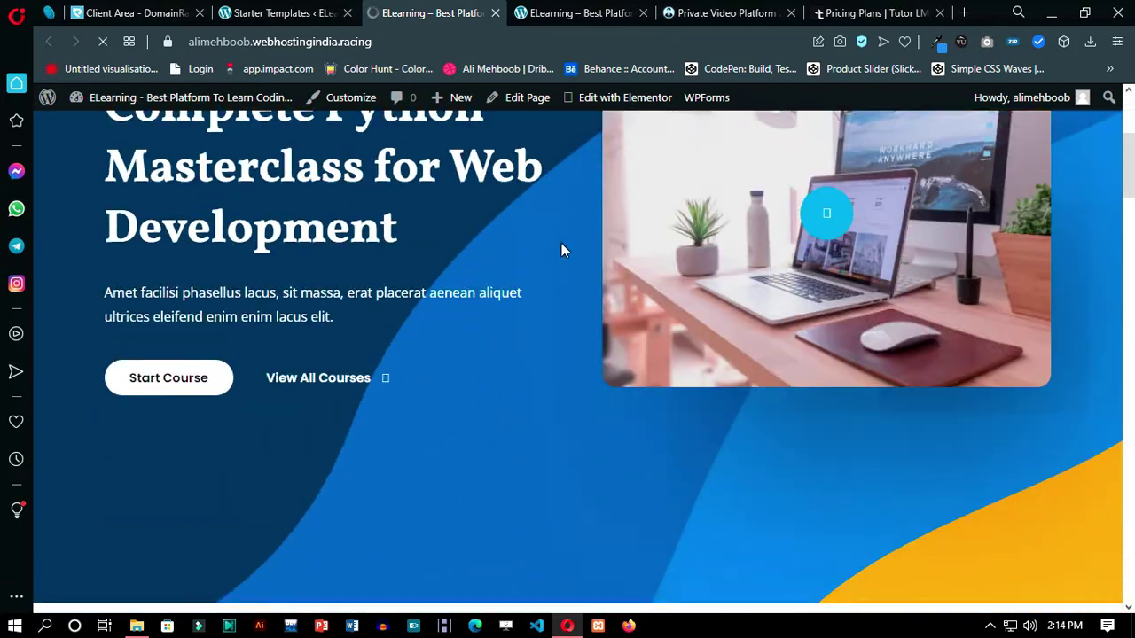
pyautogui.scroll(4, 544, 277)
pyautogui.scroll(4, 544, 270)
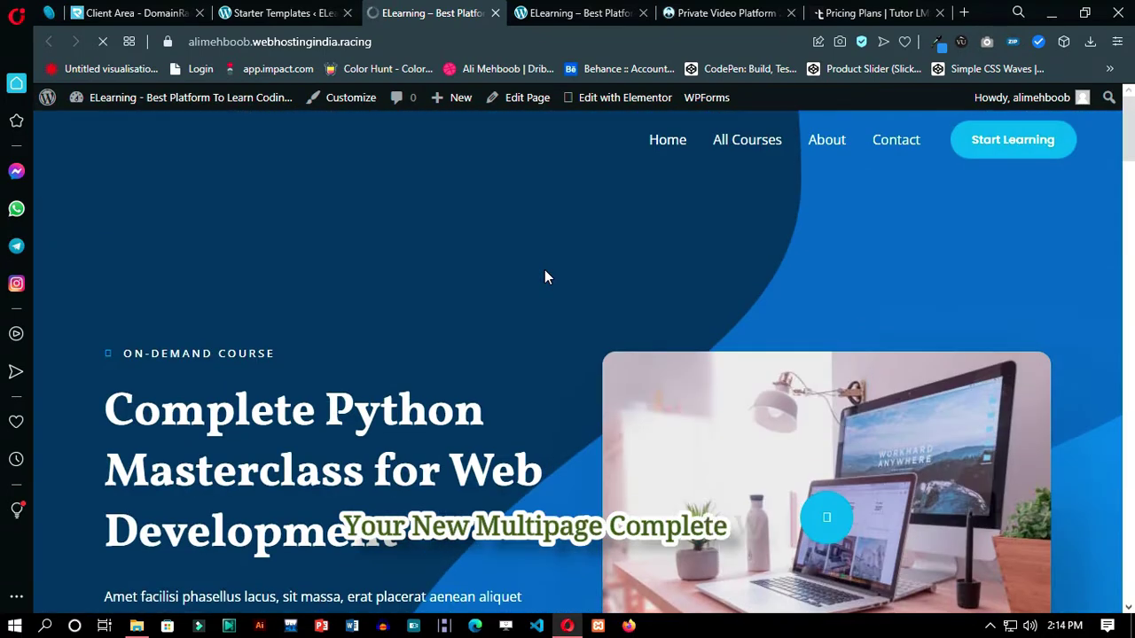
pyautogui.scroll(-3, 544, 270)
pyautogui.scroll(-10, 549, 278)
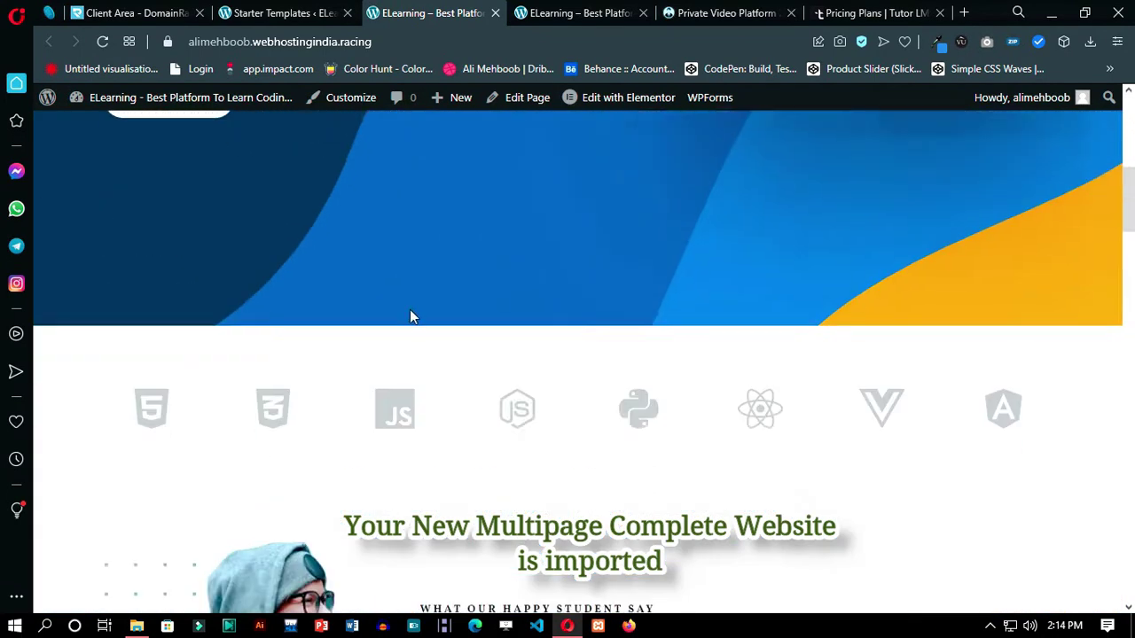
pyautogui.scroll(-9, 608, 388)
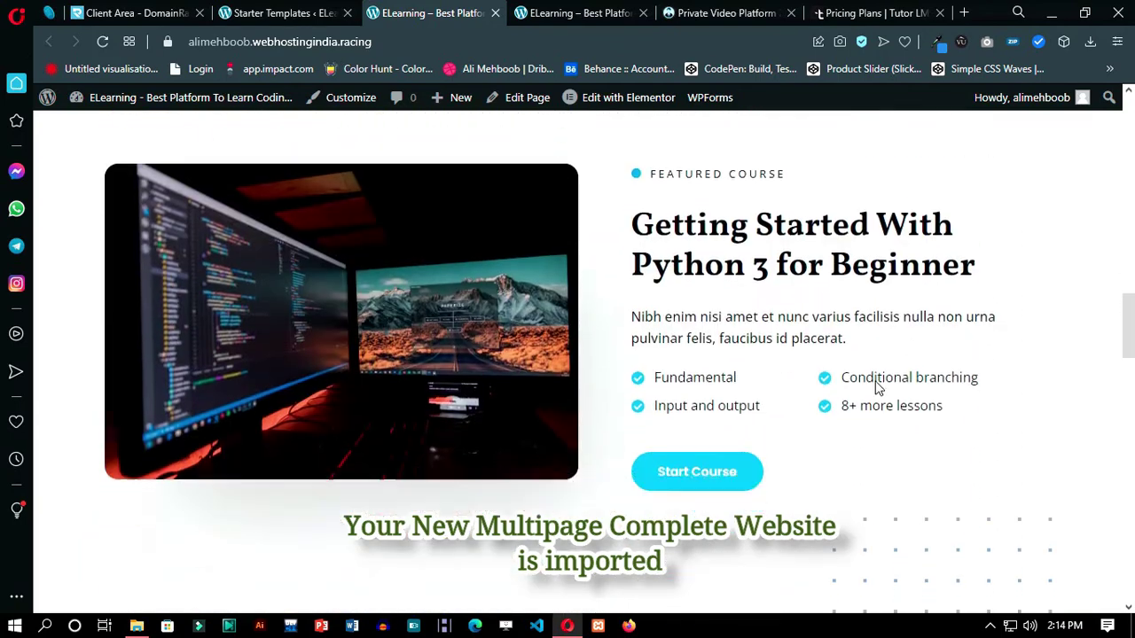
pyautogui.scroll(-10, 463, 337)
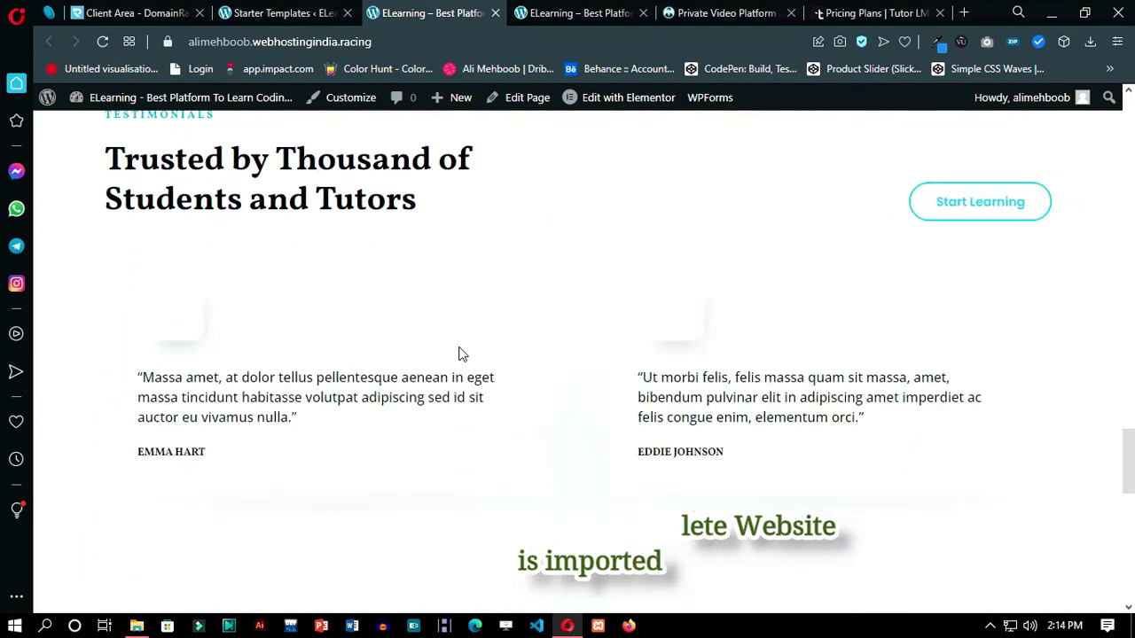
pyautogui.scroll(20, 477, 358)
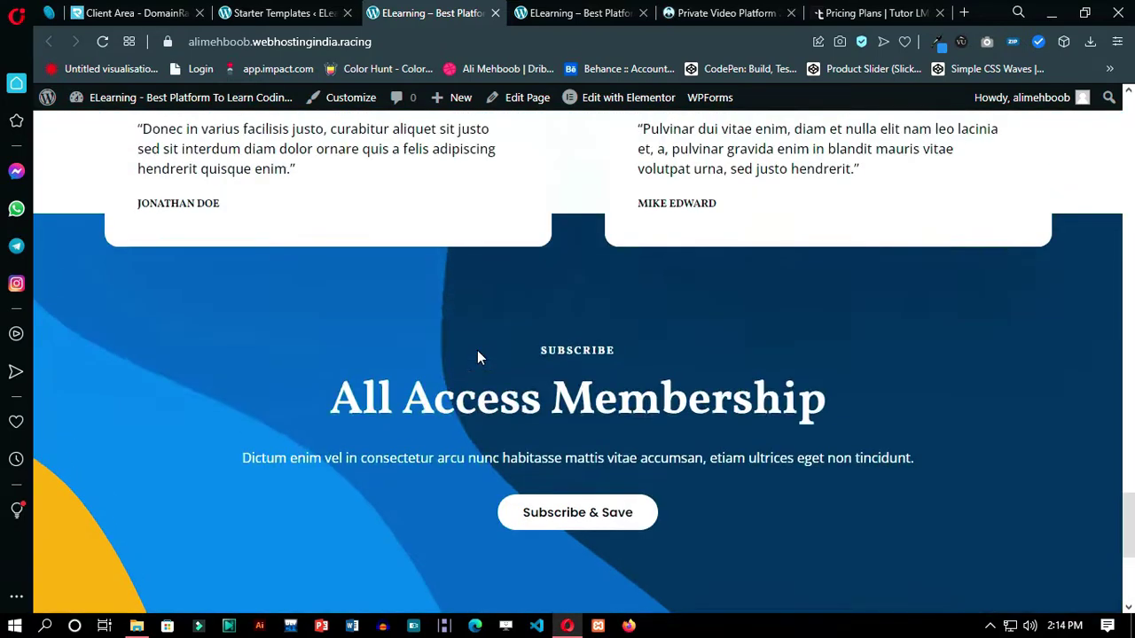
pyautogui.scroll(5, 477, 357)
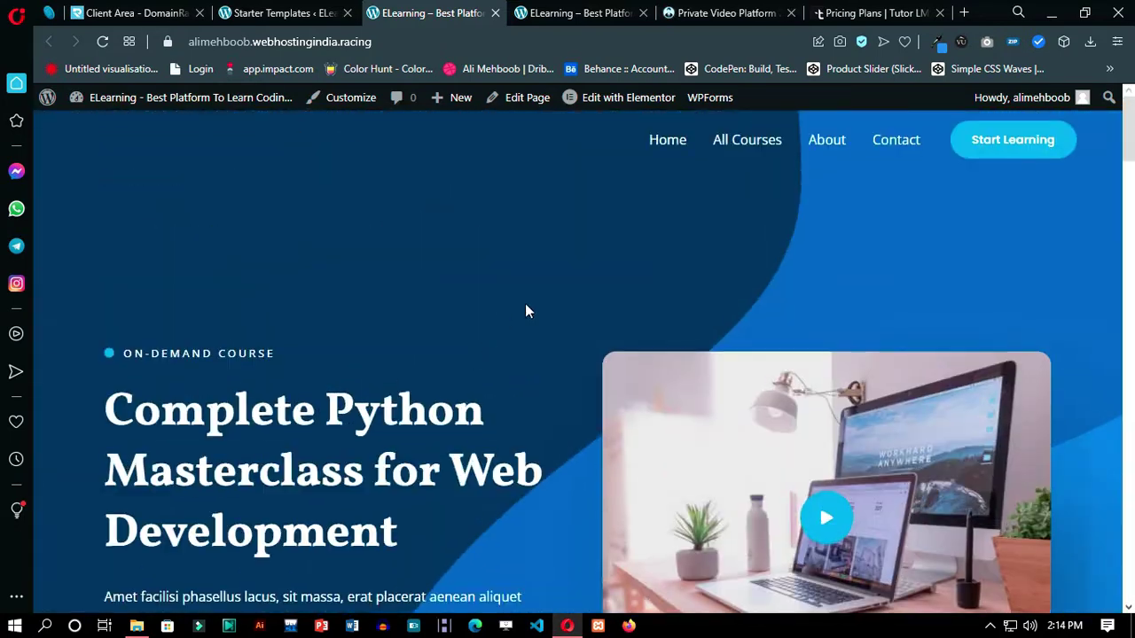
# - Replace the Starter Templates tab with the WordPress dashboard in a new tab and dismiss the Starter Templates rating notice
pyautogui.click(317, 17)
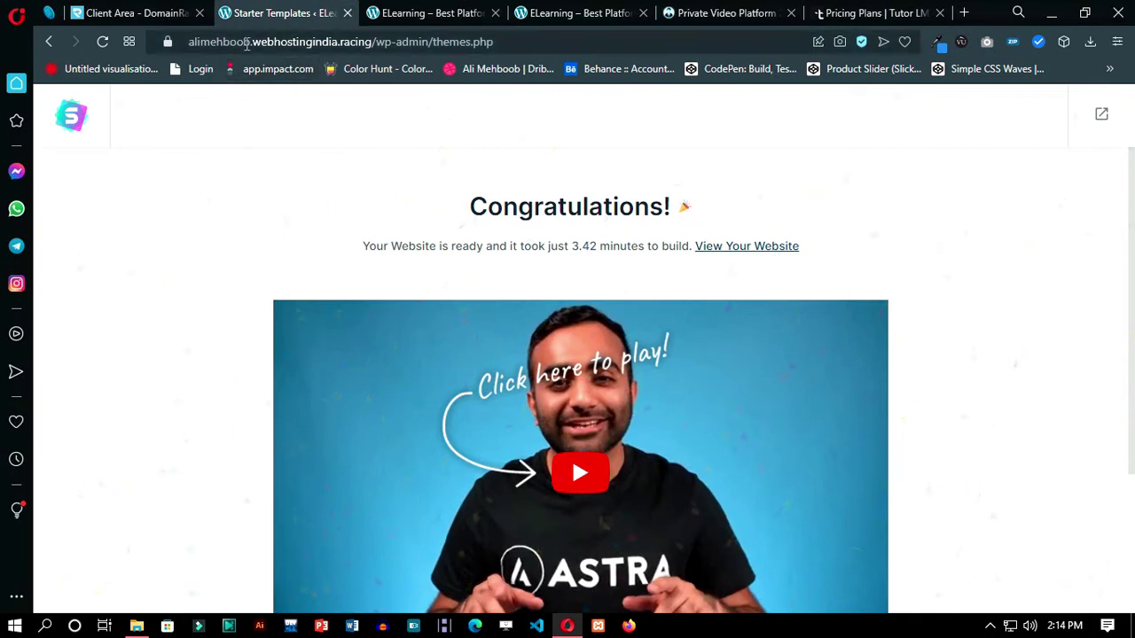
pyautogui.click(348, 14)
pyautogui.rightClick(190, 101)
pyautogui.rightClick(110, 130)
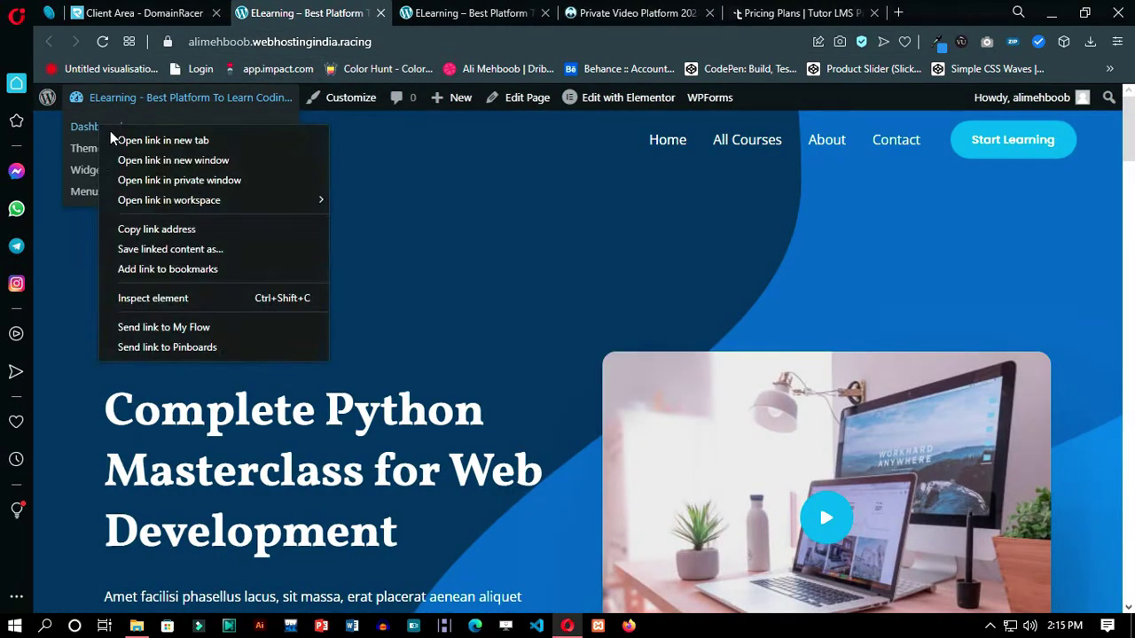
pyautogui.click(133, 139)
pyautogui.moveTo(410, 7); pyautogui.dragTo(296, 12)
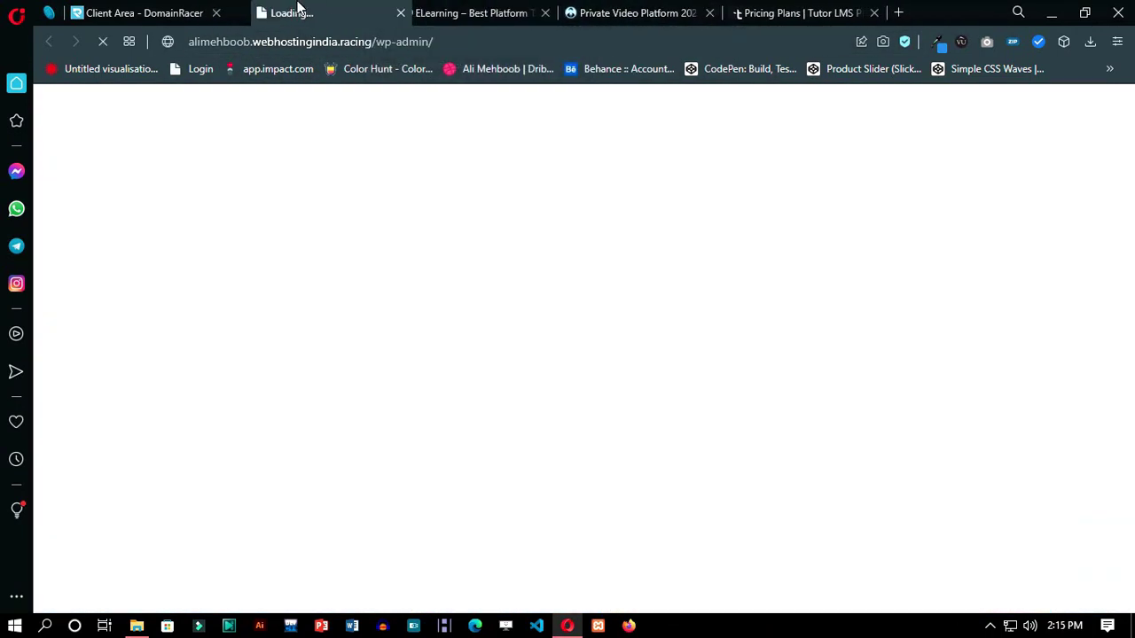
pyautogui.click(455, 16)
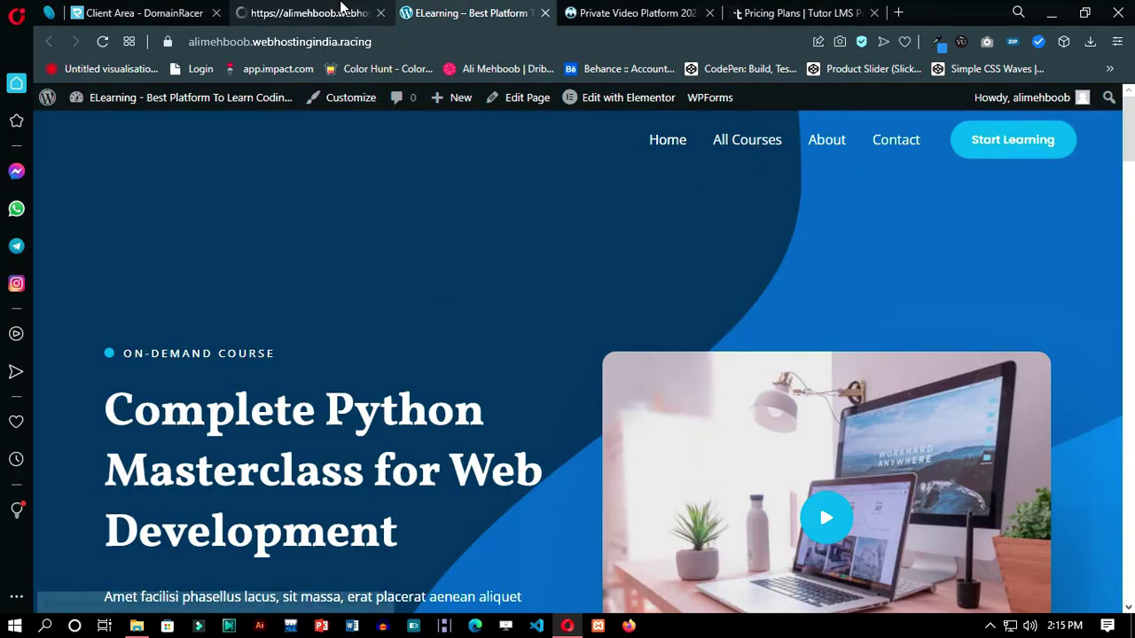
pyautogui.click(293, 12)
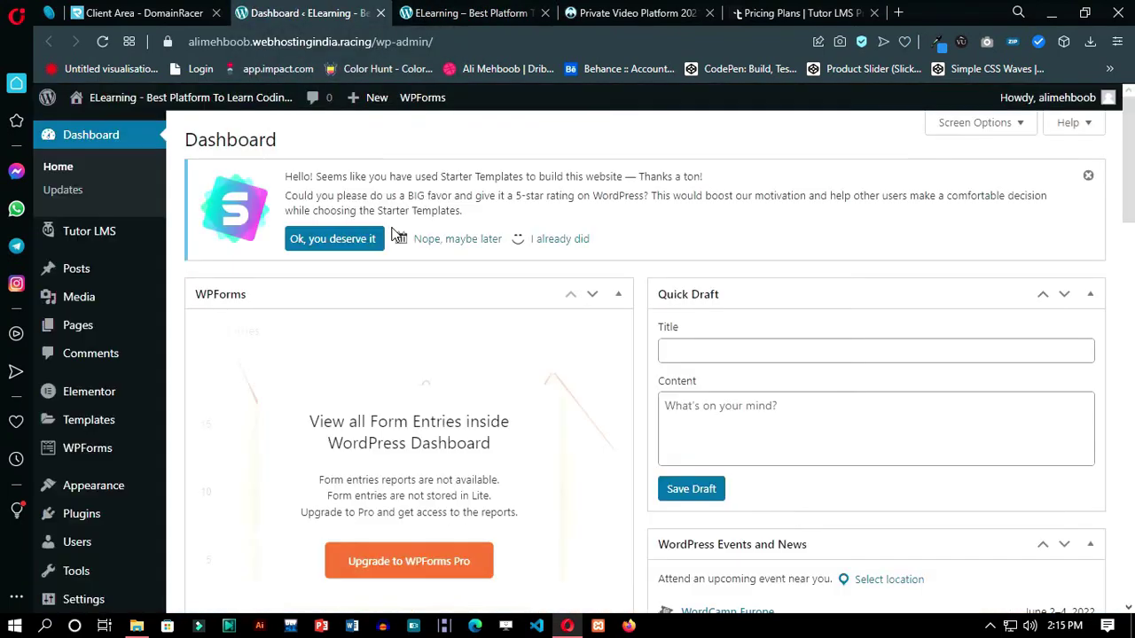
pyautogui.click(1088, 176)
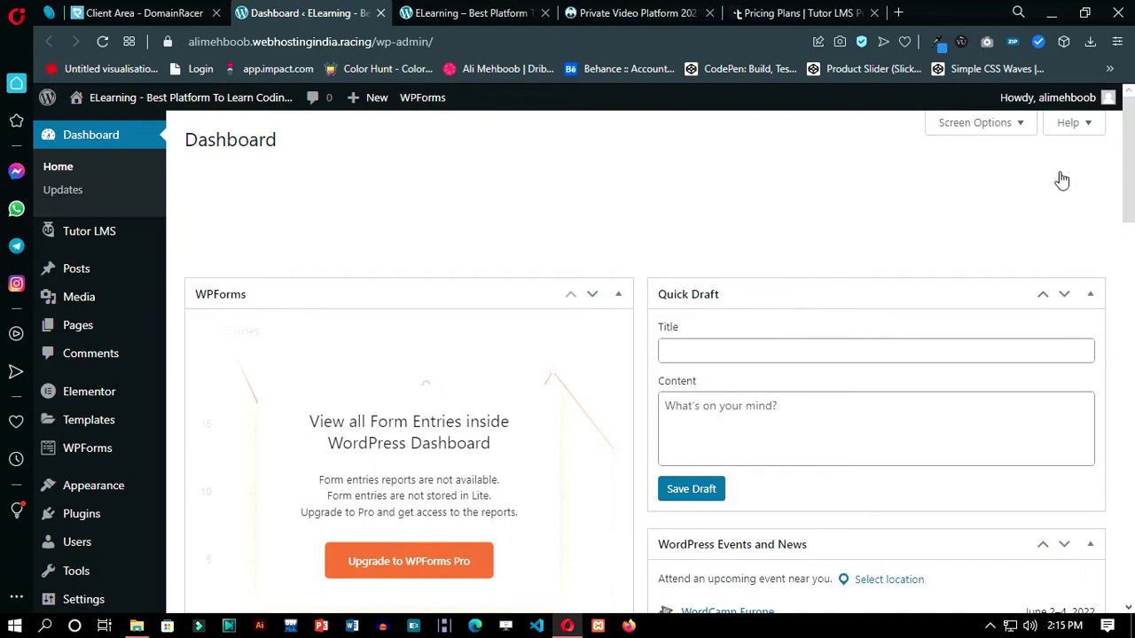
# - Open the installed plugins list and review the plugins, including Tutor LMS and those added with the template
pyautogui.scroll(-3, 640, 232)
pyautogui.scroll(3, 54, 266)
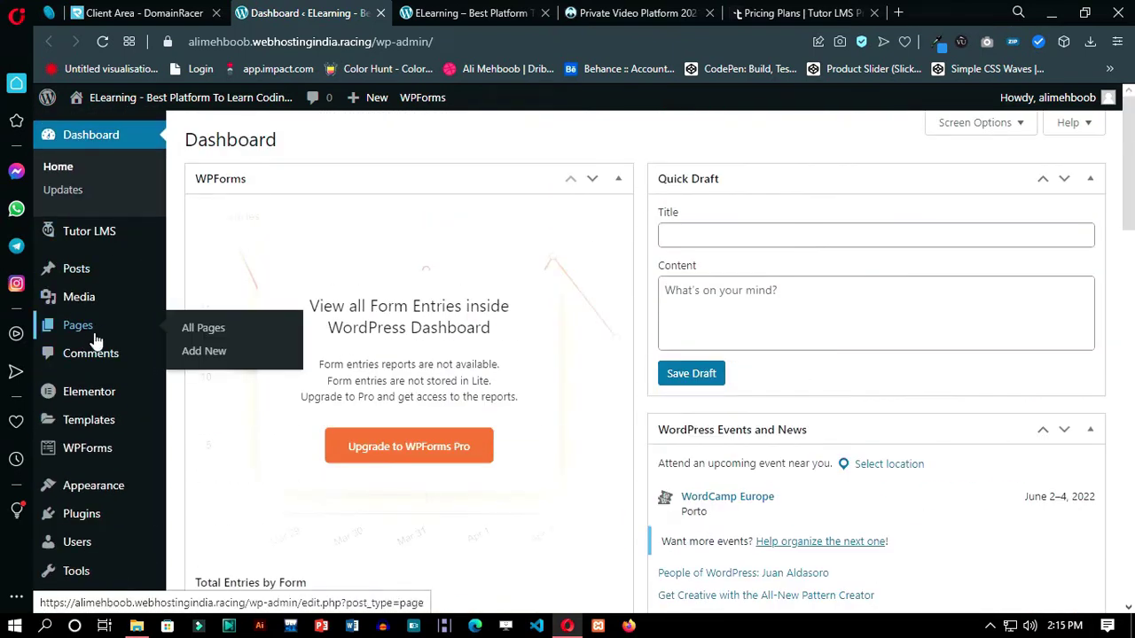
pyautogui.scroll(-1, 101, 228)
pyautogui.moveTo(86, 432)
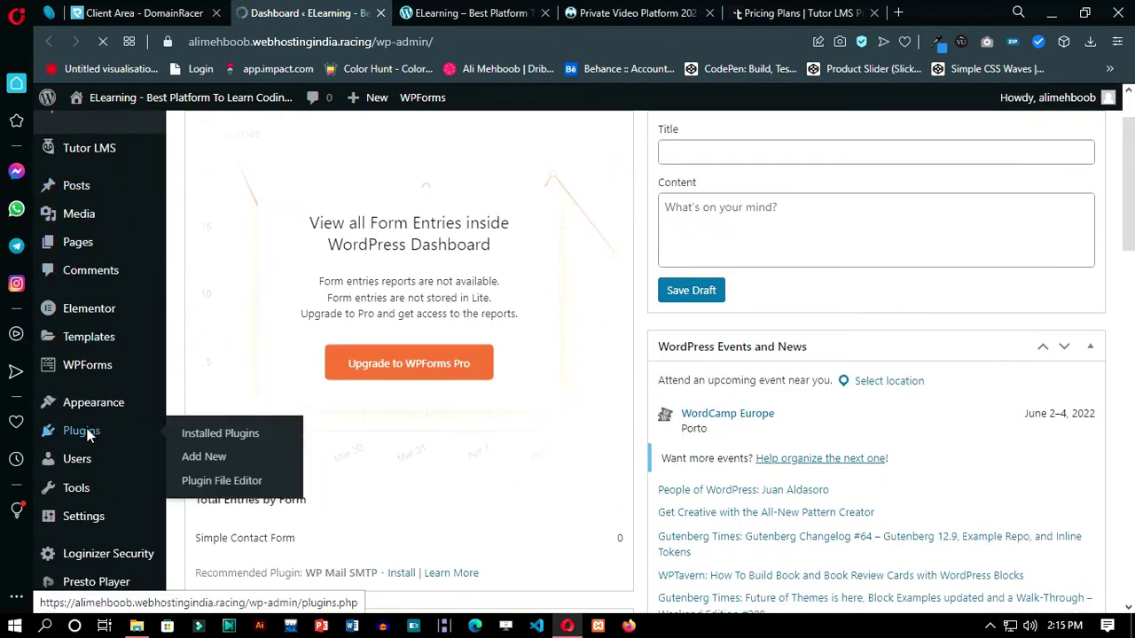
pyautogui.scroll(-5, 86, 432)
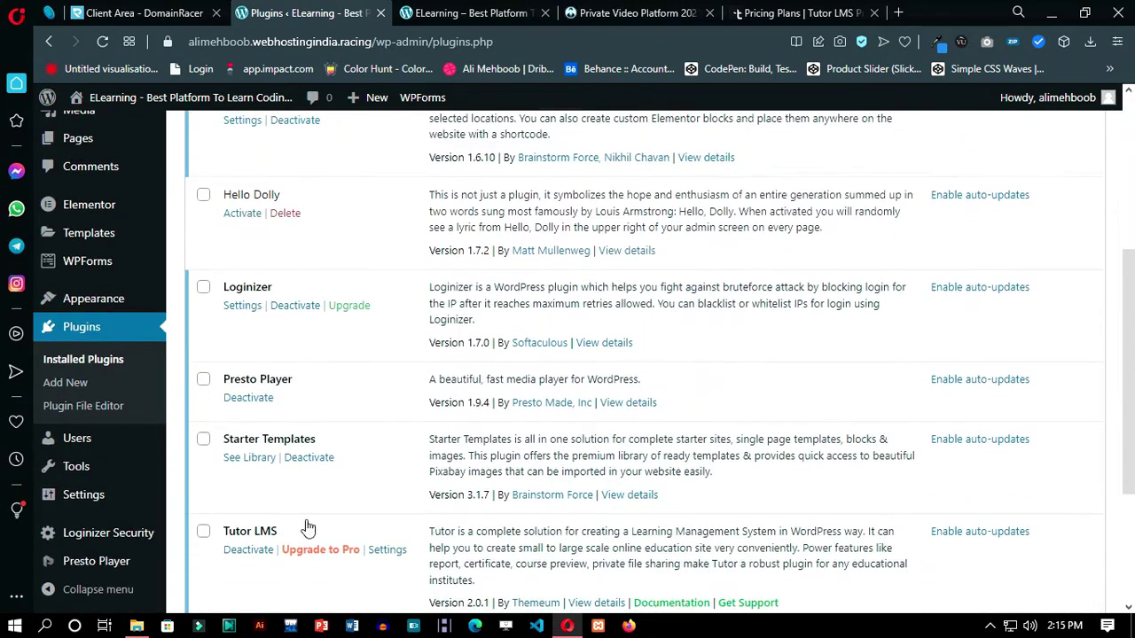
pyautogui.scroll(-3, 297, 483)
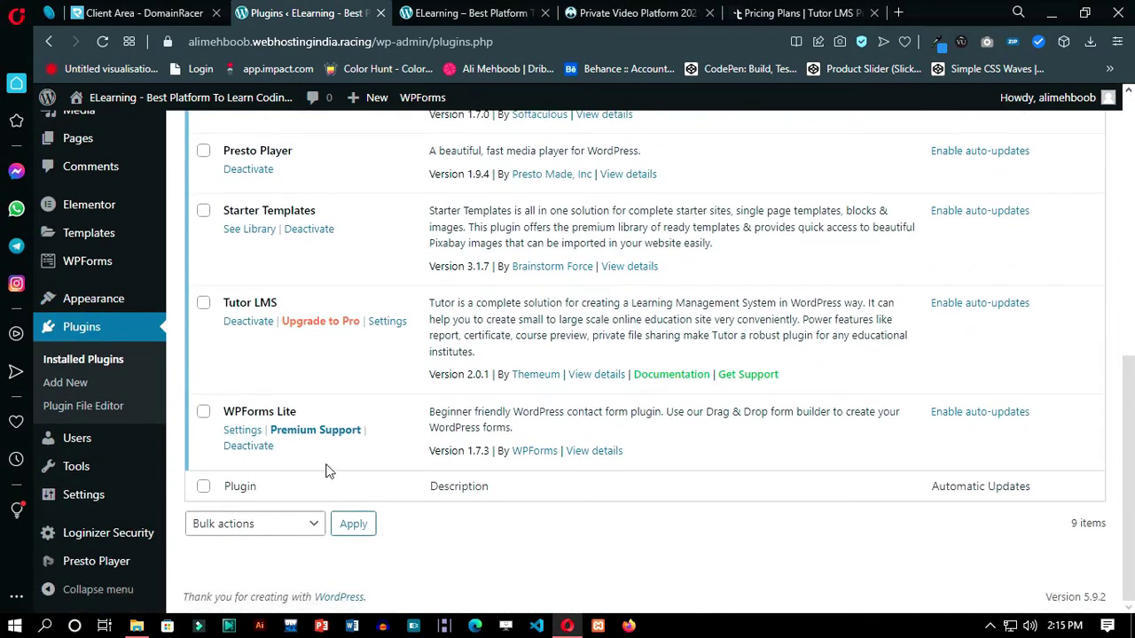
# - Switch to the DomainRacer client area and download Tutor LMS Pro 1.9.4 from the hosting product's downloads
pyautogui.click(144, 13)
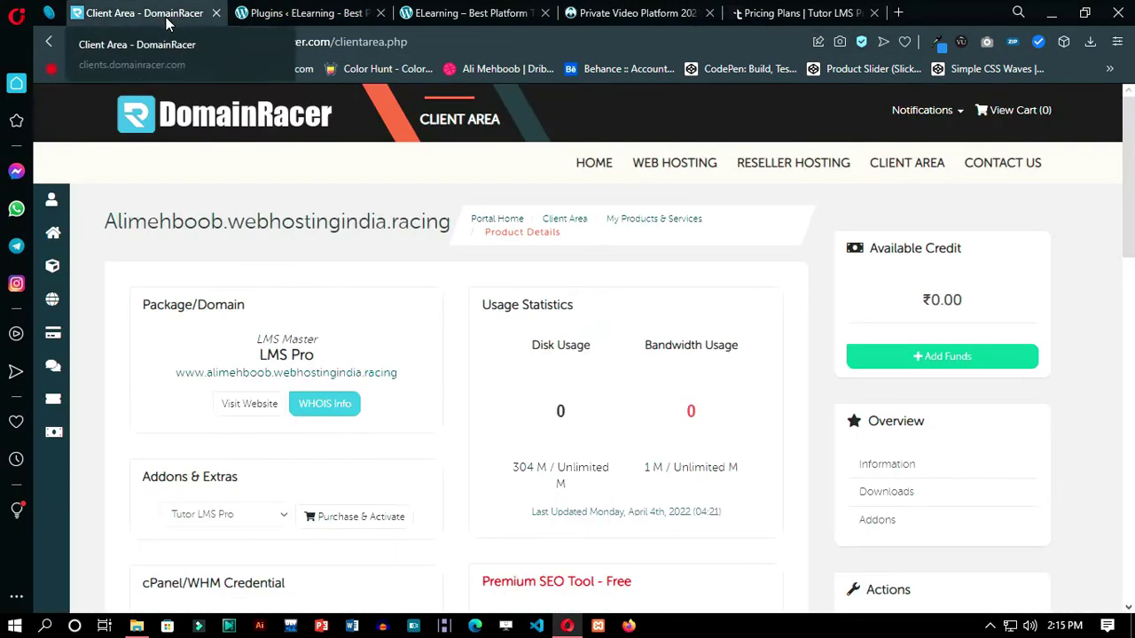
pyautogui.click(893, 494)
pyautogui.moveTo(298, 397); pyautogui.dragTo(166, 383)
pyautogui.click(235, 420)
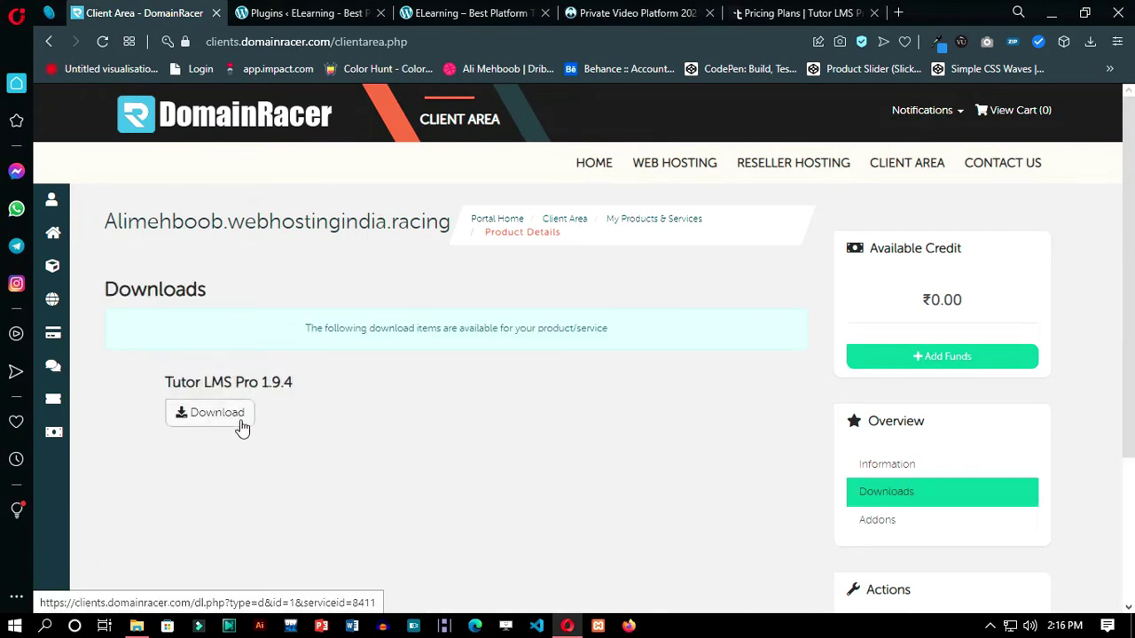
# - Switch to the WordPress plugins page, upload tutor-pro_v2.0.1.zip as a new plugin and install it
pyautogui.click(312, 12)
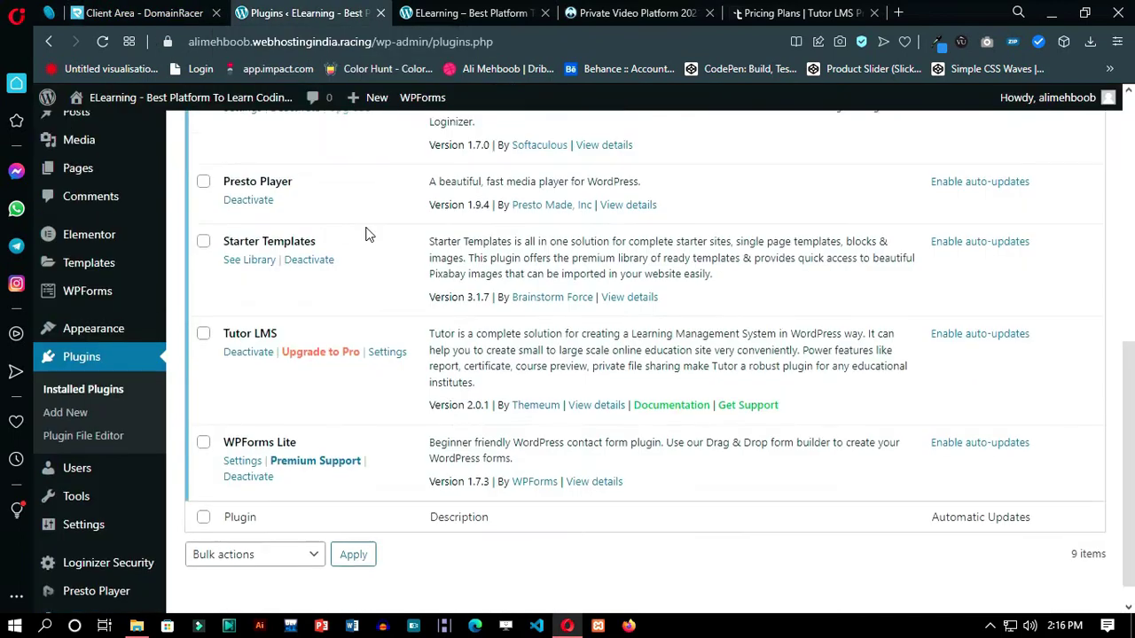
pyautogui.scroll(10, 367, 234)
pyautogui.click(293, 145)
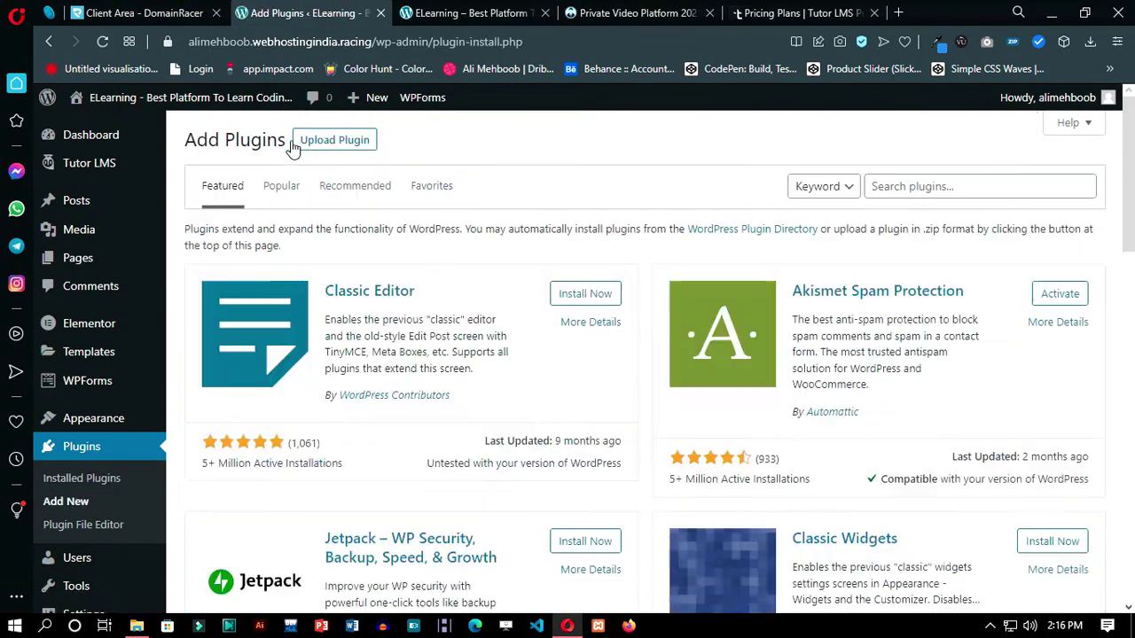
pyautogui.click(334, 140)
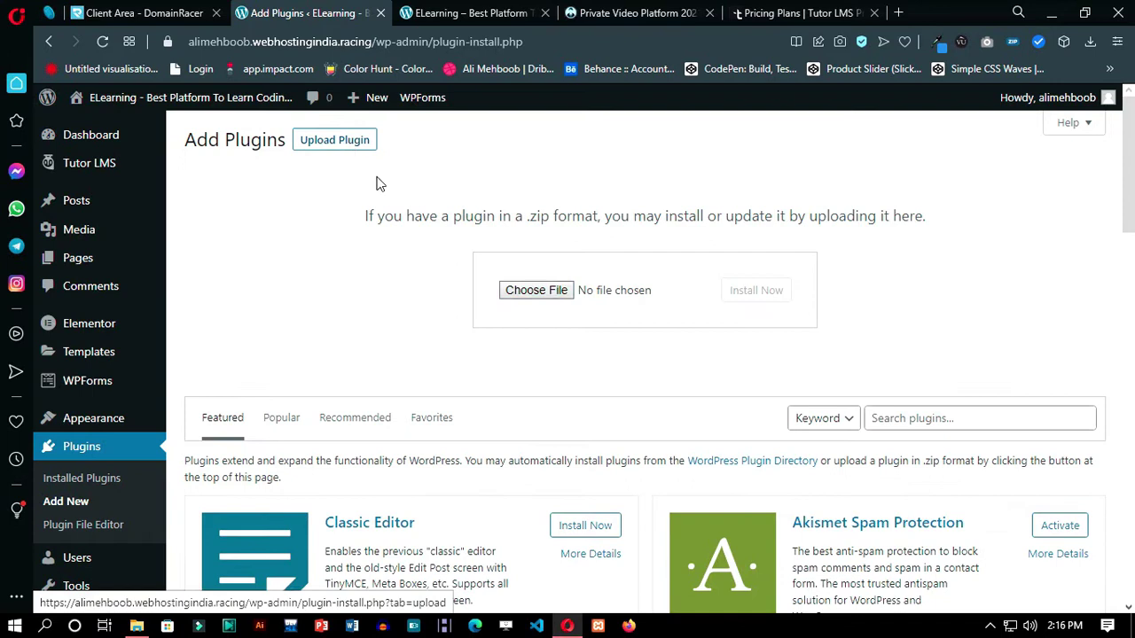
pyautogui.click(534, 294)
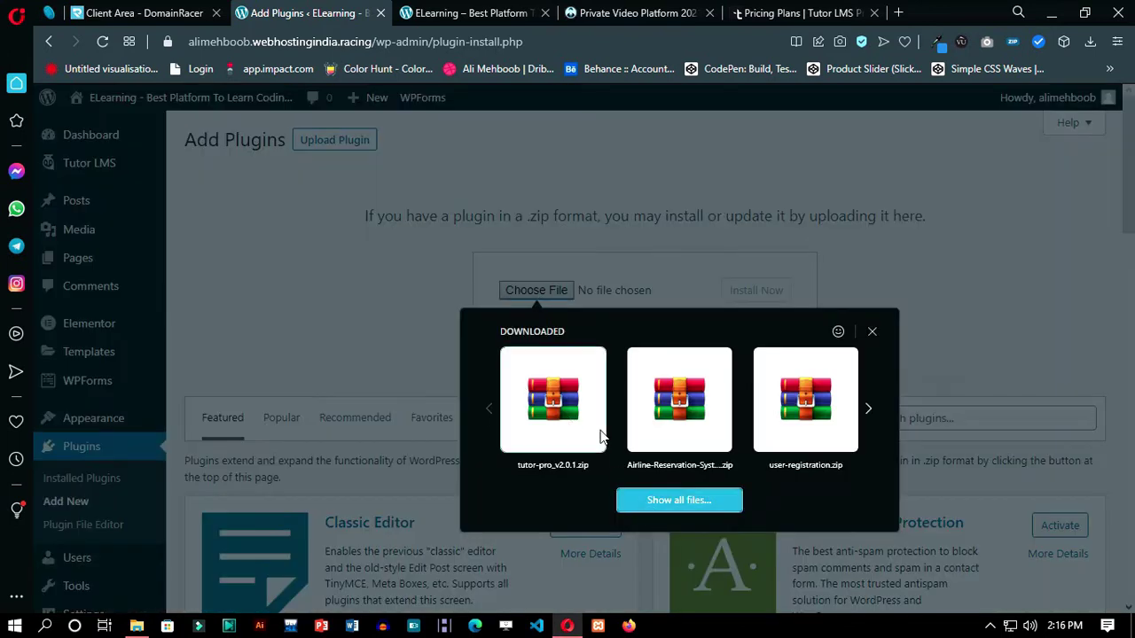
pyautogui.click(553, 401)
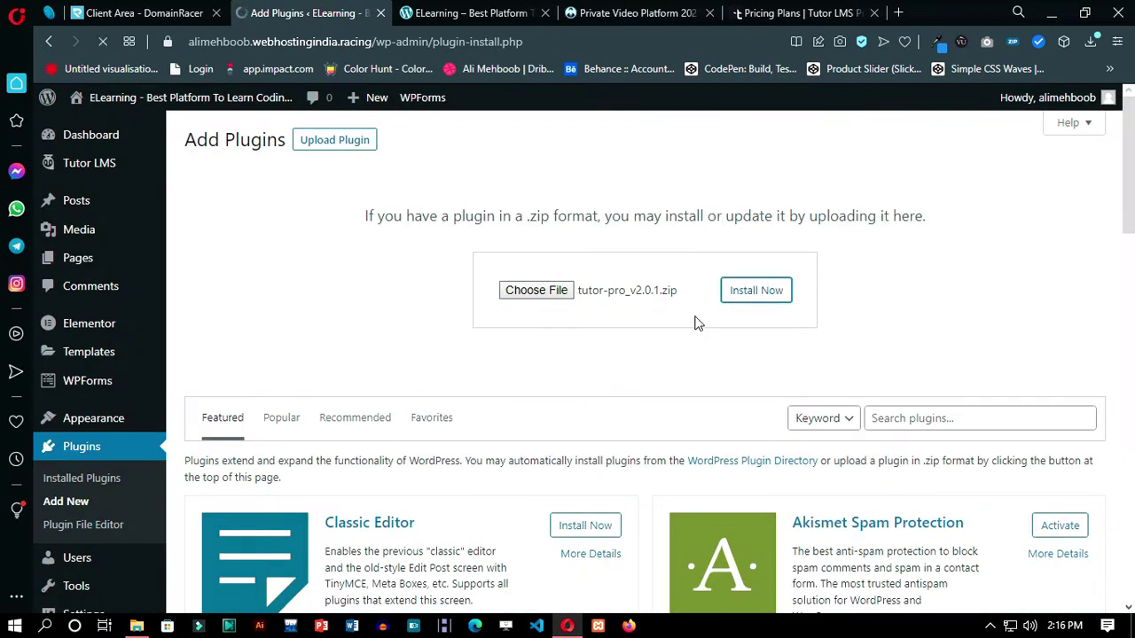
# - Open the installed plugins list, locate Tutor LMS Pro and activate it
pyautogui.click(95, 452)
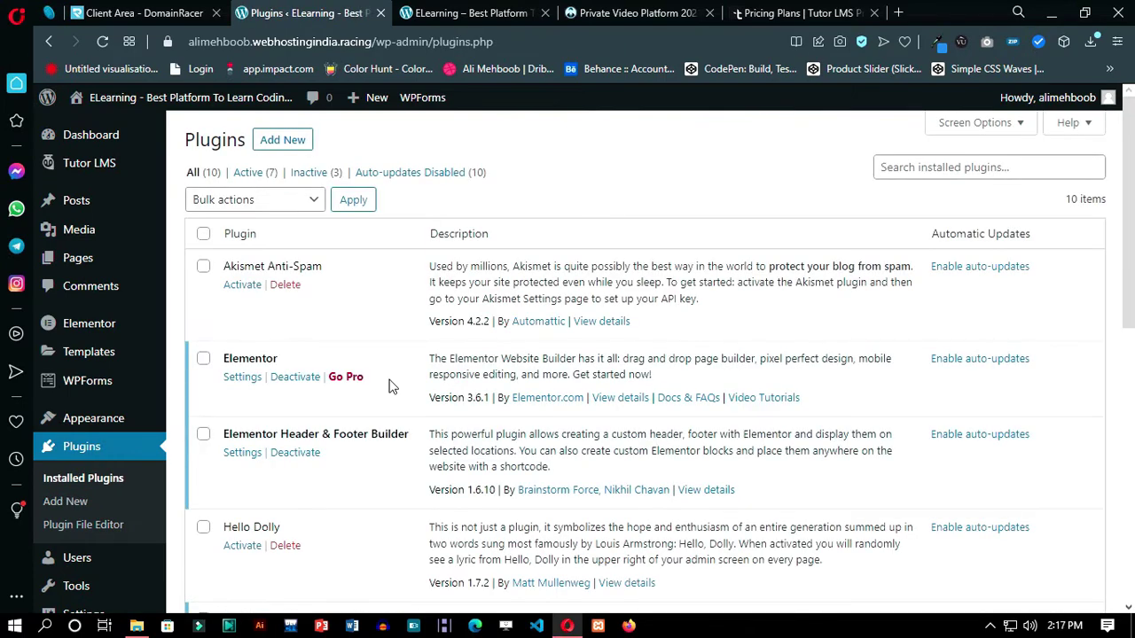
pyautogui.scroll(-10, 388, 383)
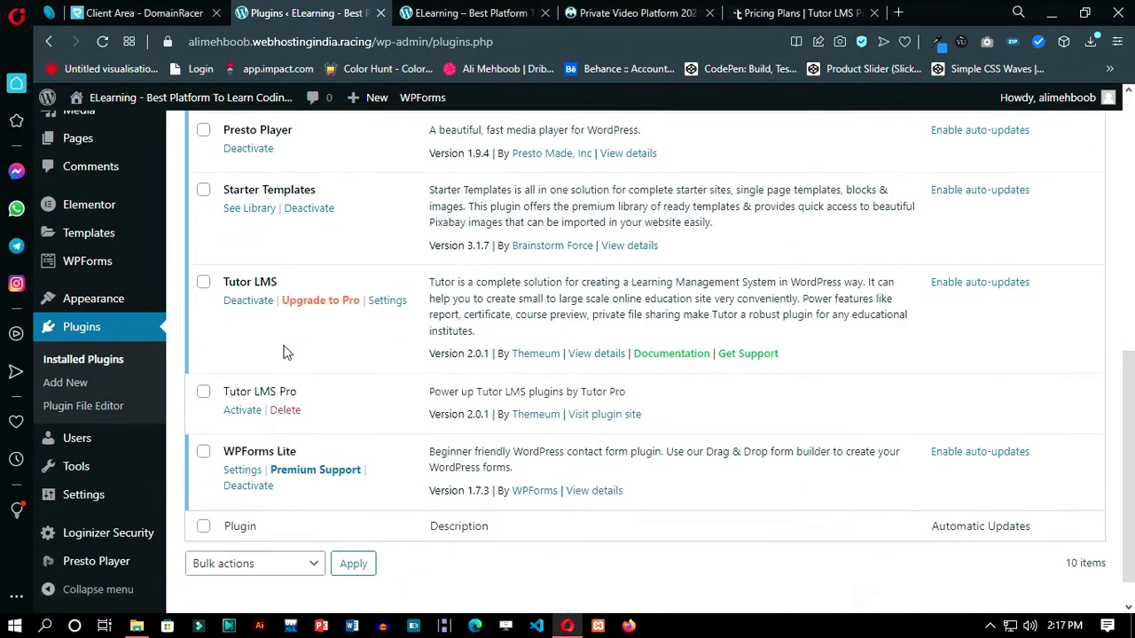
pyautogui.moveTo(270, 391); pyautogui.dragTo(236, 392)
pyautogui.scroll(3, 87, 184)
pyautogui.moveTo(97, 163)
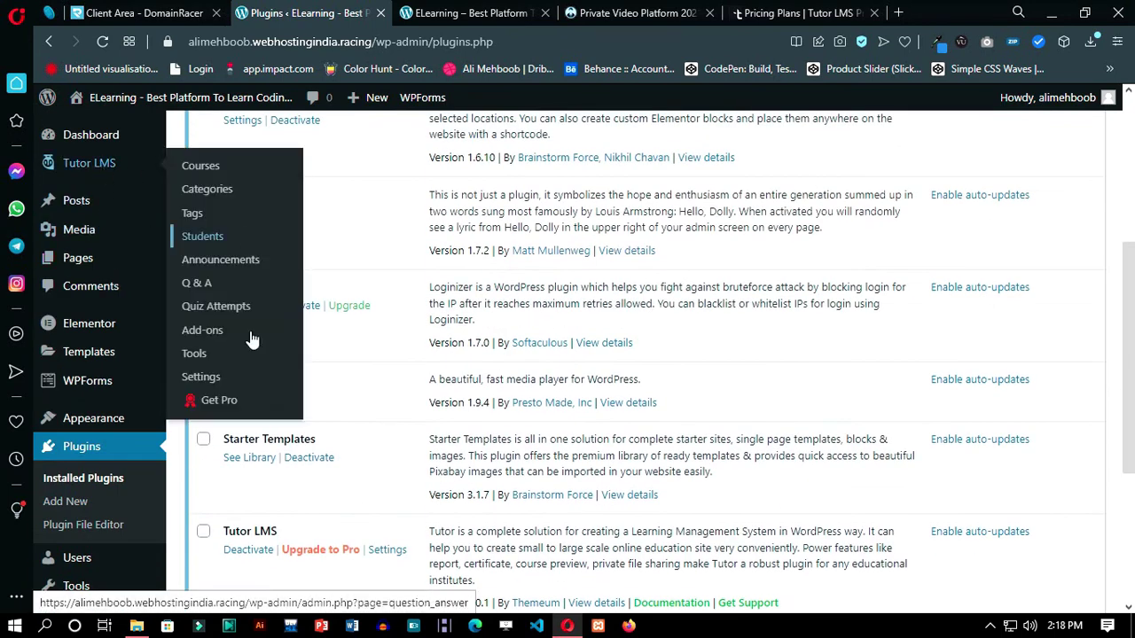
pyautogui.click(218, 401)
pyautogui.scroll(-2, 252, 496)
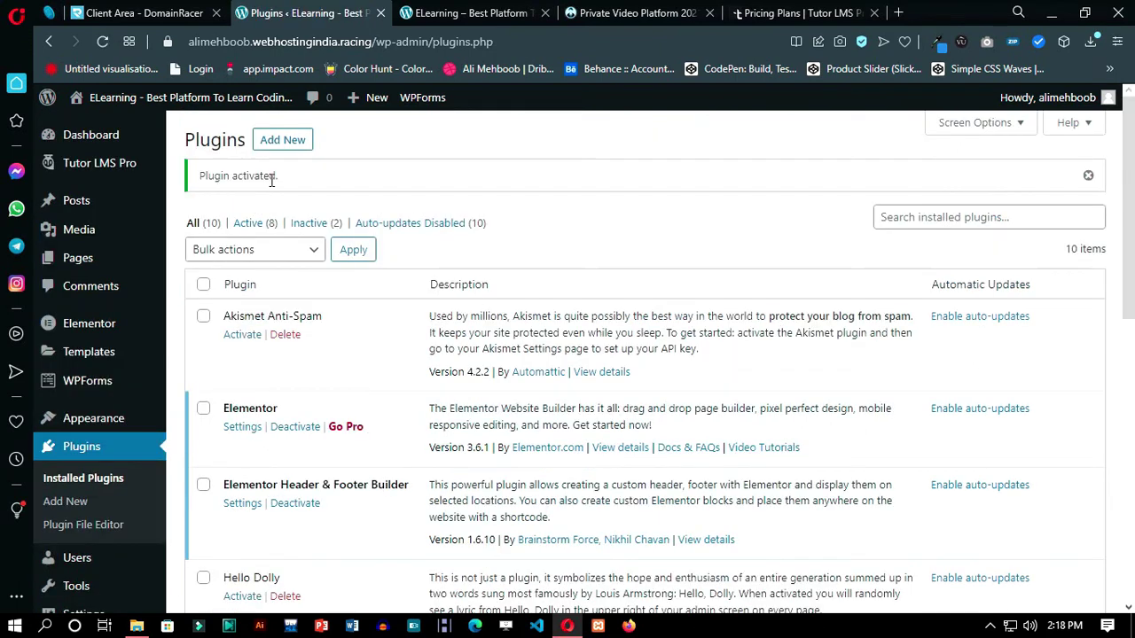
# - Check the Tutor LMS Pro entry in the plugins list and review the submenu of the Tutor LMS Pro admin section
pyautogui.scroll(-4, 368, 348)
pyautogui.scroll(-3, 368, 349)
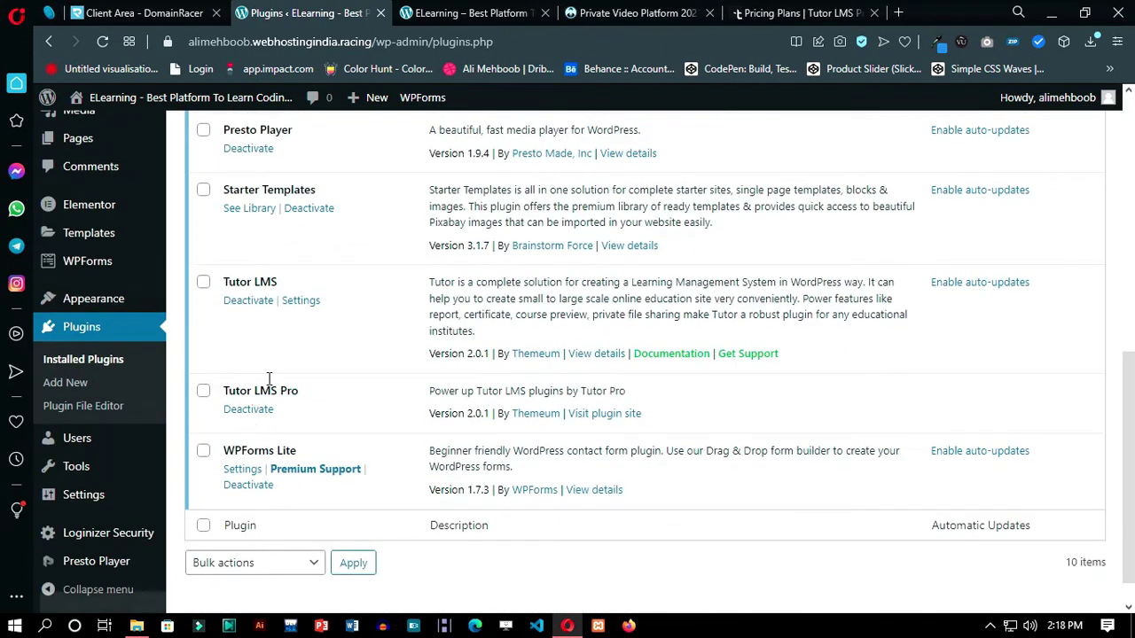
pyautogui.scroll(4, 135, 194)
pyautogui.moveTo(124, 168)
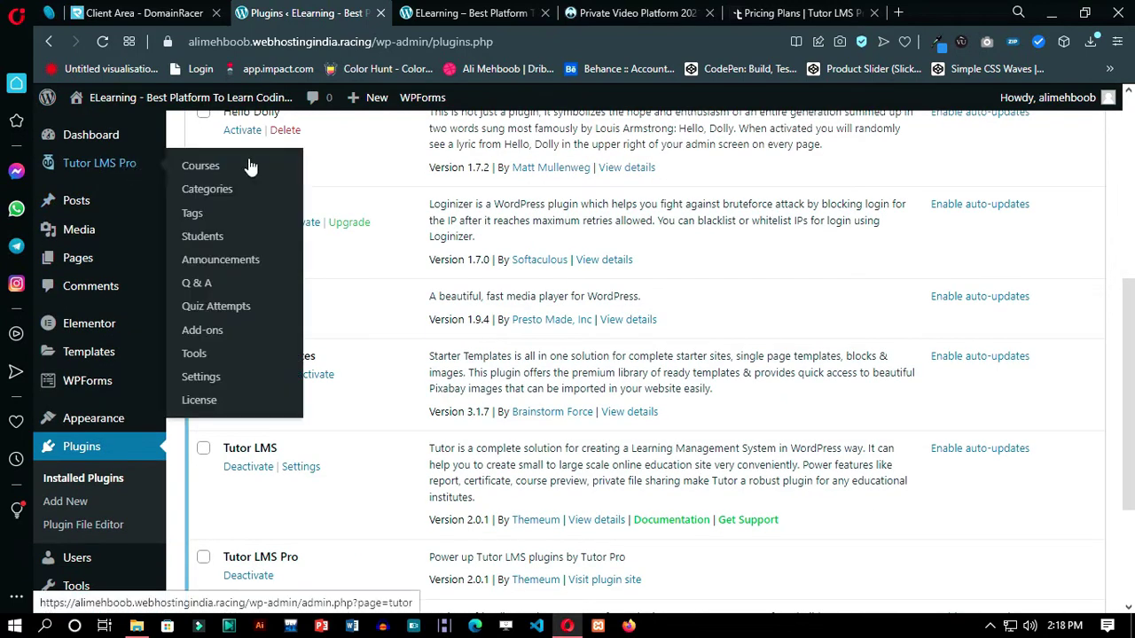
pyautogui.scroll(5, 252, 310)
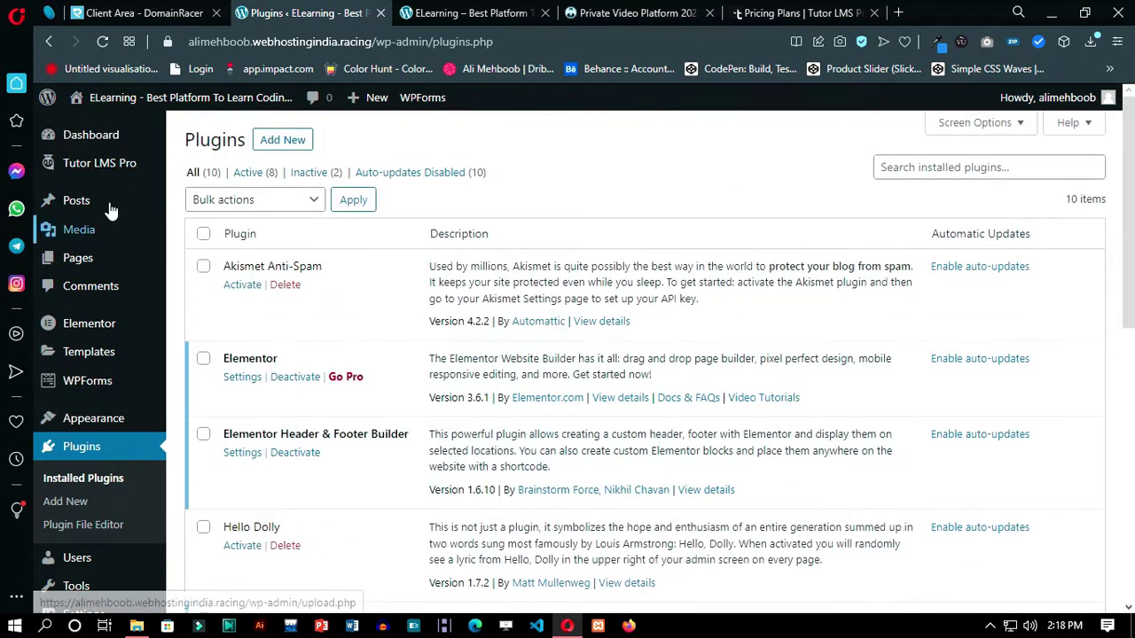
# - Open the list of all pages and compare it with the navigation links on the live home page
pyautogui.click(77, 258)
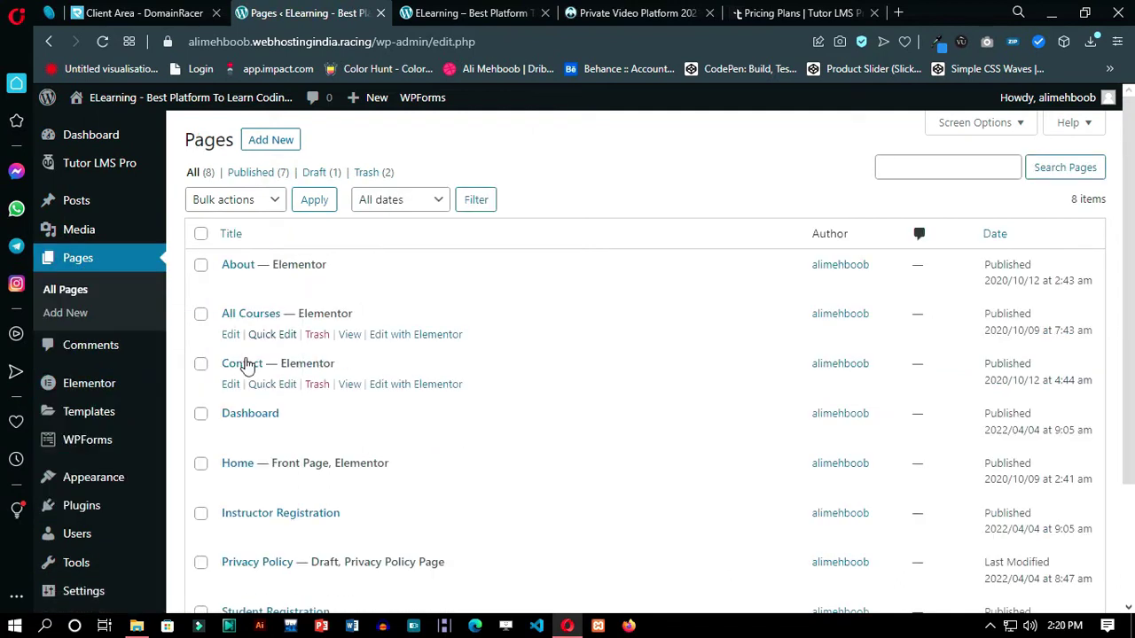
pyautogui.click(470, 13)
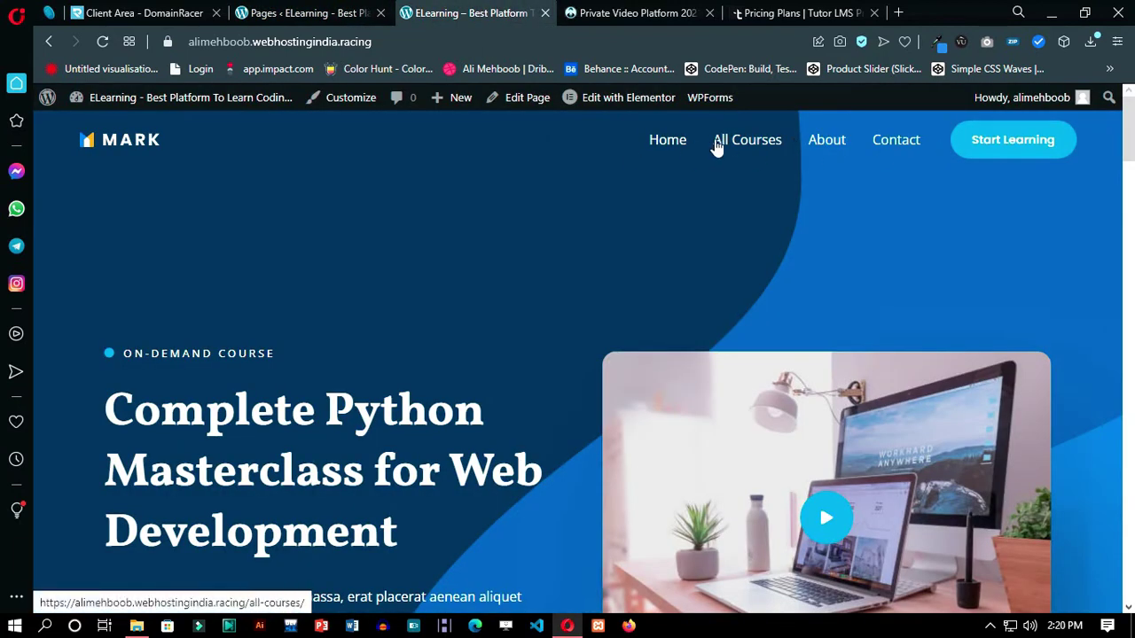
pyautogui.click(301, 14)
# - Open the site's menu editor, load the Main menu and review its items and display location settings
pyautogui.scroll(-1, 257, 431)
pyautogui.scroll(-1, 257, 432)
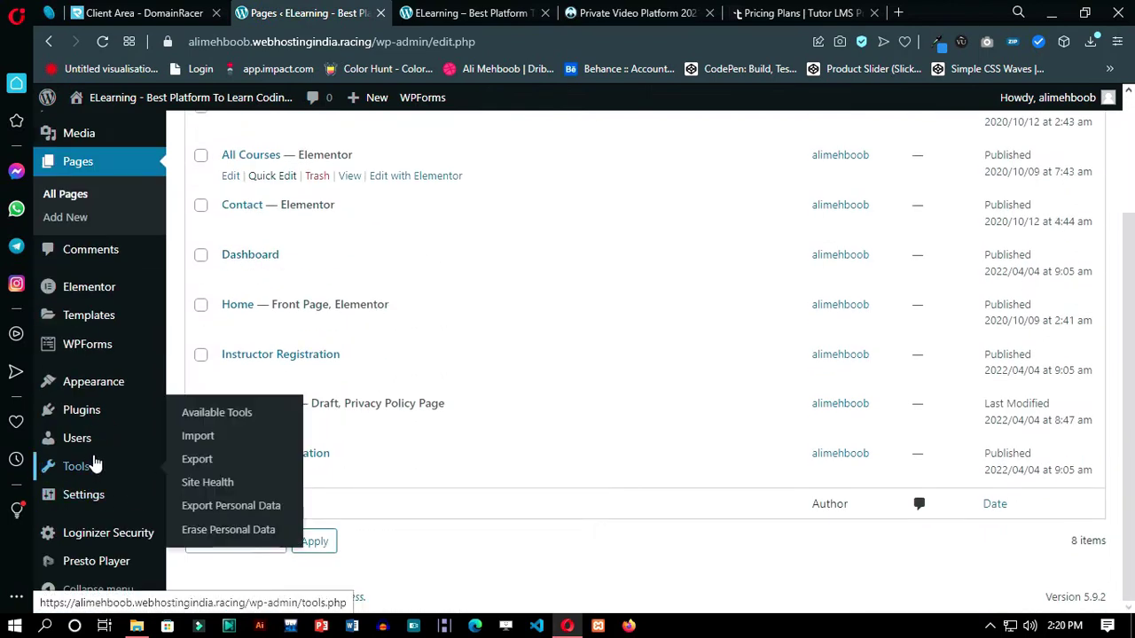
pyautogui.moveTo(98, 412)
pyautogui.moveTo(93, 383)
pyautogui.click(213, 422)
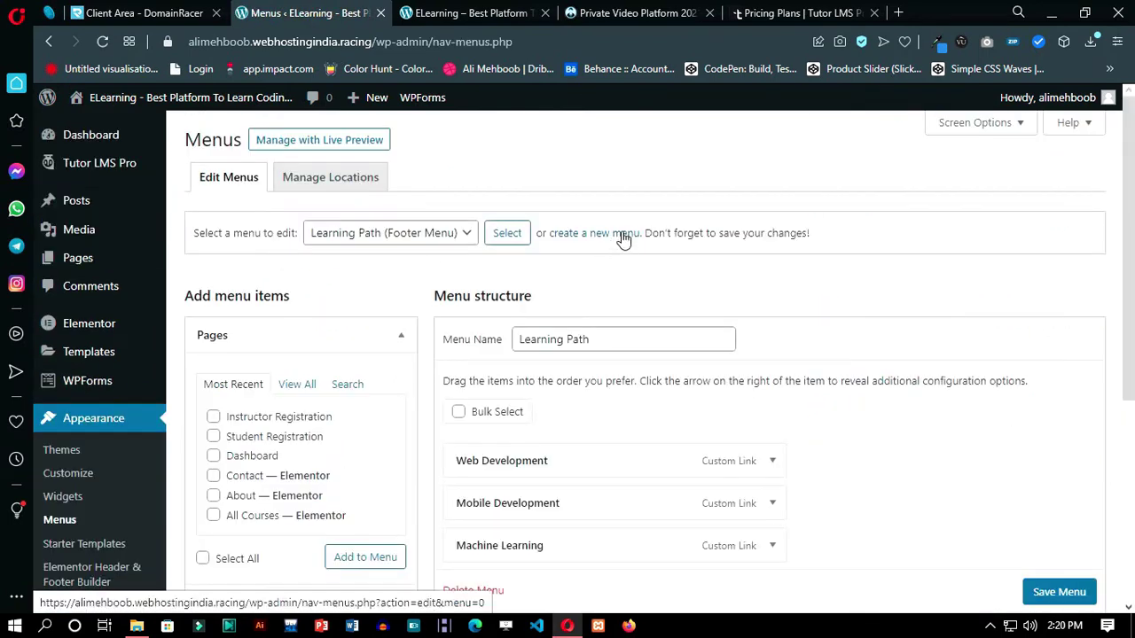
pyautogui.click(621, 234)
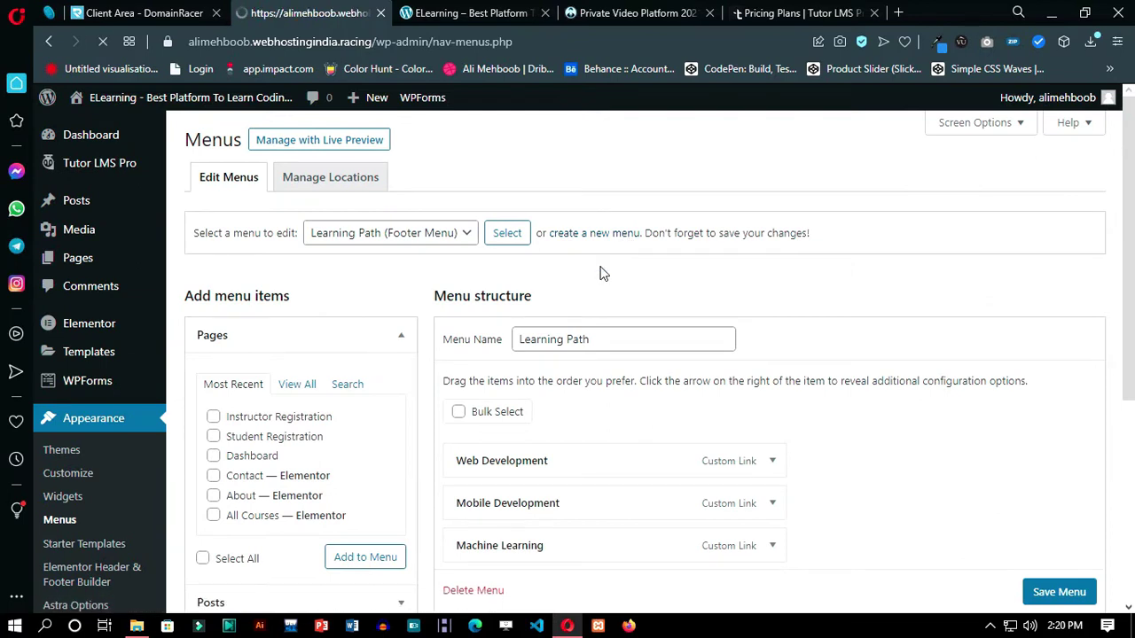
pyautogui.scroll(-2, 456, 290)
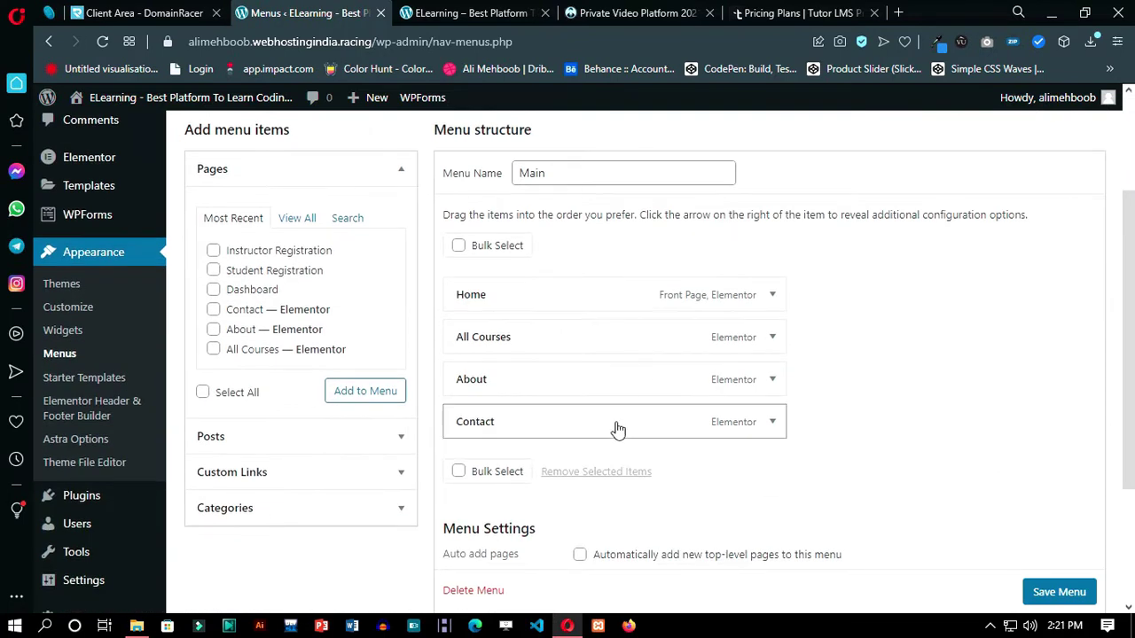
pyautogui.scroll(-2, 500, 448)
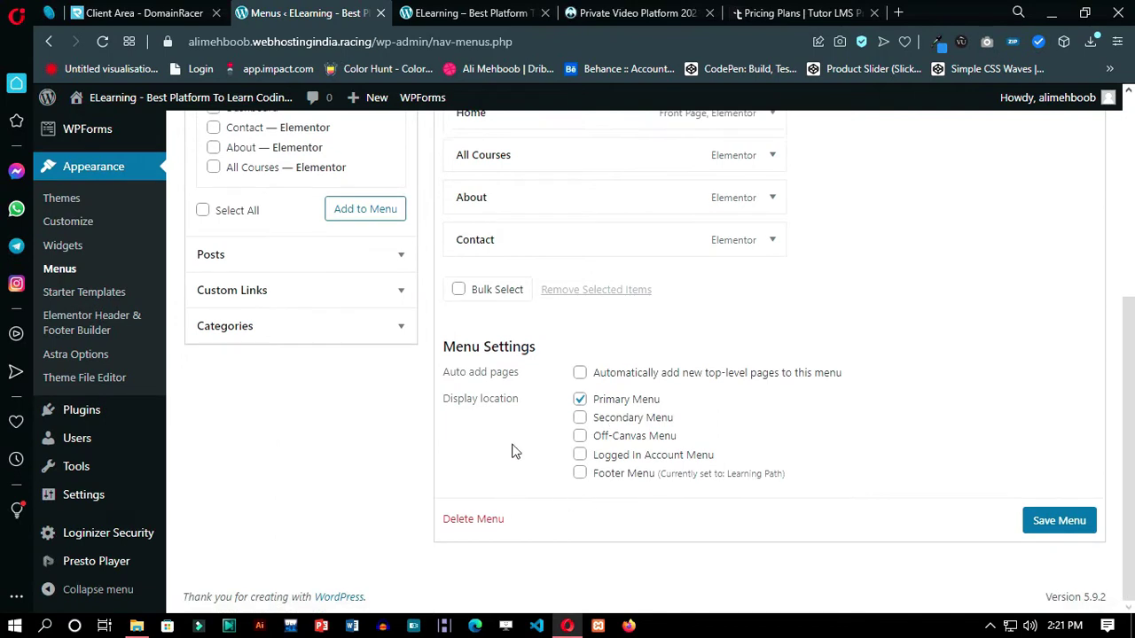
pyautogui.scroll(3, 514, 451)
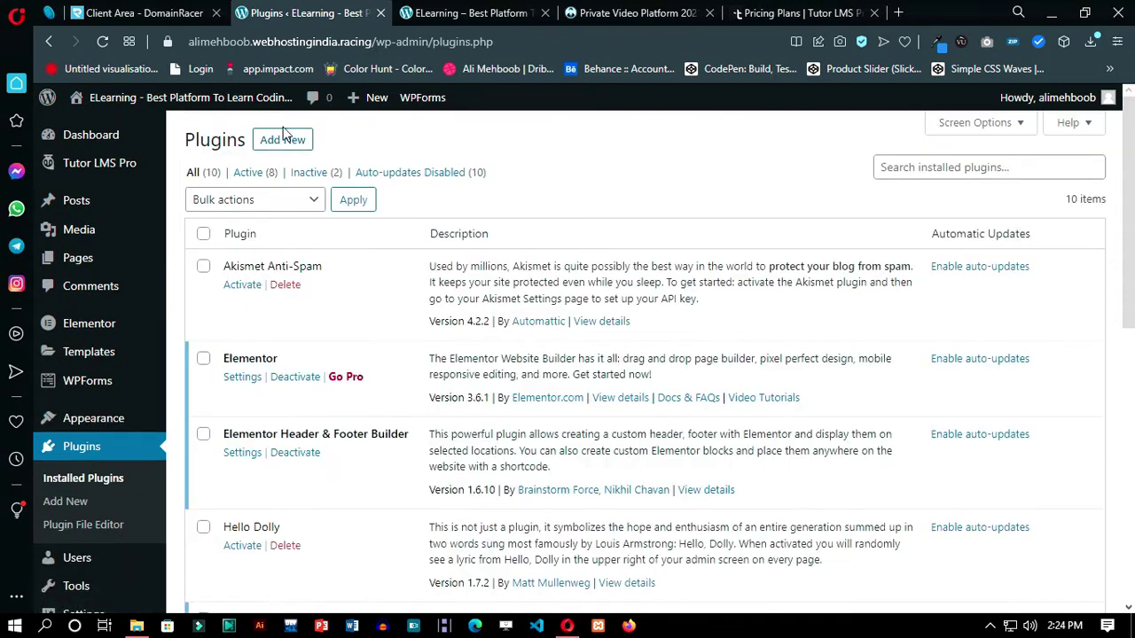
# - Search the plugin directory for "user menu", install and activate the plugin, accept its opt-in and dismiss the notice
pyautogui.click(290, 142)
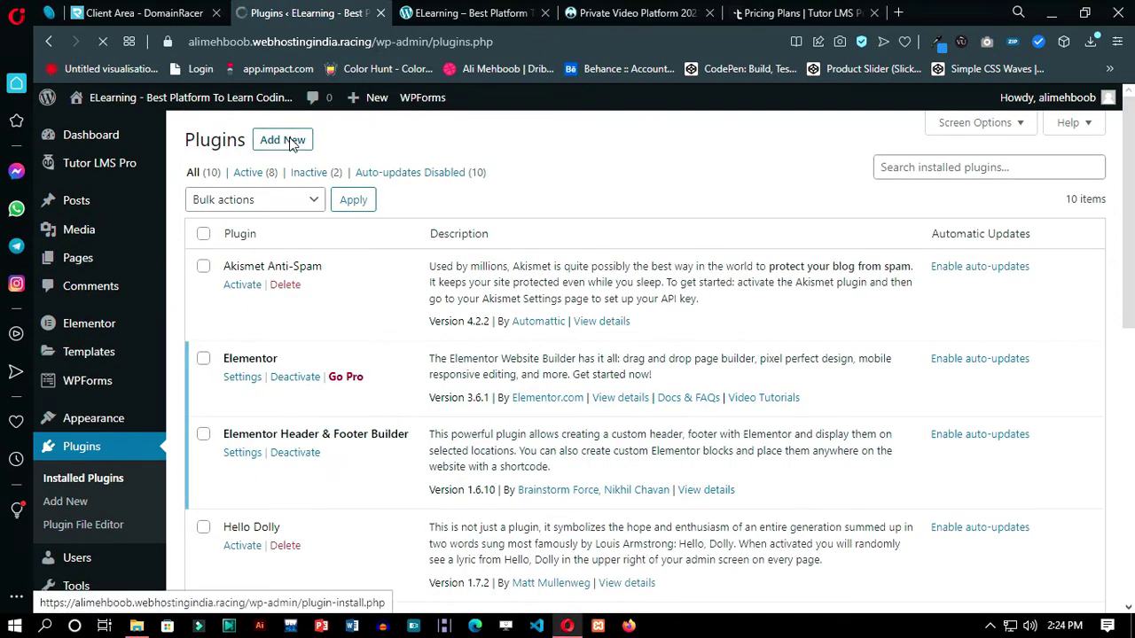
pyautogui.click(900, 186)
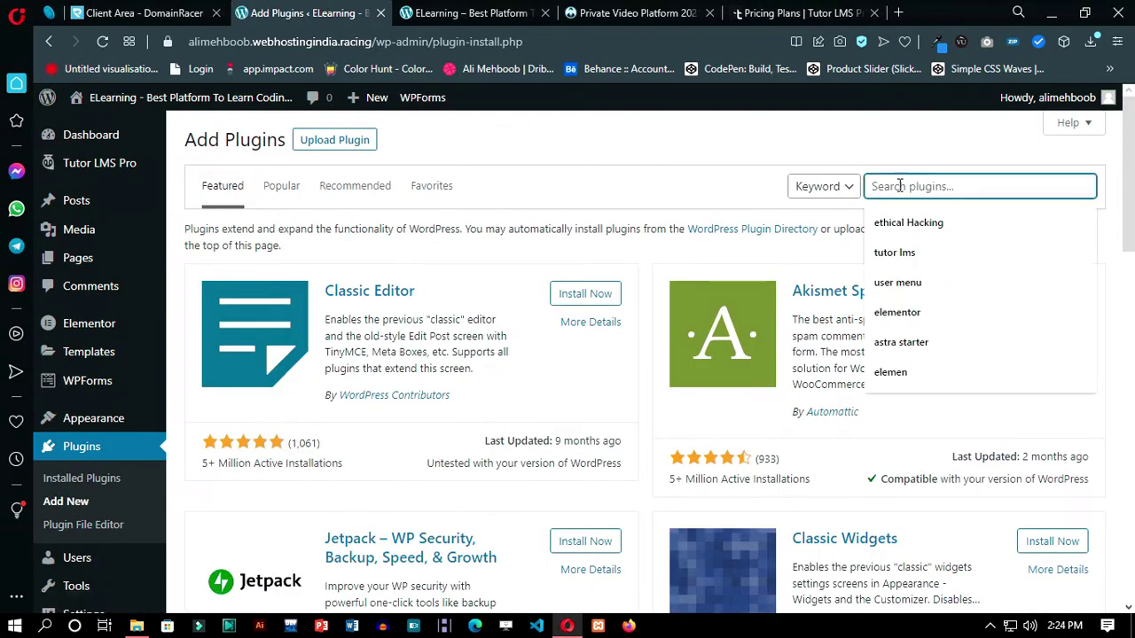
pyautogui.write('user menu')
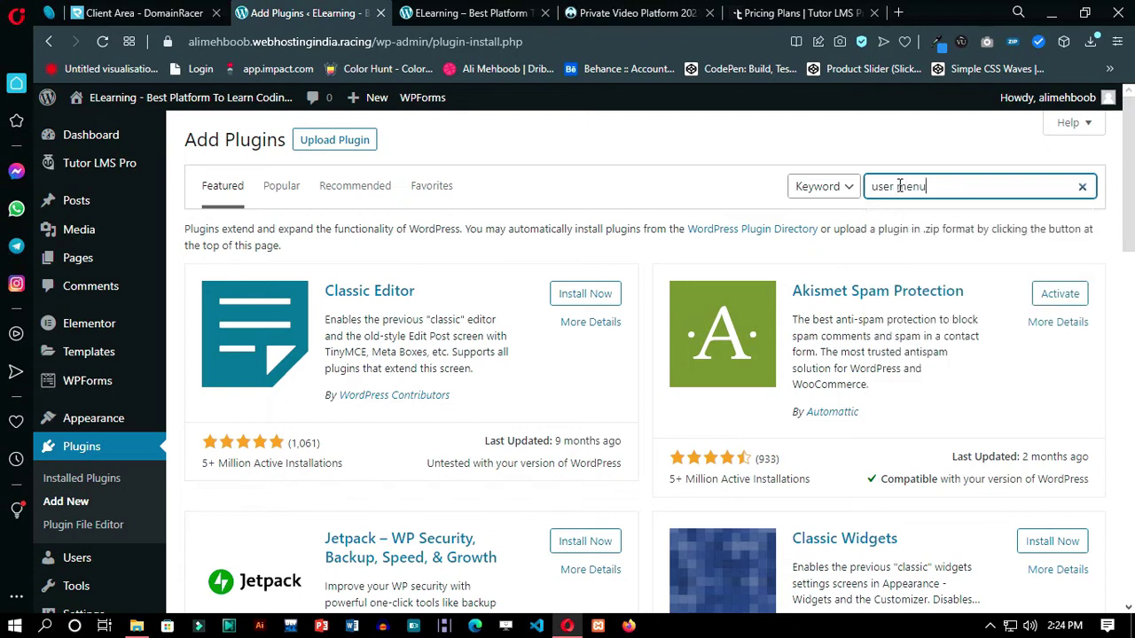
pyautogui.click(567, 284)
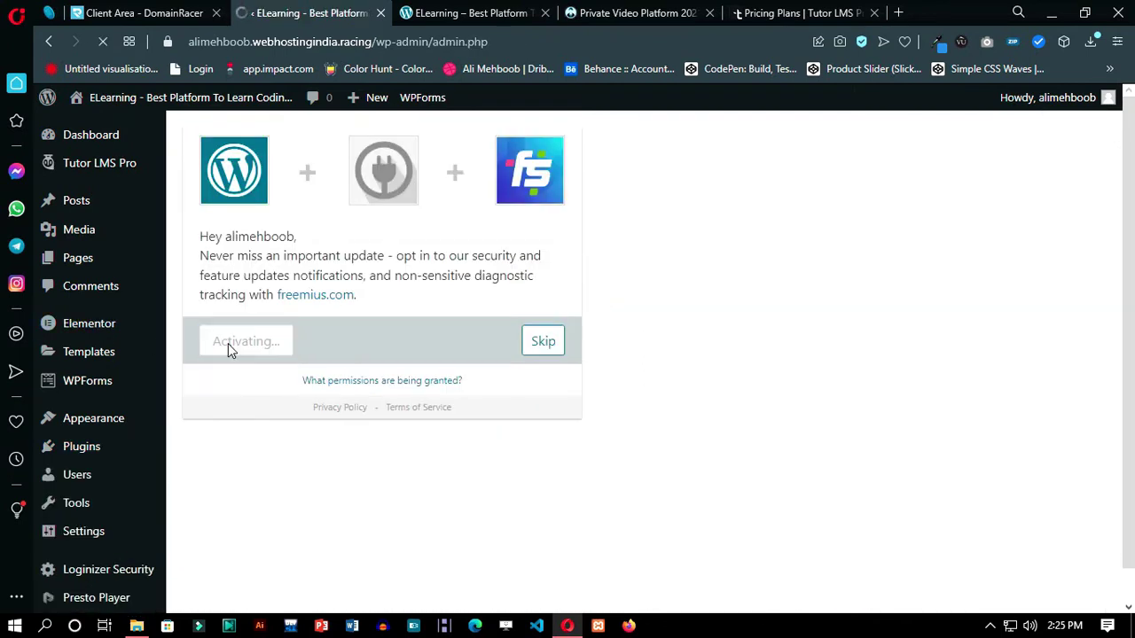
pyautogui.click(1057, 176)
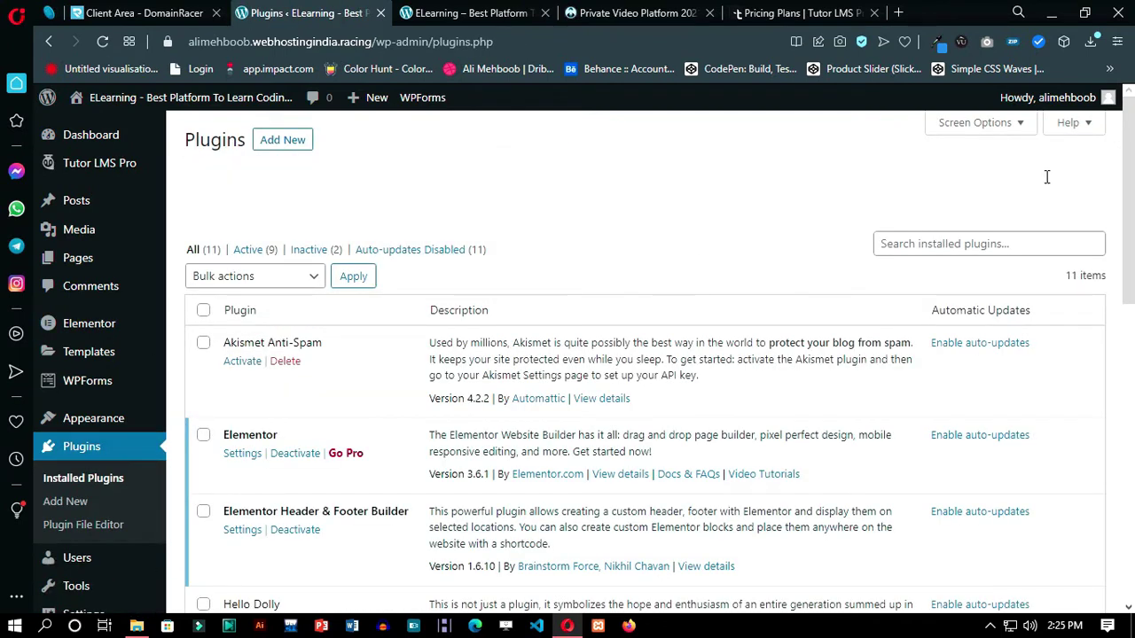
# - Reopen the Main menu in the menu editor and compare its items with the live site's header navigation
pyautogui.moveTo(88, 383)
pyautogui.moveTo(98, 432)
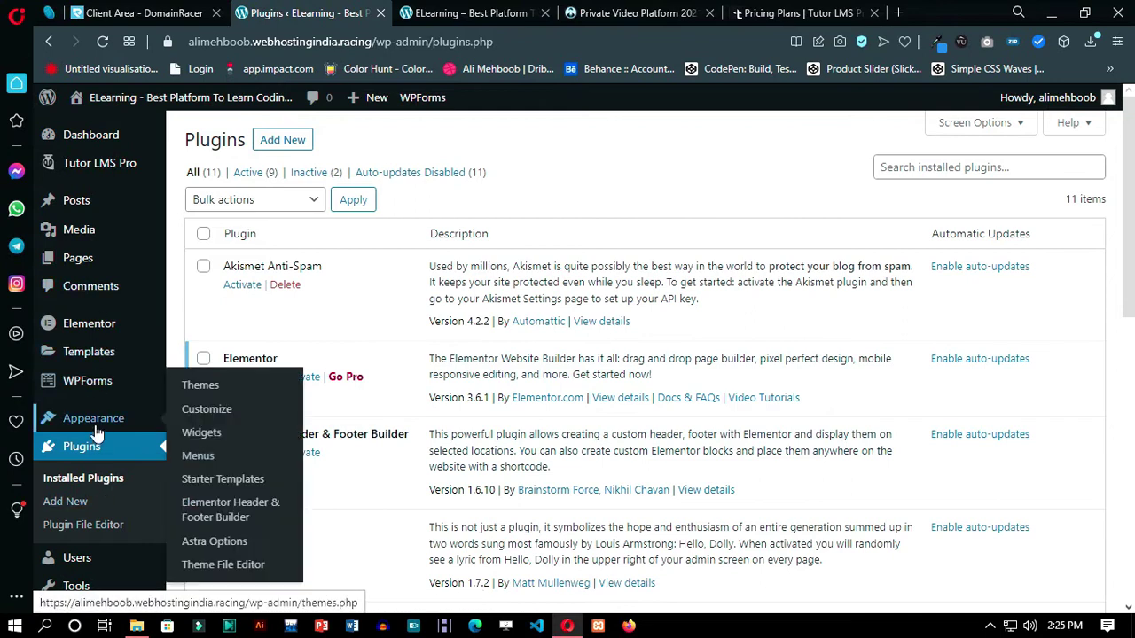
pyautogui.click(198, 456)
pyautogui.scroll(2, 490, 446)
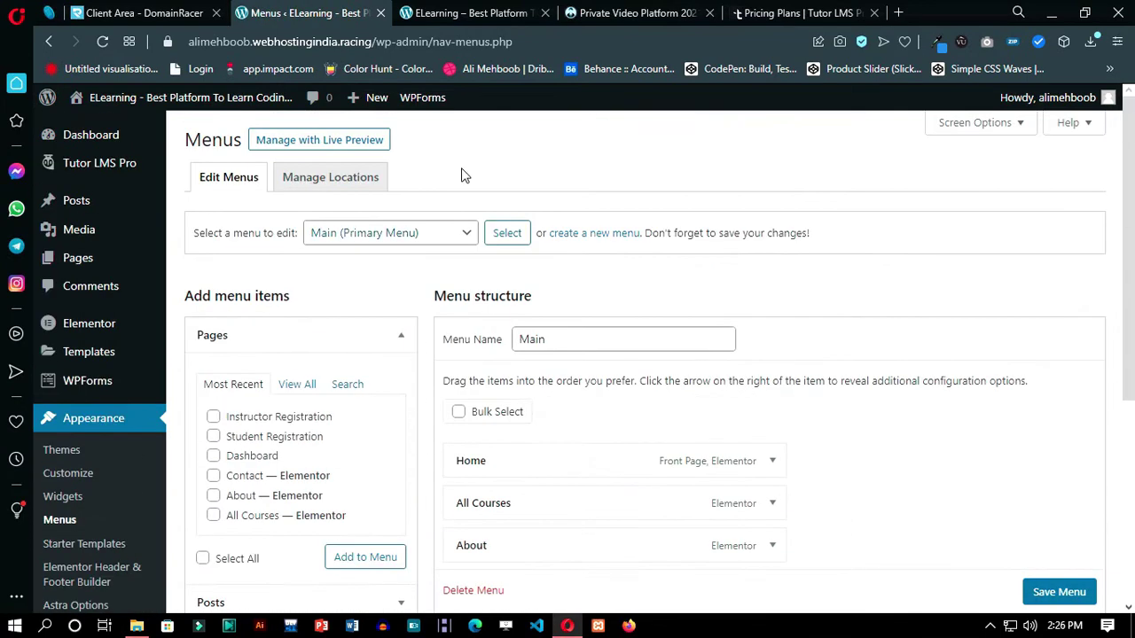
pyautogui.click(496, 10)
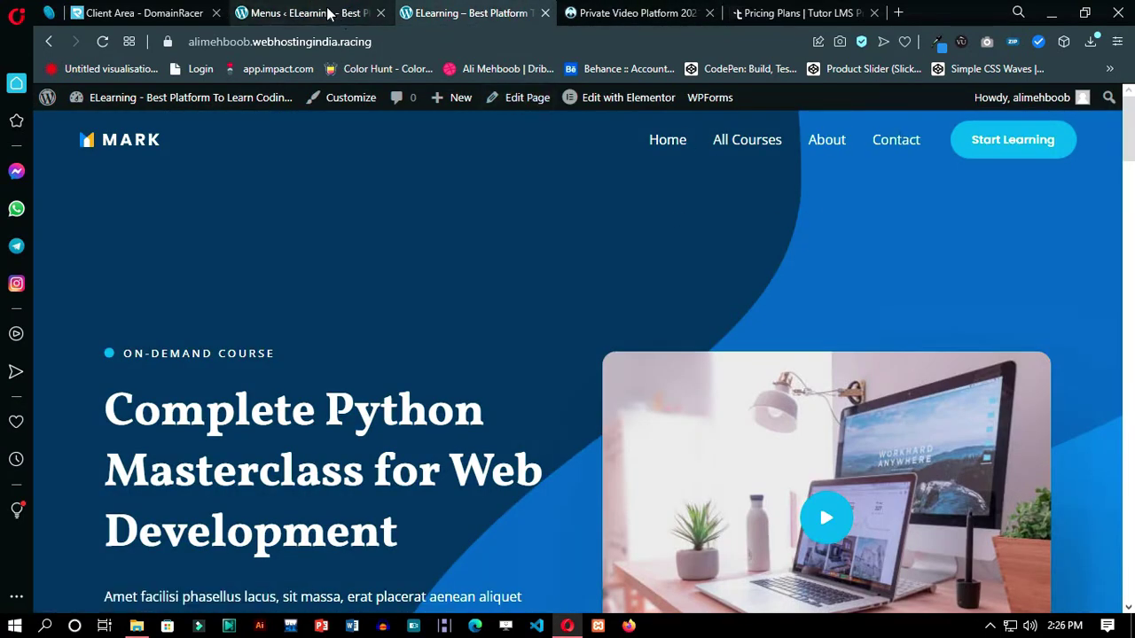
pyautogui.click(301, 13)
# - Add the Dashboard, Instructor Registration and Student Registration pages to the Main menu
pyautogui.scroll(-4, 537, 410)
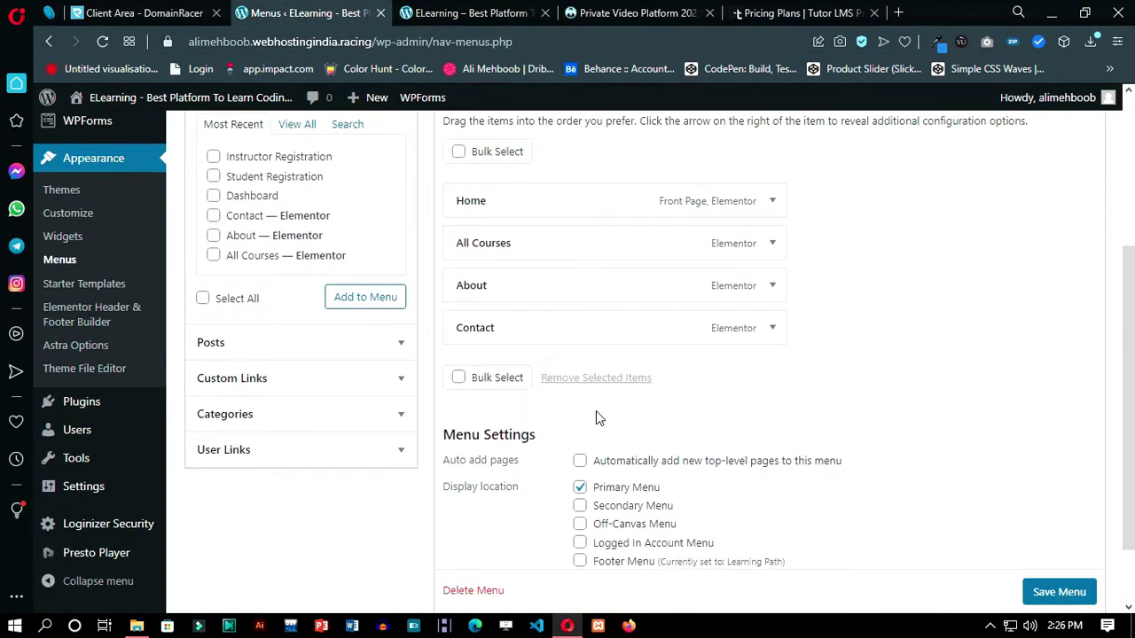
pyautogui.scroll(2, 536, 385)
pyautogui.click(291, 204)
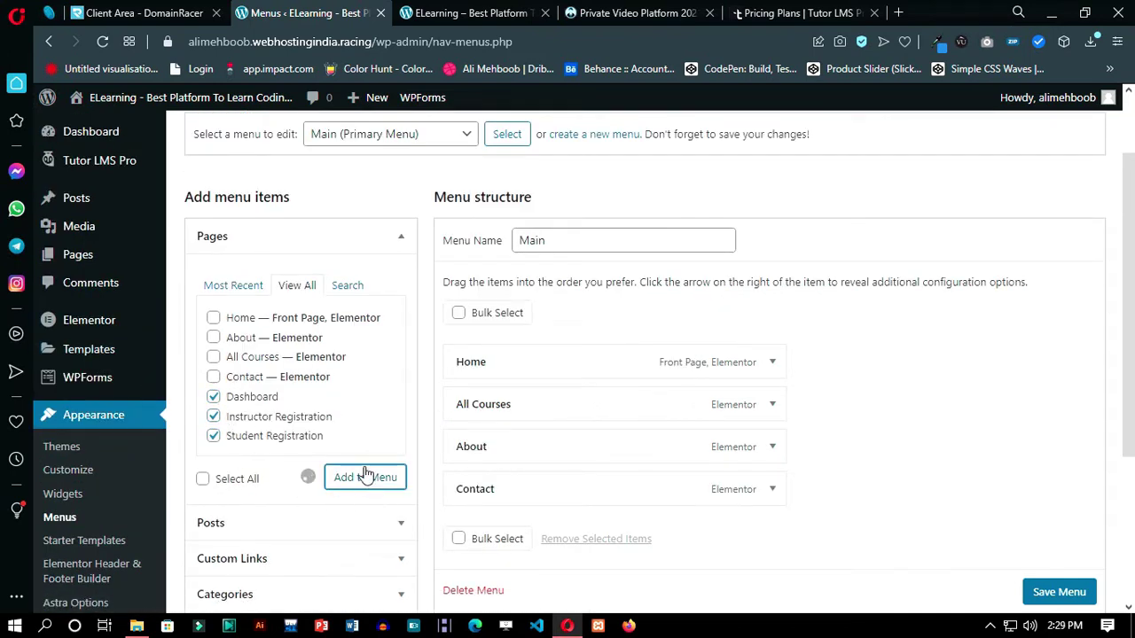
pyautogui.scroll(-2, 658, 408)
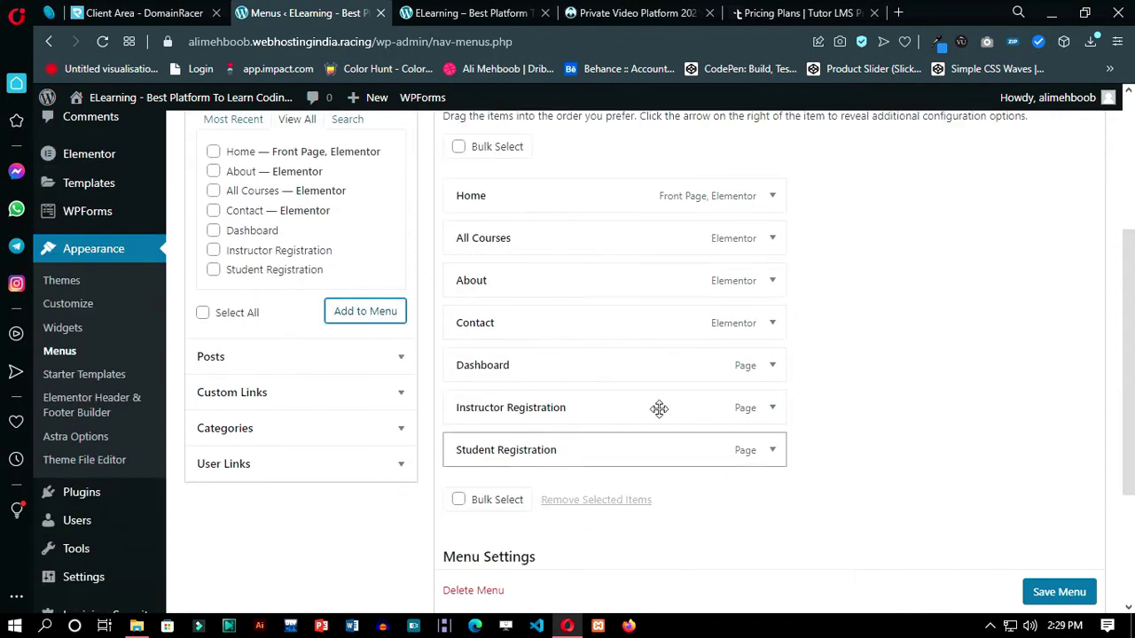
# - Make the Dashboard menu item visible only to Logged In Users
pyautogui.click(769, 365)
pyautogui.scroll(-1, 696, 394)
pyautogui.click(696, 394)
pyautogui.click(635, 443)
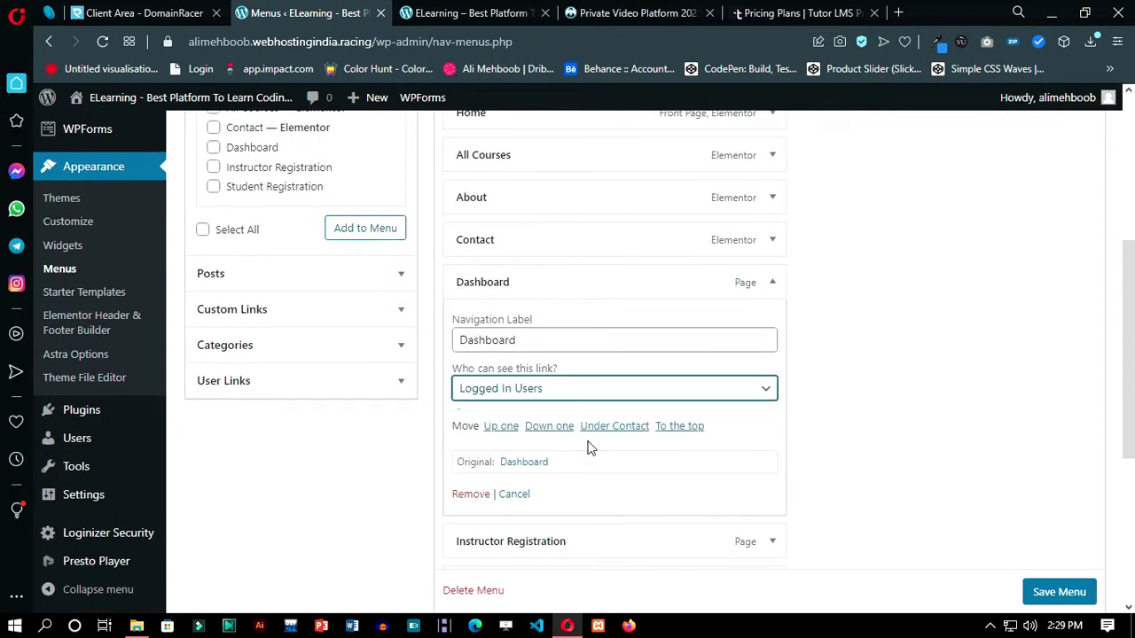
pyautogui.scroll(-2, 608, 459)
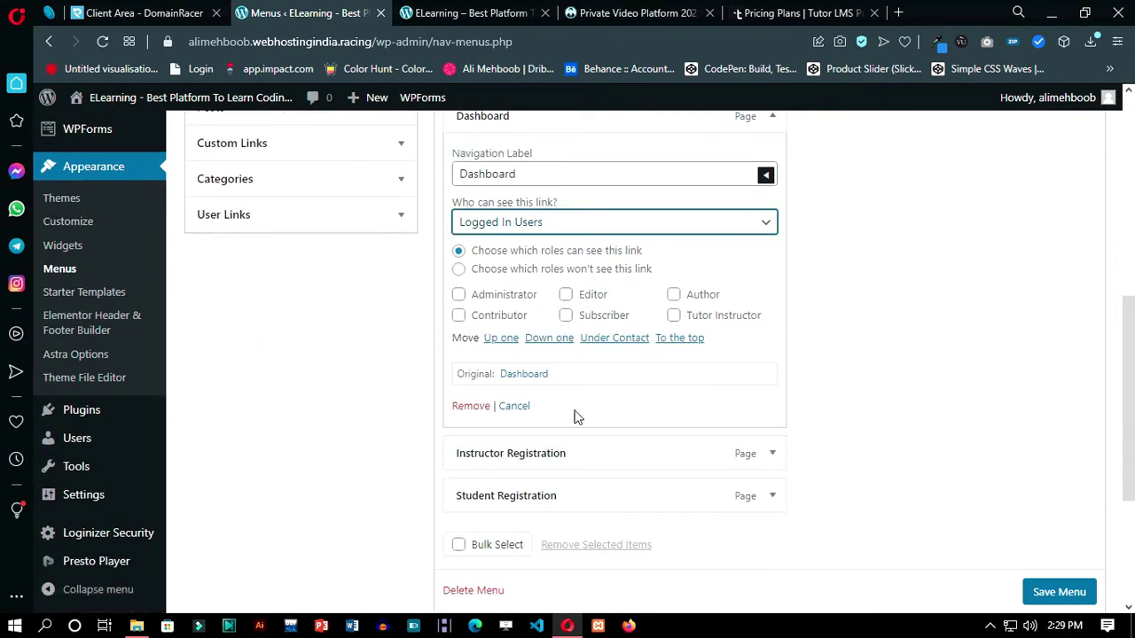
# - Change who can see the Instructor Registration menu item and collapse its settings
pyautogui.click(772, 453)
pyautogui.scroll(-2, 623, 484)
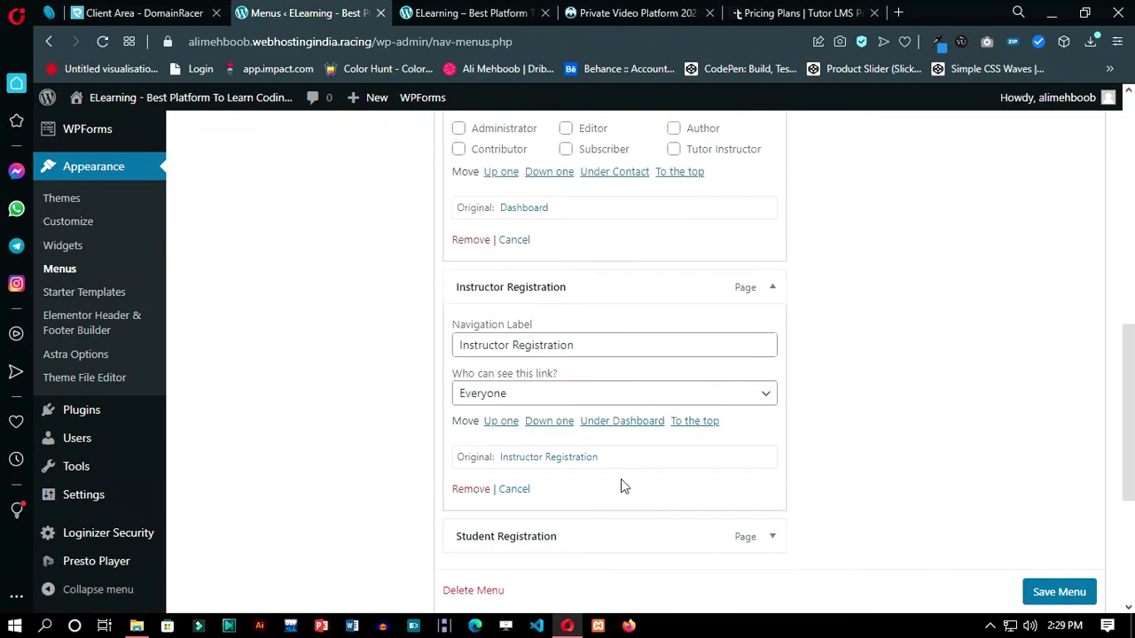
pyautogui.click(572, 397)
pyautogui.click(542, 432)
pyautogui.click(773, 287)
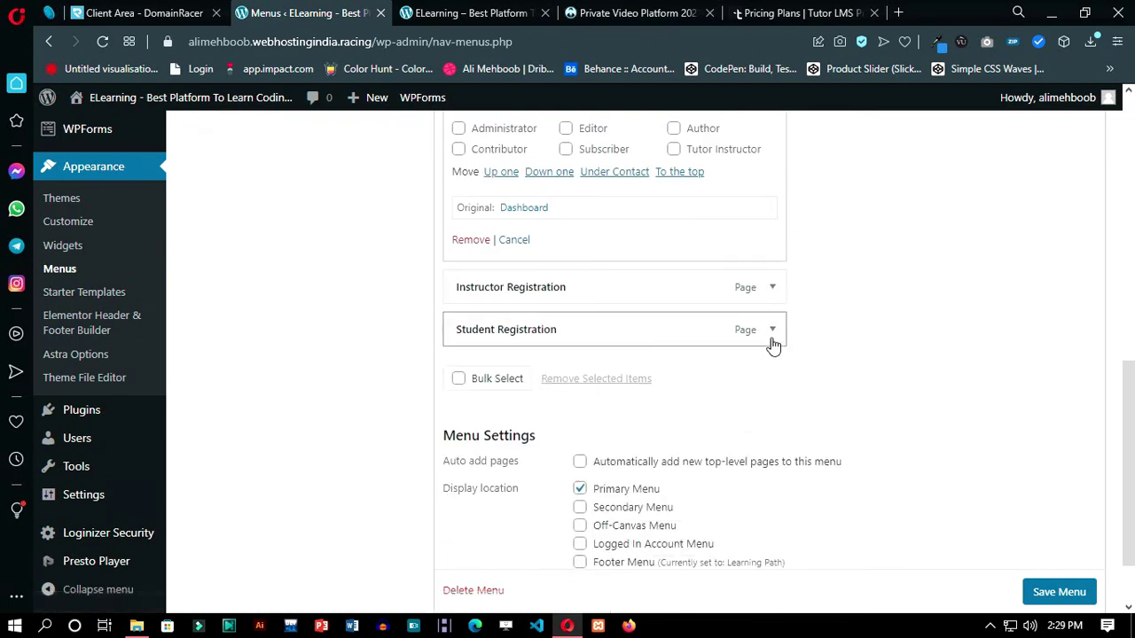
# - Make the Student Registration menu item visible only to Logged Out Users and collapse the open item settings
pyautogui.click(772, 329)
pyautogui.click(592, 436)
pyautogui.click(530, 471)
pyautogui.click(772, 329)
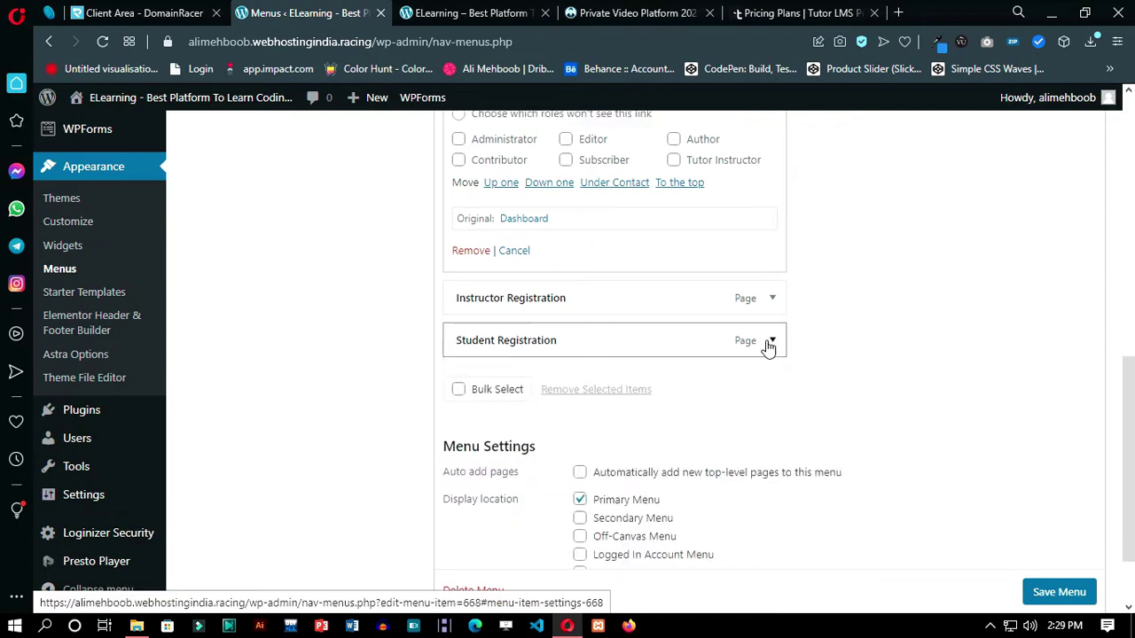
pyautogui.scroll(2, 743, 235)
pyautogui.scroll(2, 743, 235)
pyautogui.click(772, 281)
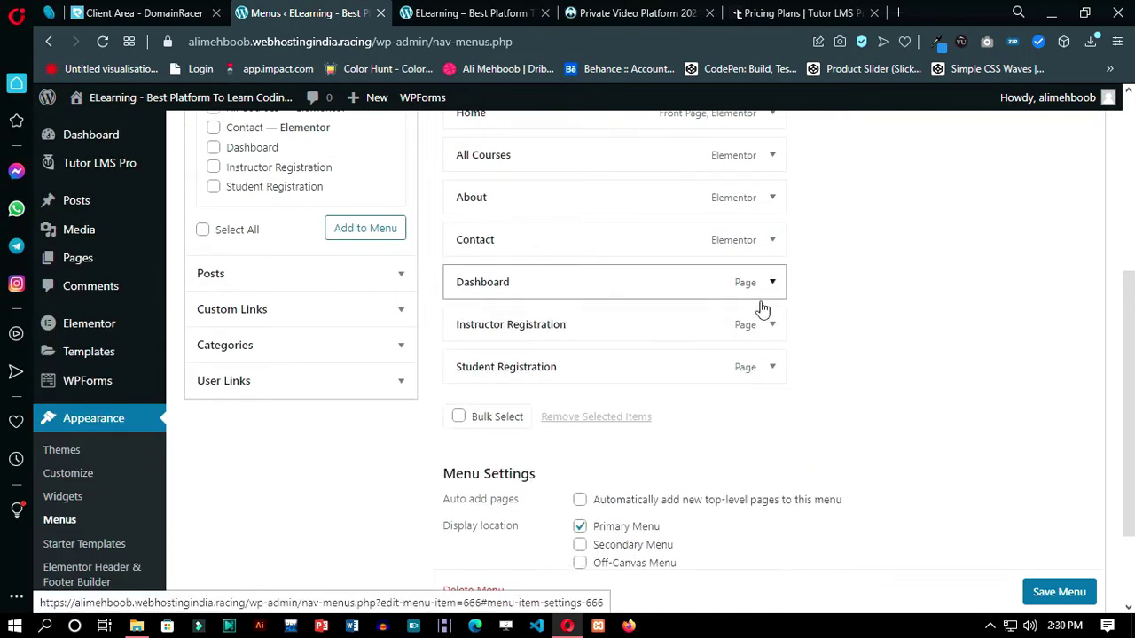
# - Add a custom link labelled Register to the Main menu and nest Instructor Registration and Student Registration beneath it
pyautogui.scroll(1, 705, 392)
pyautogui.click(400, 395)
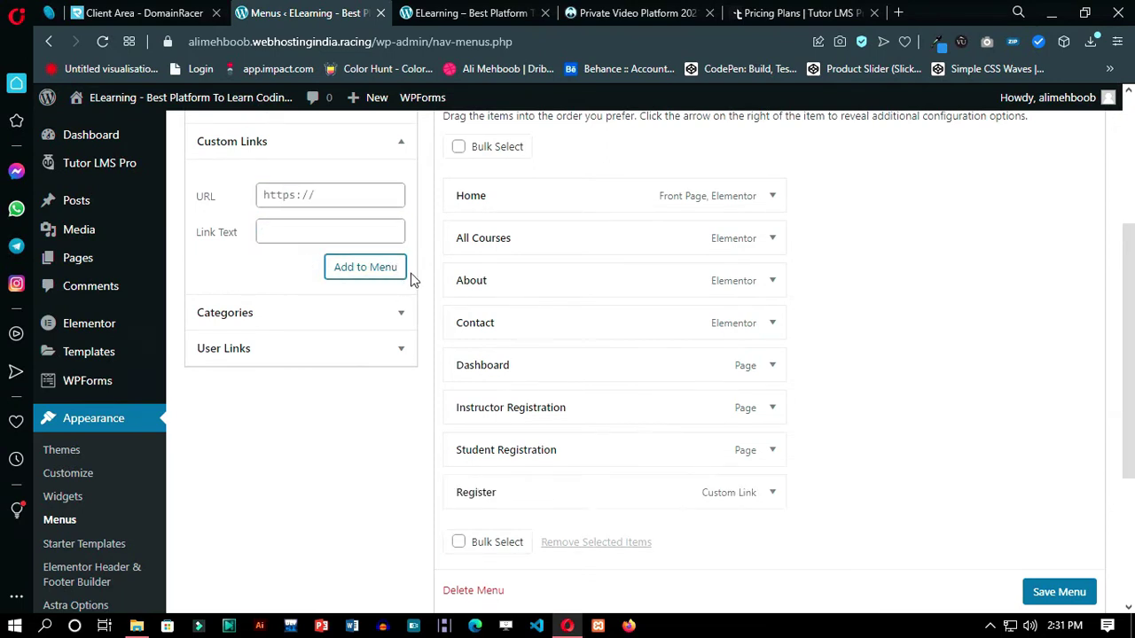
pyautogui.scroll(-2, 539, 266)
pyautogui.moveTo(539, 257); pyautogui.dragTo(596, 348)
# - Change the navigation label of the Instructor Registration sub item to Start Teaching
pyautogui.click(793, 285)
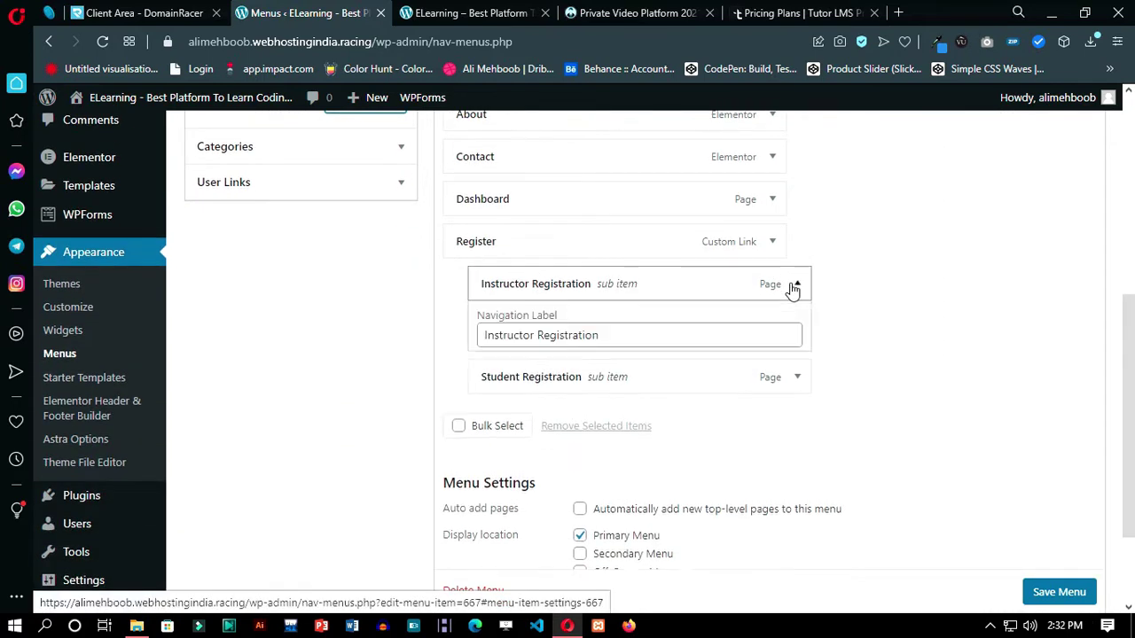
pyautogui.click(596, 342)
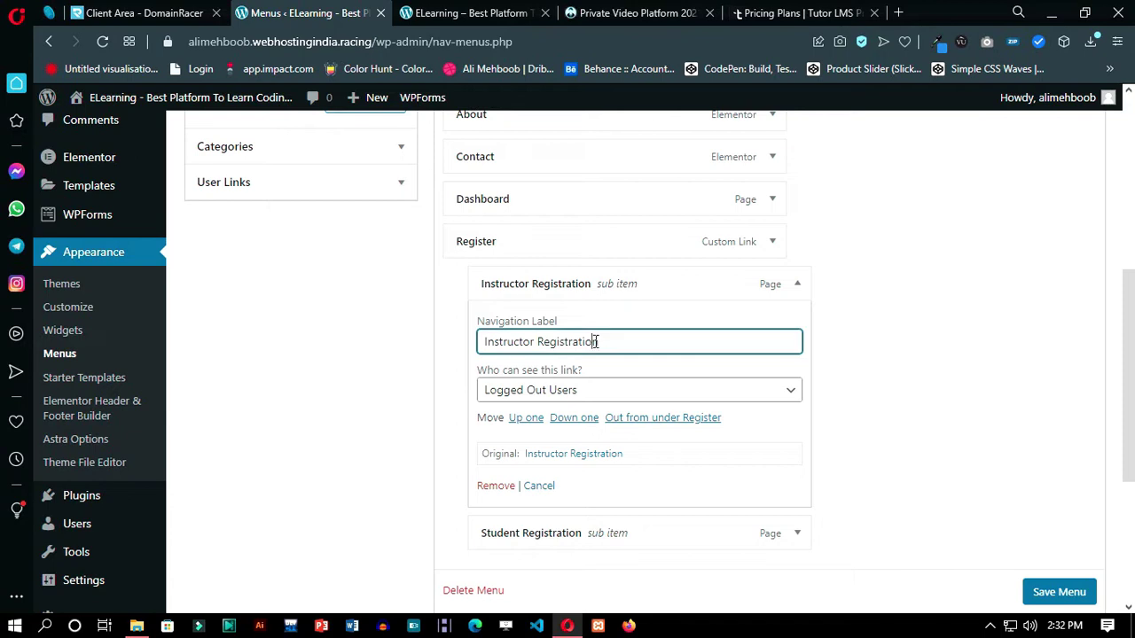
pyautogui.write('Start Teaching')
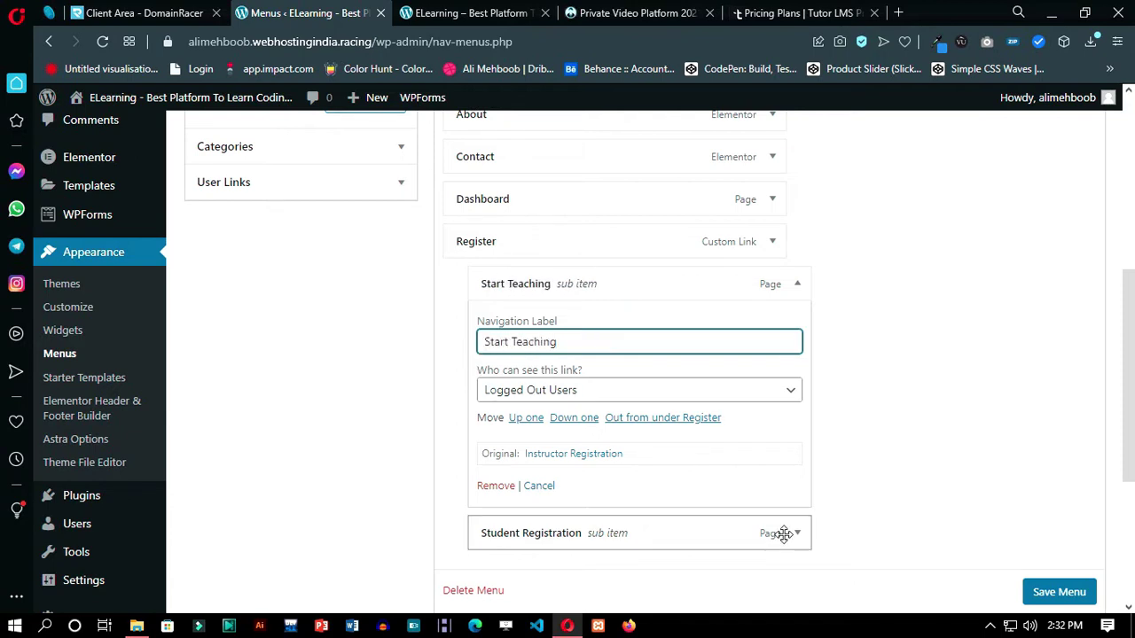
# - Change the navigation label of the Student Registration sub item to Candidate and collapse both sub items' settings
pyautogui.click(795, 533)
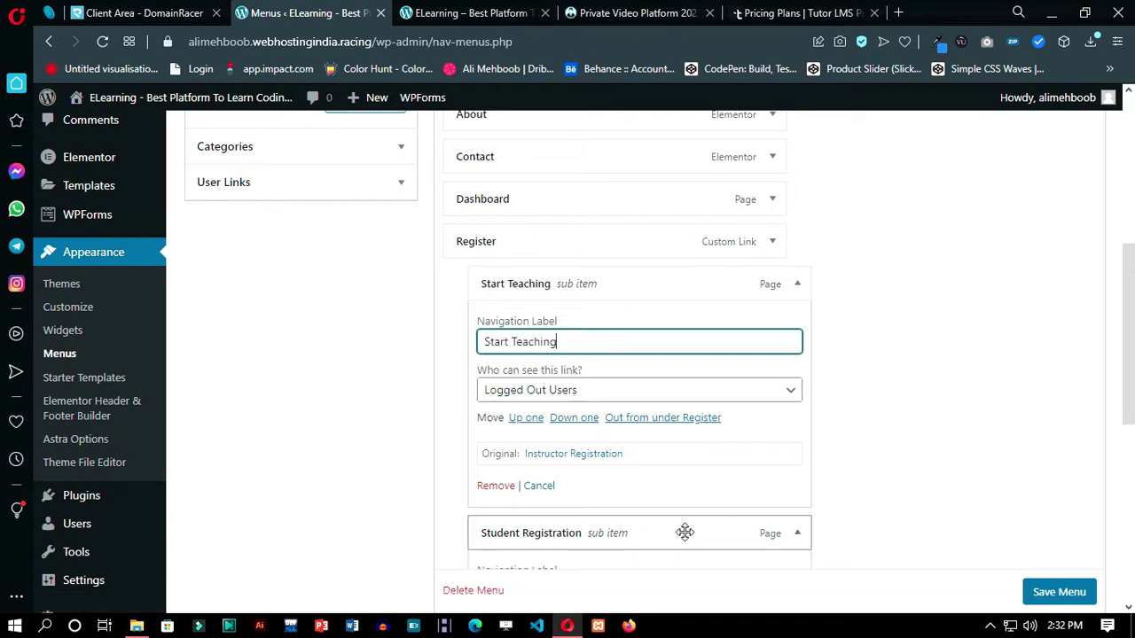
pyautogui.scroll(-1, 684, 532)
pyautogui.moveTo(608, 514); pyautogui.dragTo(461, 511)
pyautogui.write('Candidate')
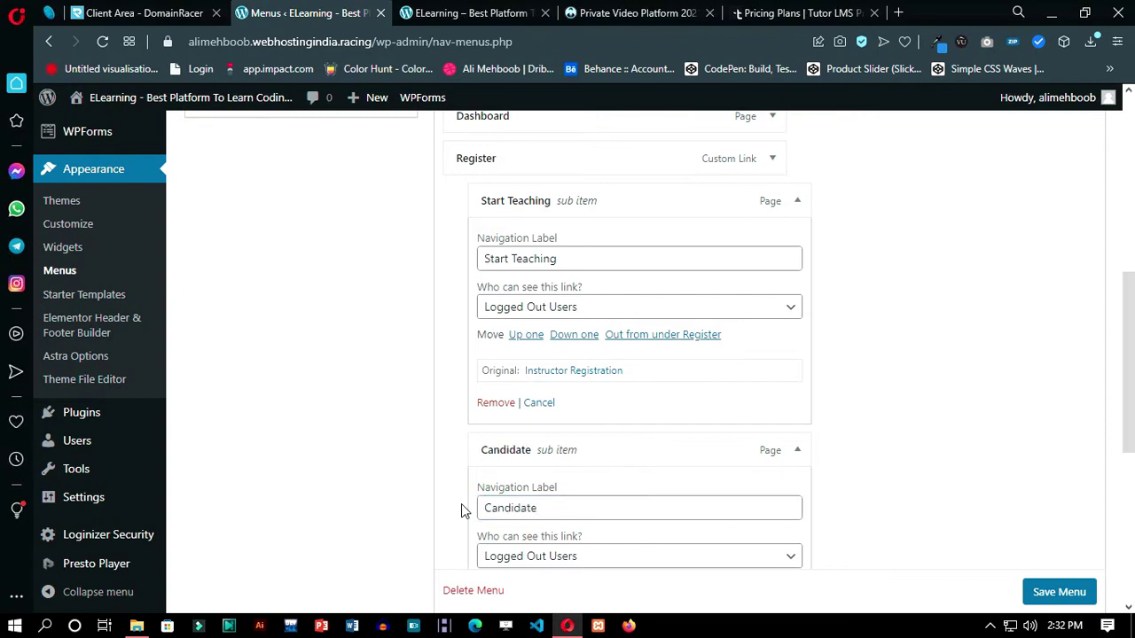
pyautogui.click(797, 201)
pyautogui.click(797, 241)
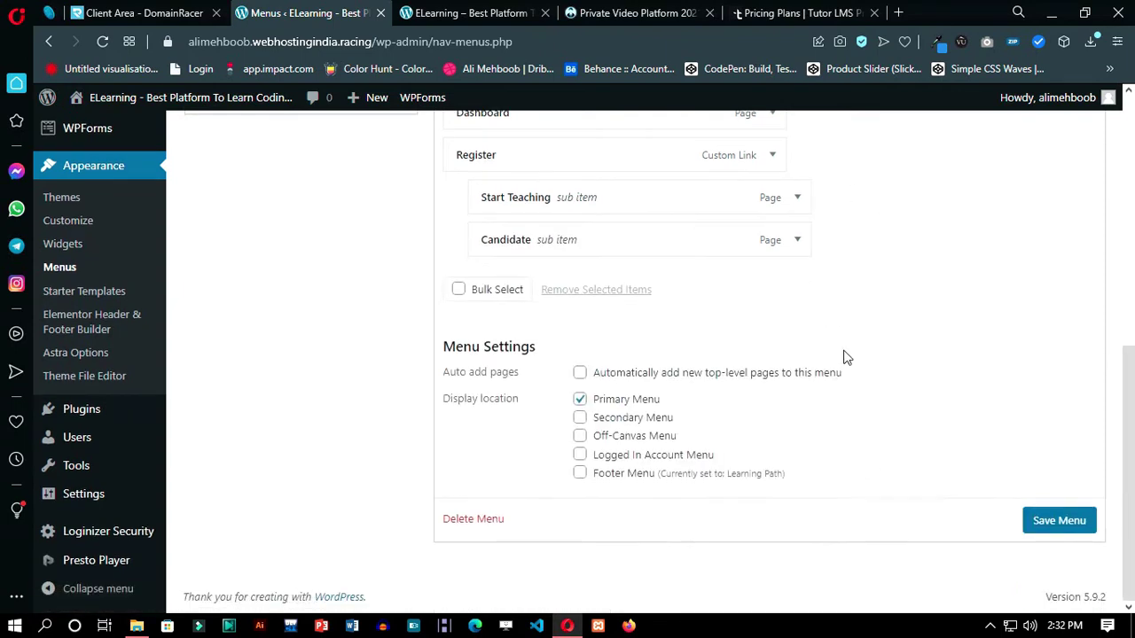
# - Save the Main menu and check the header navigation on the live site
pyautogui.click(1042, 523)
pyautogui.scroll(1, 889, 454)
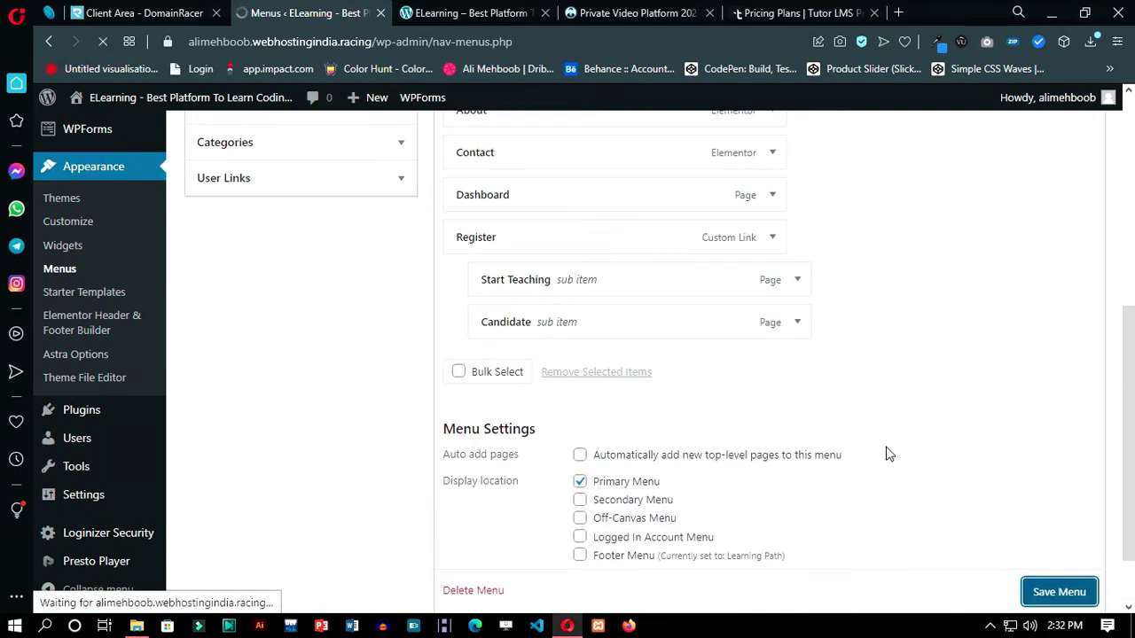
pyautogui.scroll(-3, 884, 450)
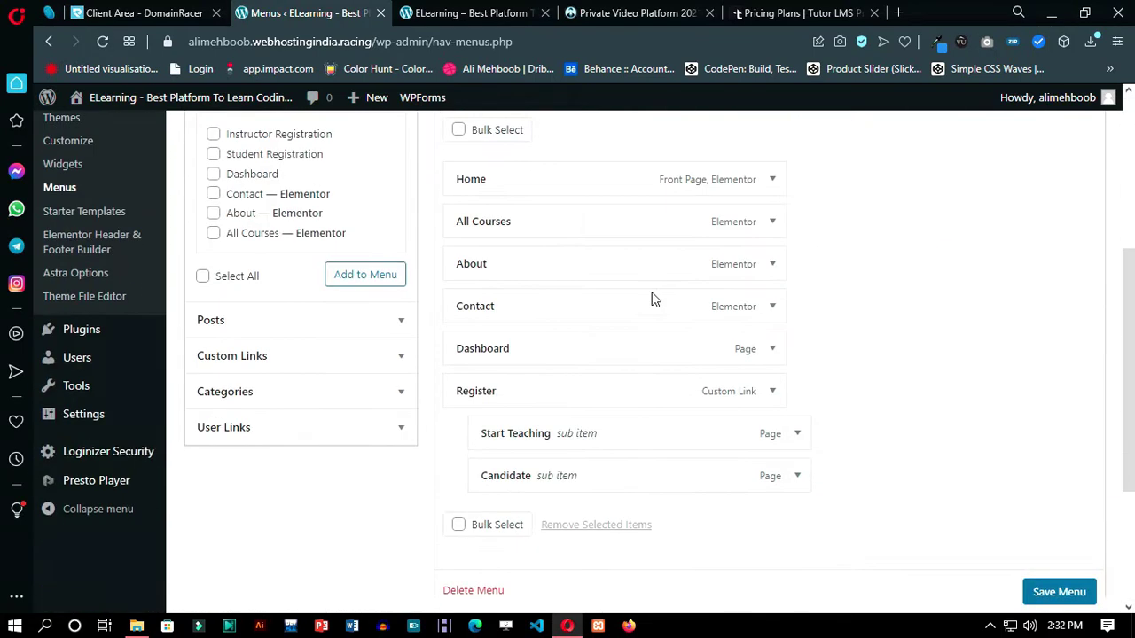
pyautogui.click(480, 15)
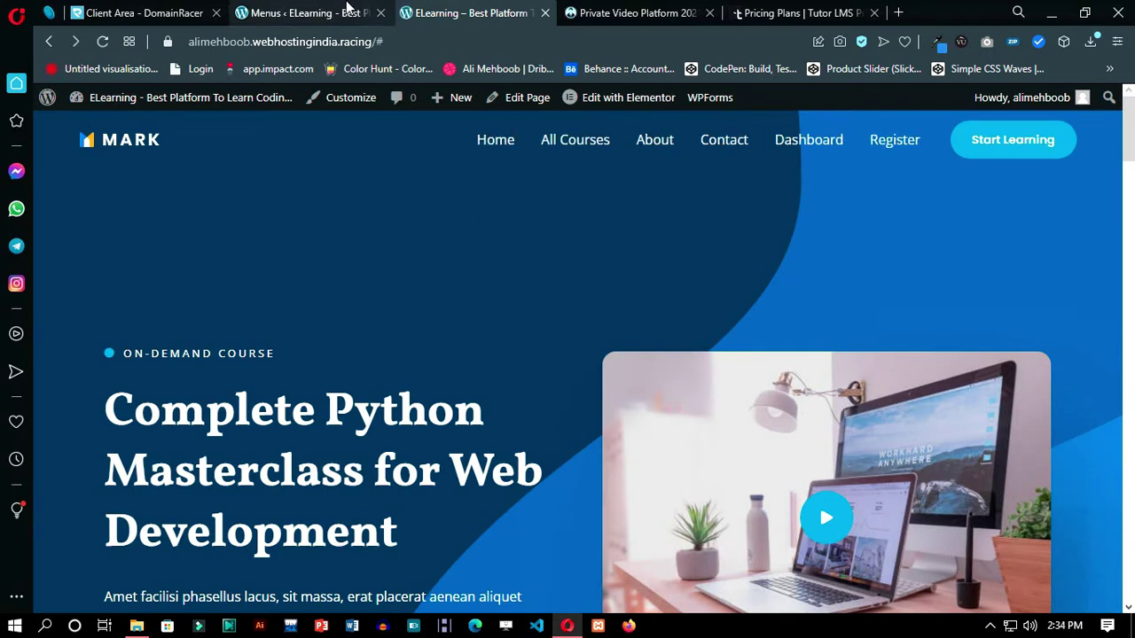
pyautogui.click(347, 10)
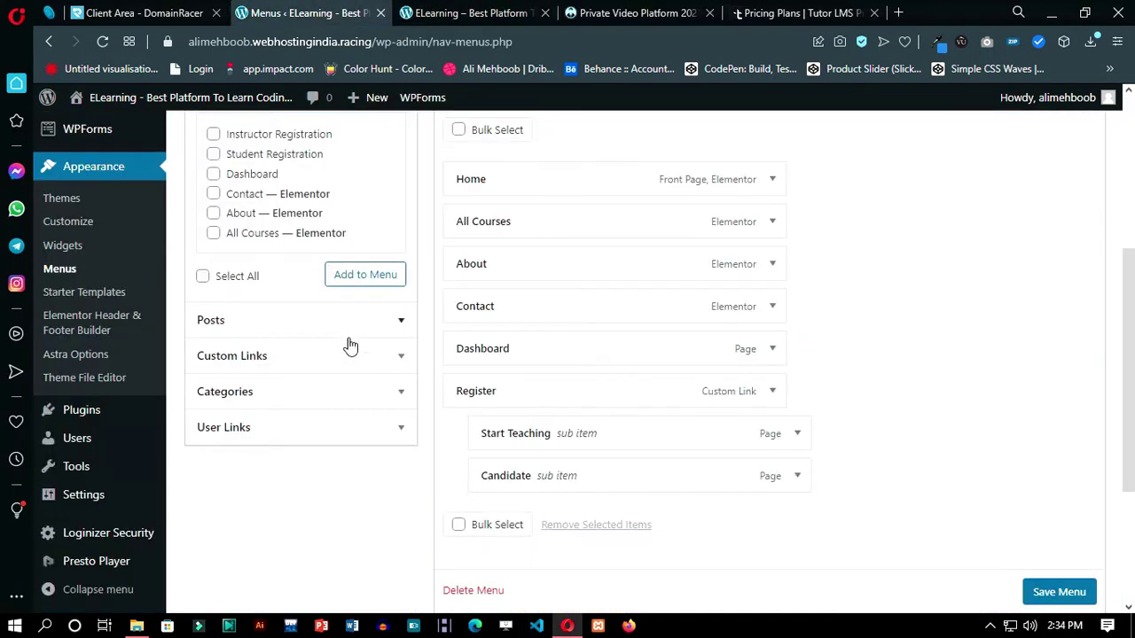
# - Add the Login and Logout user links to the Main menu, rearranging them before saving
pyautogui.click(396, 427)
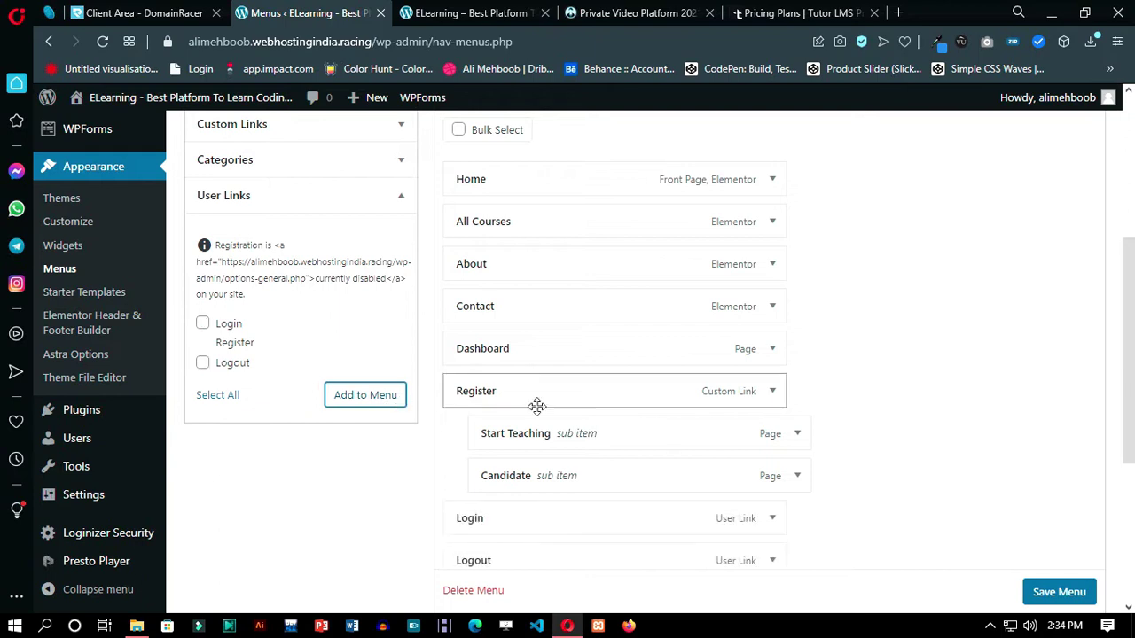
pyautogui.scroll(-2, 533, 443)
pyautogui.moveTo(543, 370); pyautogui.dragTo(506, 313)
pyautogui.moveTo(517, 485); pyautogui.dragTo(510, 346)
pyautogui.scroll(-4, 1019, 532)
pyautogui.click(1049, 546)
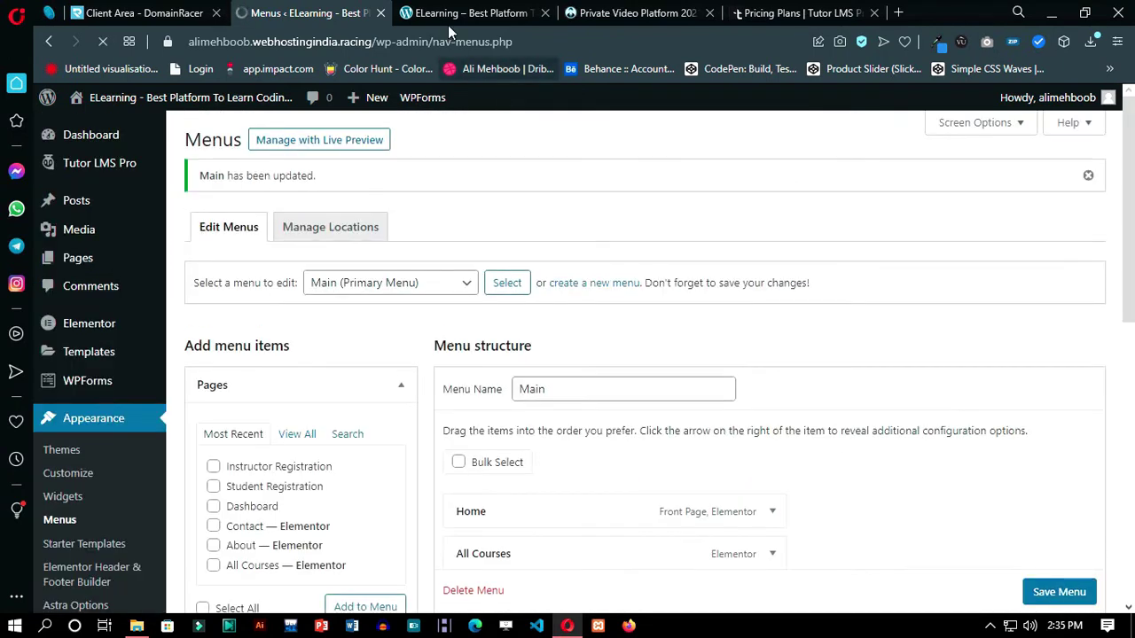
# - Set the Register item in the Main menu to be seen only by Logged Out Users and save the menu
pyautogui.click(448, 17)
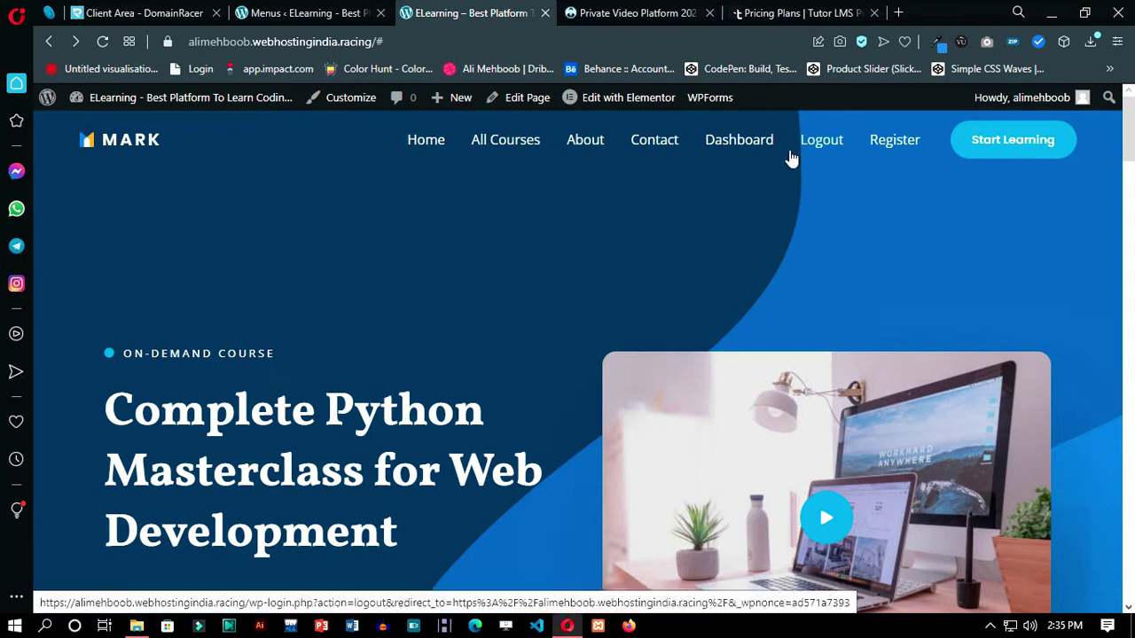
pyautogui.click(301, 13)
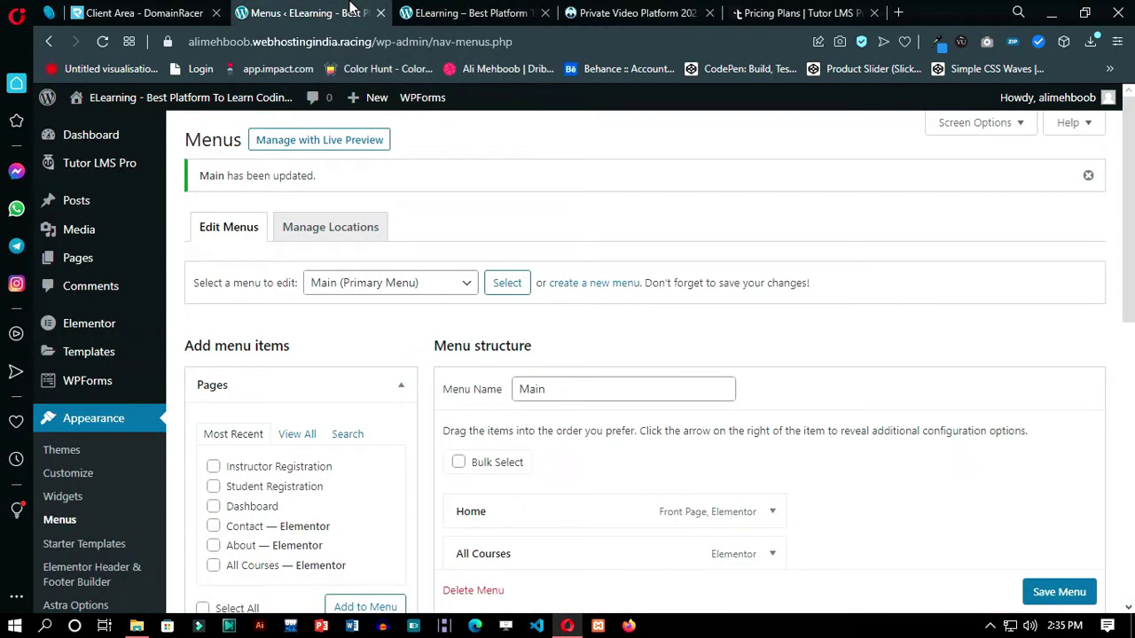
pyautogui.scroll(-2, 702, 355)
pyautogui.scroll(-3, 772, 319)
pyautogui.click(772, 308)
pyautogui.scroll(-1, 664, 393)
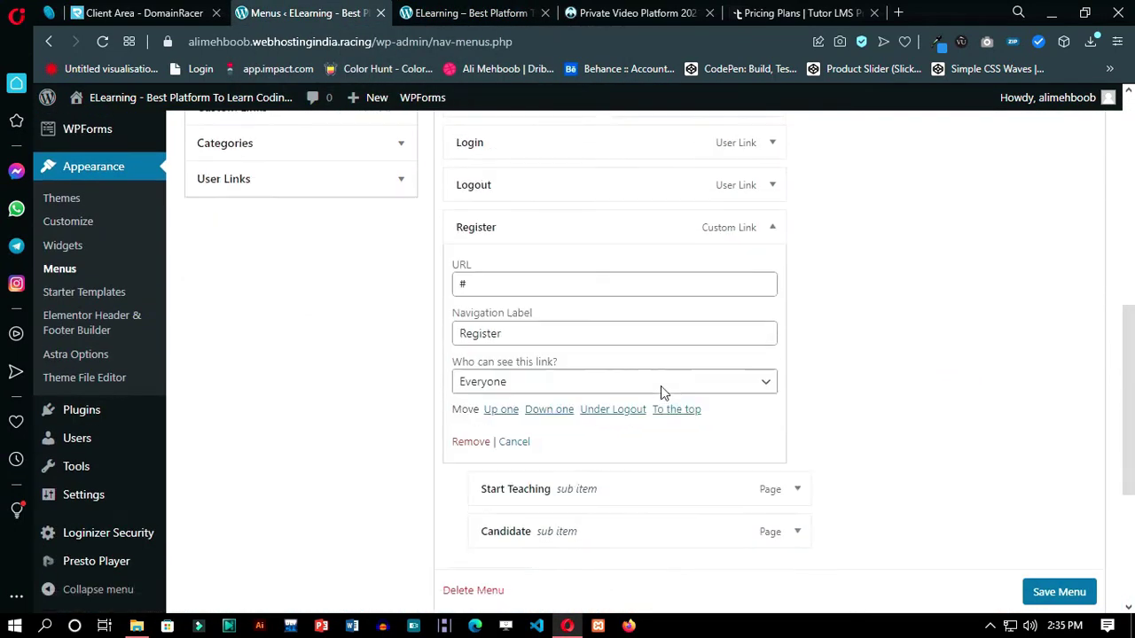
pyautogui.click(714, 389)
pyautogui.click(506, 418)
pyautogui.scroll(-3, 887, 444)
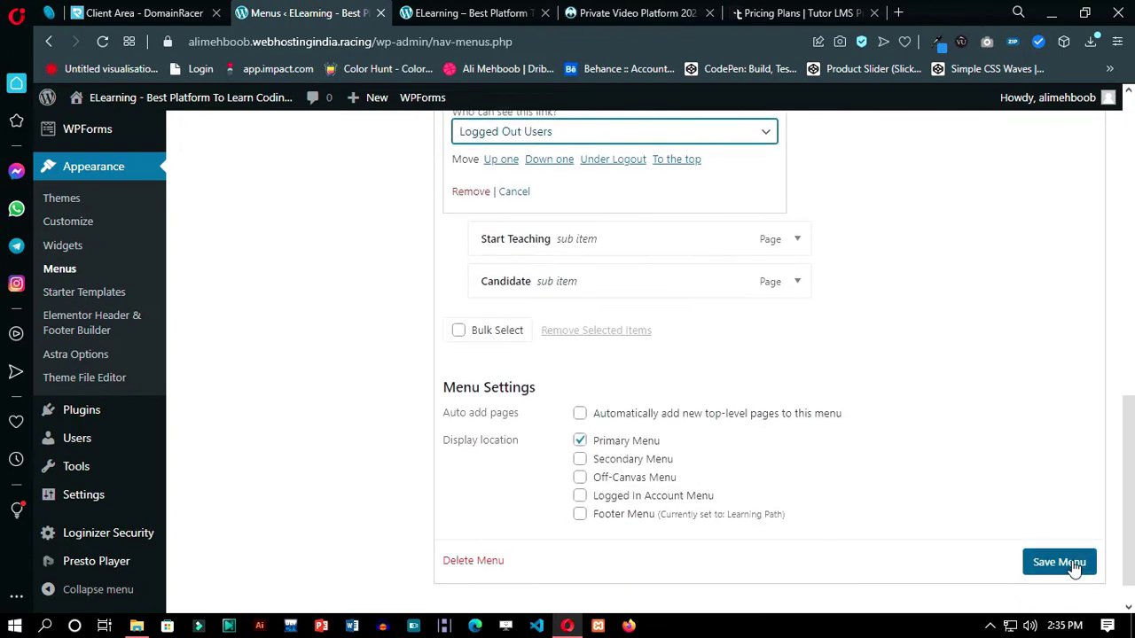
pyautogui.click(1046, 546)
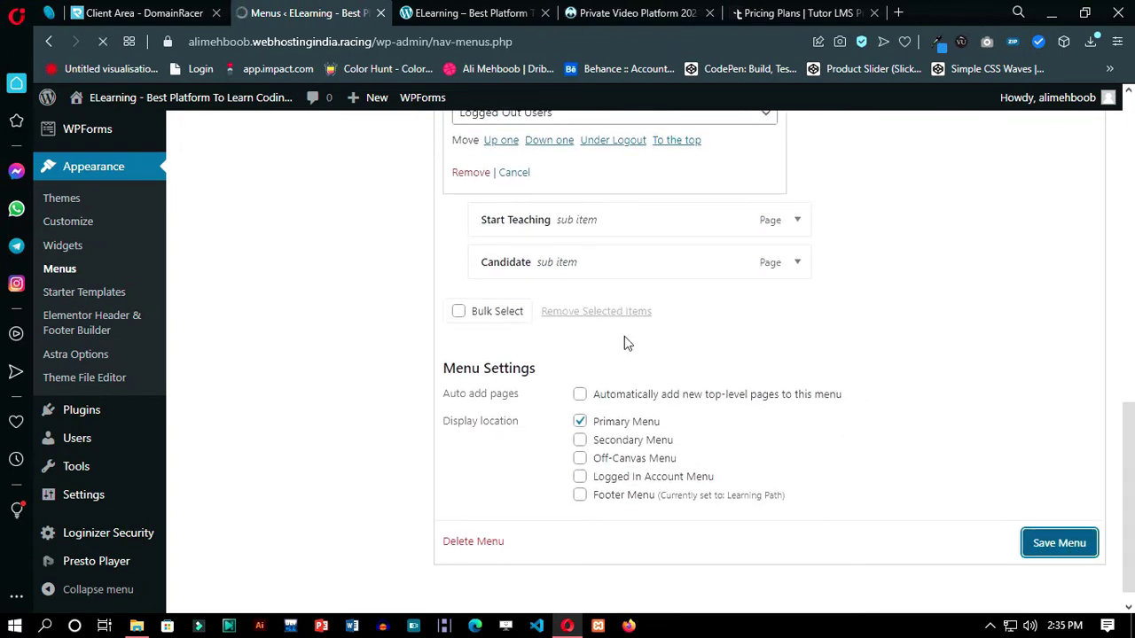
# - Copy the home page address of the live site without the trailing "/#"
pyautogui.hotkey('ctrl', 'Tab')
pyautogui.click(376, 43)
pyautogui.click(387, 43)
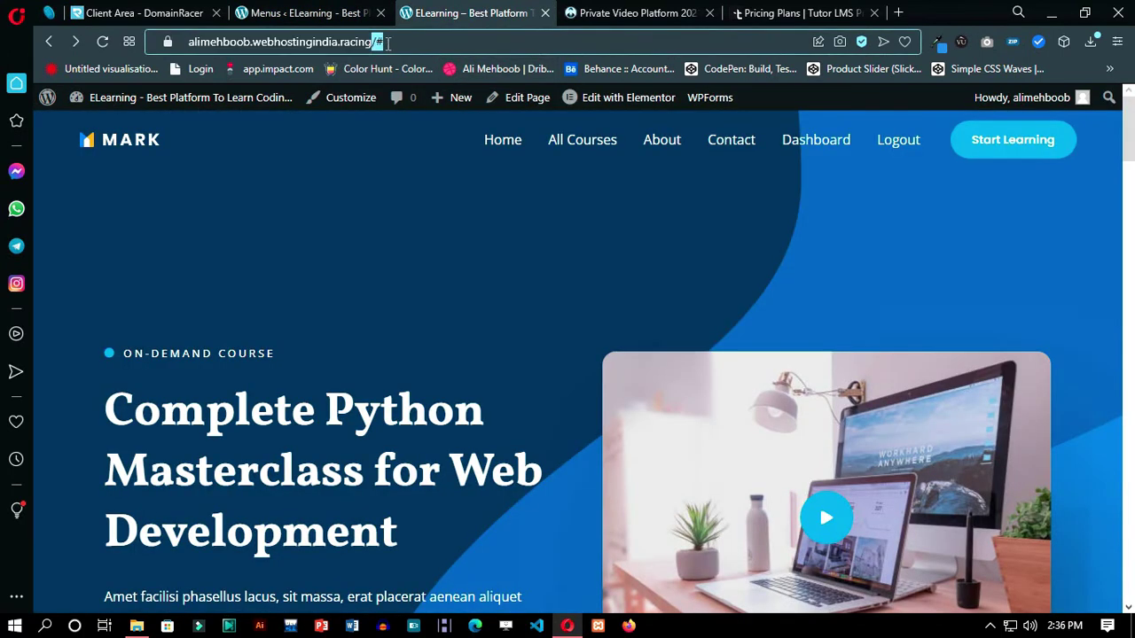
pyautogui.press('BackSpace')
pyautogui.hotkey('ctrl', 'a')
pyautogui.hotkey('ctrl', 'c')
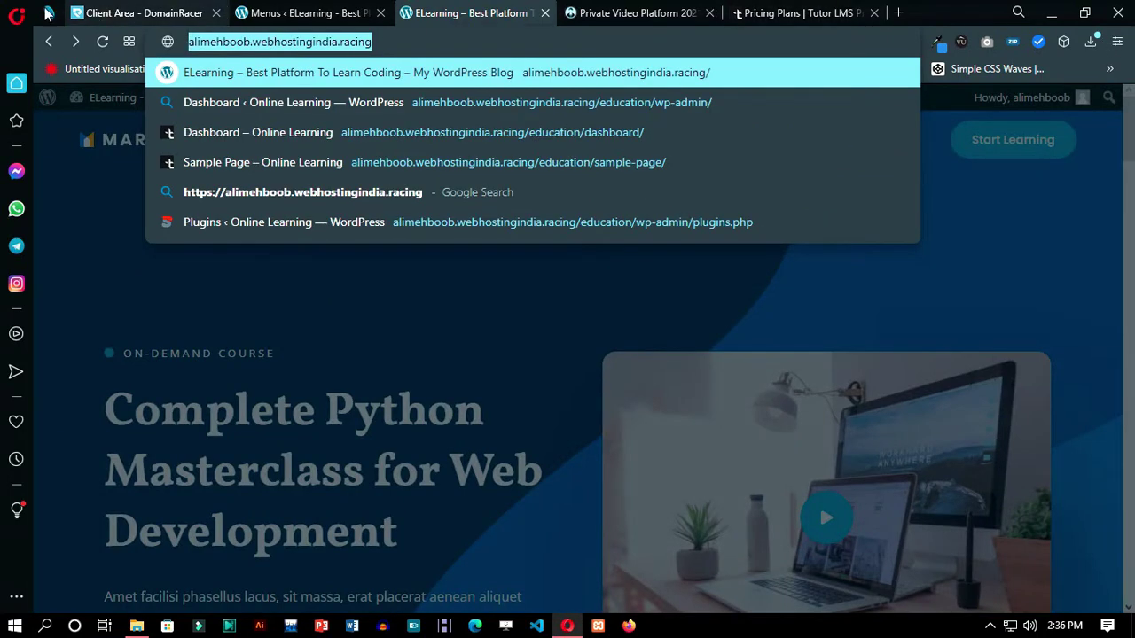
# - Load the site's home page in a new private browsing window
pyautogui.click(16, 12)
pyautogui.click(71, 83)
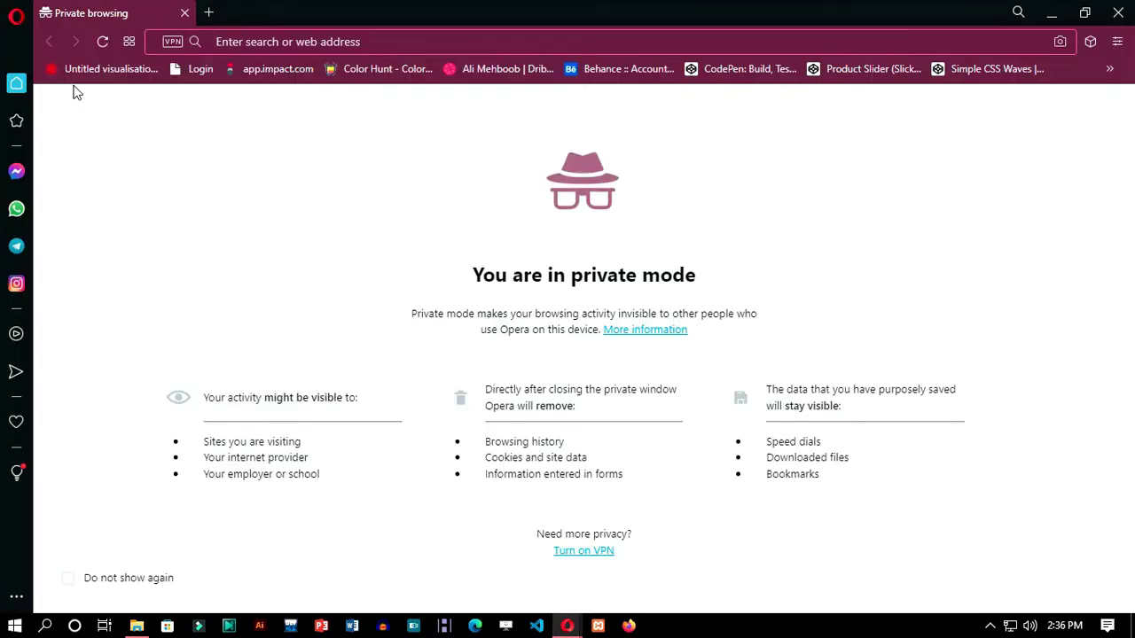
pyautogui.hotkey('ctrl', 'v')
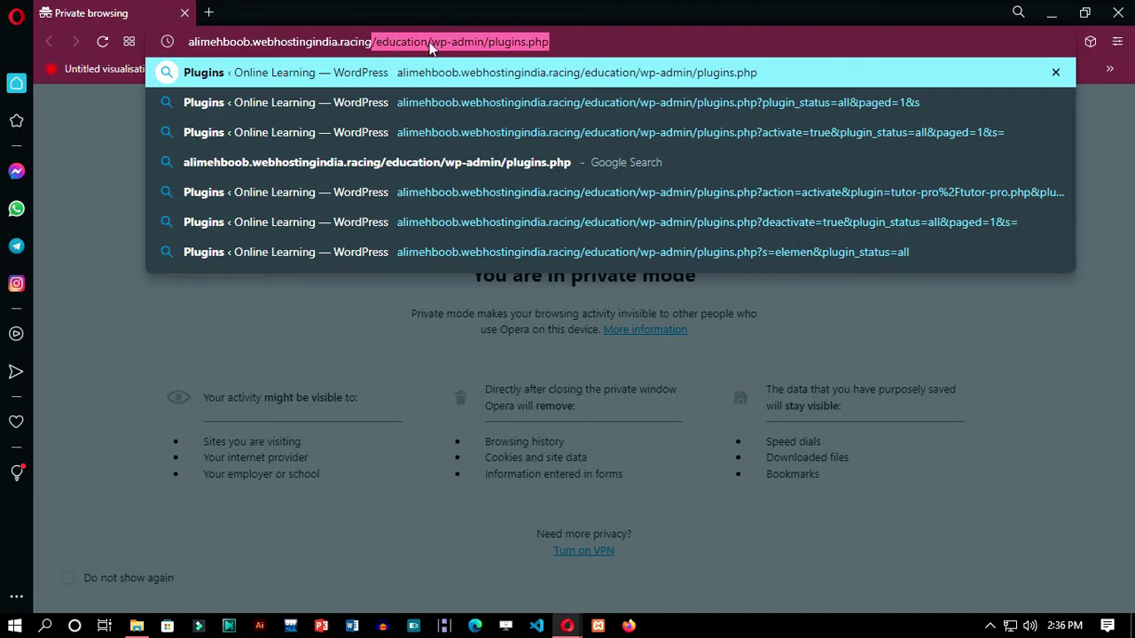
pyautogui.write('/')
pyautogui.press('Delete')
pyautogui.press('Return')
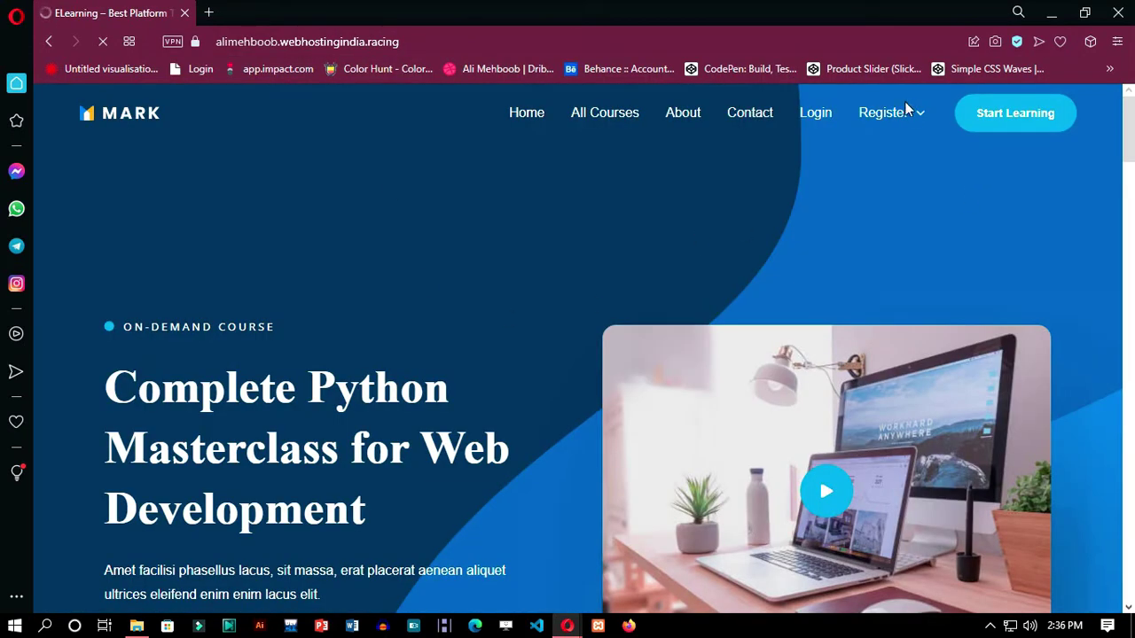
# - Check the Register submenu and the logged-out navigation of the site, and close the private window
pyautogui.click(910, 121)
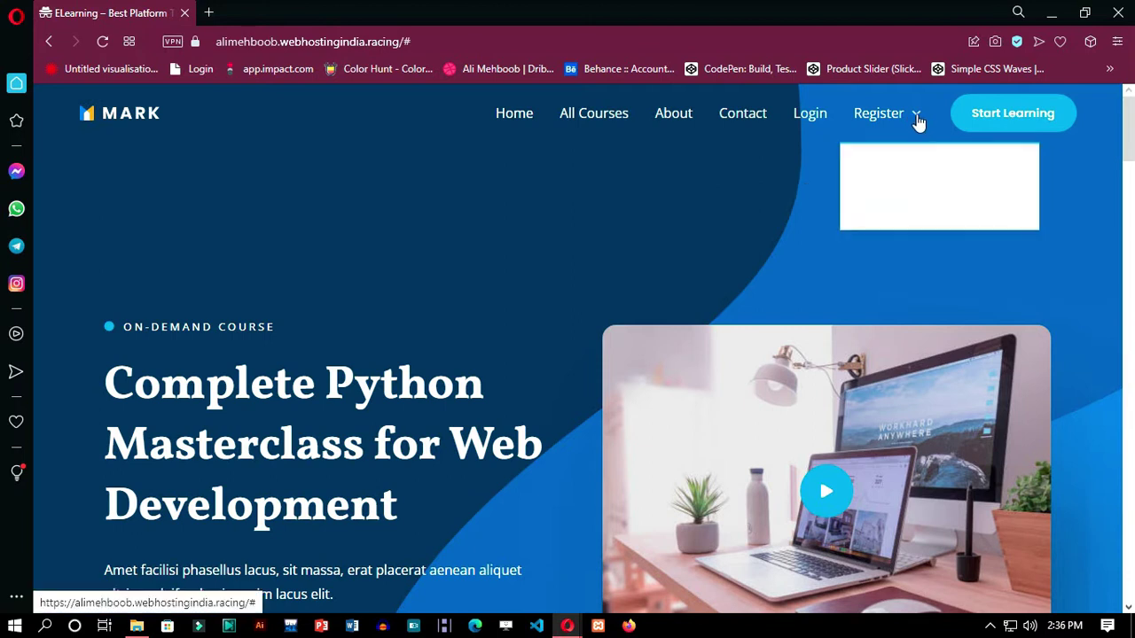
pyautogui.scroll(-3, 918, 122)
pyautogui.scroll(3, 842, 122)
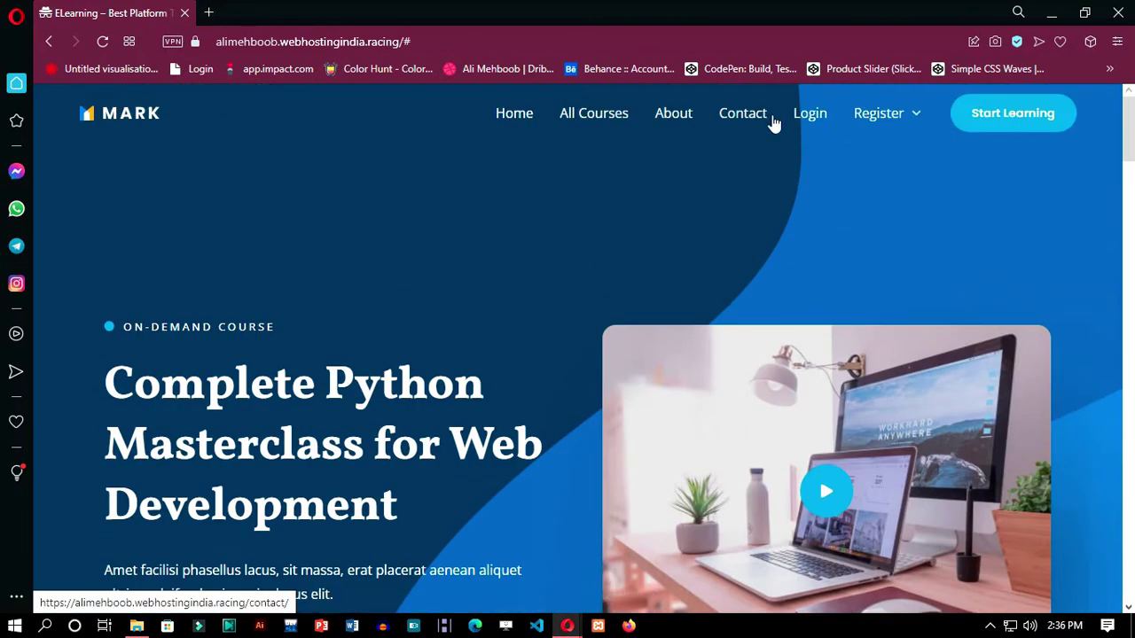
pyautogui.click(1055, 16)
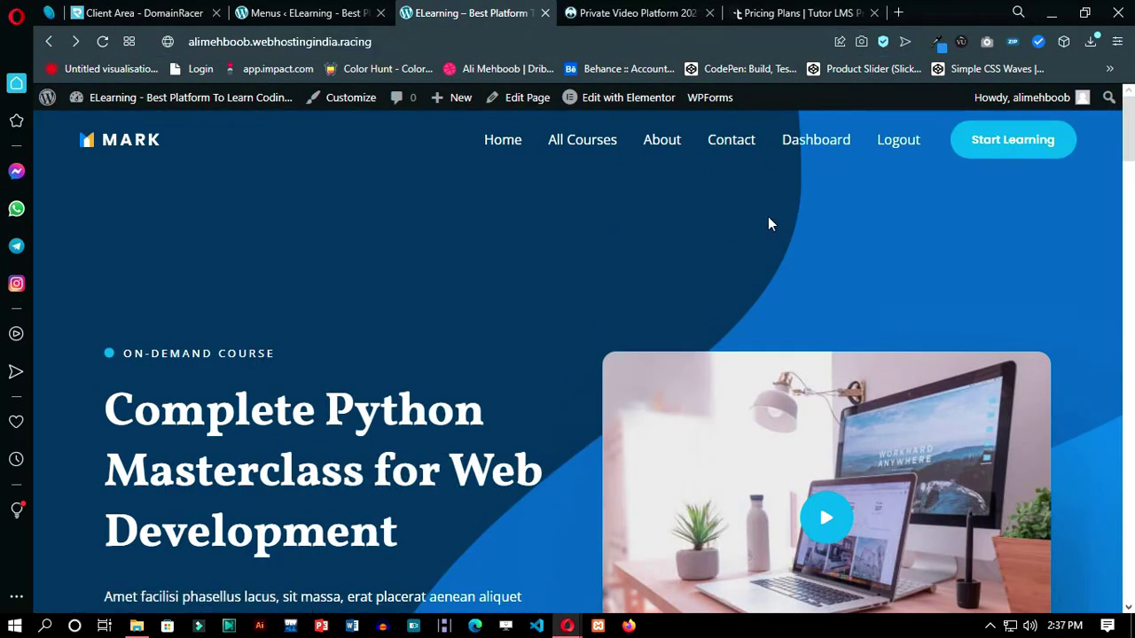
pyautogui.moveTo(567, 626)
pyautogui.click(604, 543)
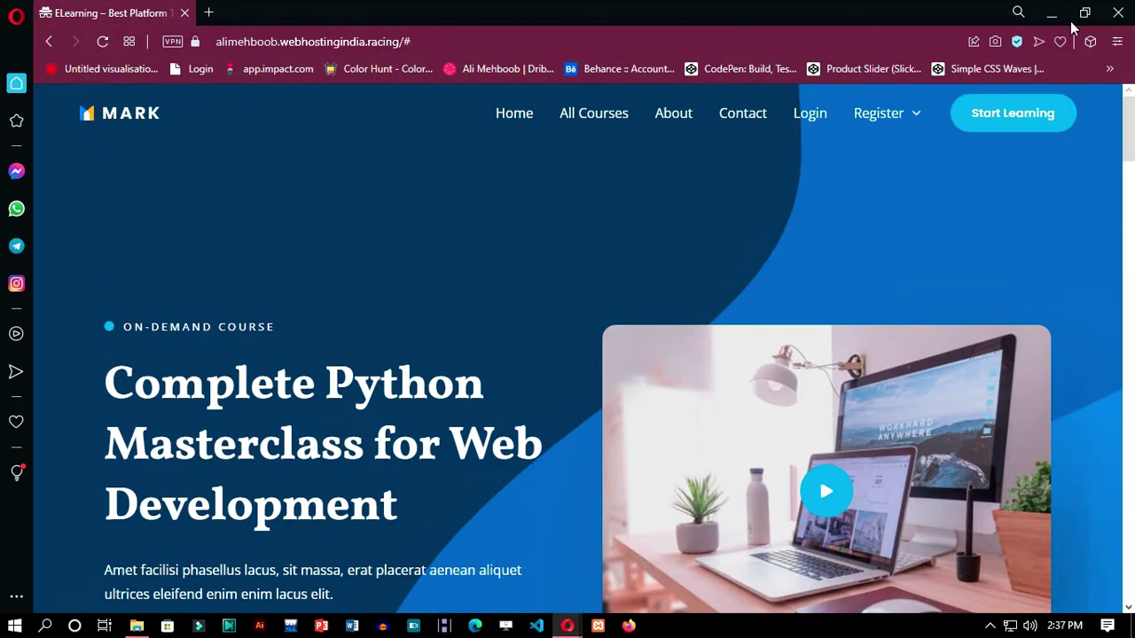
pyautogui.click(1118, 13)
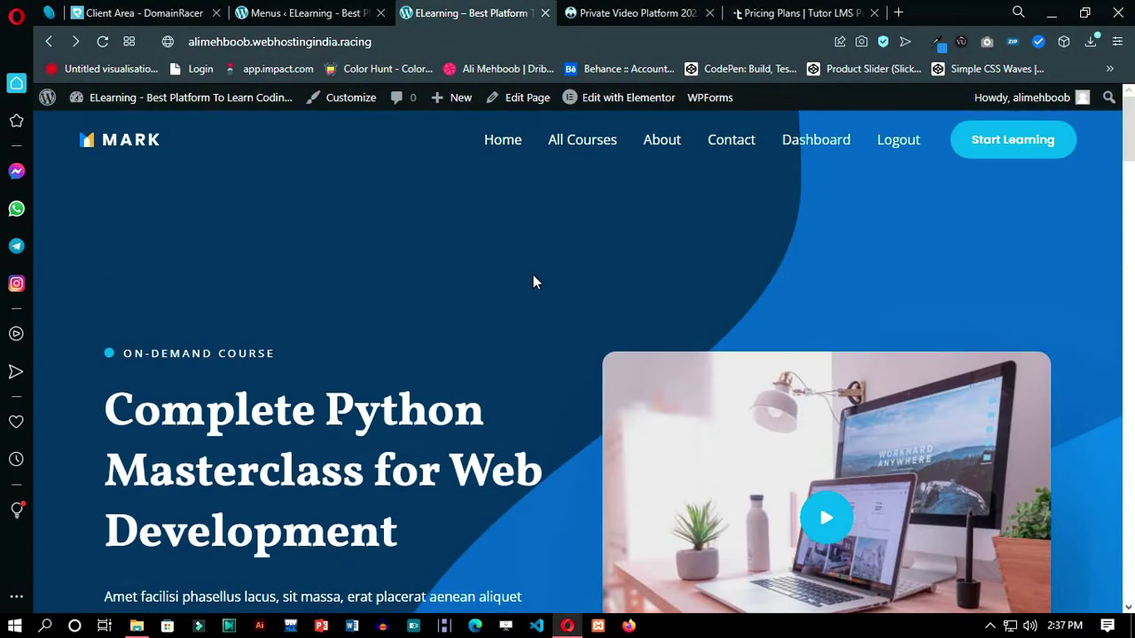
# - Enable the "Anyone can register" membership option in the WordPress general settings and save the changes
pyautogui.hotkey('ctrl', 'Tab')
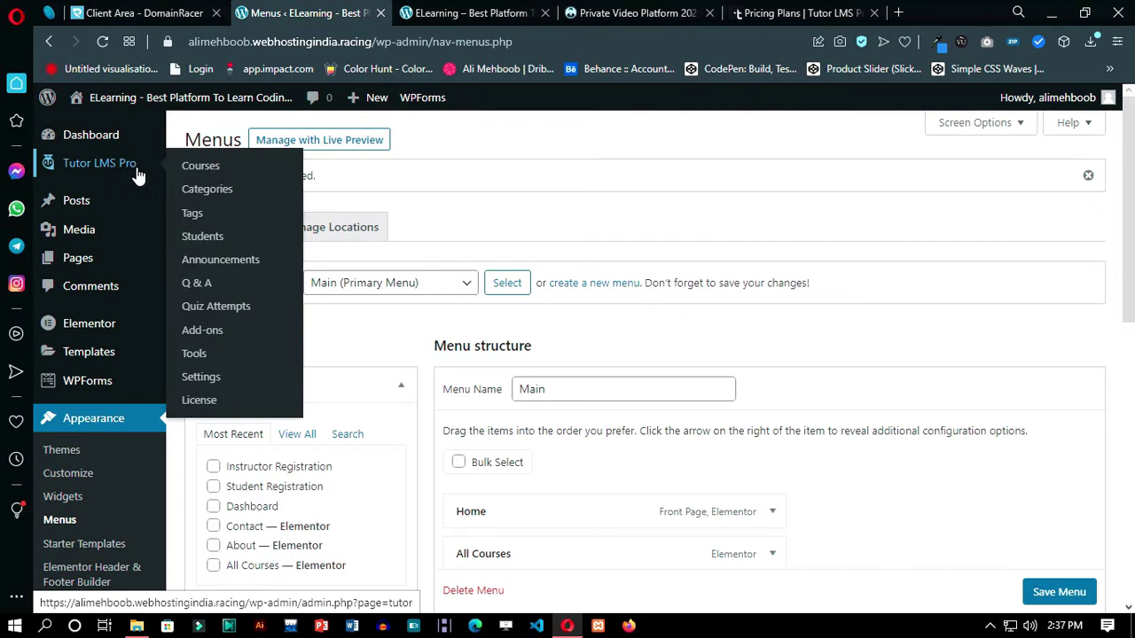
pyautogui.click(137, 173)
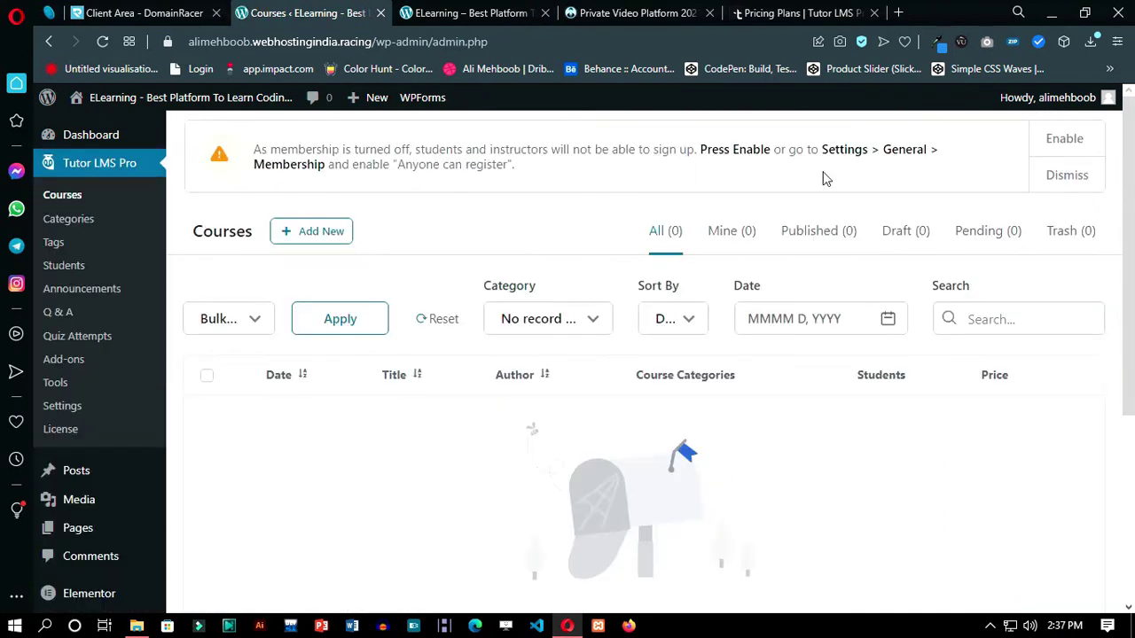
pyautogui.scroll(-3, 328, 189)
pyautogui.moveTo(80, 553)
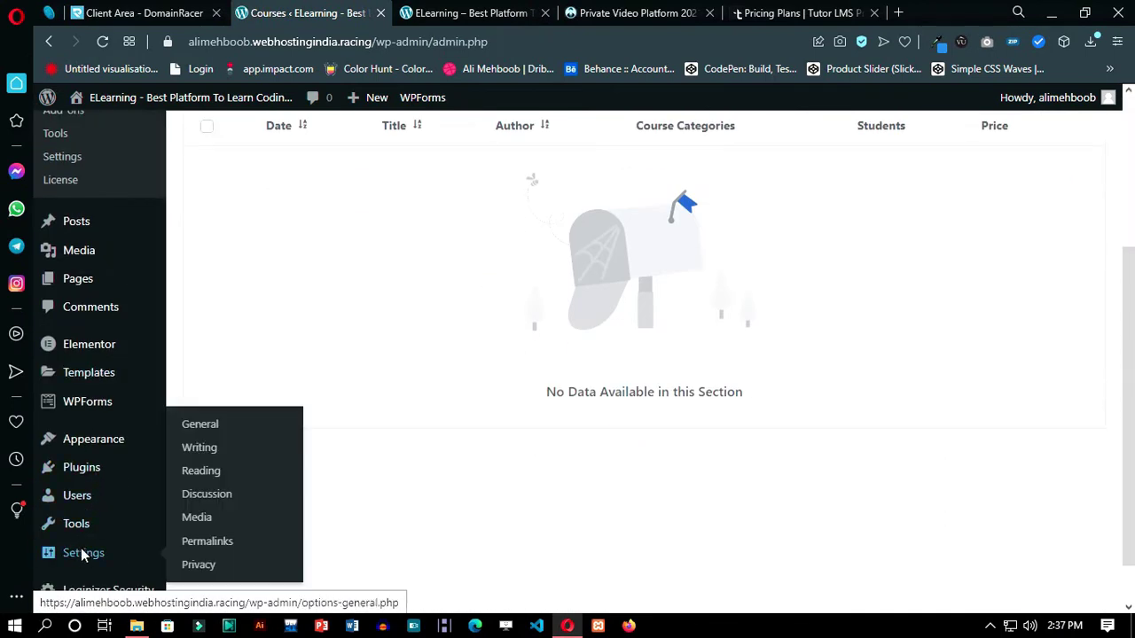
pyautogui.click(203, 427)
pyautogui.scroll(-3, 323, 426)
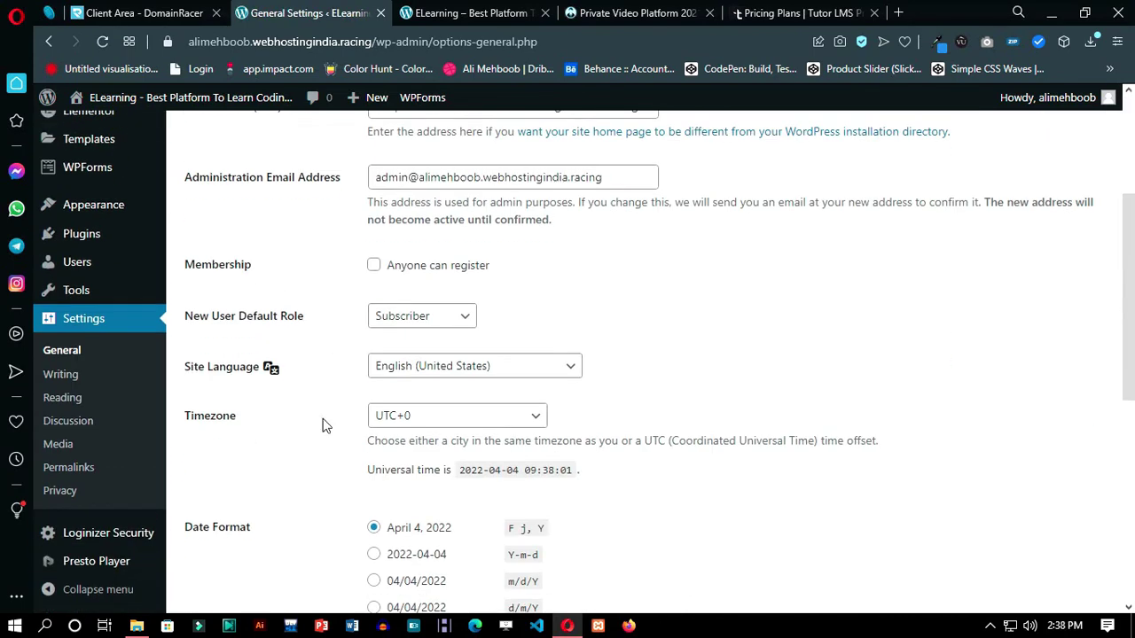
pyautogui.scroll(-5, 337, 311)
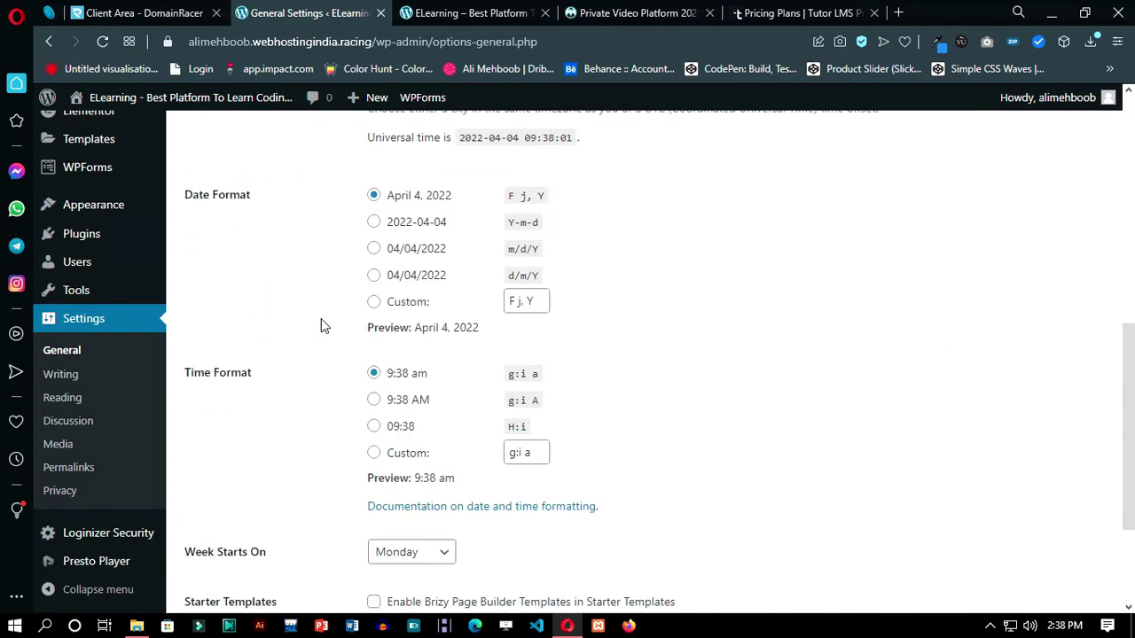
pyautogui.click(253, 530)
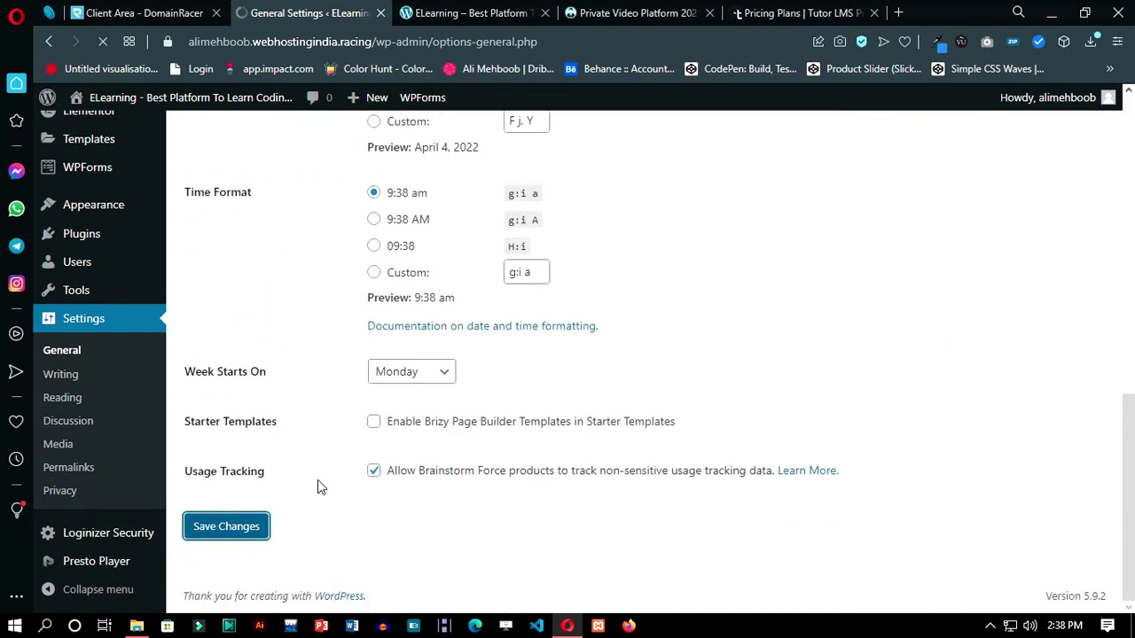
# - Create a new Tutor LMS course titled "Learn ReactJS - From Beginner To Advanced 2022"
pyautogui.moveTo(105, 223)
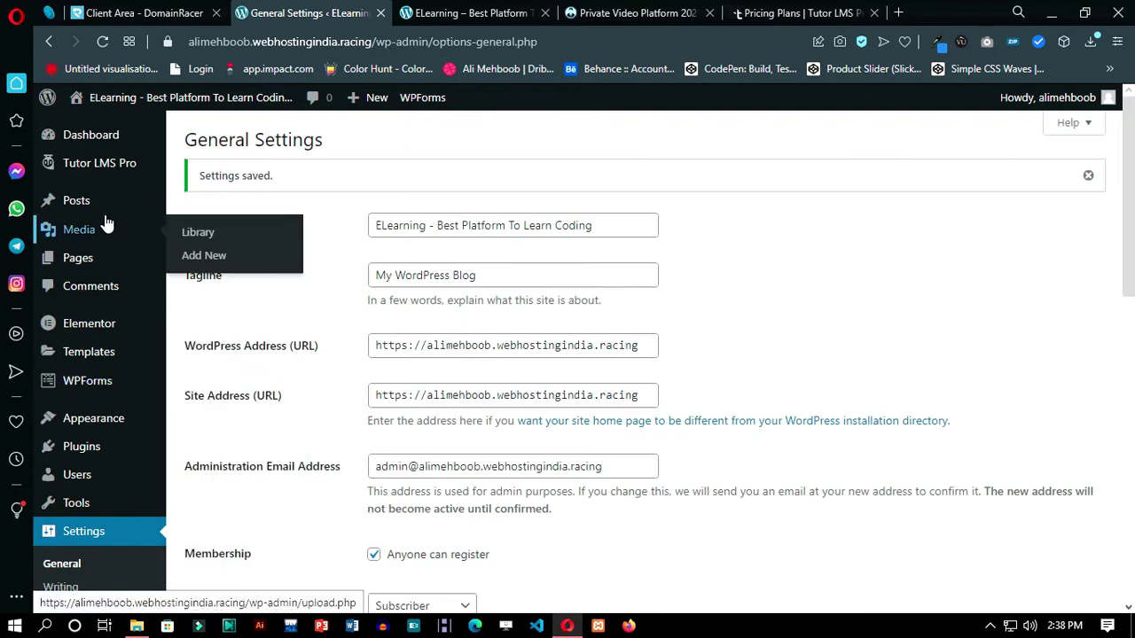
pyautogui.click(136, 168)
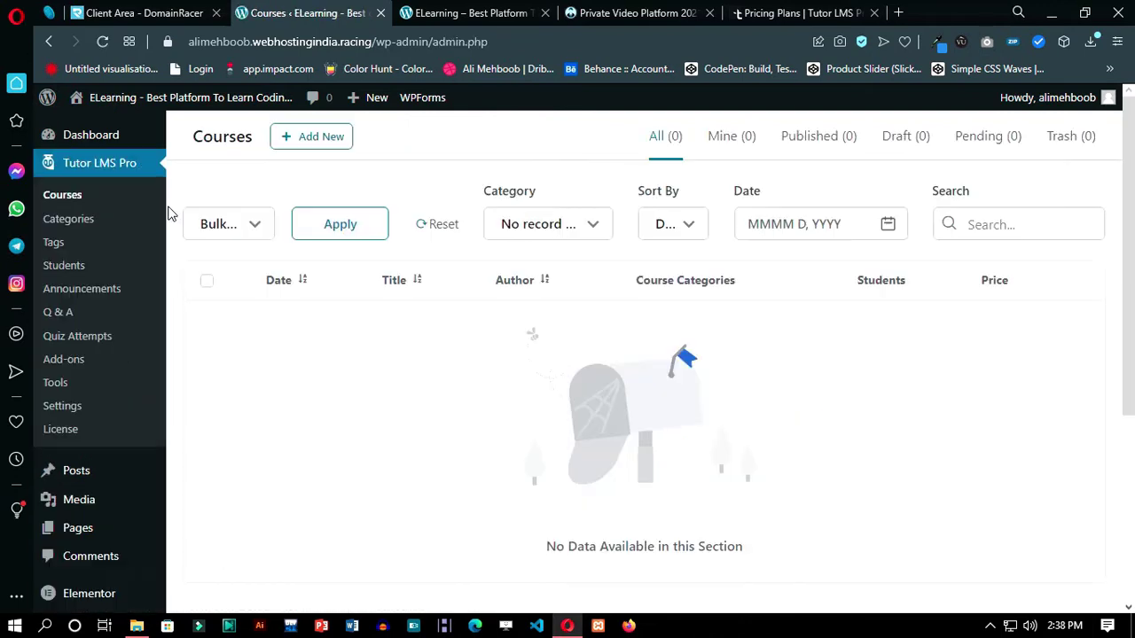
pyautogui.click(317, 136)
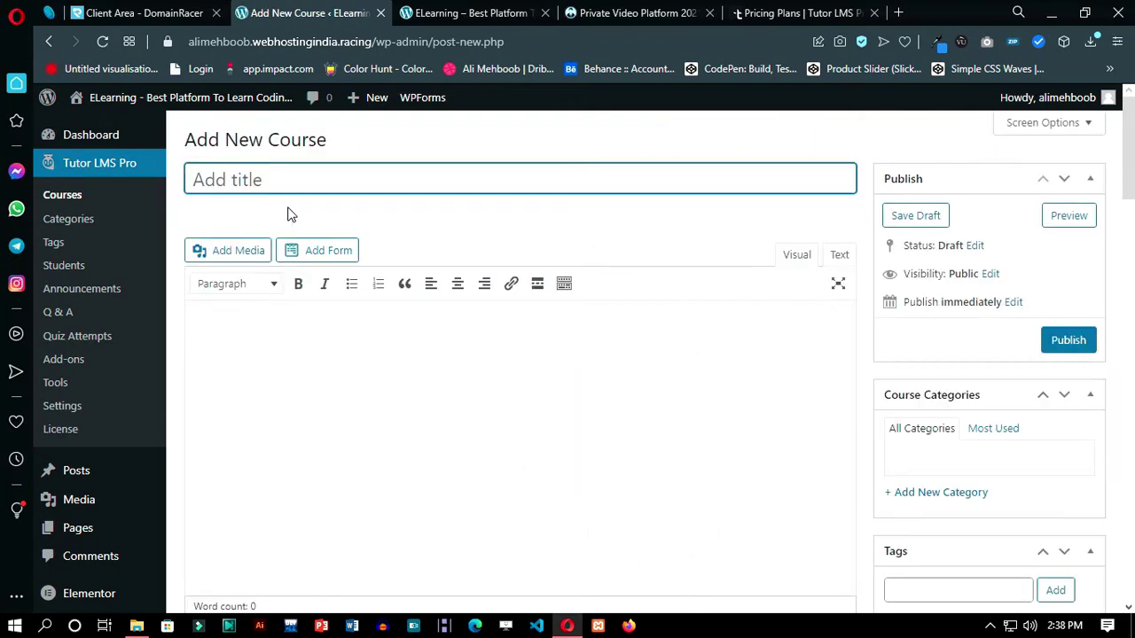
pyautogui.write('Learn React')
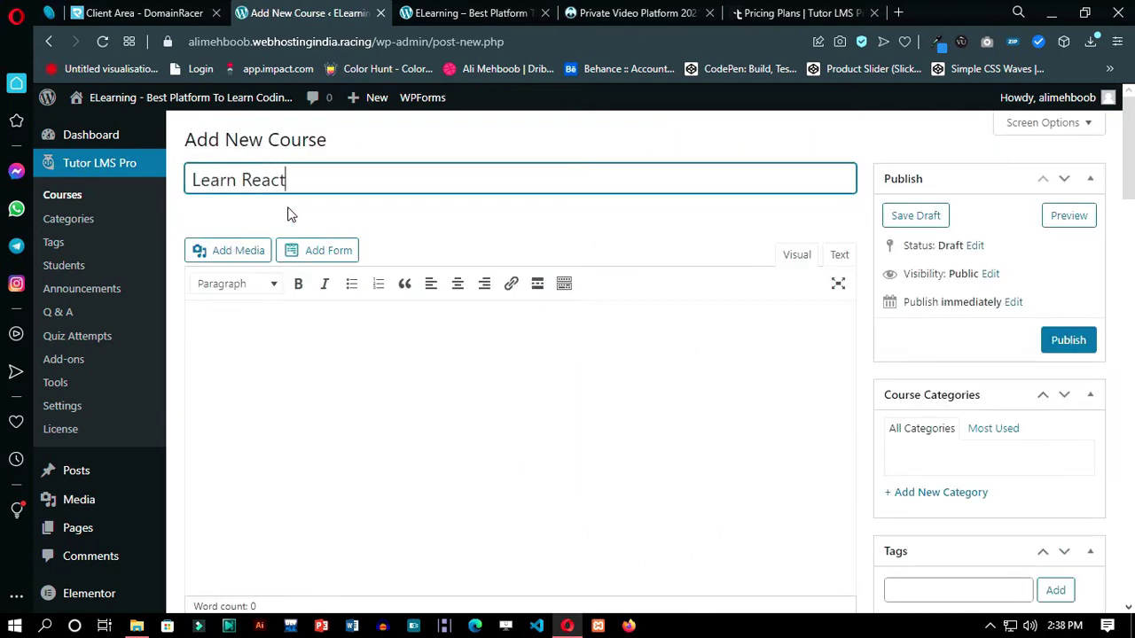
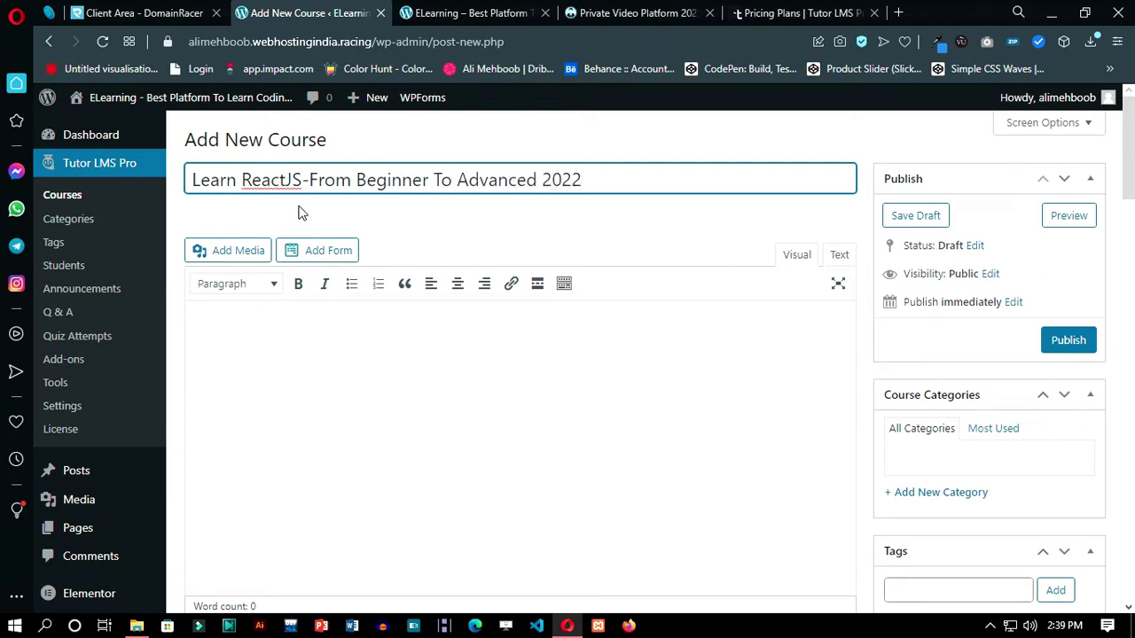
pyautogui.click(301, 180)
pyautogui.press('Right')
pyautogui.scroll(-4, 420, 245)
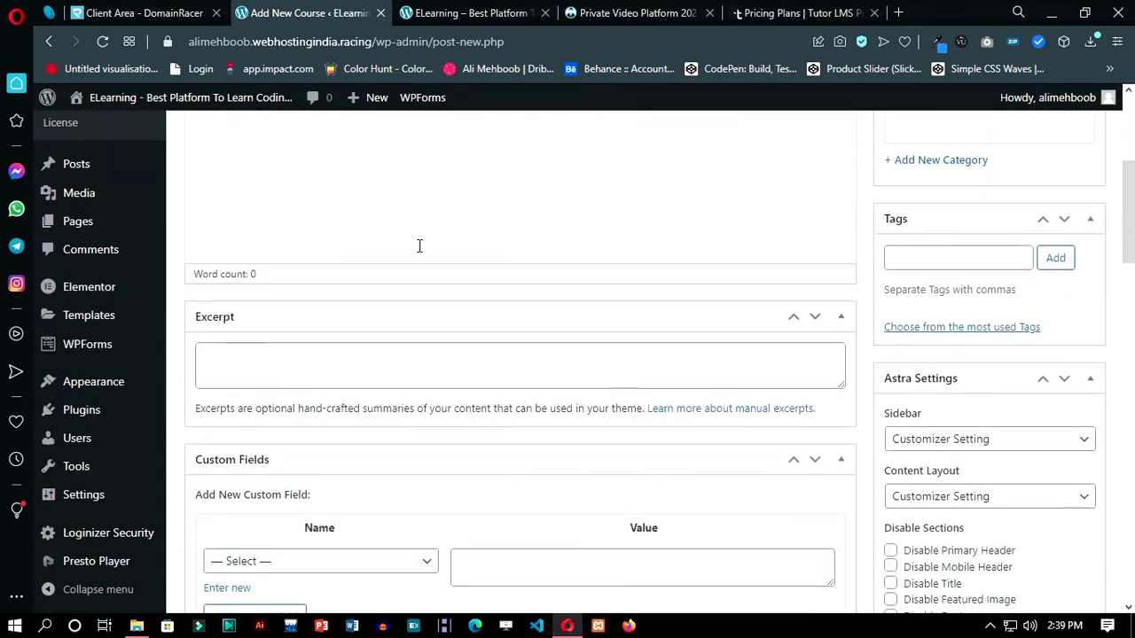
pyautogui.scroll(3, 272, 331)
pyautogui.scroll(1, 273, 331)
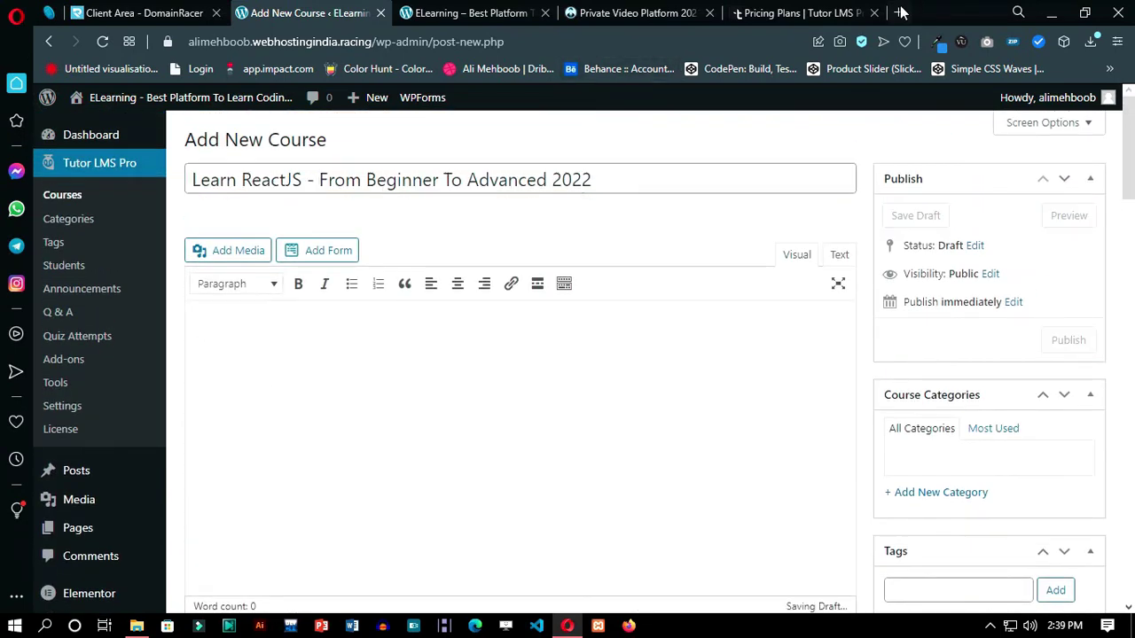
# - Search Google for "reactjs" and copy the React summary paragraph into the course description
pyautogui.click(901, 13)
pyautogui.write('reactjs')
pyautogui.press('Return')
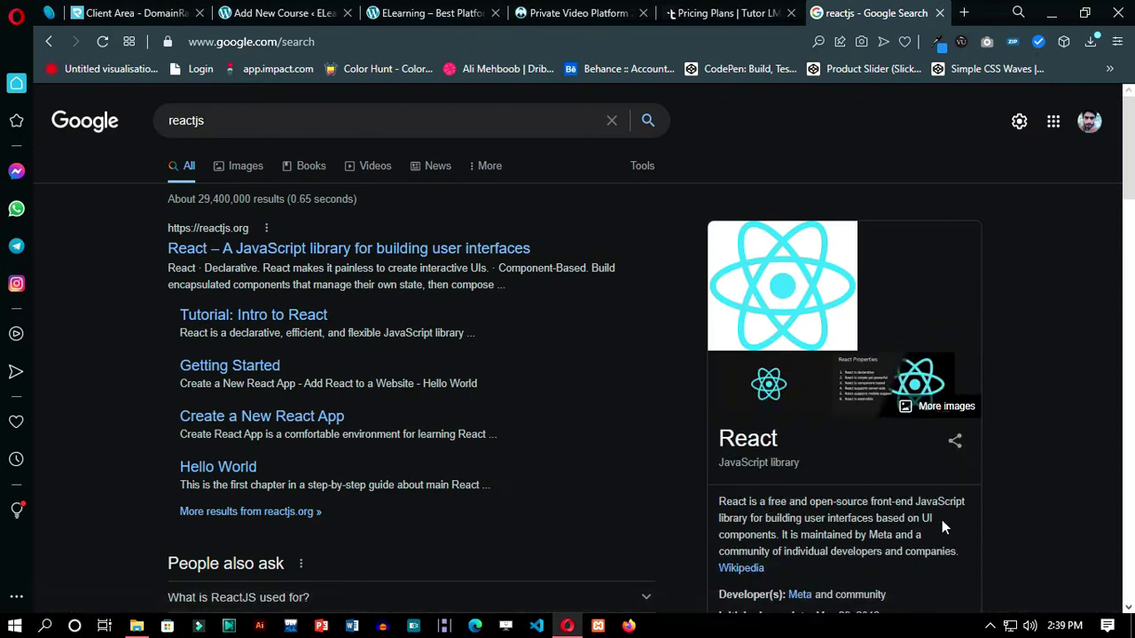
pyautogui.scroll(-1, 941, 520)
pyautogui.moveTo(958, 470); pyautogui.dragTo(717, 419)
pyautogui.hotkey('ctrl', 'c')
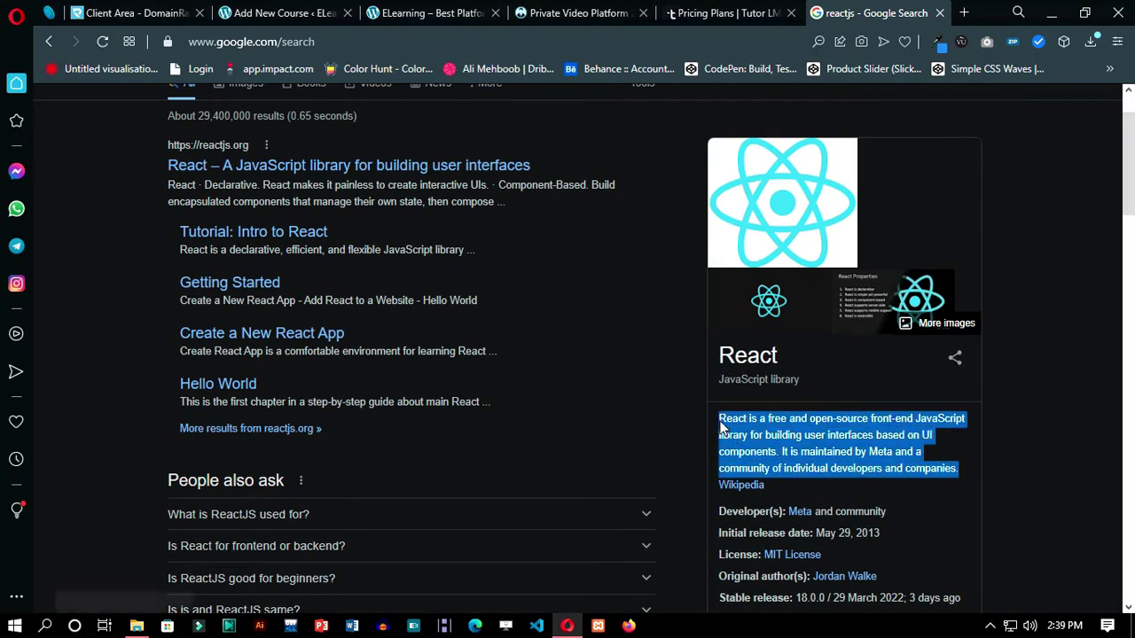
pyautogui.click(328, 9)
pyautogui.hotkey('ctrl', 'v')
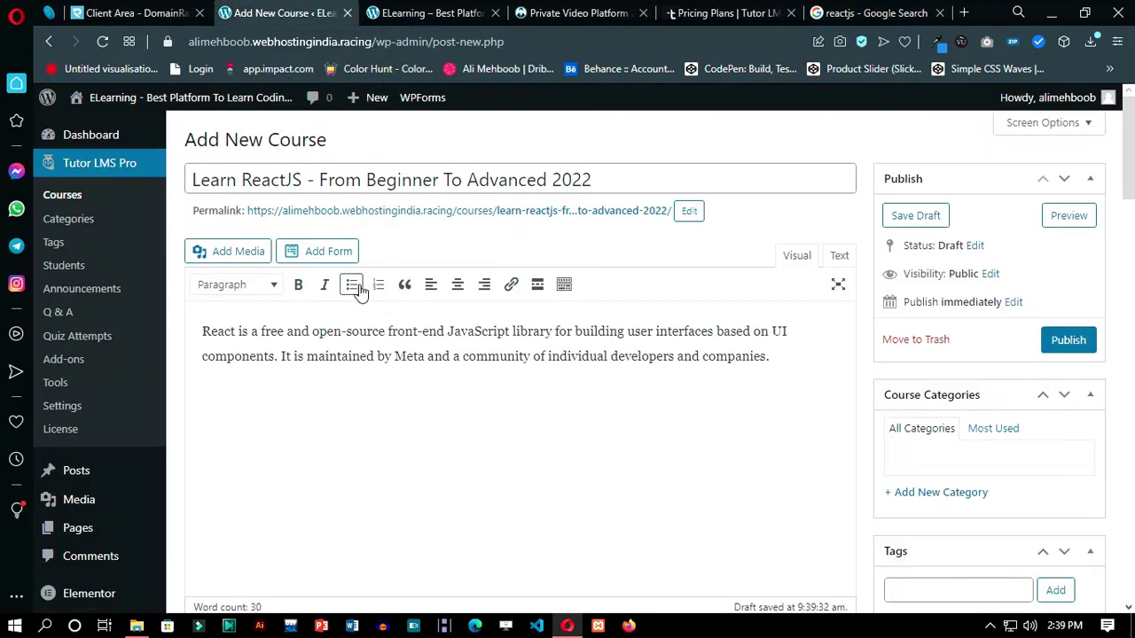
# - Add a bulleted list below the description paragraph with three items, each repeating the copied React text
pyautogui.click(357, 290)
pyautogui.click(357, 290)
pyautogui.click(352, 284)
pyautogui.hotkey('ctrl', 'v')
pyautogui.press('Return')
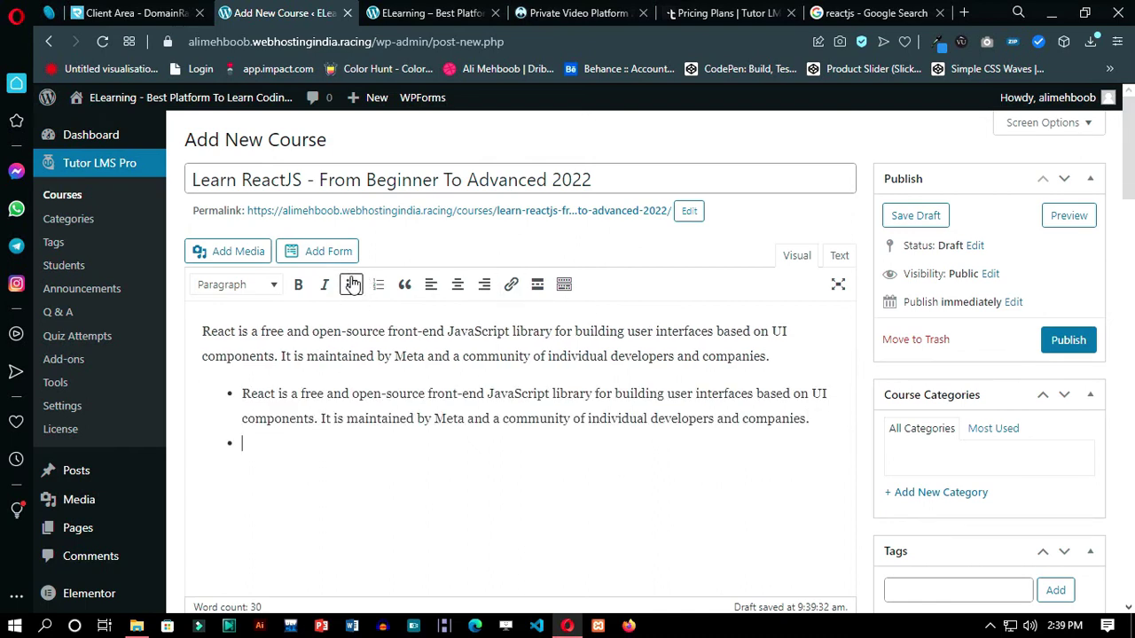
pyautogui.hotkey('ctrl', 'v')
pyautogui.press('Return')
pyautogui.hotkey('ctrl', 'v')
pyautogui.press('Return')
pyautogui.press('Return')
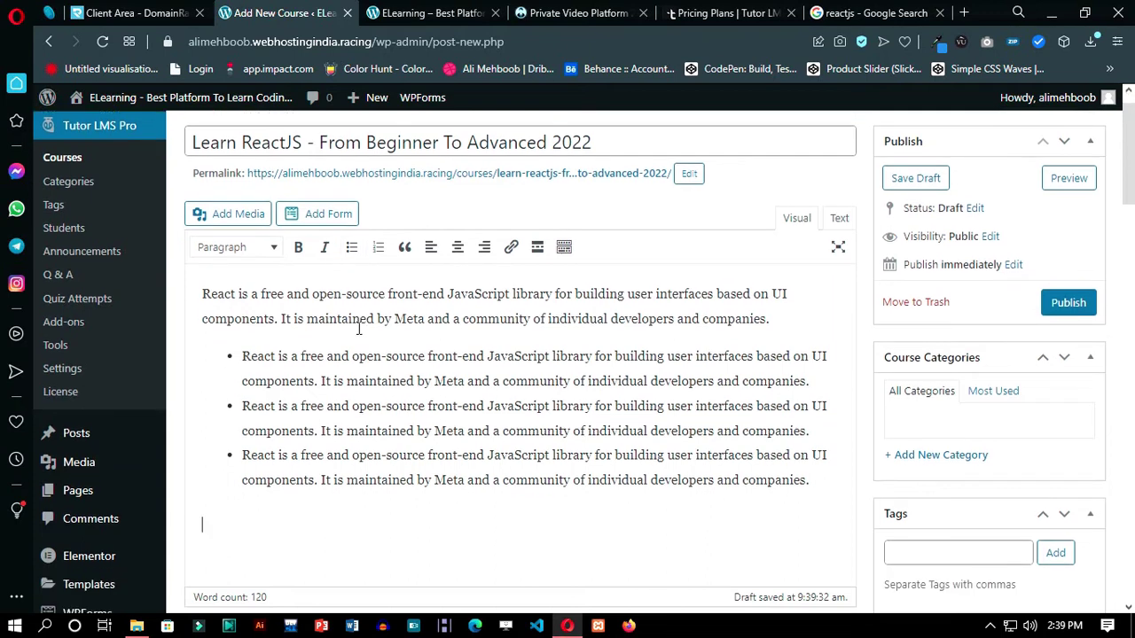
# - Add two plain paragraphs of the copied React text below the bulleted list, without numbering
pyautogui.hotkey('ctrl', 'v')
pyautogui.click(379, 218)
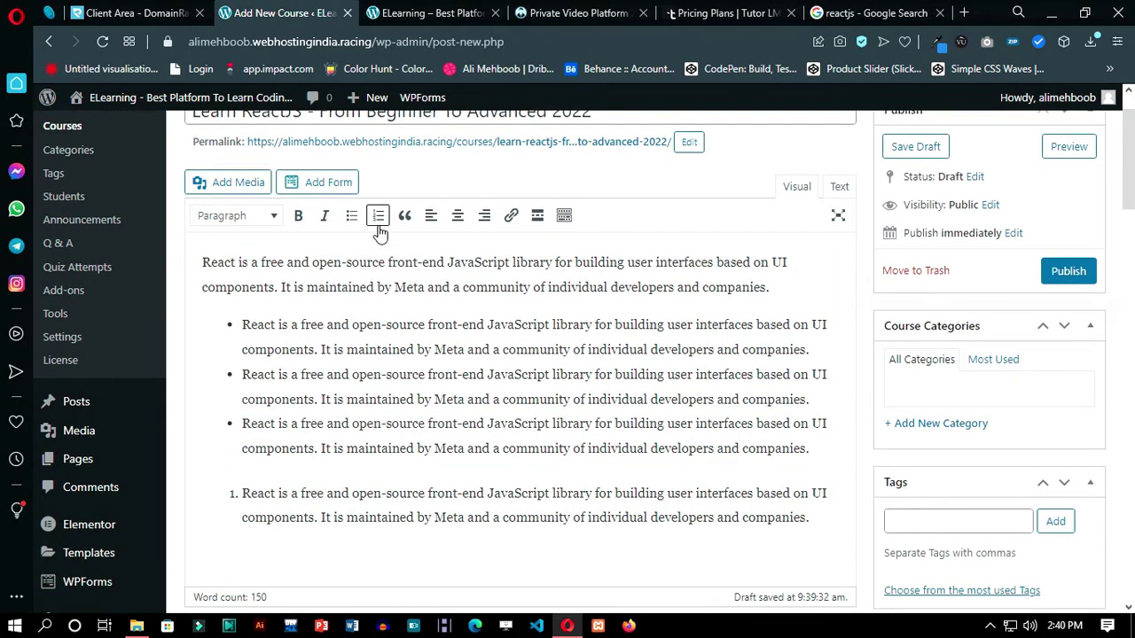
pyautogui.click(379, 222)
pyautogui.press('Return')
pyautogui.hotkey('ctrl', 'v')
pyautogui.scroll(-1, 445, 227)
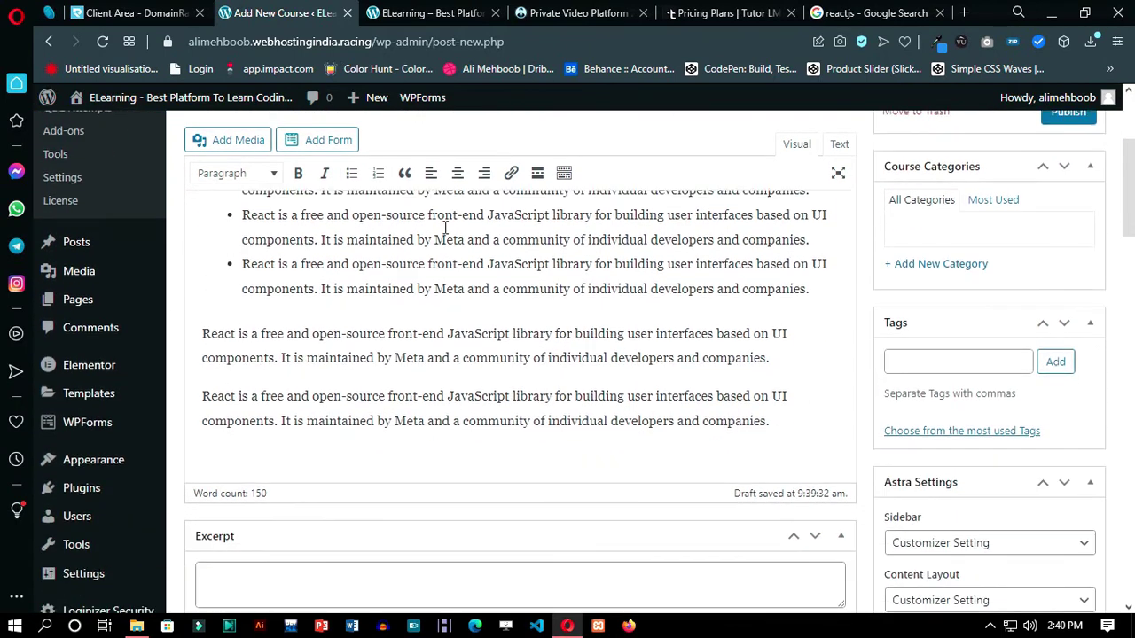
# - Set the course's difficulty level to All Levels in the course settings
pyautogui.scroll(-5, 445, 227)
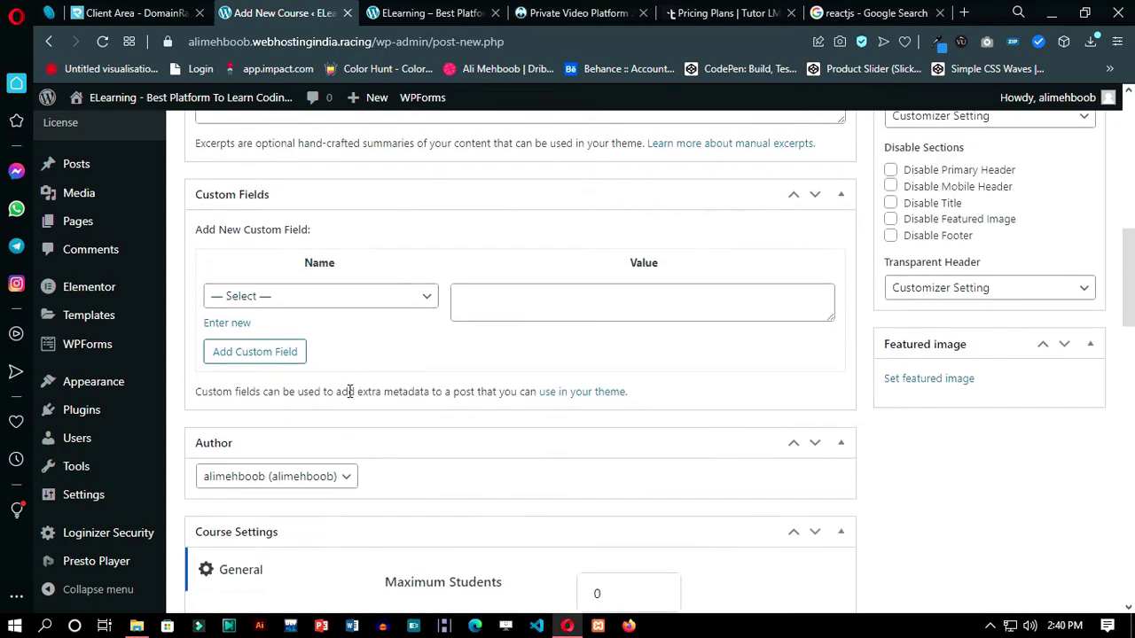
pyautogui.scroll(-3, 439, 391)
pyautogui.click(345, 228)
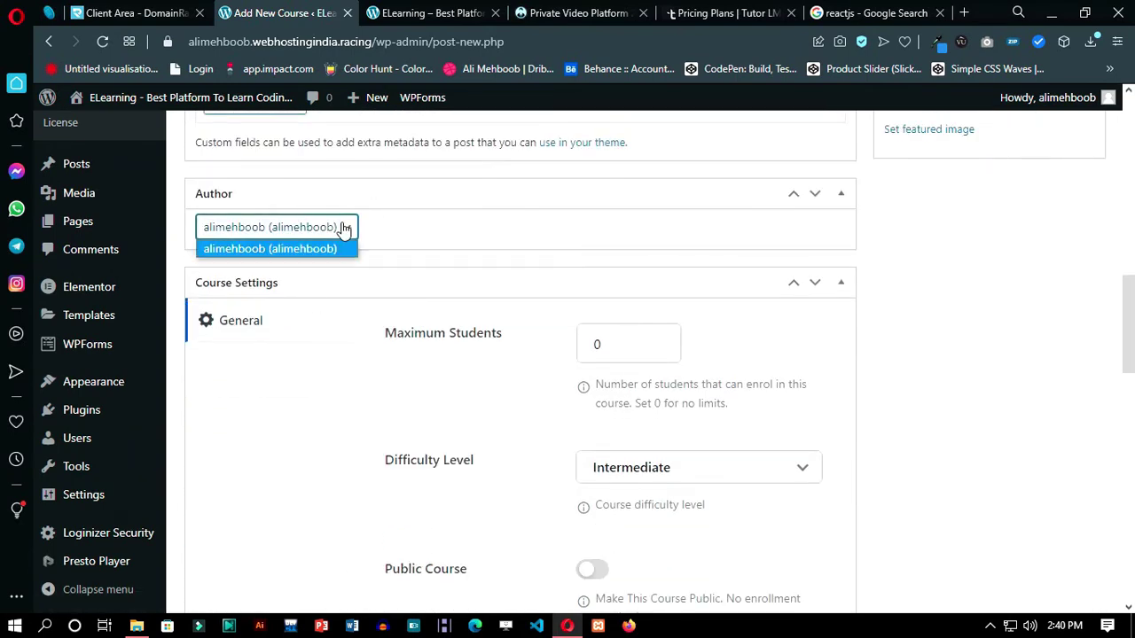
pyautogui.scroll(8, 966, 284)
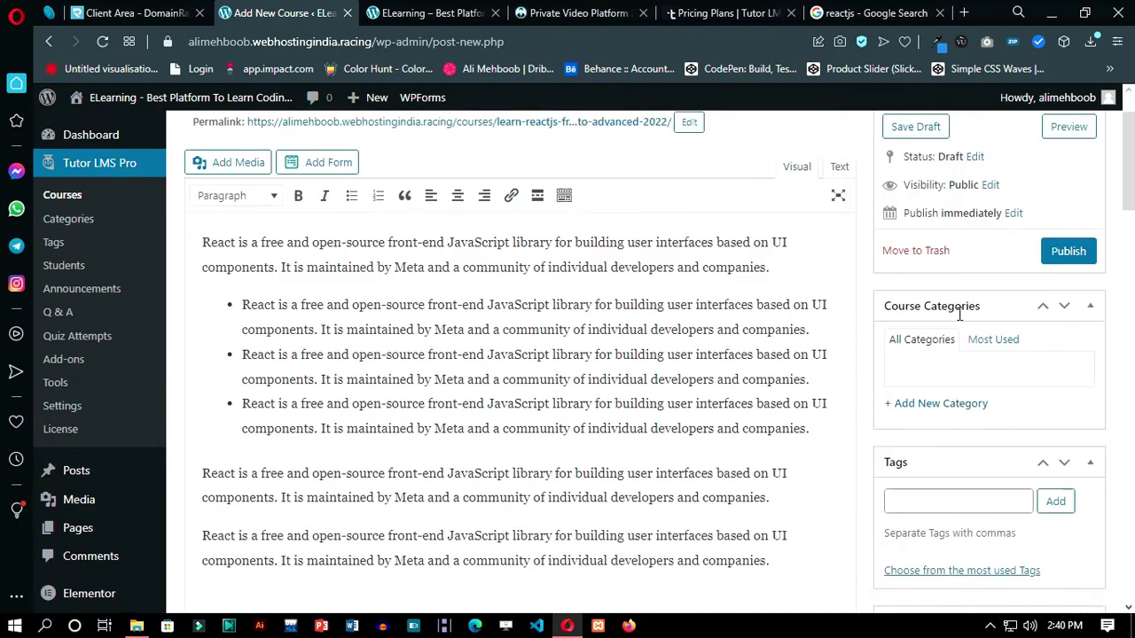
pyautogui.scroll(-2, 958, 312)
pyautogui.scroll(-10, 942, 355)
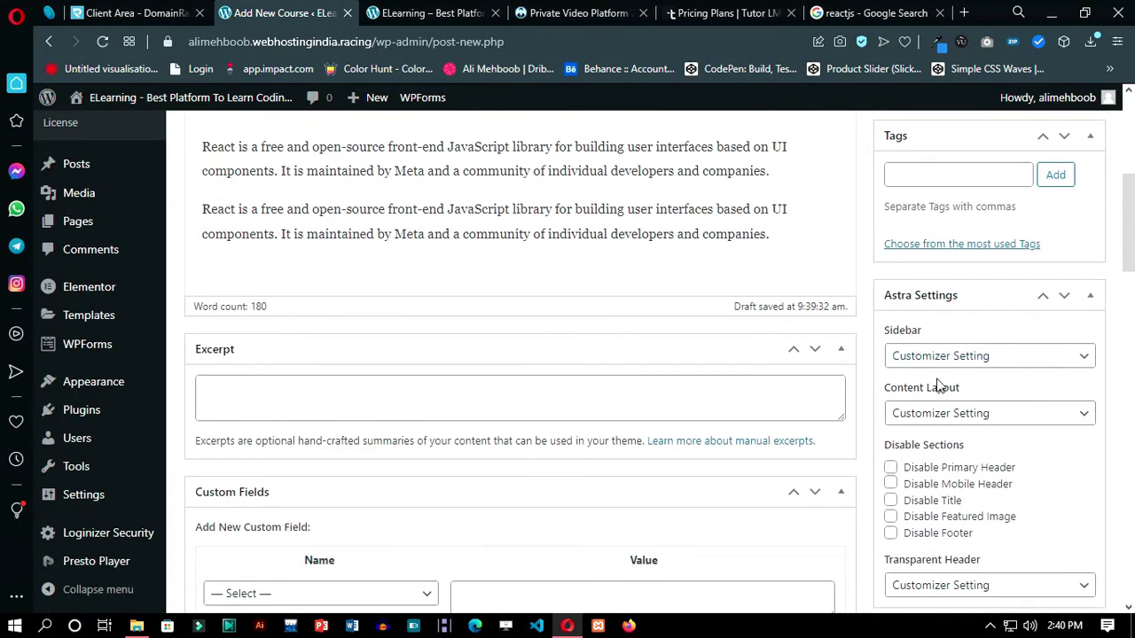
pyautogui.scroll(1, 867, 372)
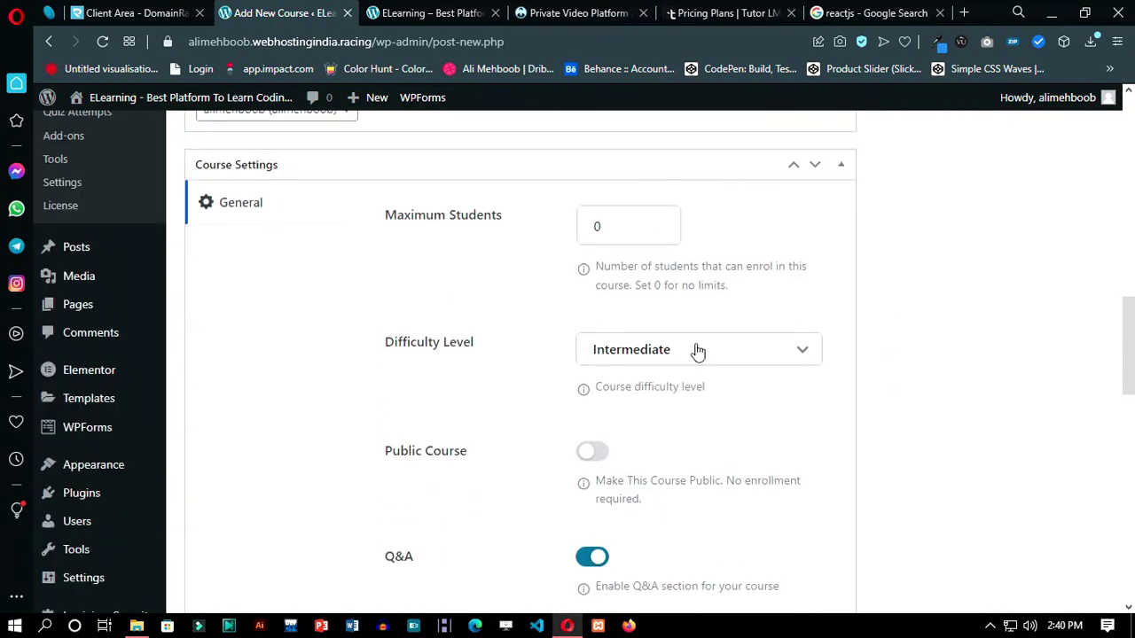
pyautogui.click(809, 348)
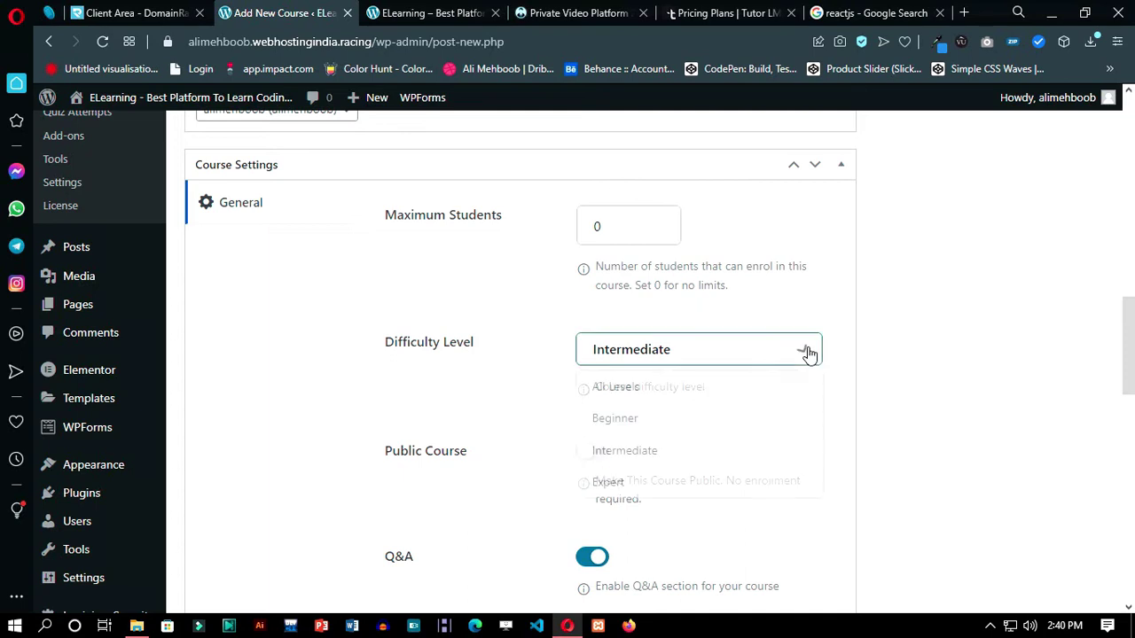
pyautogui.click(714, 390)
pyautogui.scroll(-2, 707, 401)
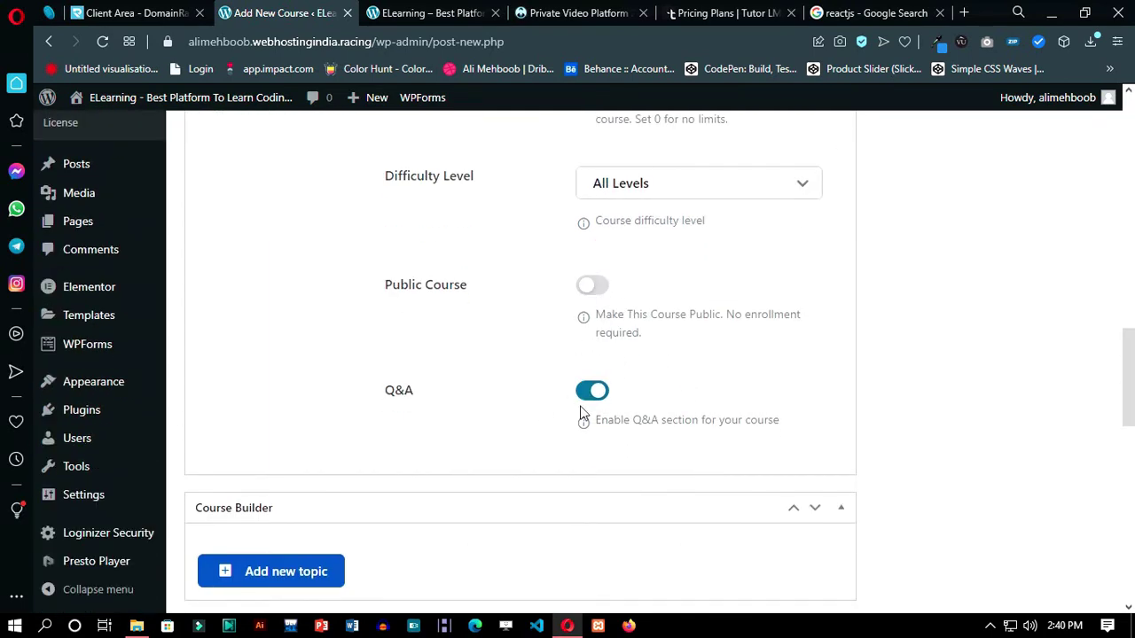
# - Add a course topic named "Module 1 : Introduction" with a short summary beginning "Installation and"
pyautogui.scroll(-4, 415, 390)
pyautogui.click(310, 240)
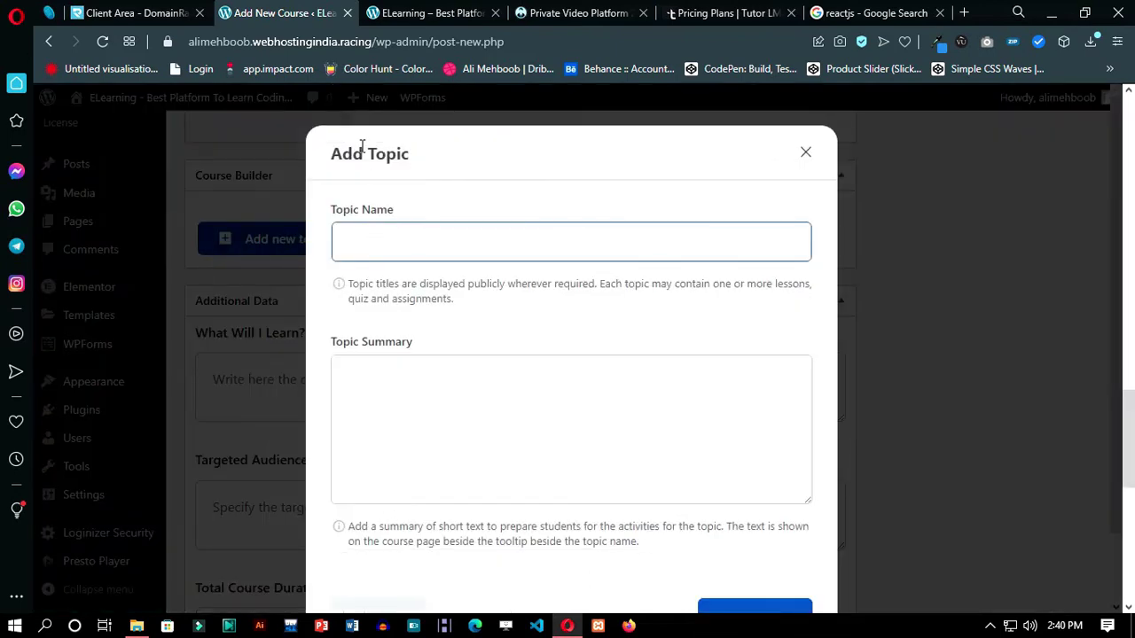
pyautogui.write('Module 1 : Introduction')
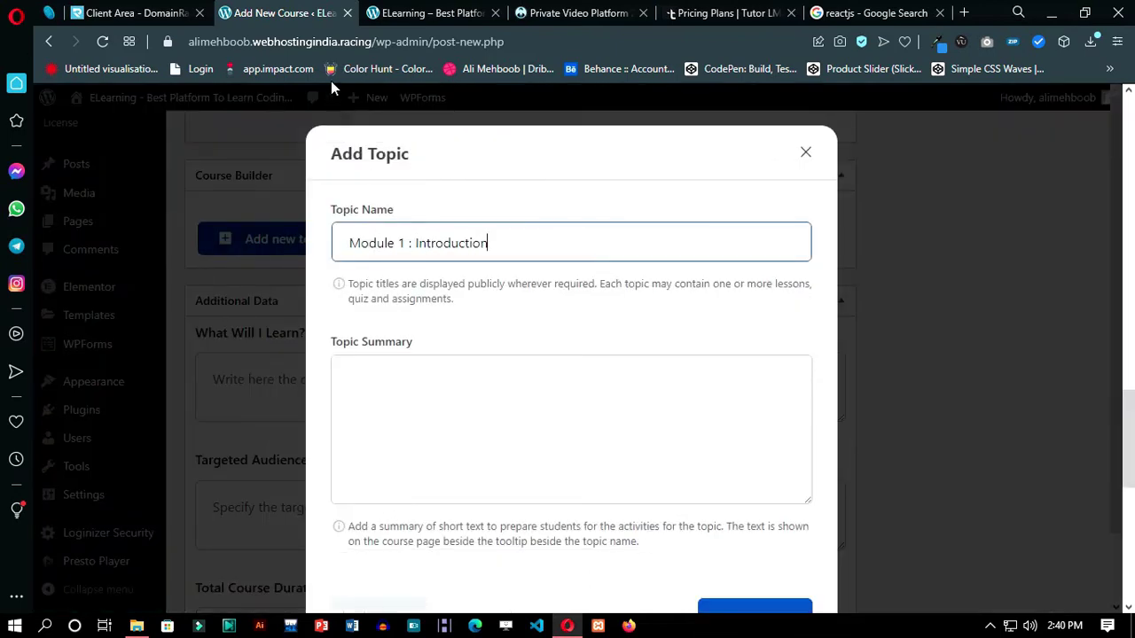
pyautogui.scroll(-1, 416, 329)
pyautogui.click(420, 319)
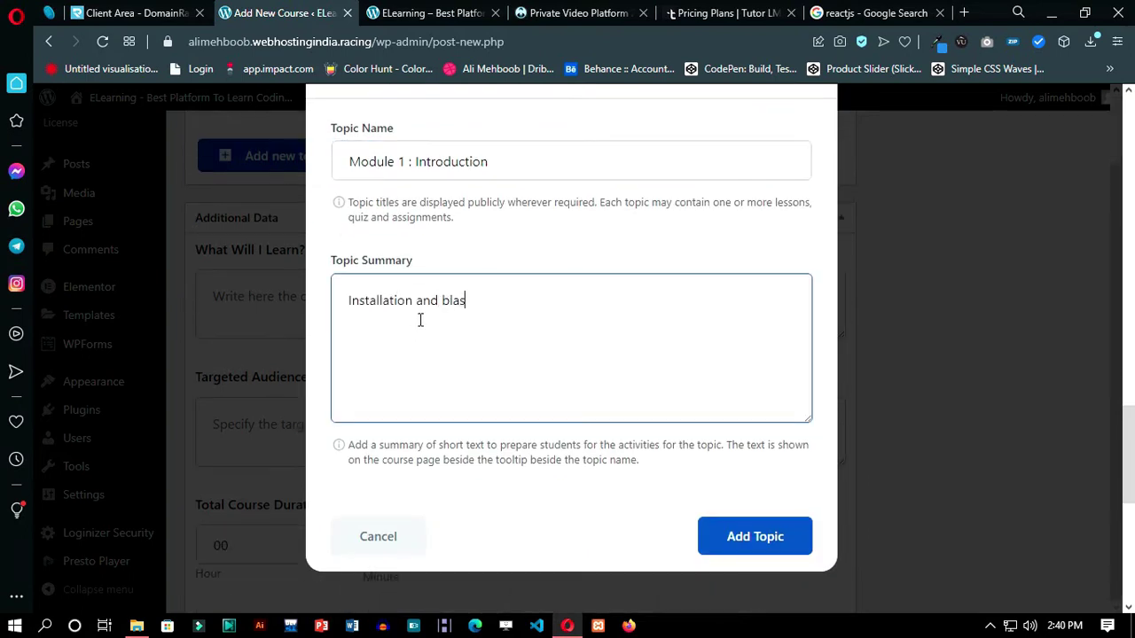
pyautogui.click(761, 543)
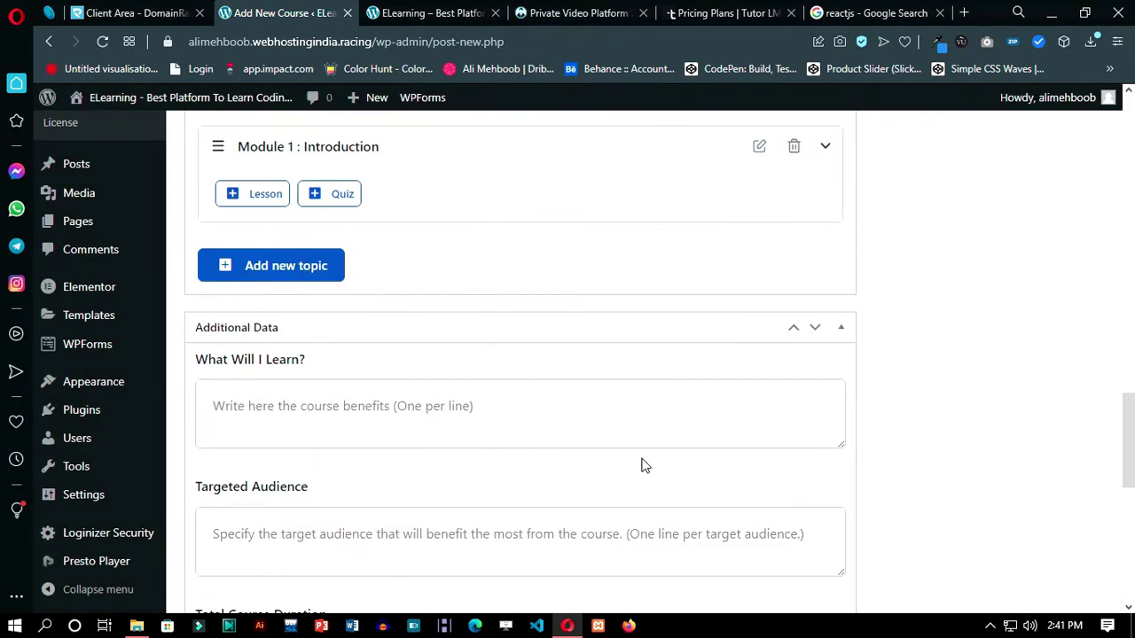
# - Add a lesson to Module 1 with a name beginning "Install" and save it without content, image or attachments
pyautogui.scroll(2, 645, 466)
pyautogui.click(266, 364)
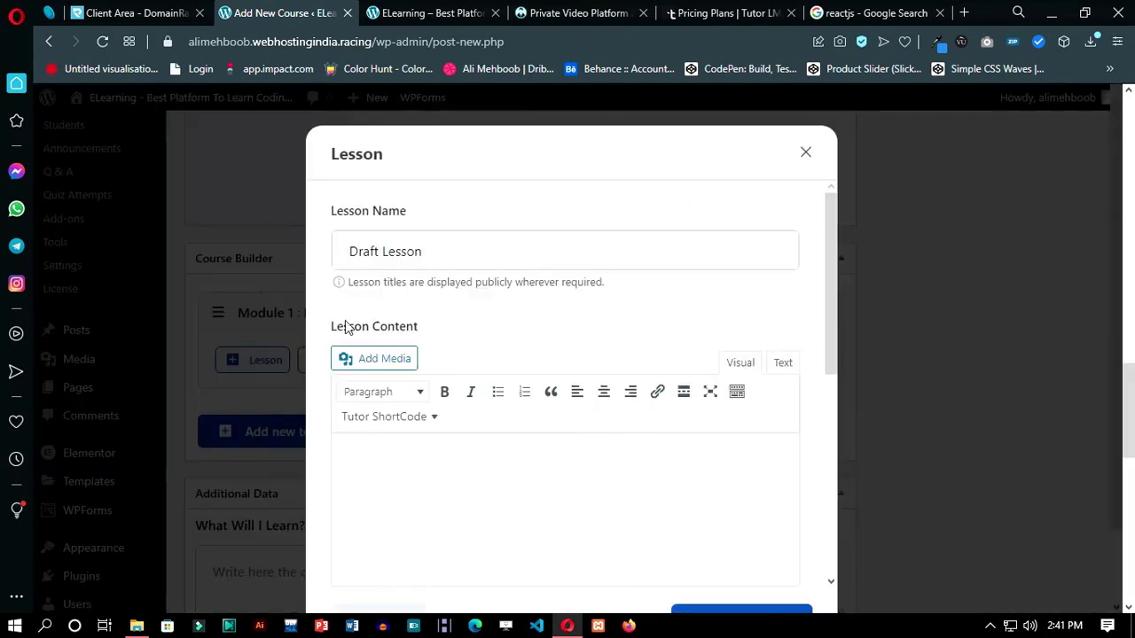
pyautogui.tripleClick(342, 249)
pyautogui.press('BackSpace')
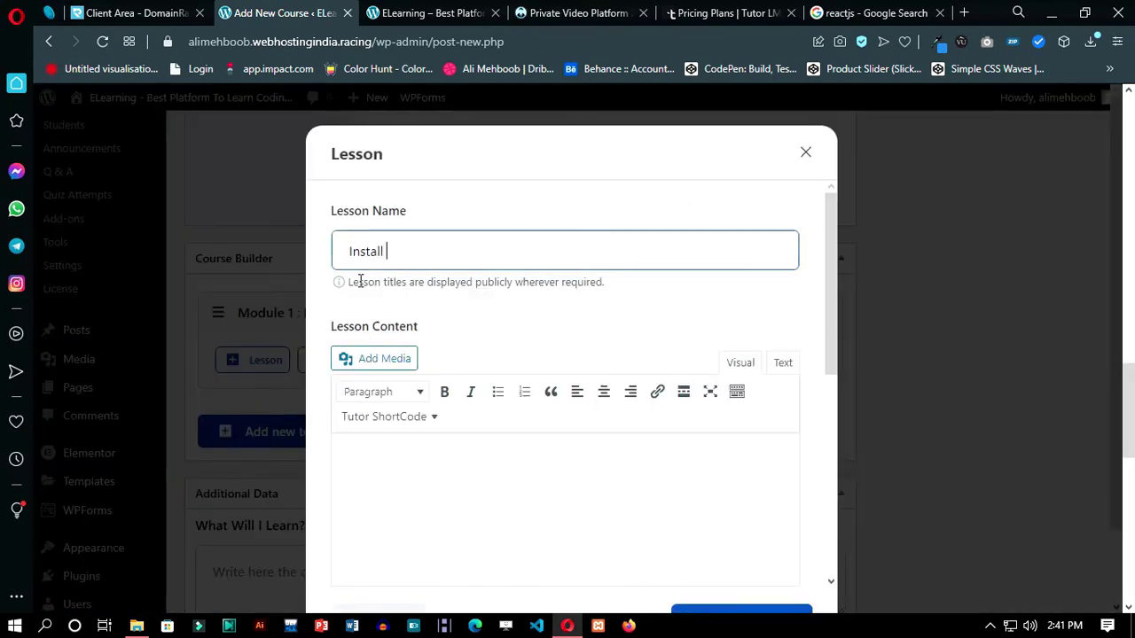
pyautogui.scroll(-2, 464, 332)
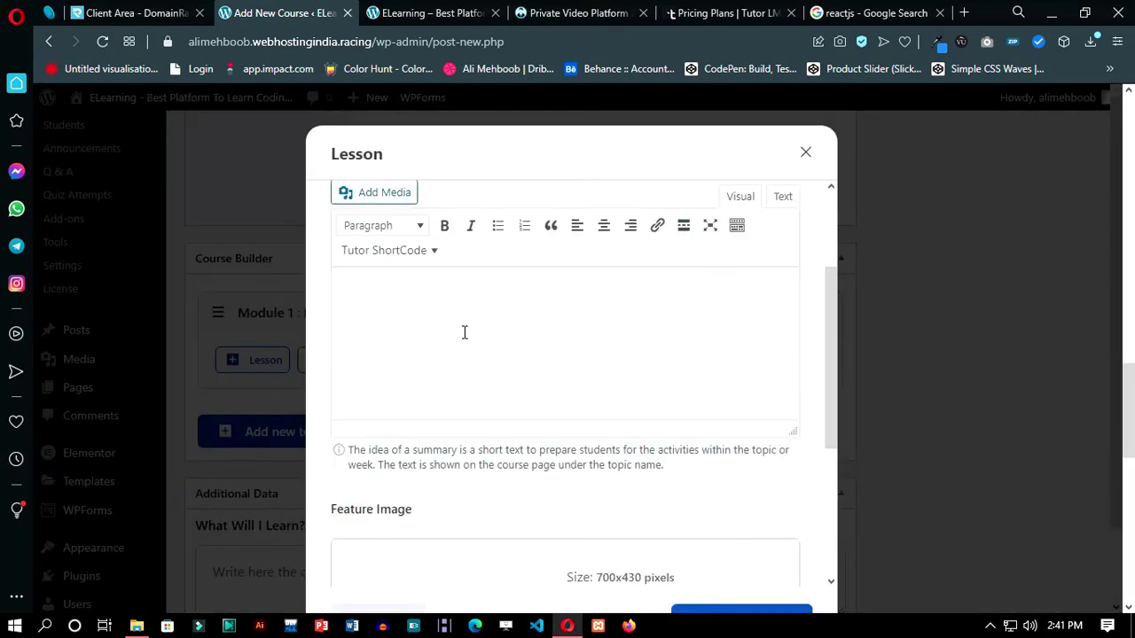
pyautogui.scroll(2, 431, 289)
pyautogui.scroll(-10, 418, 418)
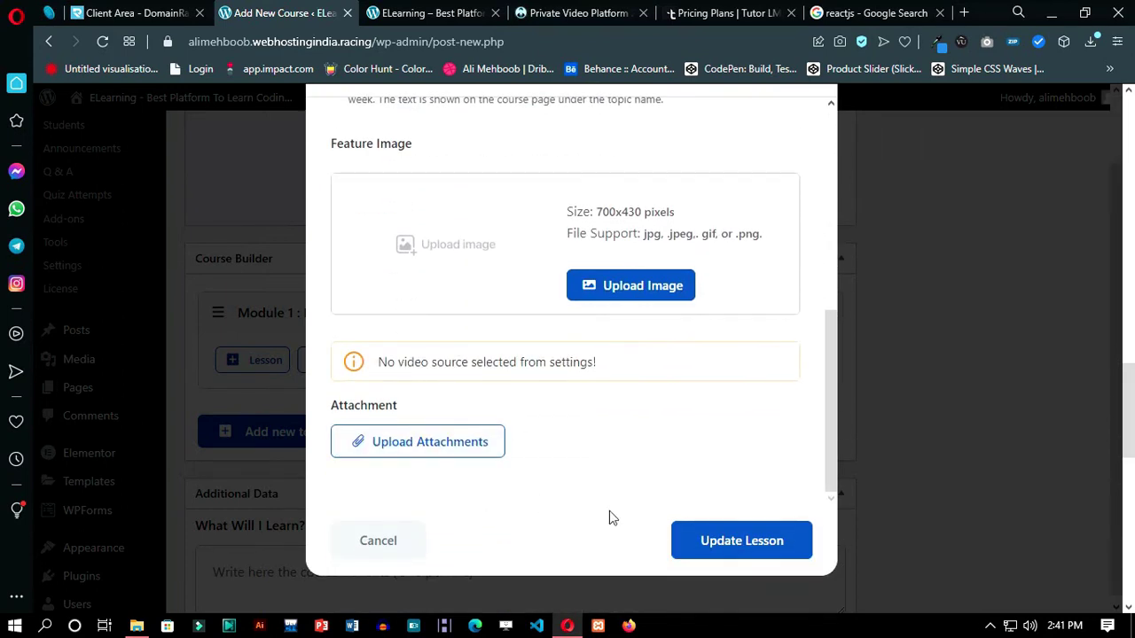
pyautogui.click(754, 552)
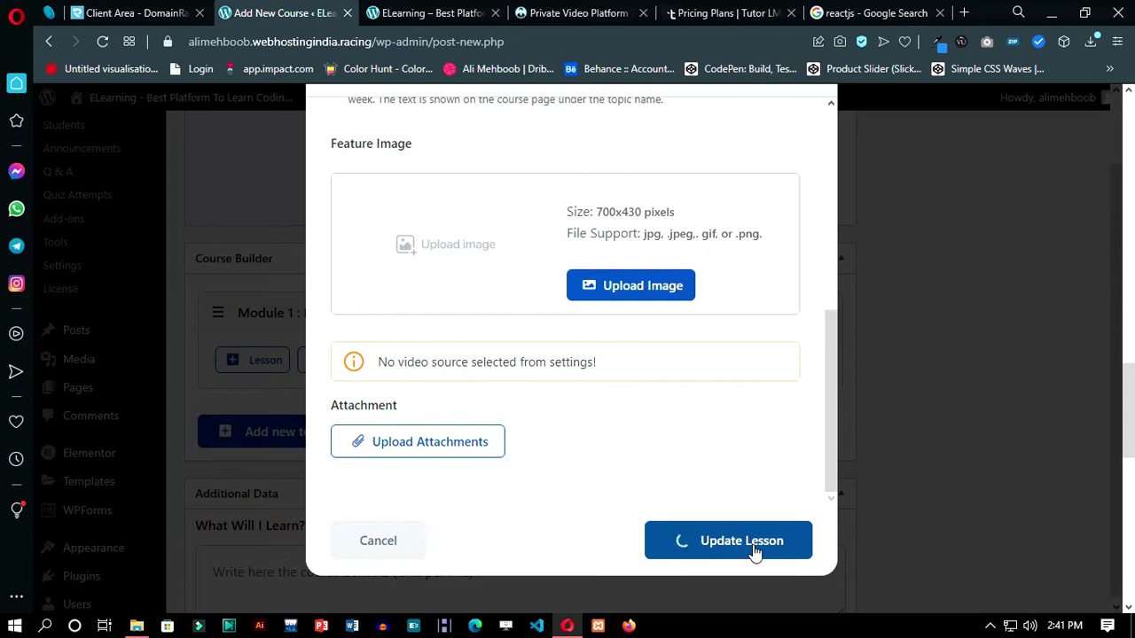
# - Leave the course editor for the Tutor LMS settings and find the Preferred Video Source option by searching "video"
pyautogui.scroll(15, 824, 468)
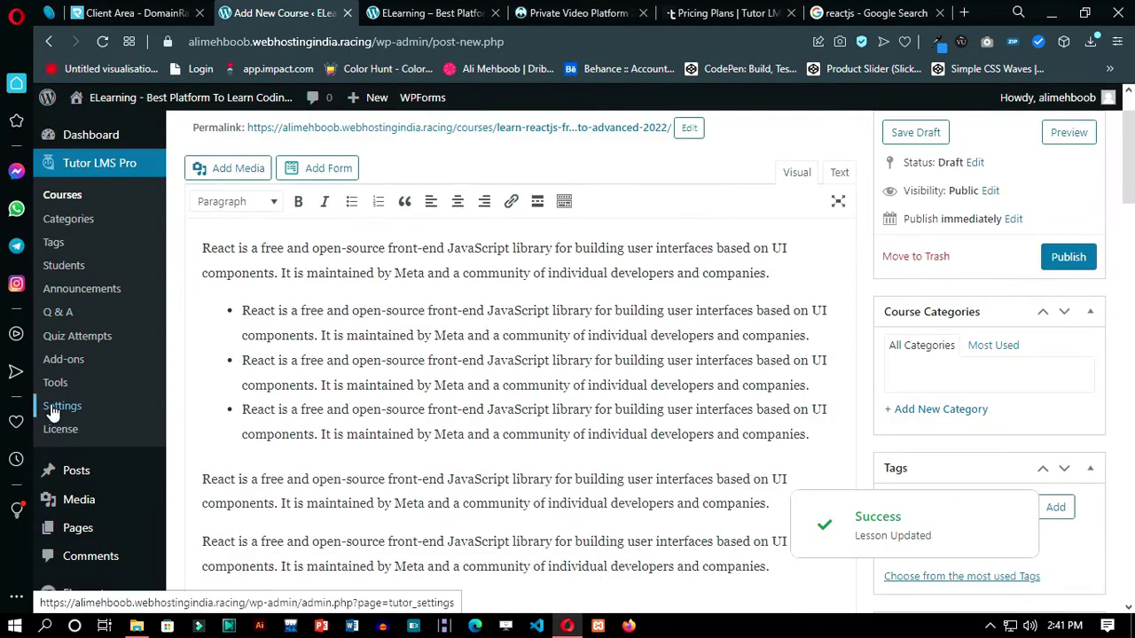
pyautogui.click(53, 407)
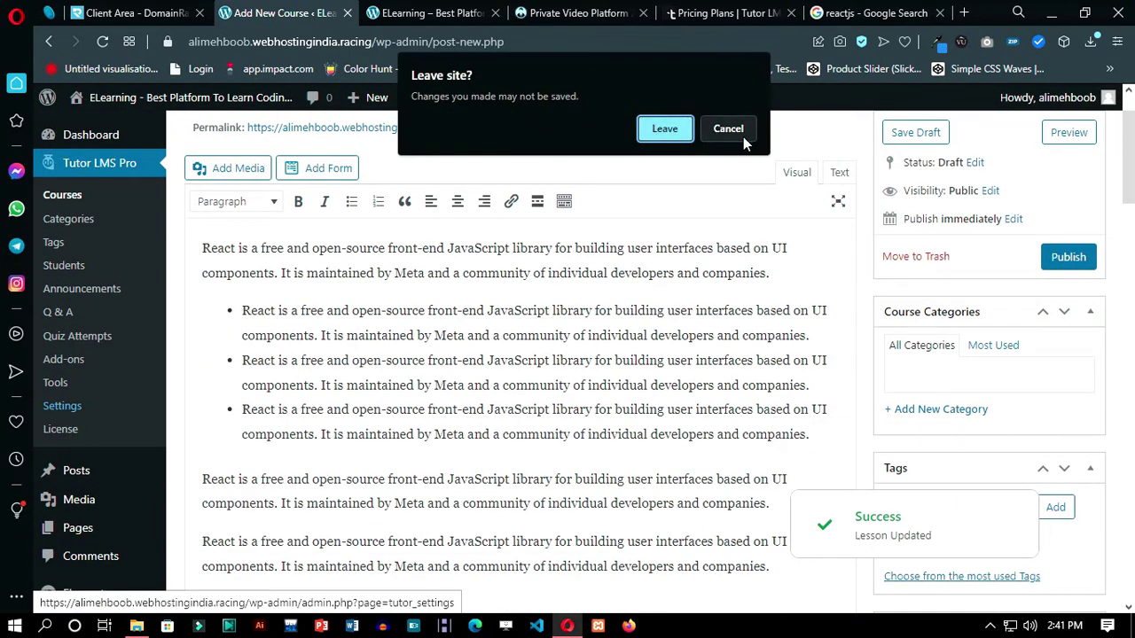
pyautogui.press('Return')
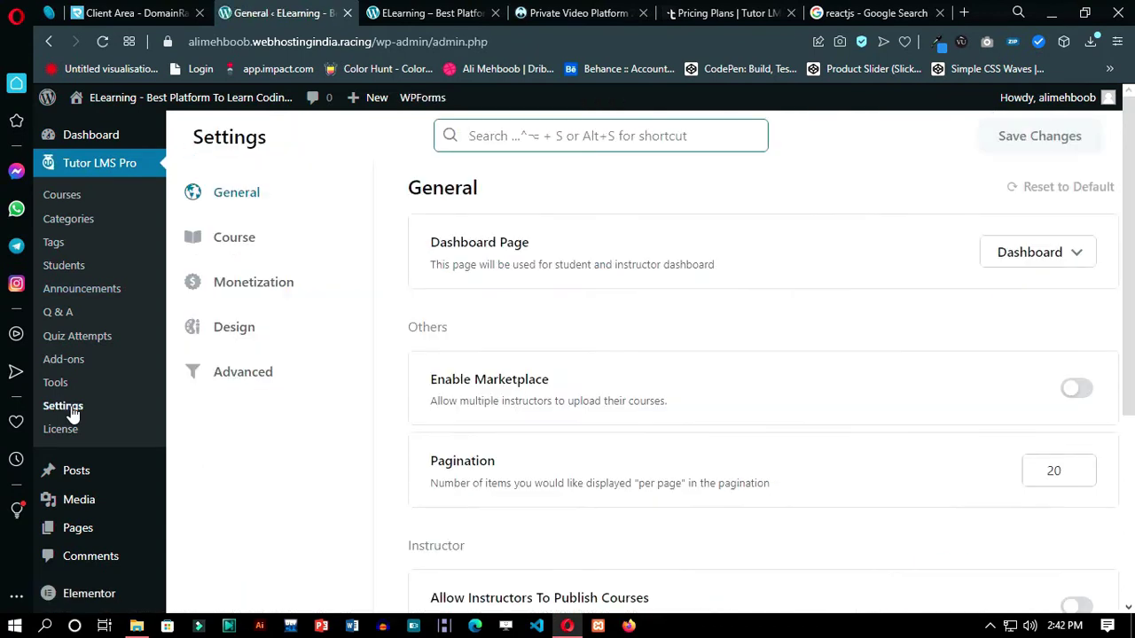
pyautogui.write('so')
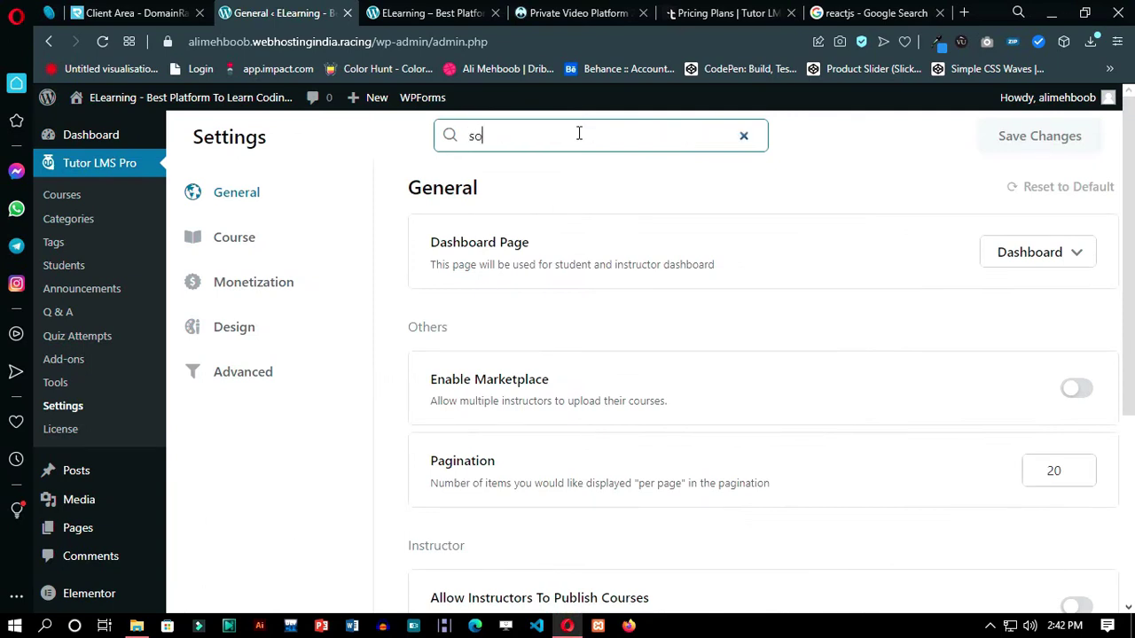
pyautogui.press('BackSpace')
pyautogui.press('BackSpace')
pyautogui.write('video')
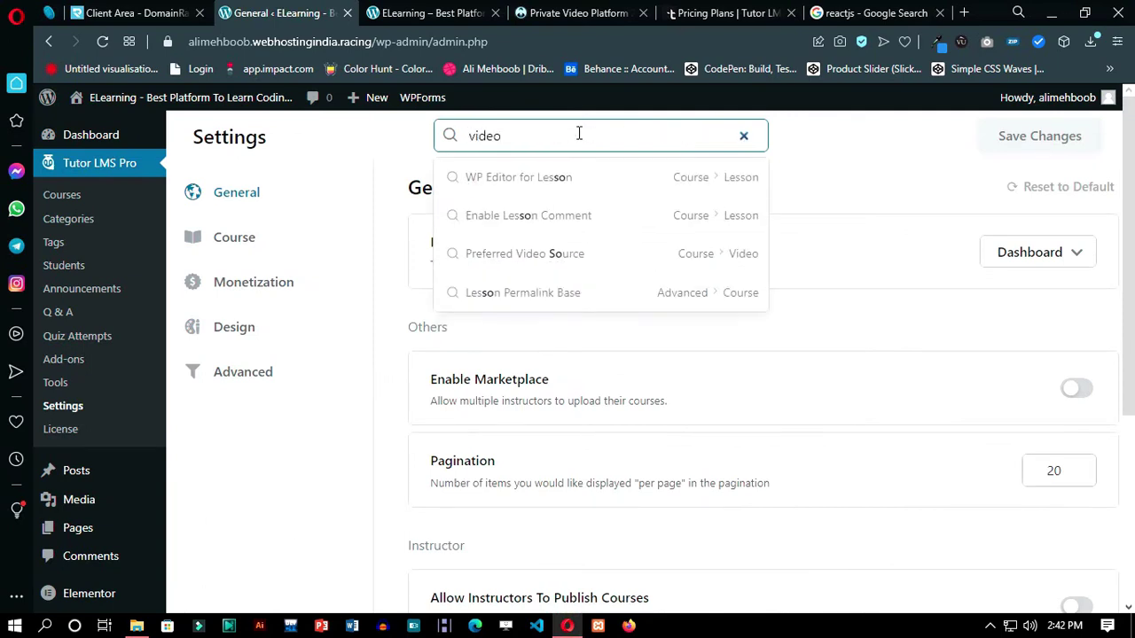
pyautogui.click(570, 182)
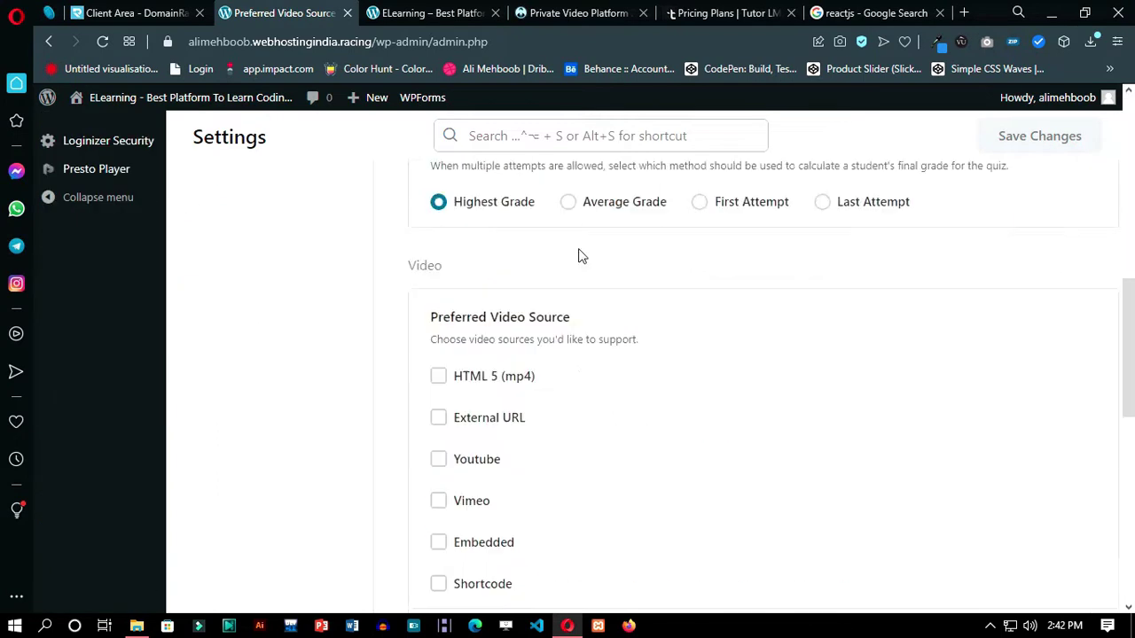
# - Enable HTML 5 (mp4), External URL, Youtube, Vimeo, Embedded and Shortcode as preferred video sources and save the settings
pyautogui.click(438, 295)
pyautogui.click(438, 331)
pyautogui.click(438, 372)
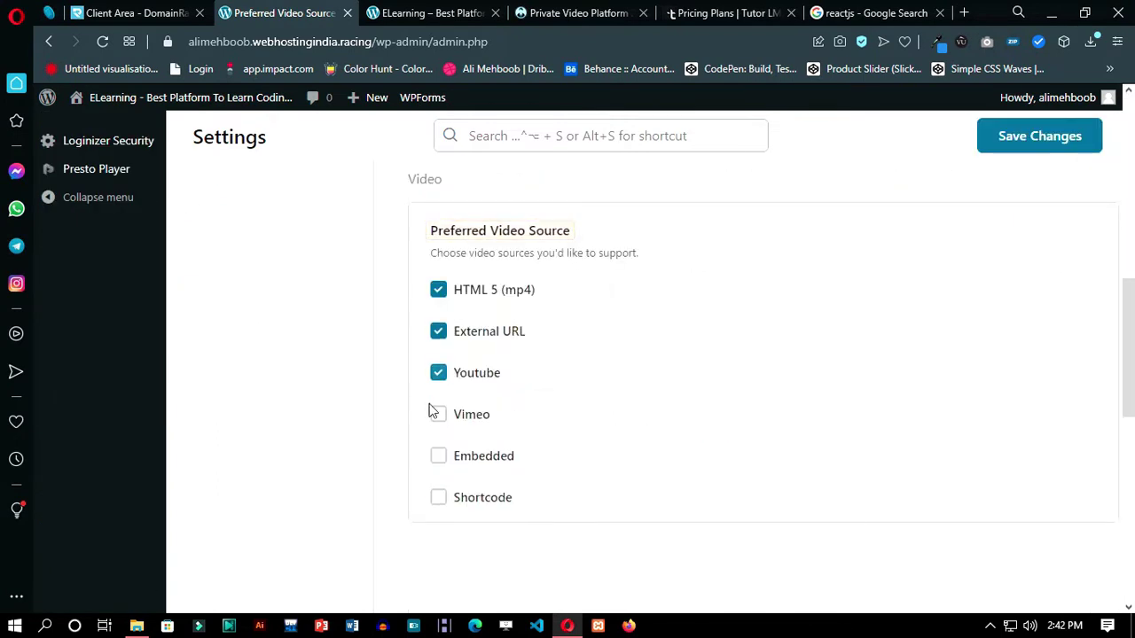
pyautogui.click(438, 414)
pyautogui.click(437, 460)
pyautogui.click(438, 497)
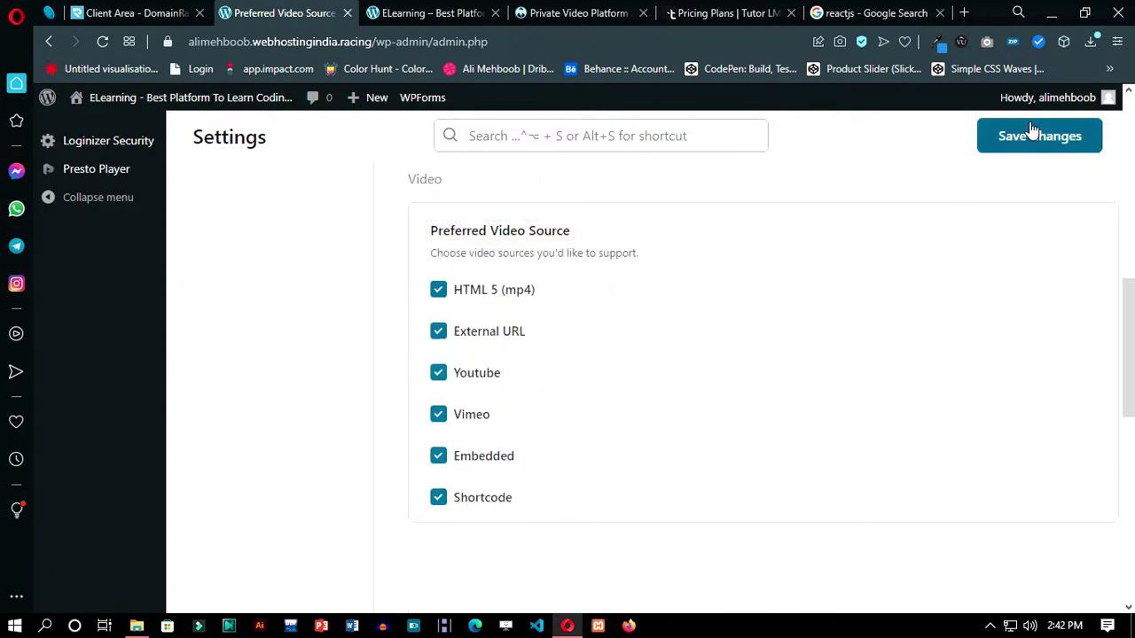
pyautogui.click(1031, 133)
# - Reopen the draft course "Learn ReactJS - From Beginner To Advanced 2022" for editing from the Tutor LMS course list
pyautogui.scroll(8, 197, 279)
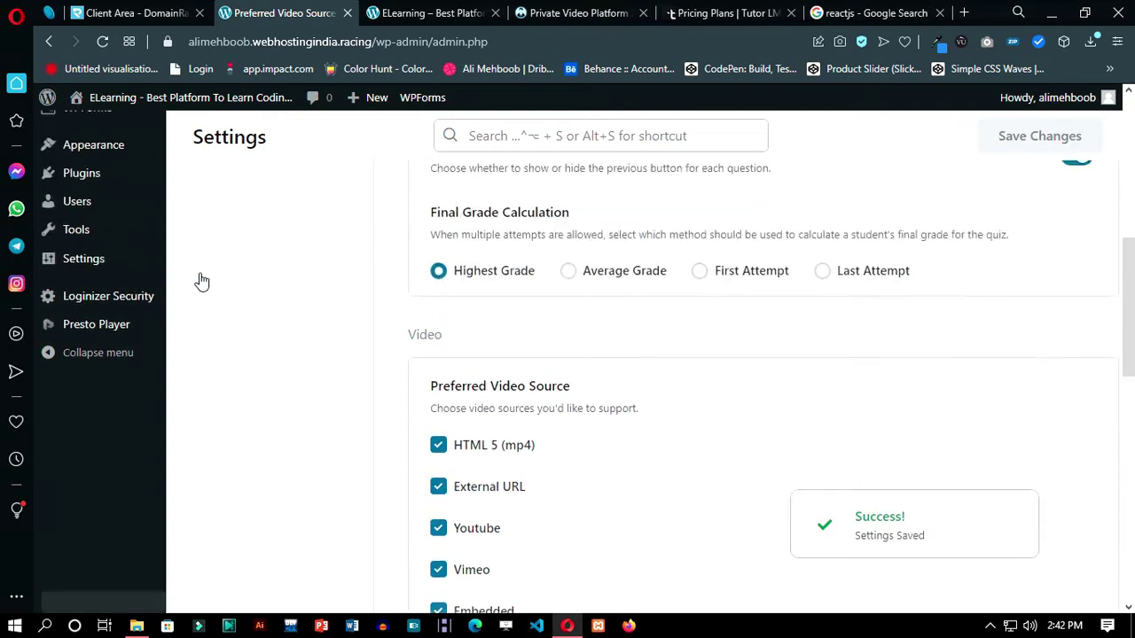
pyautogui.click(78, 202)
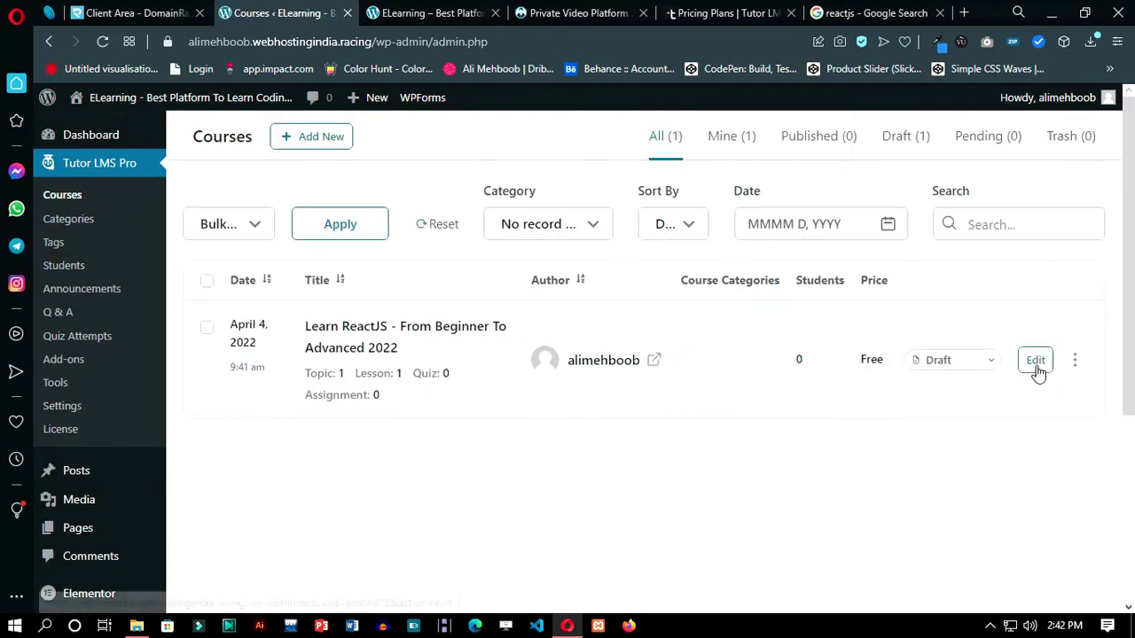
pyautogui.click(1037, 363)
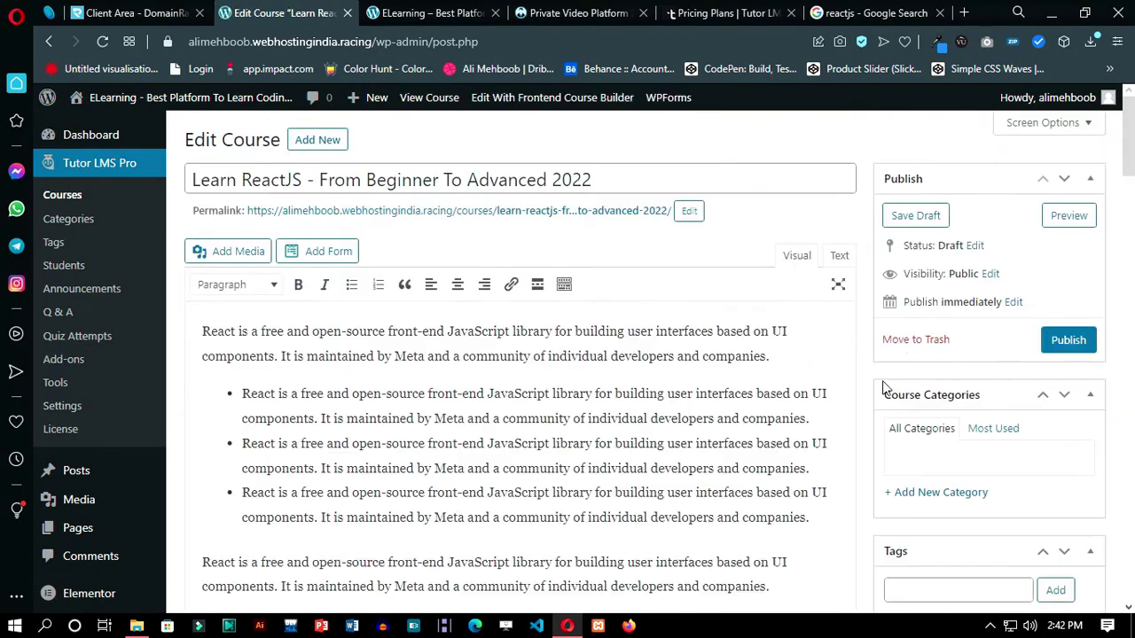
# - Paste the copied React summary into the course's What Will I Learn and Targeted Audience fields
pyautogui.scroll(-15, 860, 390)
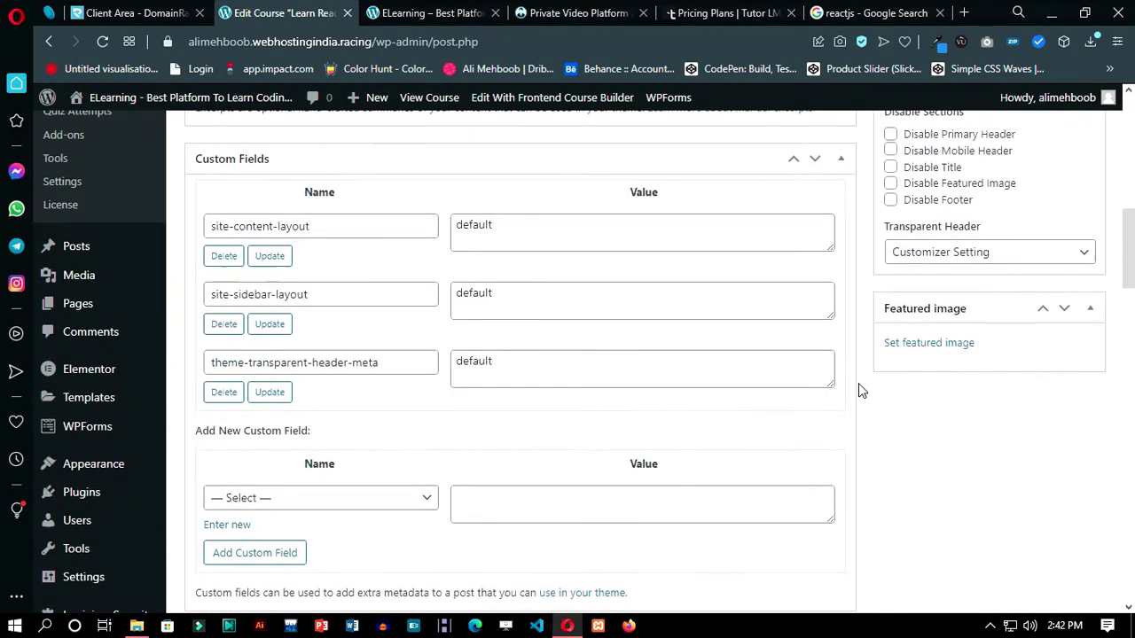
pyautogui.scroll(-15, 859, 383)
pyautogui.click(366, 253)
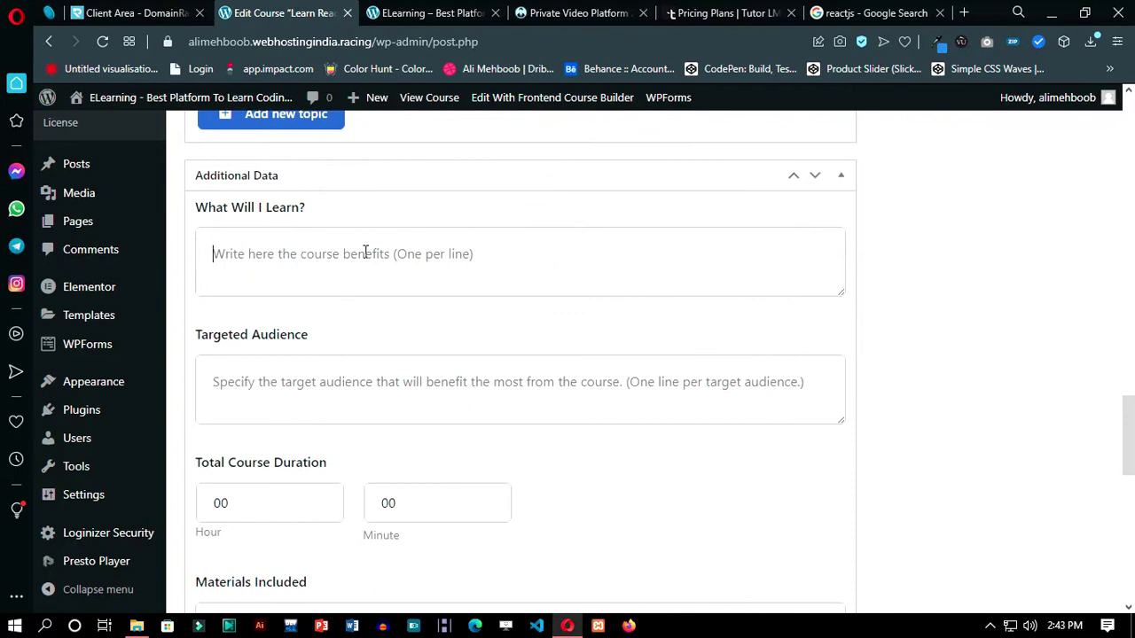
pyautogui.write('React is a free and open-source front-end JavaScript library for building user interfaces based on UI components. It is maintained by Meta and a community of individual developers and companies.')
pyautogui.write('React is a free and open-source front-end JavaScript library for building user interfaces based on UI components. It is maintained by Meta and a community of individual developers and companies.')
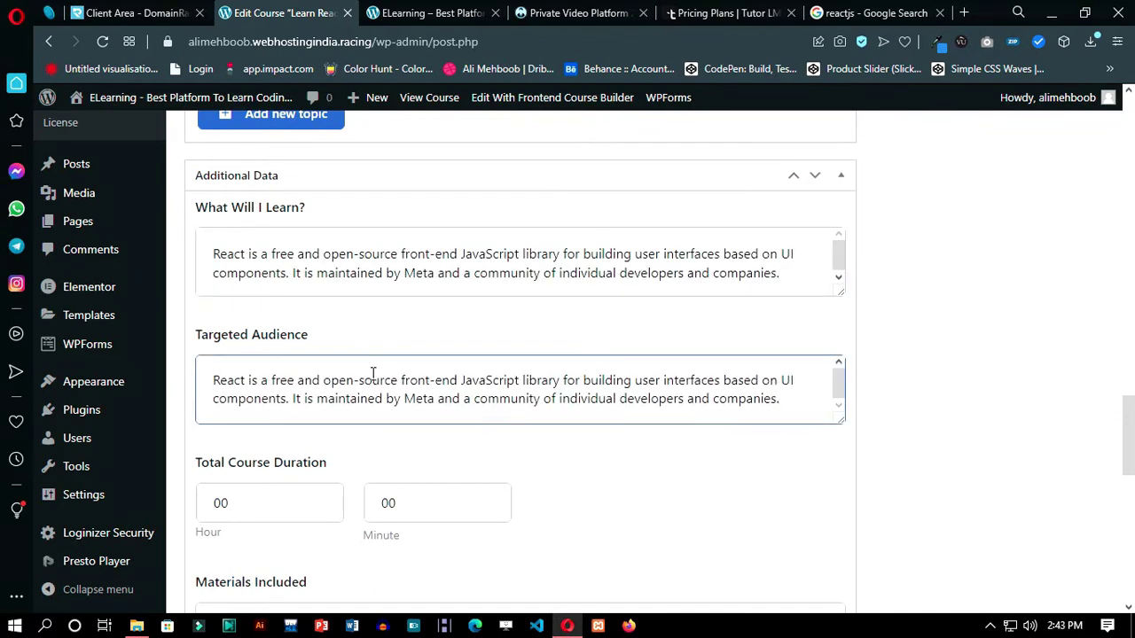
# - Set the total course duration to 70 hours and 59 minutes
pyautogui.click(228, 502)
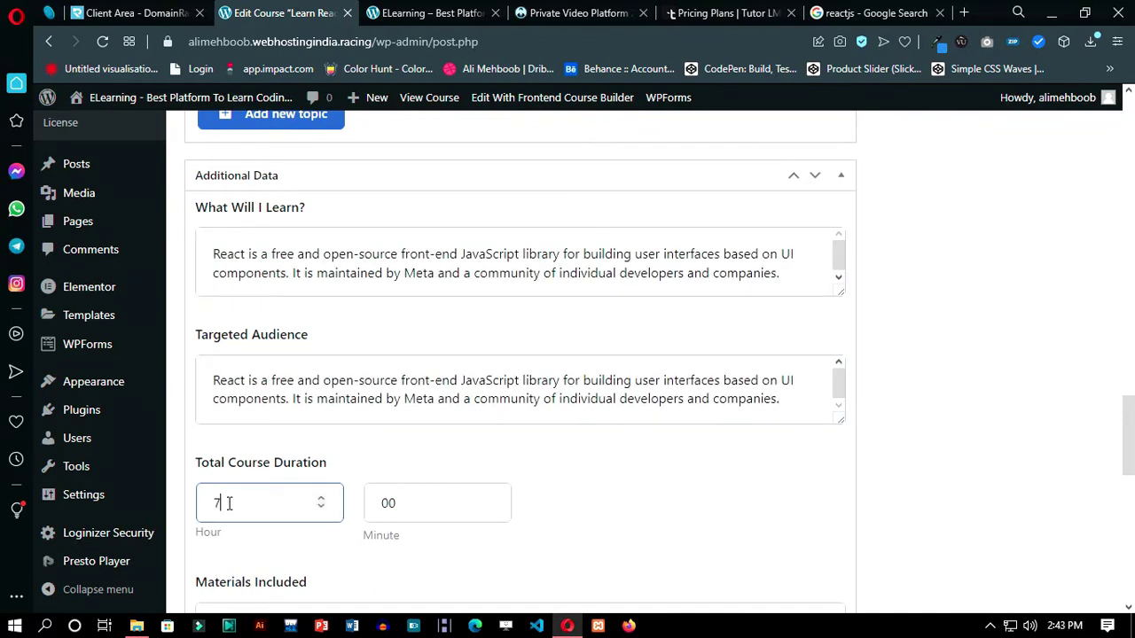
pyautogui.click(395, 513)
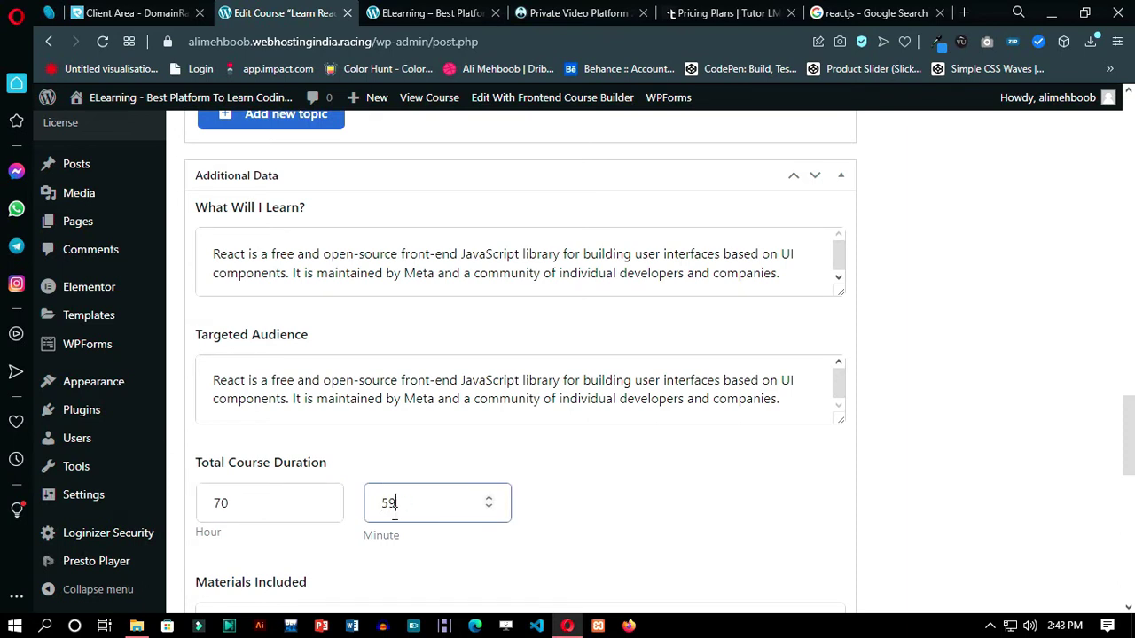
pyautogui.write('59')
# - Paste the copied React summary twice into Materials Included and also into Requirements/Instructions
pyautogui.scroll(-3, 395, 514)
pyautogui.click(412, 444)
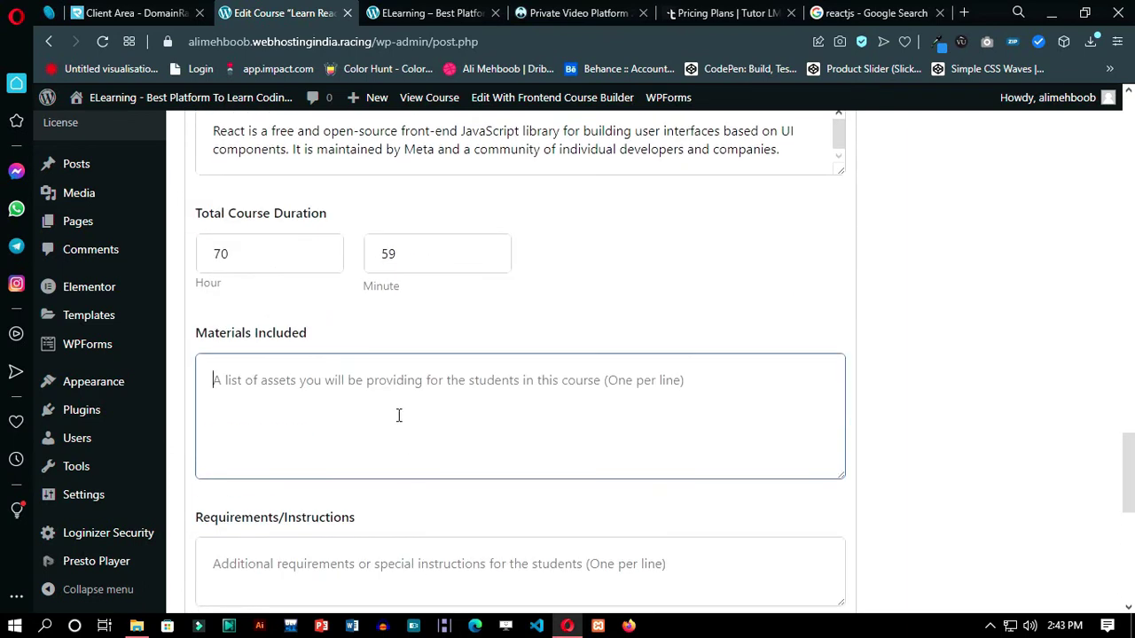
pyautogui.write('React is a free and open-source front-end JavaScript library for building user interfaces based on UI components. It is maintained by Meta and a community of individual developers and companies.')
pyautogui.write('v')
pyautogui.write('React is a free and open-source front-end JavaScript library for building user interfaces based on UI components. It is maintained by Meta and a community of individual developers and companies.')
pyautogui.scroll(-2, 399, 415)
pyautogui.click(375, 400)
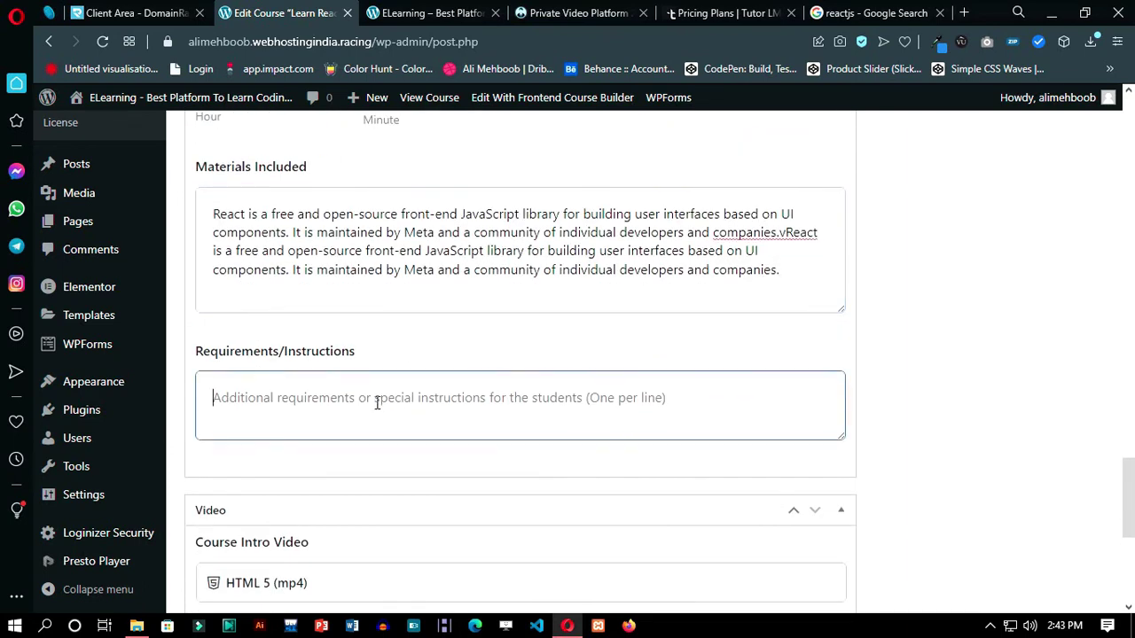
pyautogui.write('React is a free and open-source front-end JavaScript library for building user interfaces based on UI components. It is maintained by Meta and a community of individual developers and companies.')
pyautogui.scroll(-5, 872, 468)
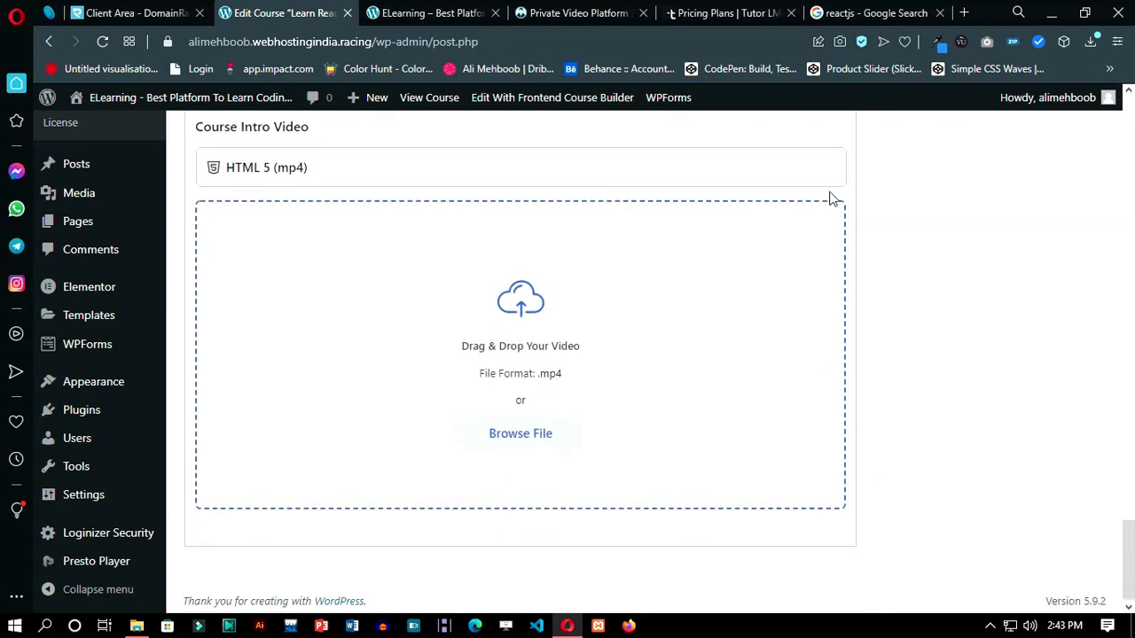
# - Set the Course Intro Video source to Embedded, check the hosting account's product information, and switch to the private video platform
pyautogui.click(829, 177)
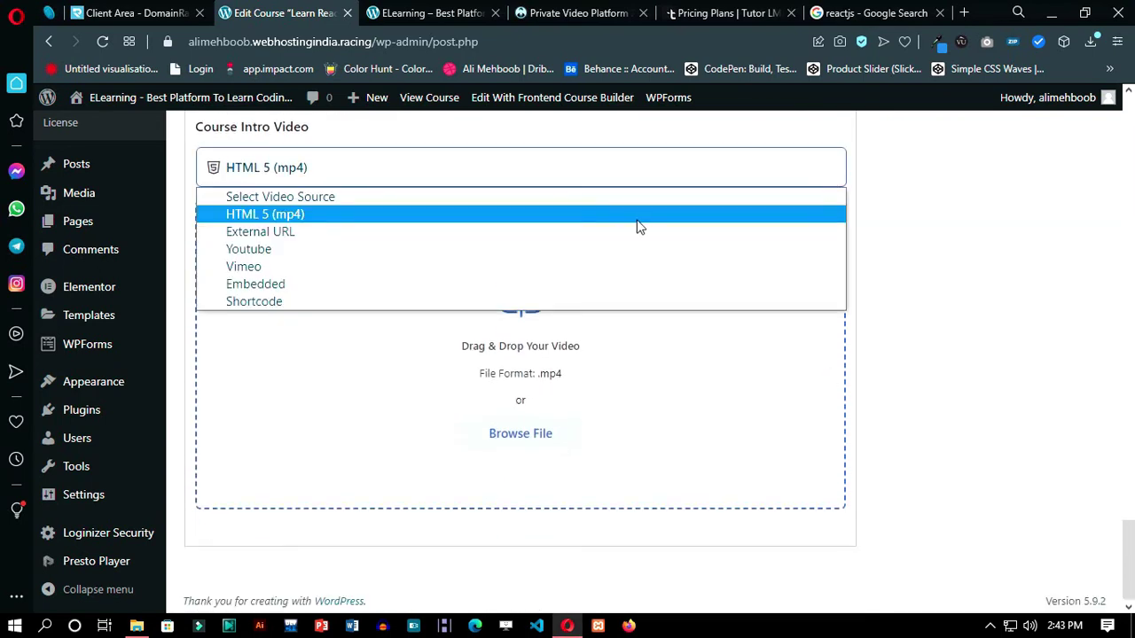
pyautogui.click(278, 284)
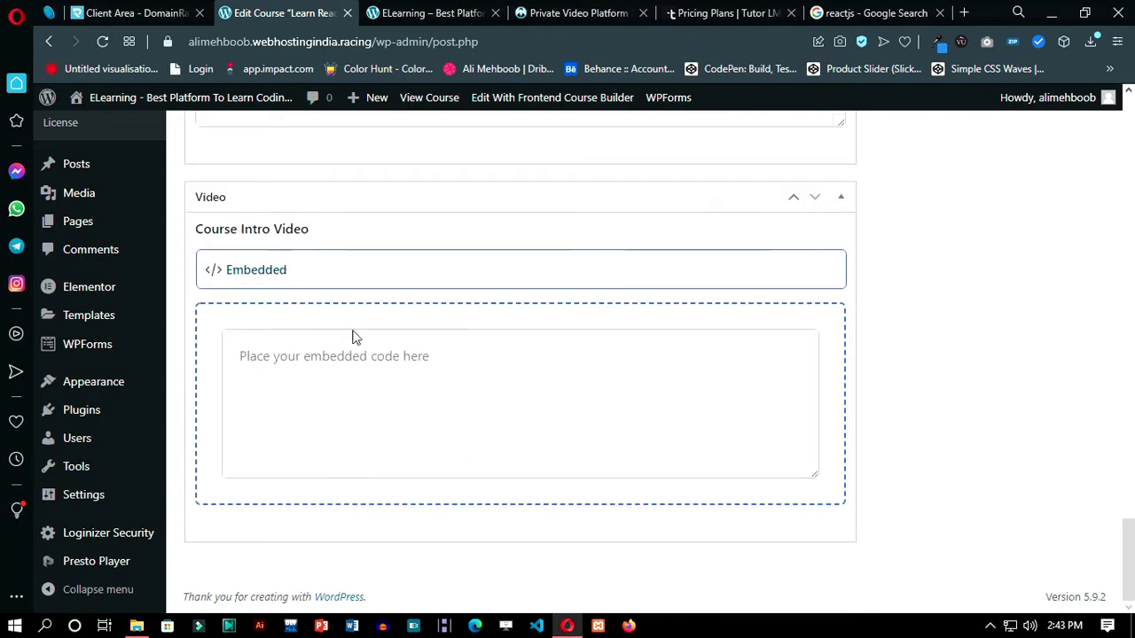
pyautogui.click(159, 16)
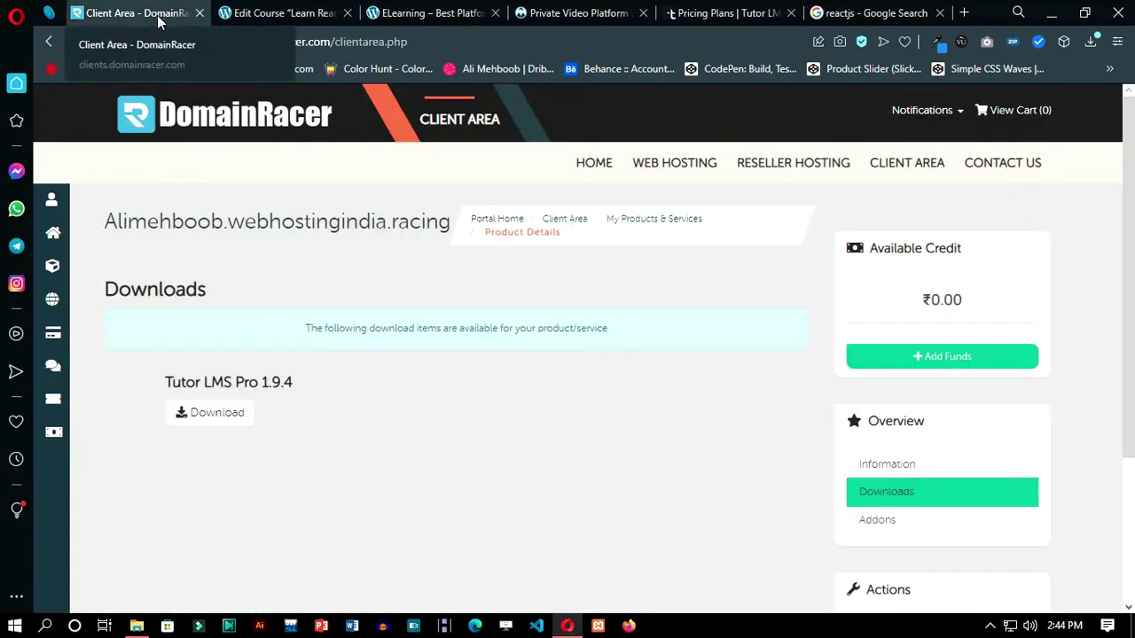
pyautogui.scroll(-1, 877, 431)
pyautogui.click(895, 381)
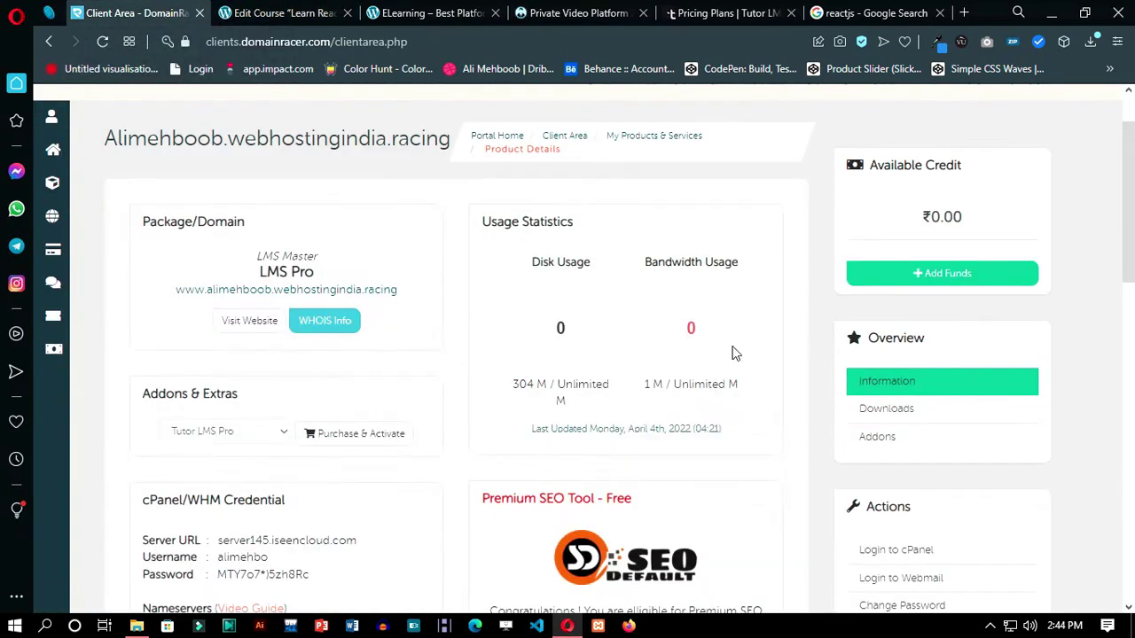
pyautogui.scroll(-5, 479, 349)
pyautogui.click(564, 11)
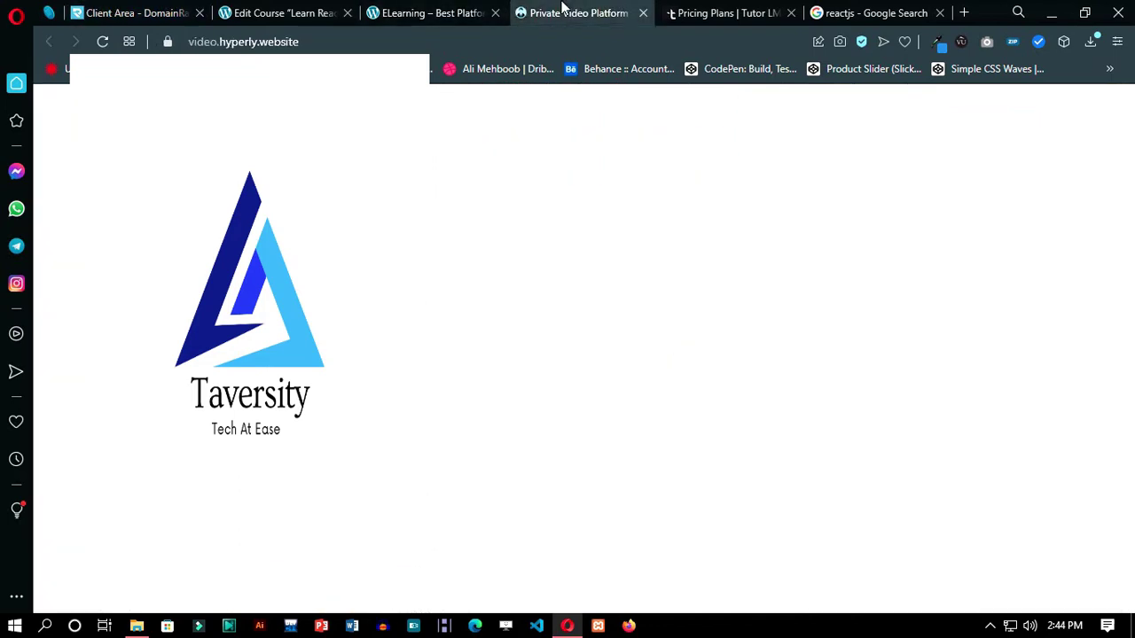
pyautogui.click(918, 11)
pyautogui.click(459, 44)
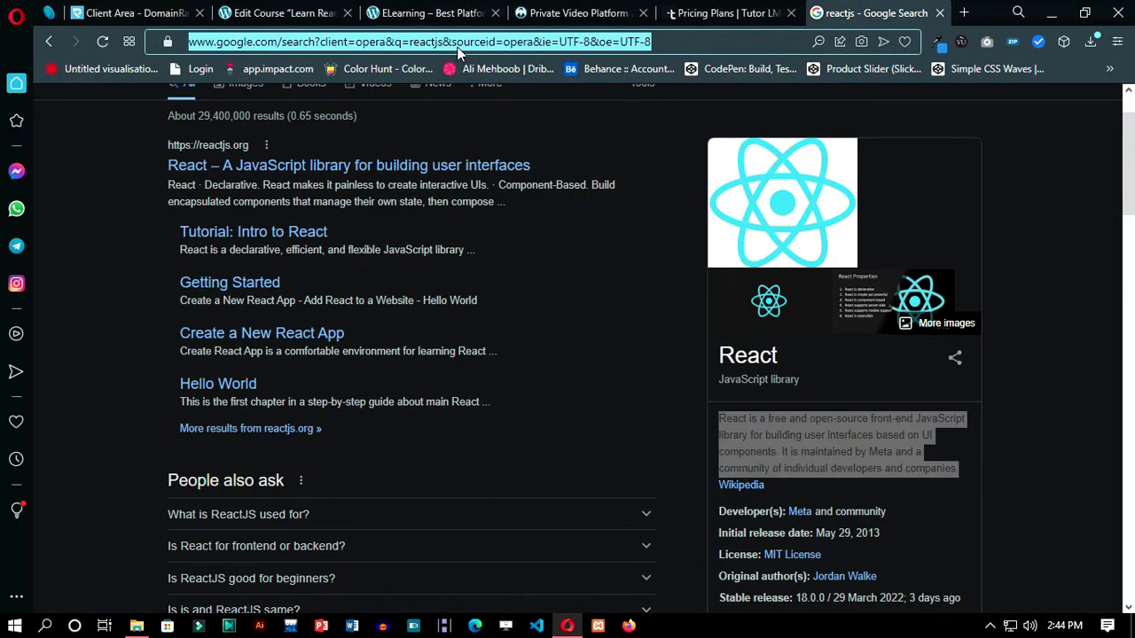
pyautogui.hotkey('alt', 'Left')
pyautogui.click(578, 11)
pyautogui.rightClick(524, 314)
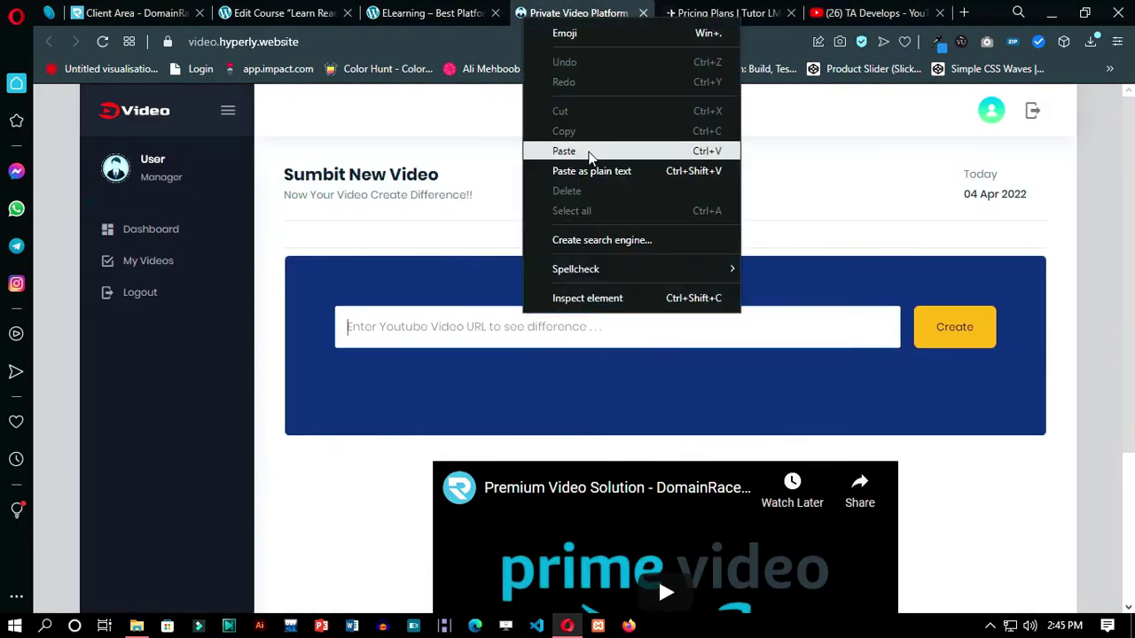
pyautogui.click(590, 152)
pyautogui.click(932, 319)
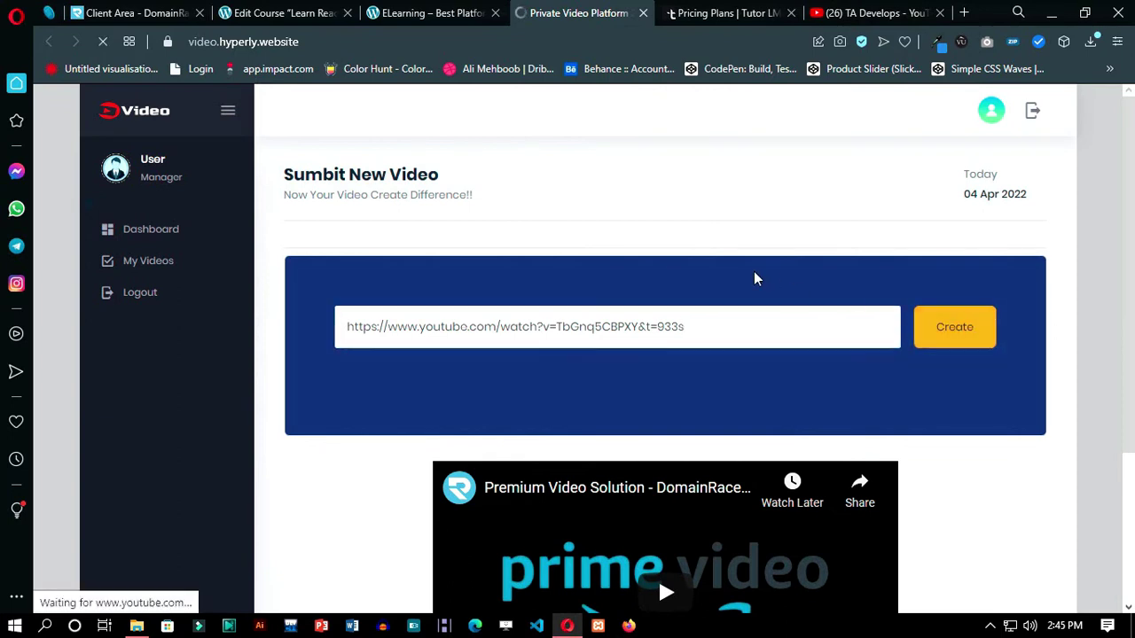
# - Copy the Video Theme #1 iframe code of the new private video and paste it as the course intro video's embedded code
pyautogui.scroll(-4, 661, 453)
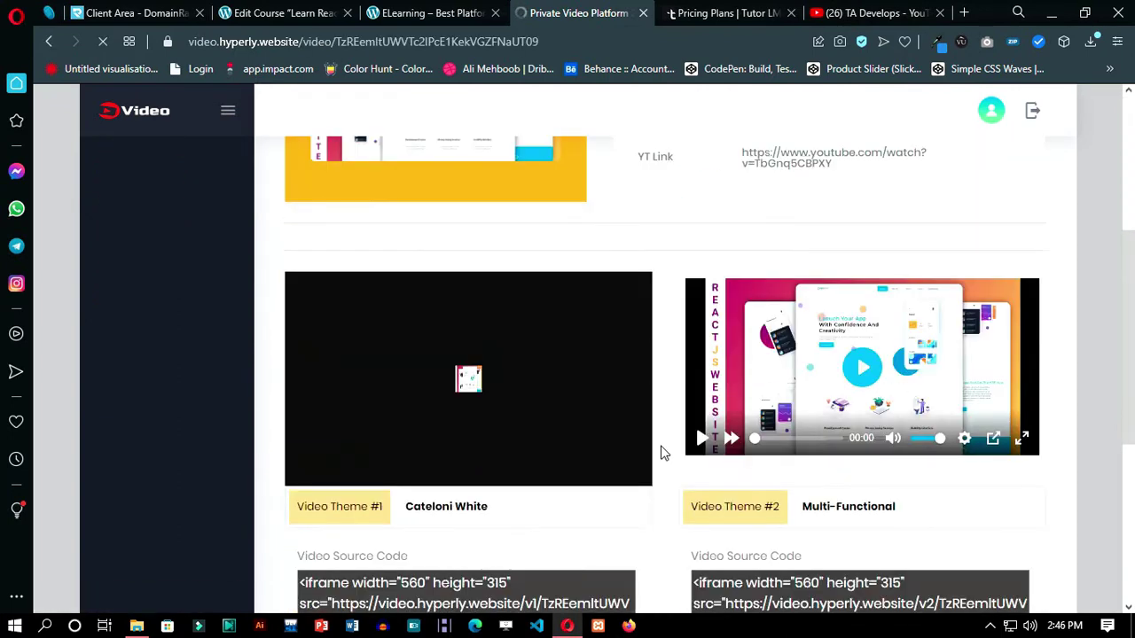
pyautogui.scroll(-2, 665, 451)
pyautogui.scroll(1, 672, 399)
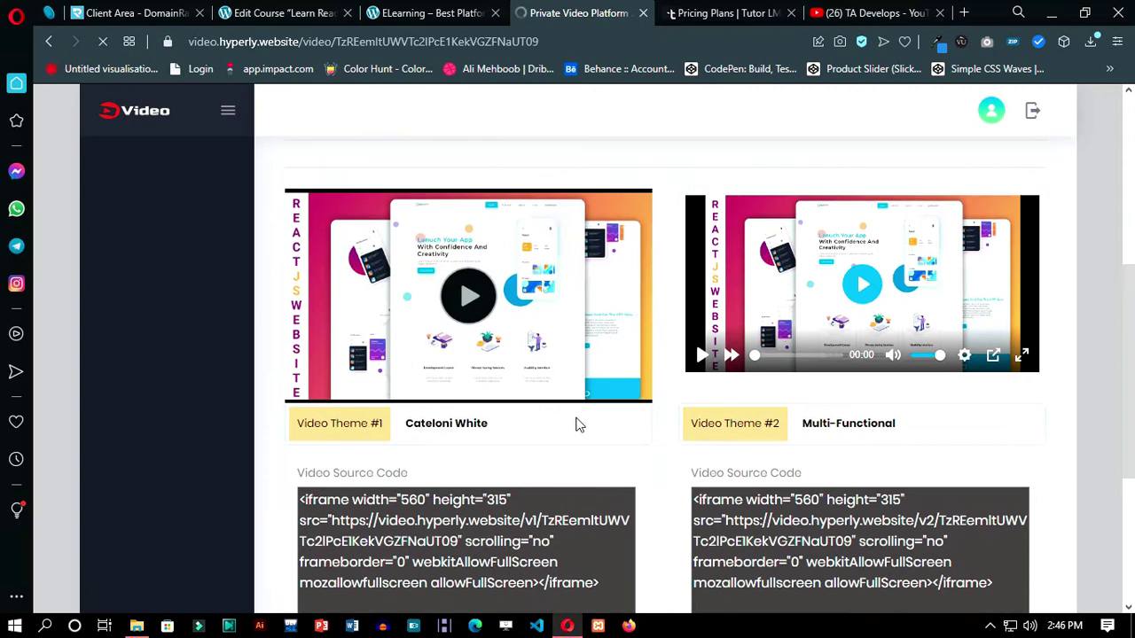
pyautogui.scroll(-1, 576, 426)
pyautogui.moveTo(606, 500); pyautogui.dragTo(295, 419)
pyautogui.hotkey('ctrl', 'c')
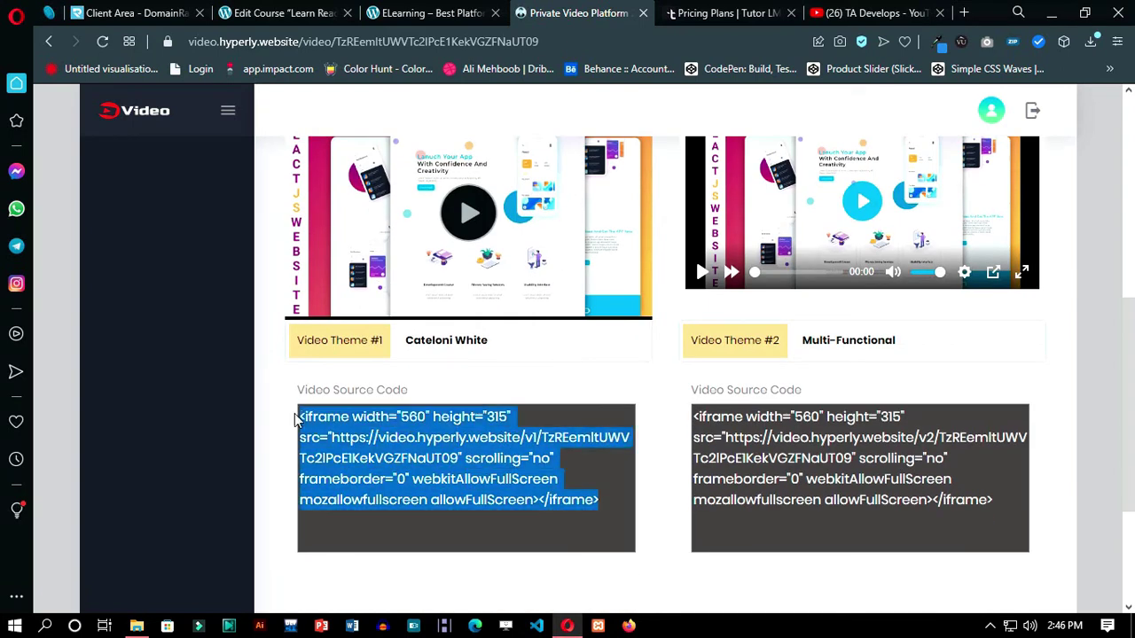
pyautogui.click(239, 11)
pyautogui.click(329, 375)
pyautogui.hotkey('ctrl', 'v')
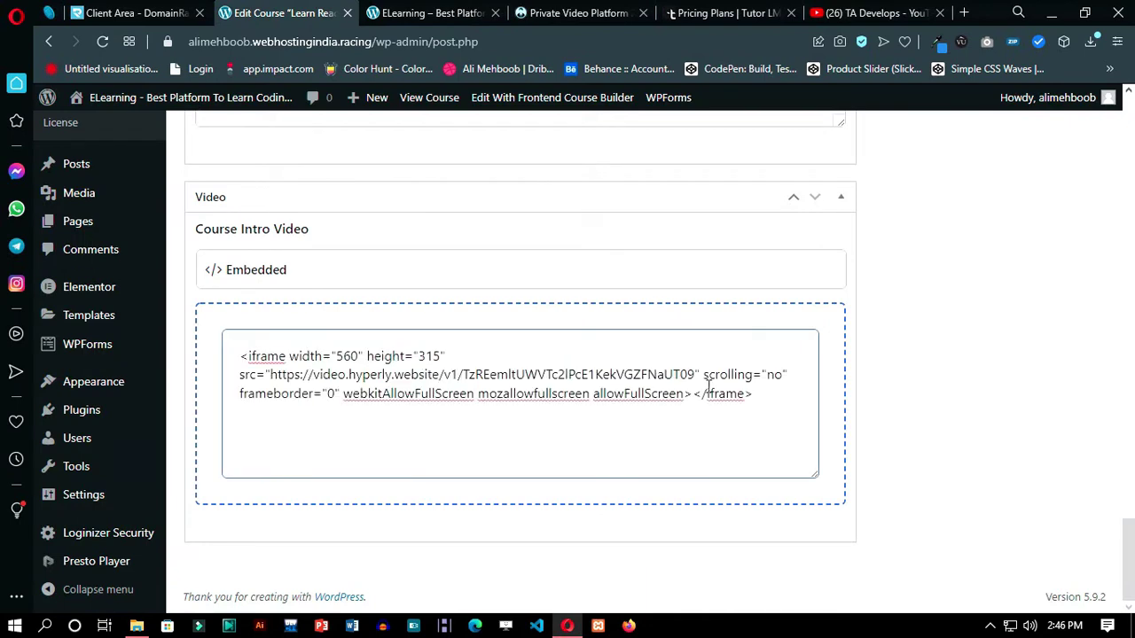
# - Add a new topic named "Module 2 : Personalized Web" to the course builder, with a lesson titled DEMO
pyautogui.scroll(15, 849, 373)
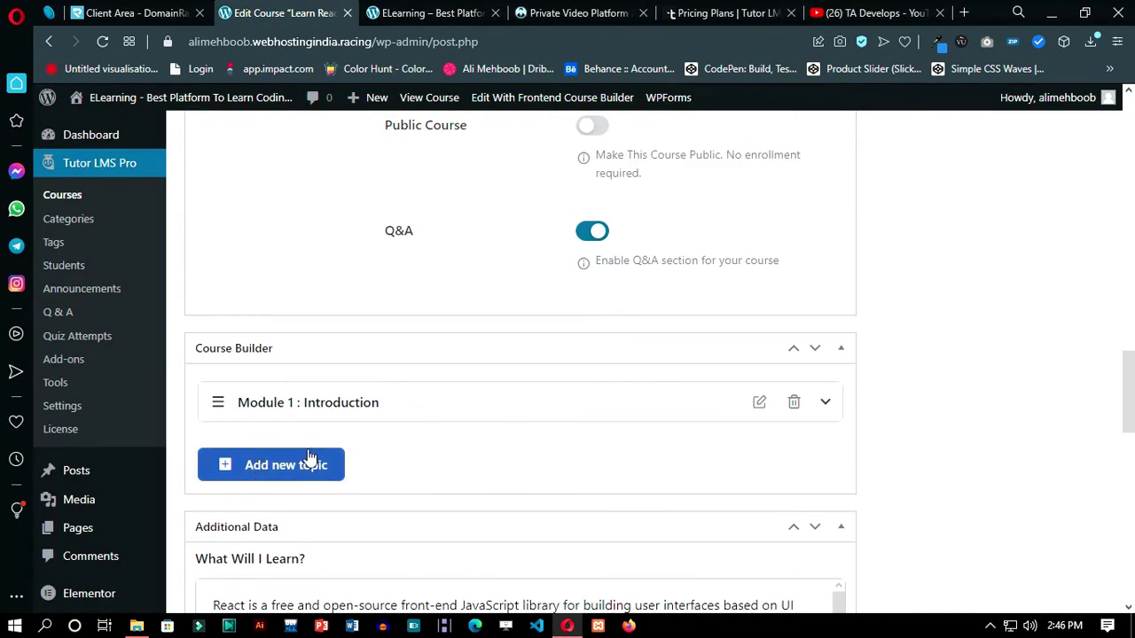
pyautogui.click(255, 464)
pyautogui.click(403, 256)
pyautogui.write('M')
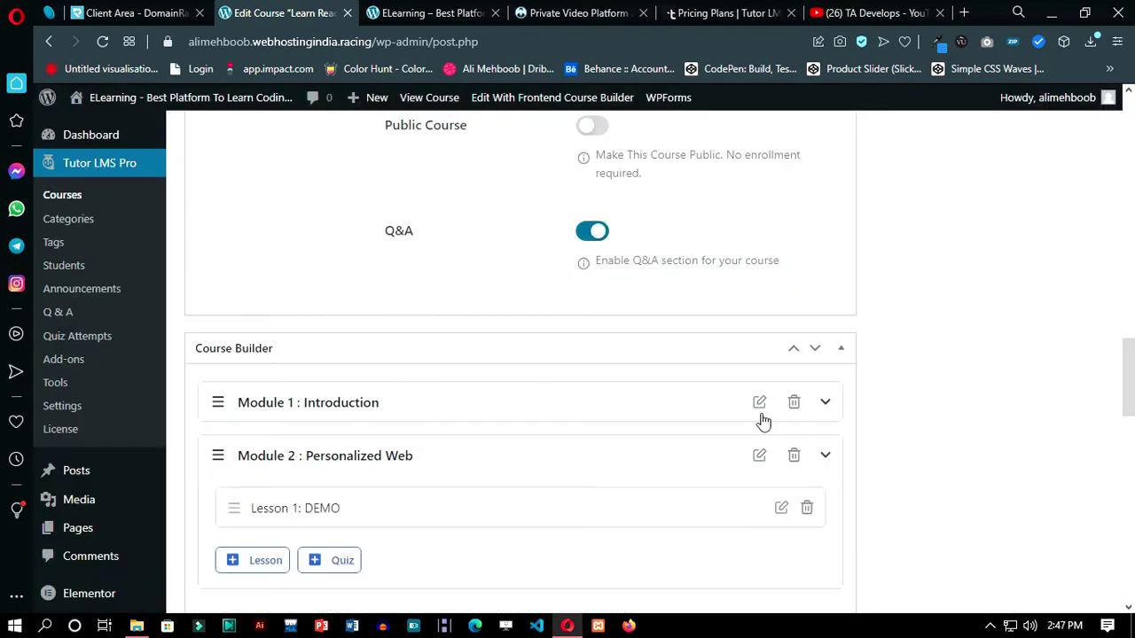
# - Check the topic name and summary of "Module 1 : Introduction" and save the topic
pyautogui.click(759, 405)
pyautogui.scroll(-1, 577, 461)
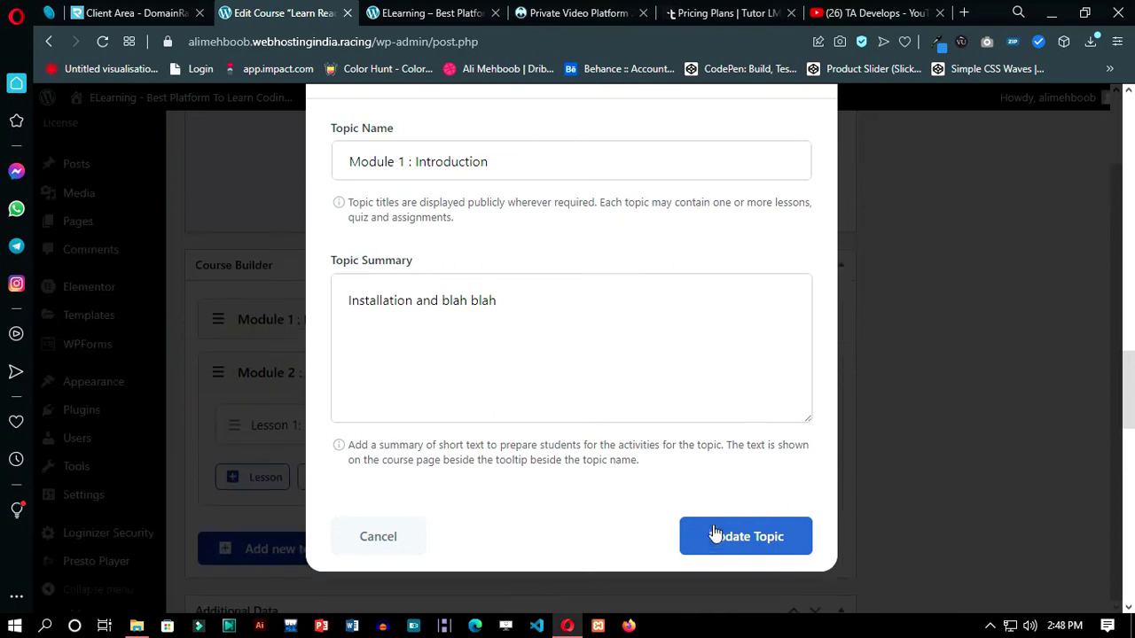
pyautogui.click(717, 537)
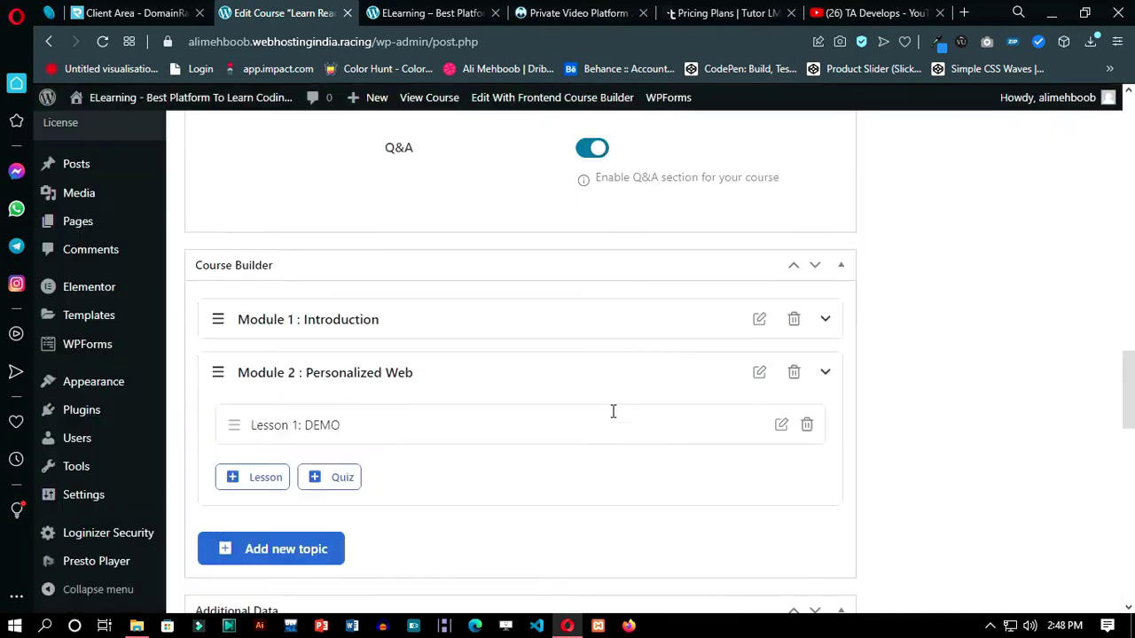
# - Set the video source of the Module 1 lesson on installing Nodejs to Embedded
pyautogui.click(757, 326)
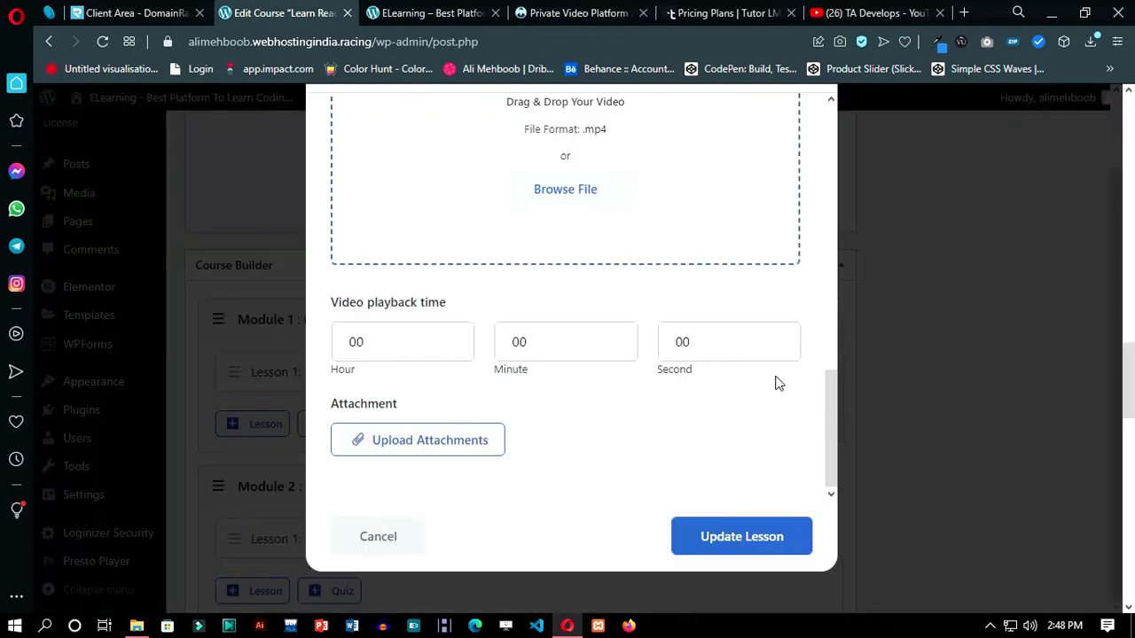
pyautogui.scroll(5, 775, 381)
pyautogui.click(671, 175)
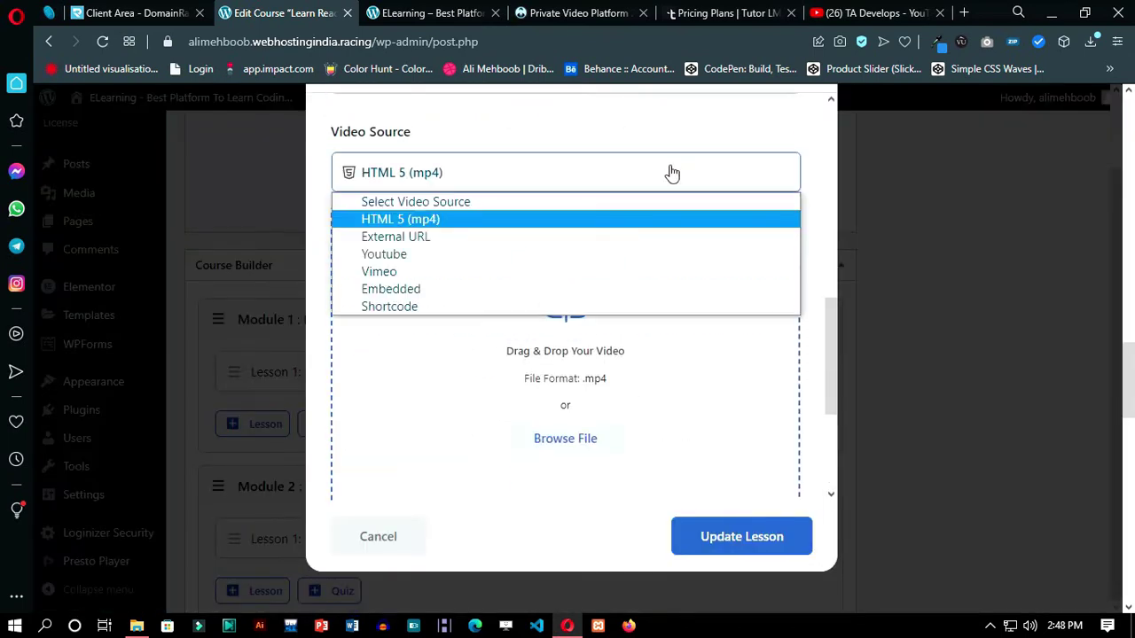
pyautogui.click(398, 290)
# - Copy the link of "Download & Install NodeJs On Windows 10" from the TA Develops YouTube channel's videos
pyautogui.click(856, 12)
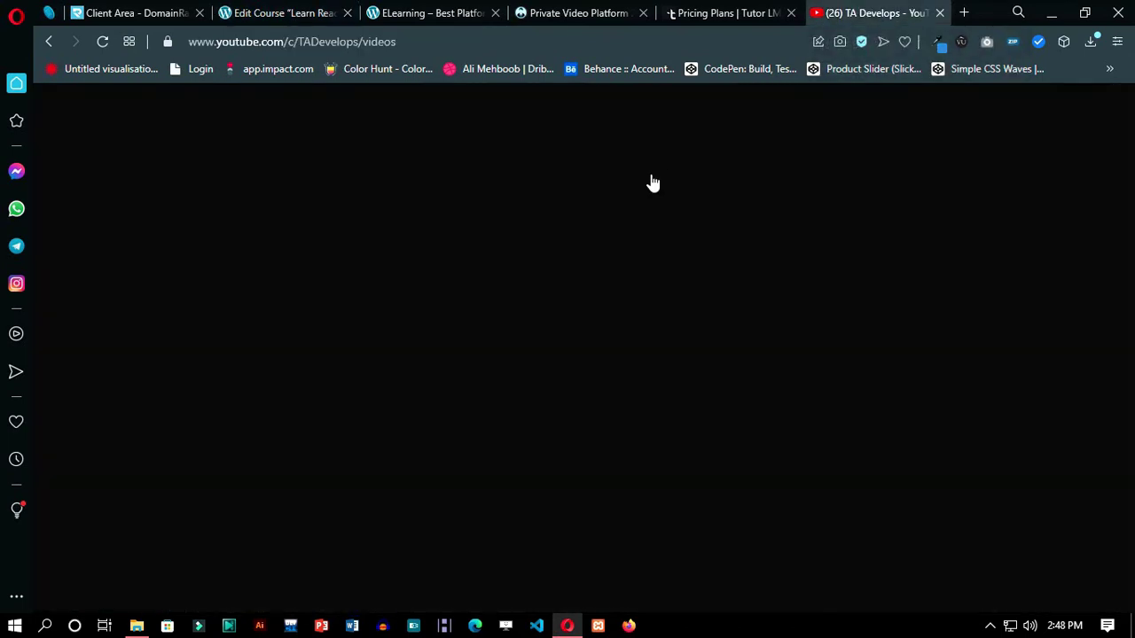
pyautogui.rightClick(429, 176)
pyautogui.click(502, 278)
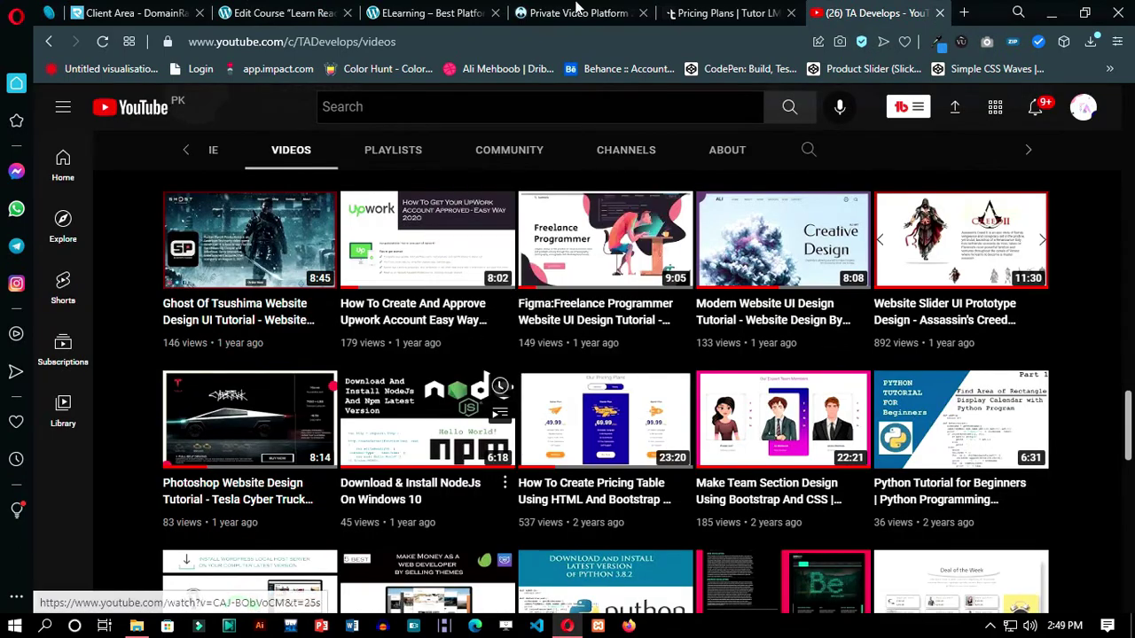
# - Create a private video on the video platform's dashboard from the copied NodeJs video link
pyautogui.click(576, 13)
pyautogui.scroll(5, 572, 256)
pyautogui.click(153, 230)
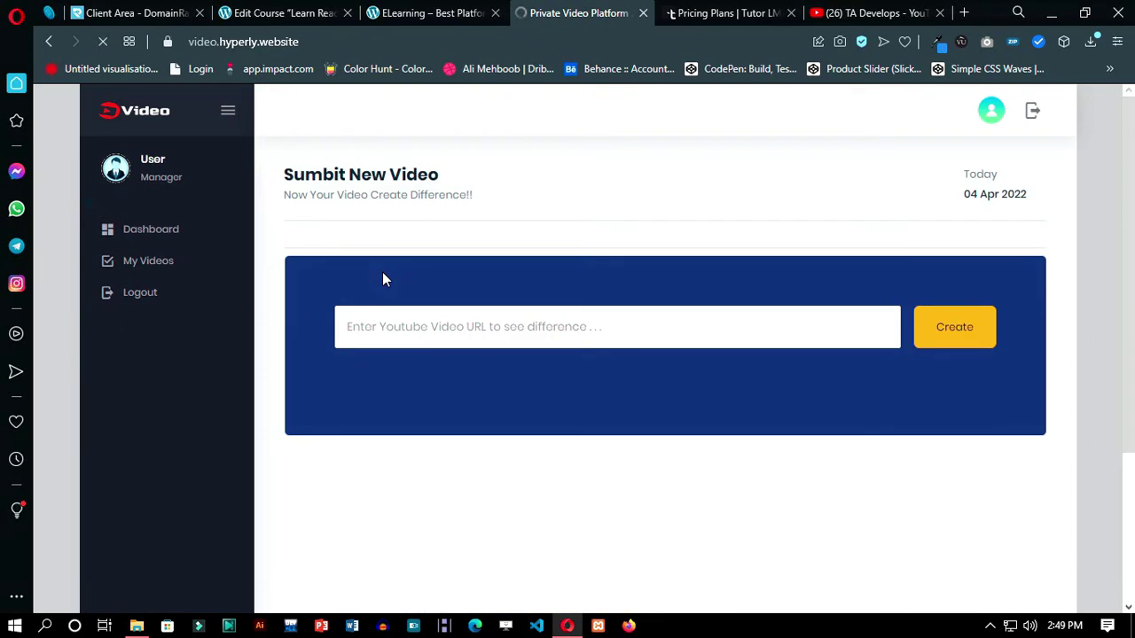
pyautogui.rightClick(395, 326)
pyautogui.click(458, 178)
pyautogui.scroll(-2, 848, 292)
pyautogui.scroll(2, 887, 310)
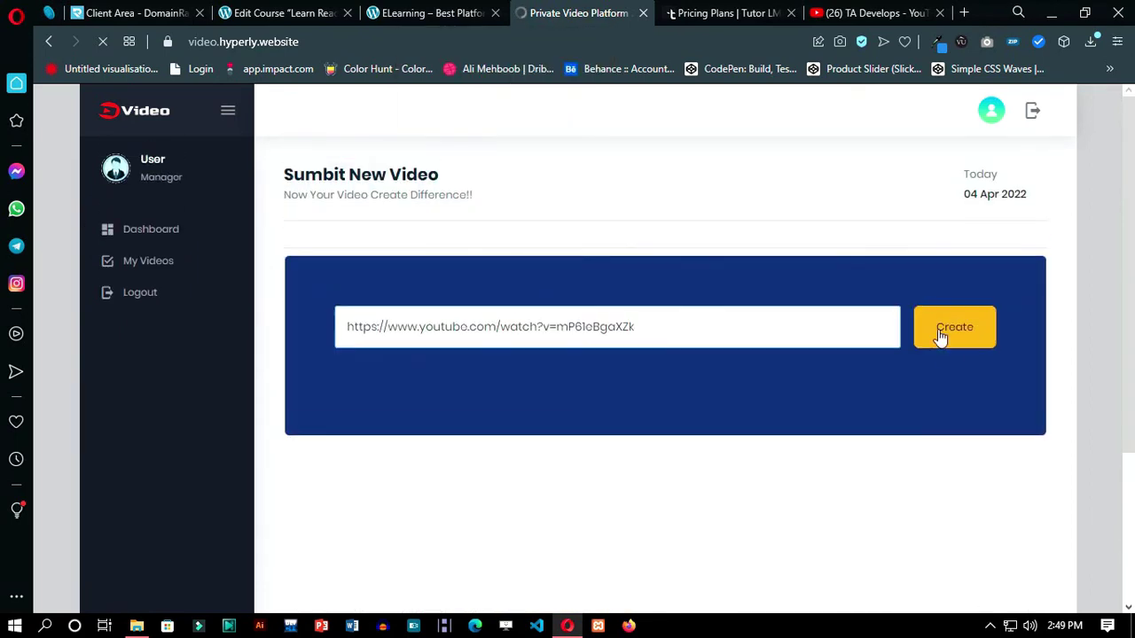
pyautogui.click(938, 334)
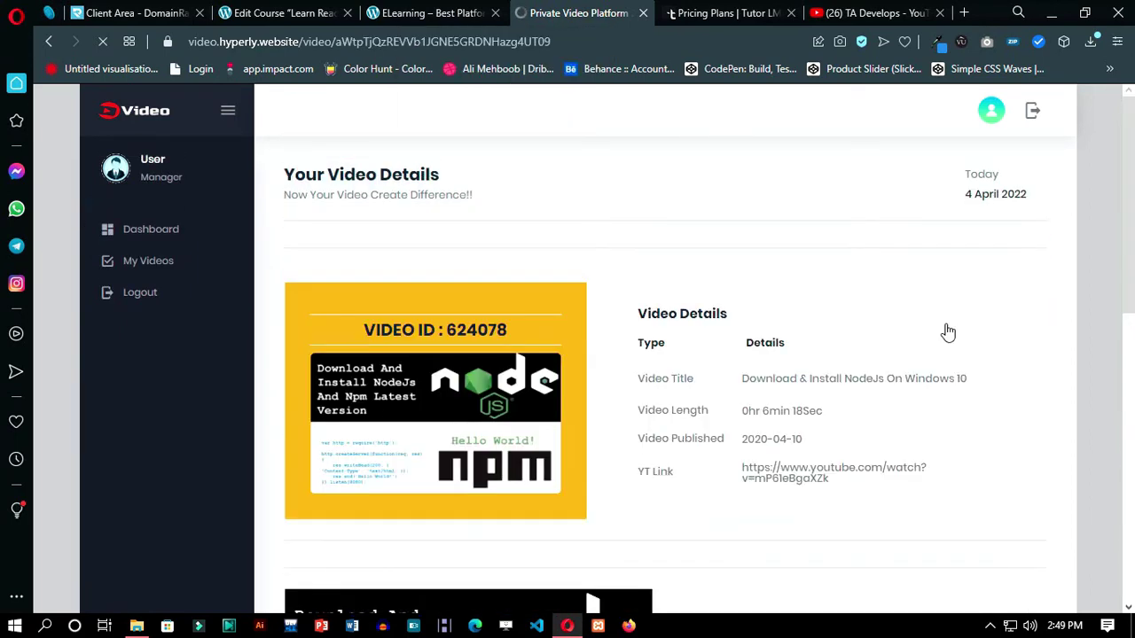
# - Paste the NodeJs video's Theme #1 iframe code into the Module 1 lesson, set its playback minutes, and update the lesson
pyautogui.scroll(-5, 659, 361)
pyautogui.moveTo(603, 493); pyautogui.dragTo(299, 400)
pyautogui.click(283, 13)
pyautogui.click(532, 302)
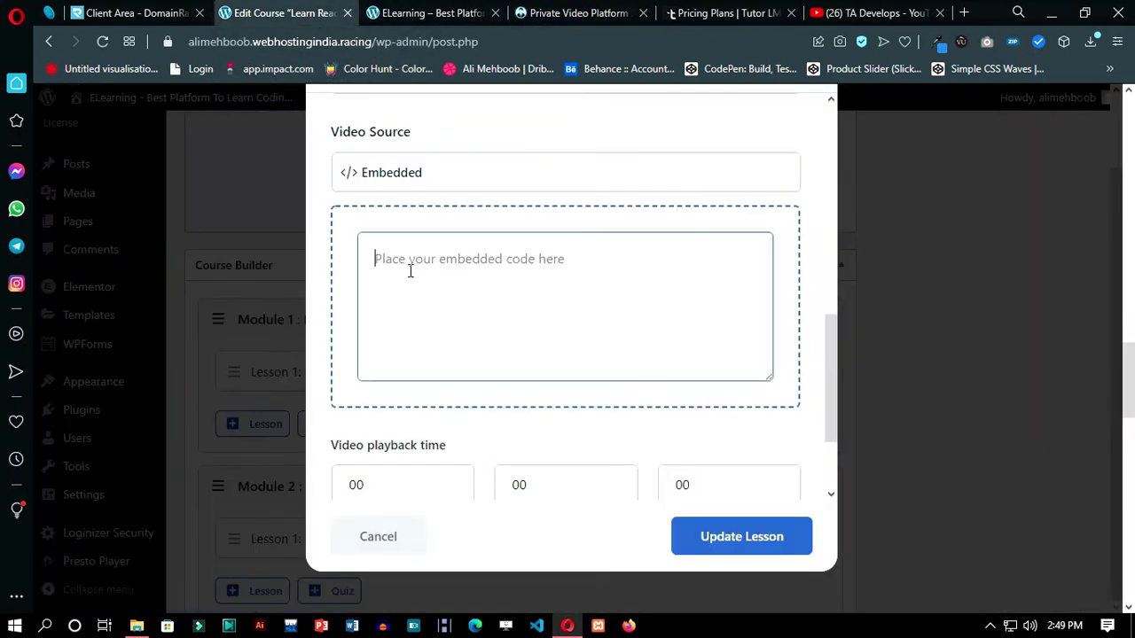
pyautogui.hotkey('ctrl', 'v')
pyautogui.scroll(-1, 624, 424)
pyautogui.scroll(-1, 624, 424)
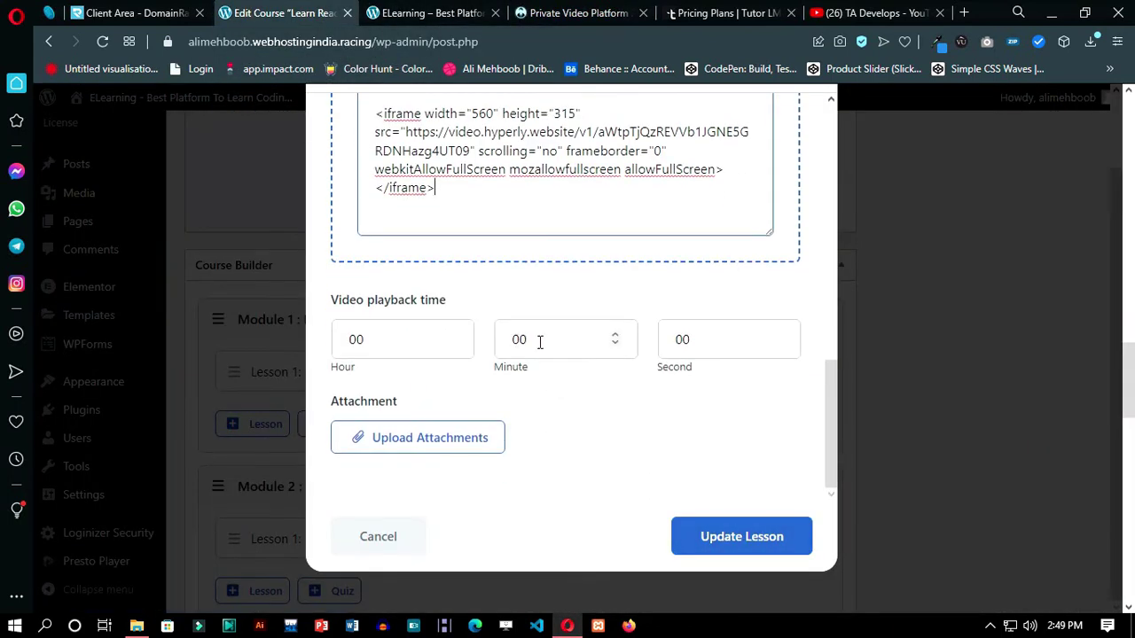
pyautogui.moveTo(540, 342); pyautogui.dragTo(518, 344)
pyautogui.click(718, 535)
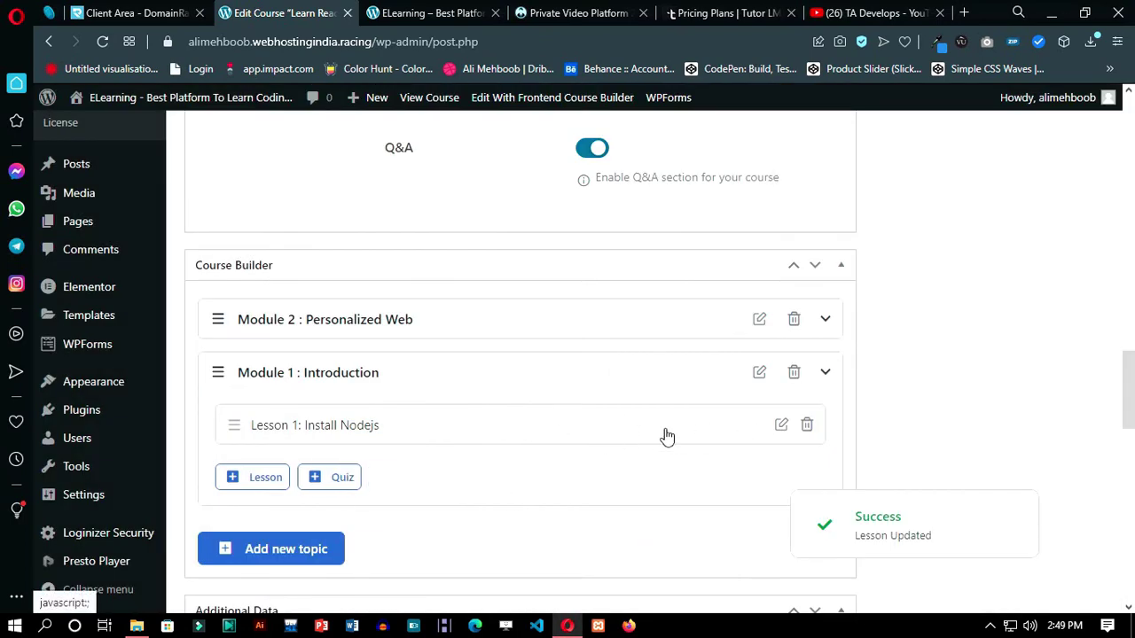
# - Move "Module 2 : Personalized Web" below "Module 1 : Introduction" in the course builder
pyautogui.moveTo(205, 254); pyautogui.dragTo(207, 399)
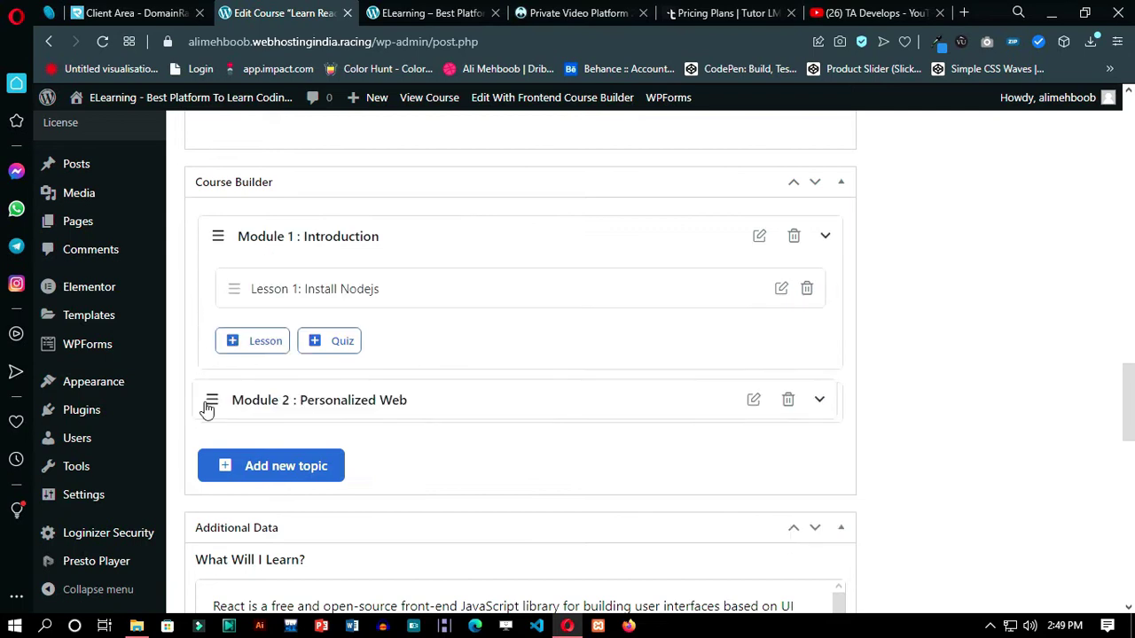
pyautogui.click(755, 404)
pyautogui.click(805, 153)
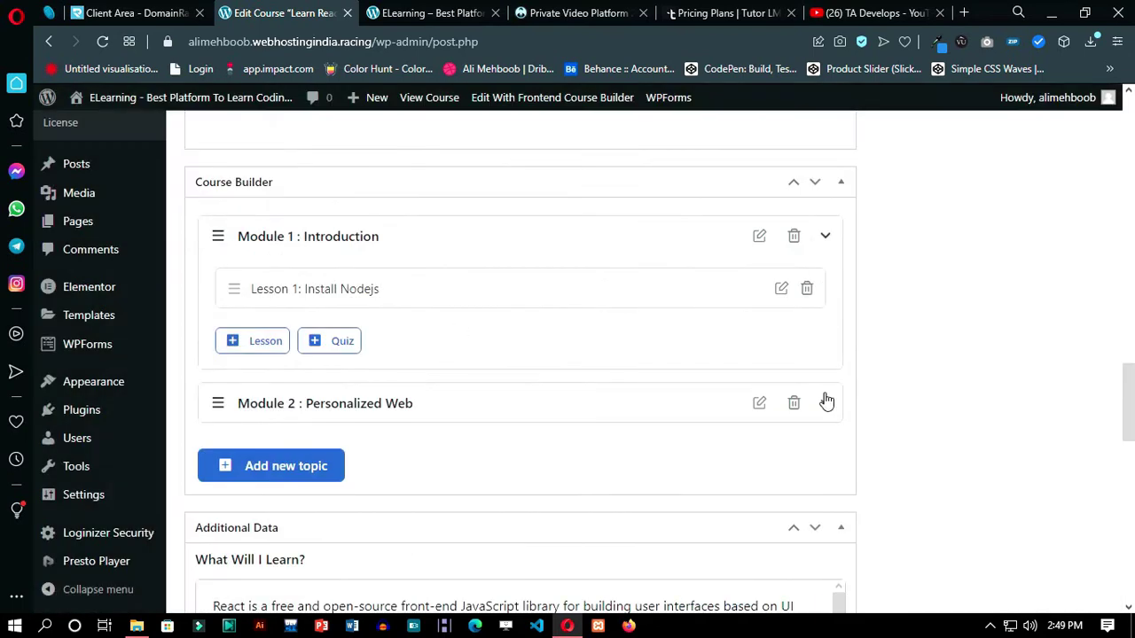
# - Set the Module 2 lesson's video playback time to 38 minutes and update the lesson
pyautogui.click(826, 401)
pyautogui.scroll(-2, 621, 398)
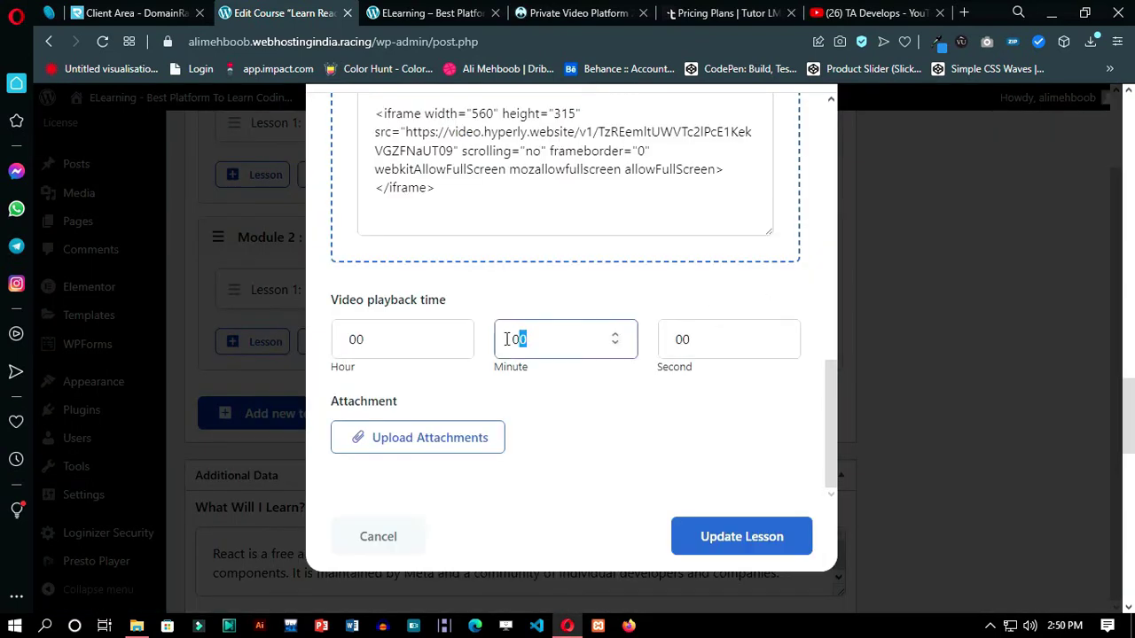
pyautogui.click(738, 541)
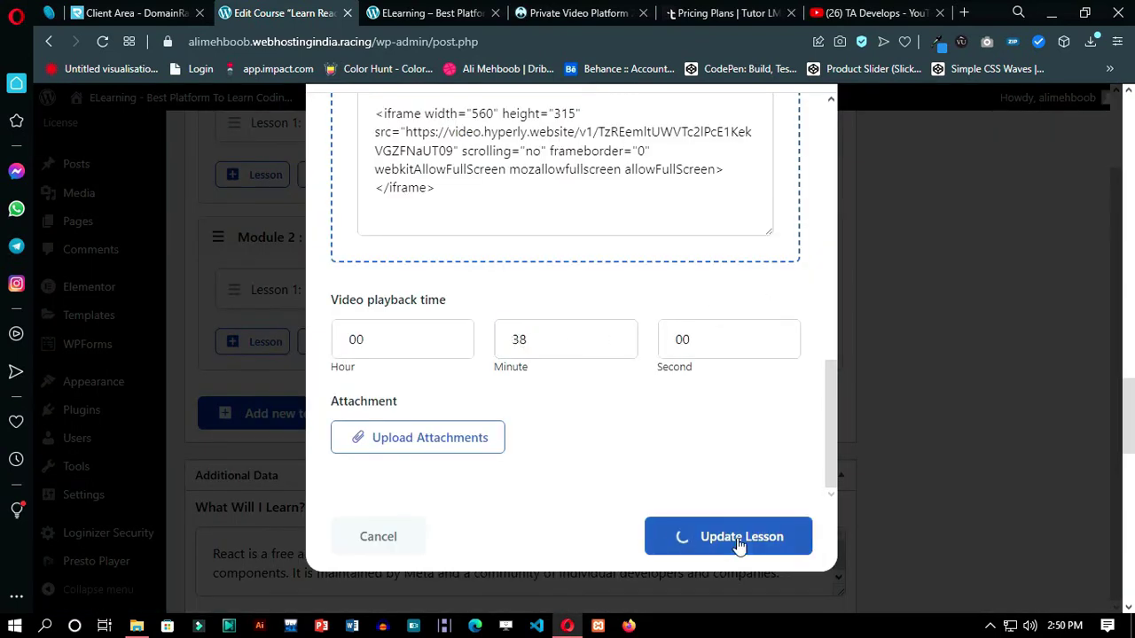
# - Upload the downloaded React picture download.jpg and set it as the course's featured image
pyautogui.scroll(10, 737, 547)
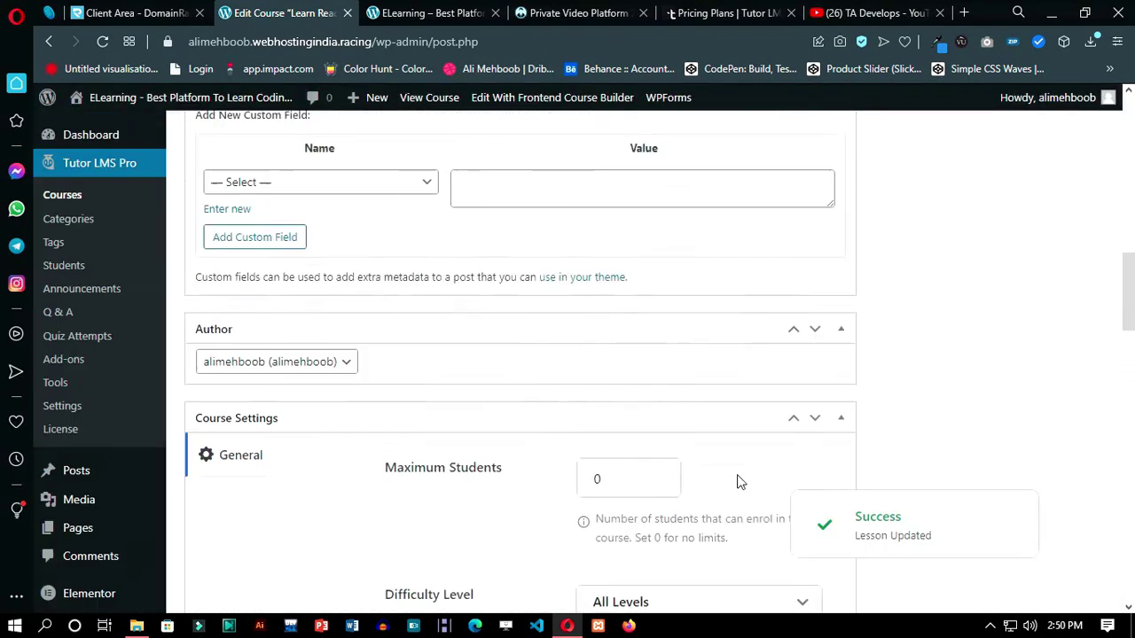
pyautogui.scroll(6, 893, 412)
pyautogui.scroll(-10, 993, 385)
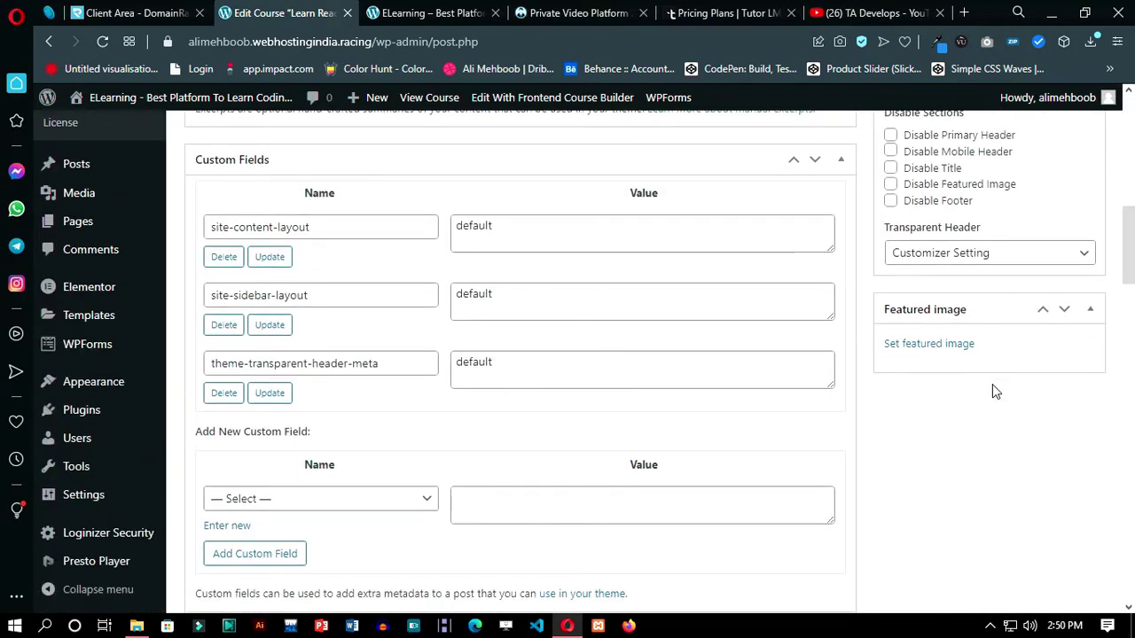
pyautogui.click(965, 343)
pyautogui.hotkey('ctrl', 'j')
pyautogui.moveTo(674, 355); pyautogui.dragTo(612, 381)
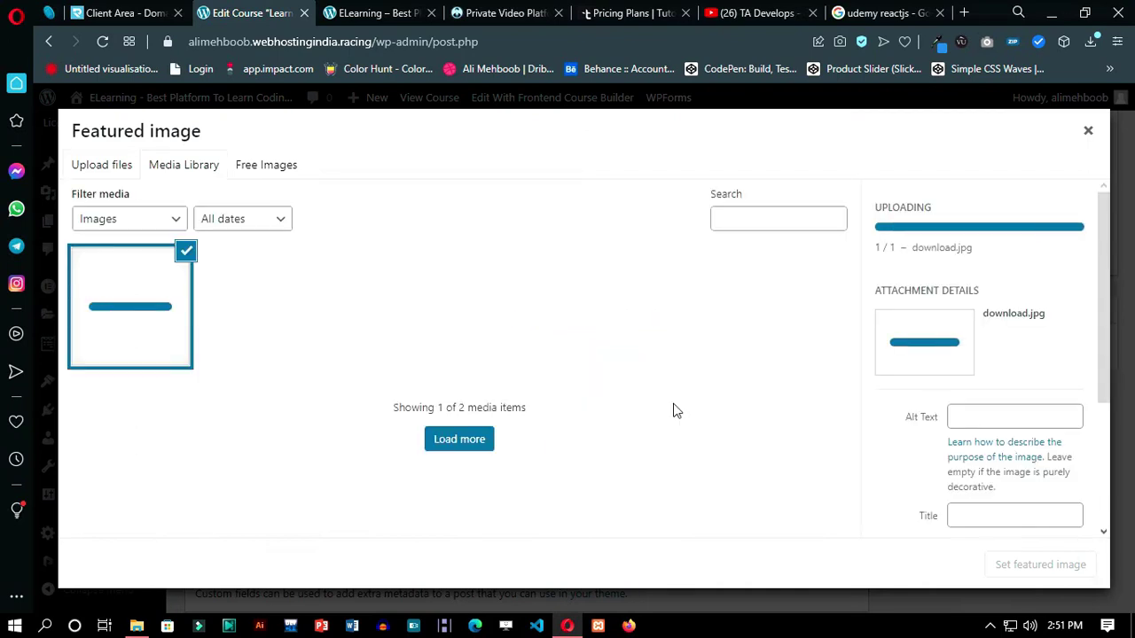
pyautogui.scroll(-3, 975, 443)
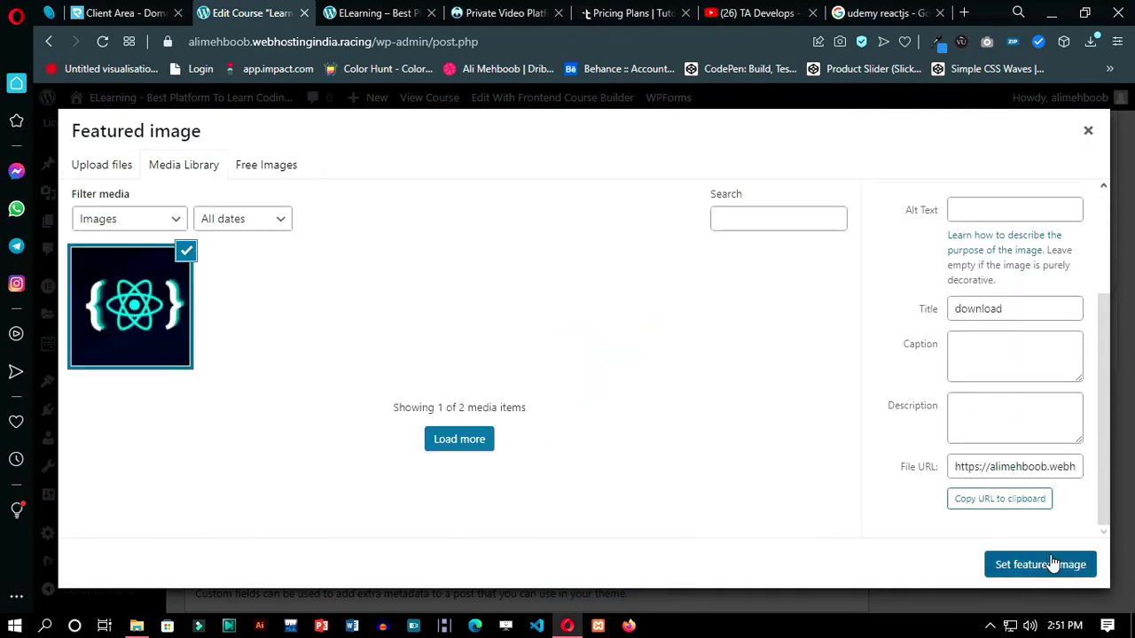
pyautogui.click(1046, 562)
pyautogui.scroll(10, 962, 470)
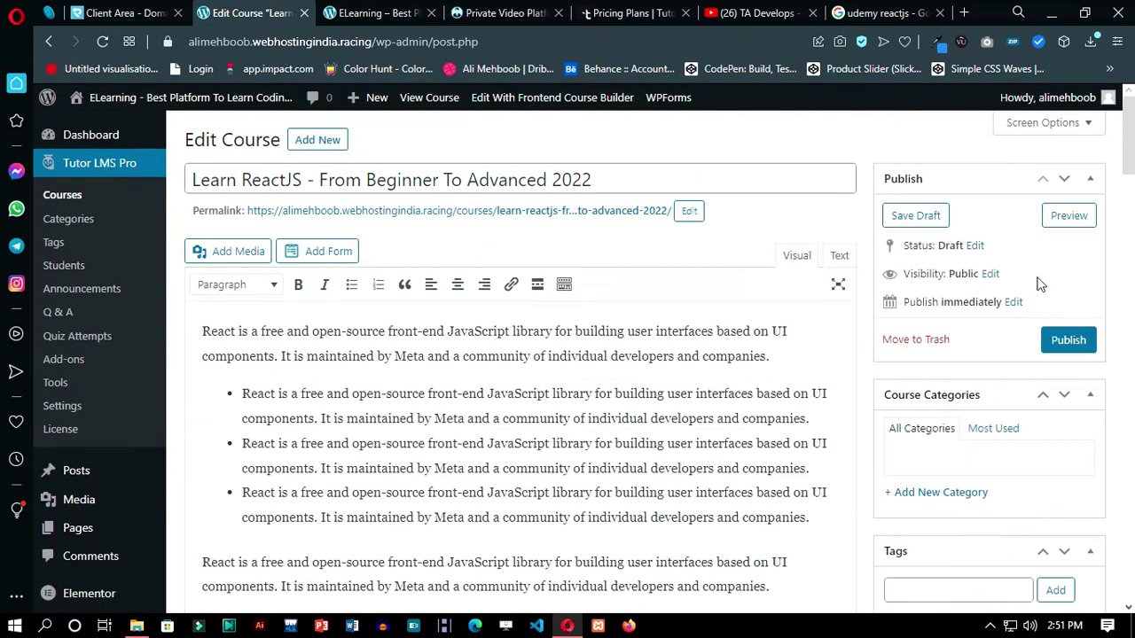
# - Publish the Learn ReactJS course and open its permalink in a new tab
pyautogui.click(1064, 342)
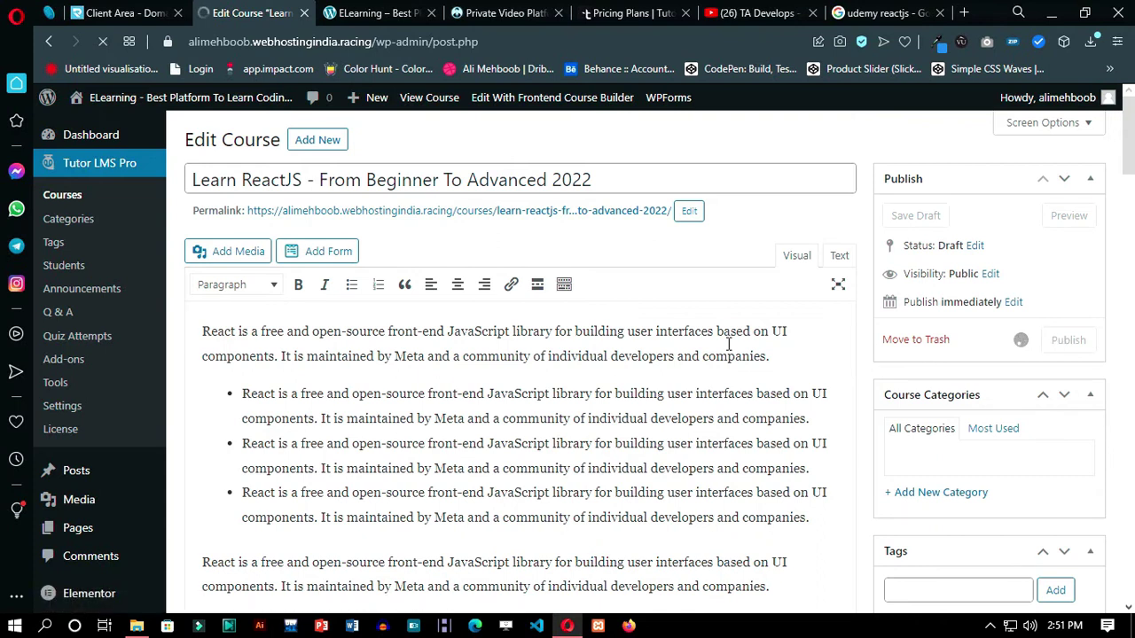
pyautogui.rightClick(438, 262)
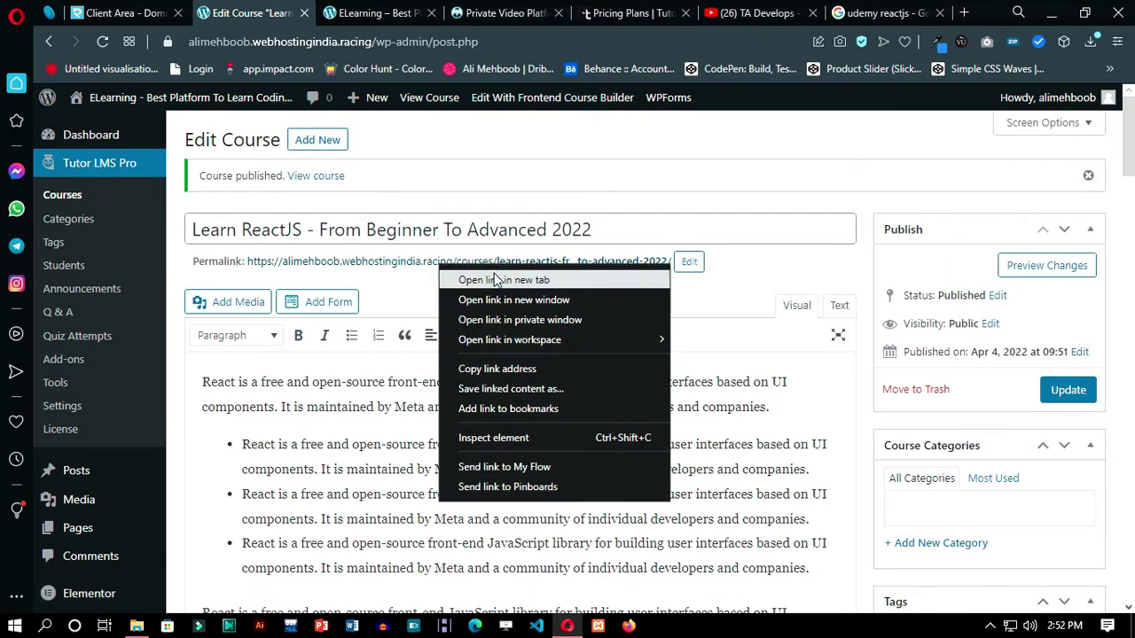
pyautogui.click(470, 272)
pyautogui.click(371, 7)
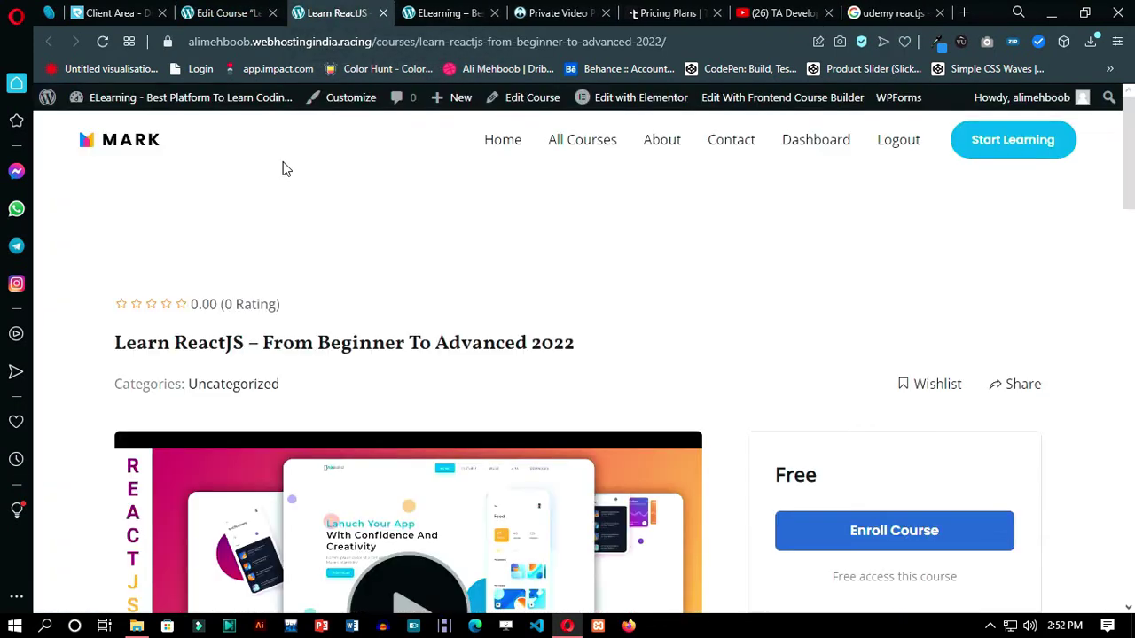
# - Look through the published ReactJS course page and enroll in the course
pyautogui.scroll(-7, 544, 300)
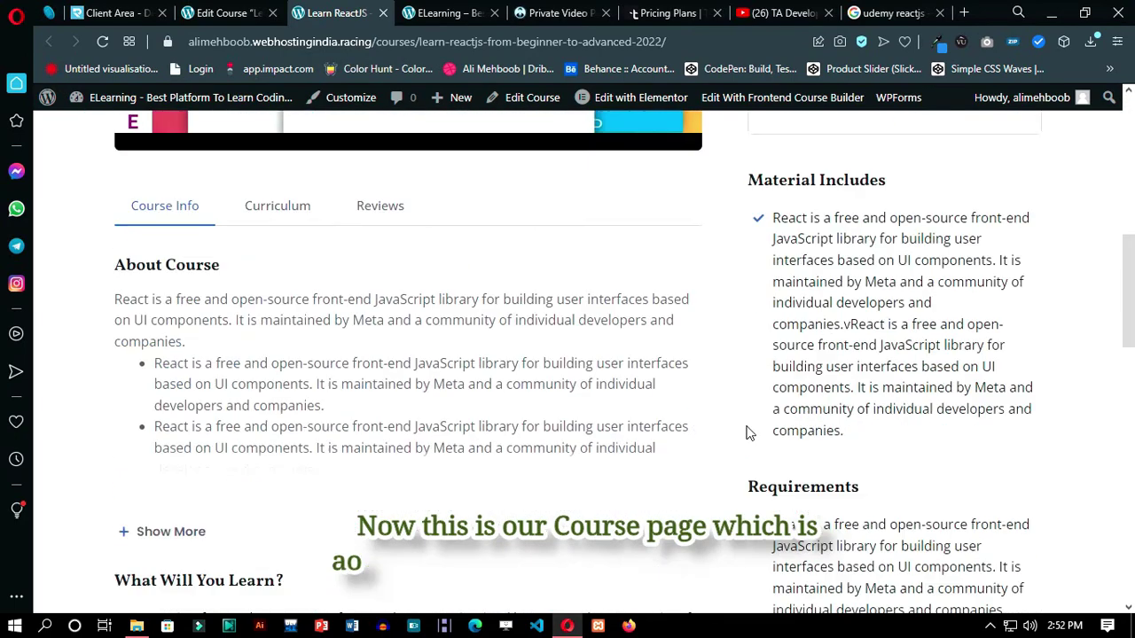
pyautogui.scroll(-10, 497, 314)
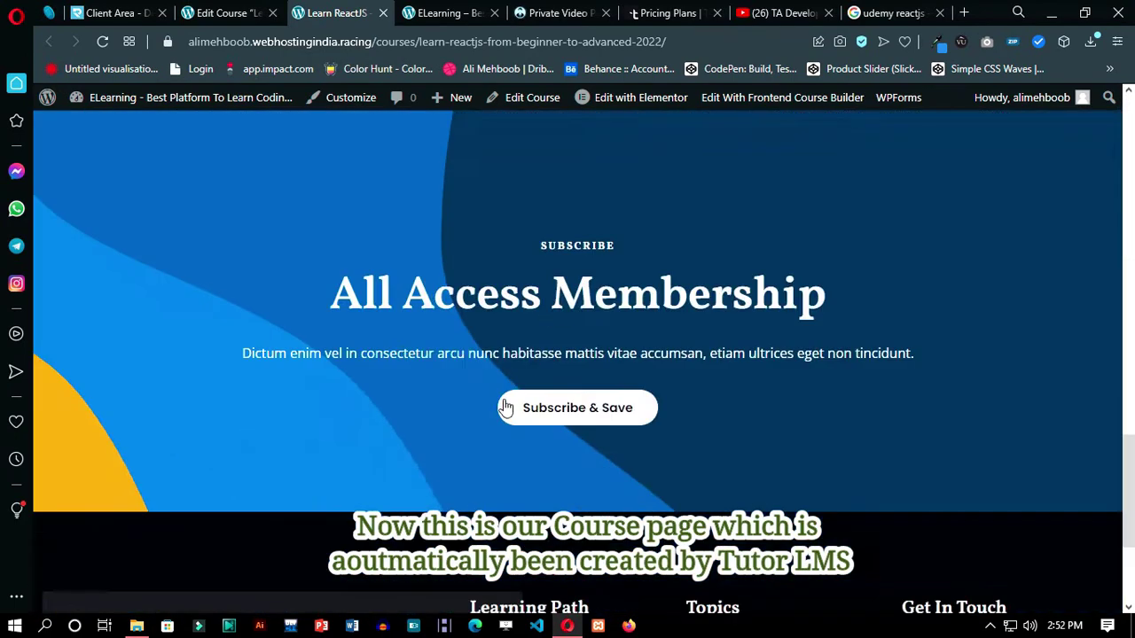
pyautogui.scroll(5, 506, 407)
pyautogui.scroll(6, 505, 408)
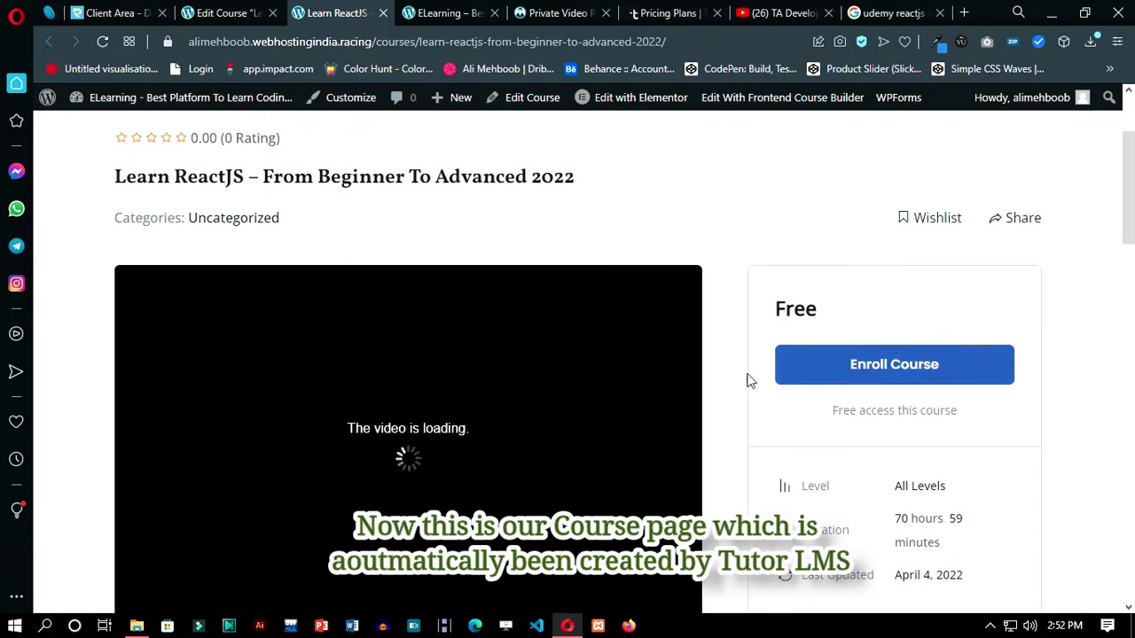
pyautogui.scroll(-2, 759, 390)
pyautogui.scroll(4, 915, 278)
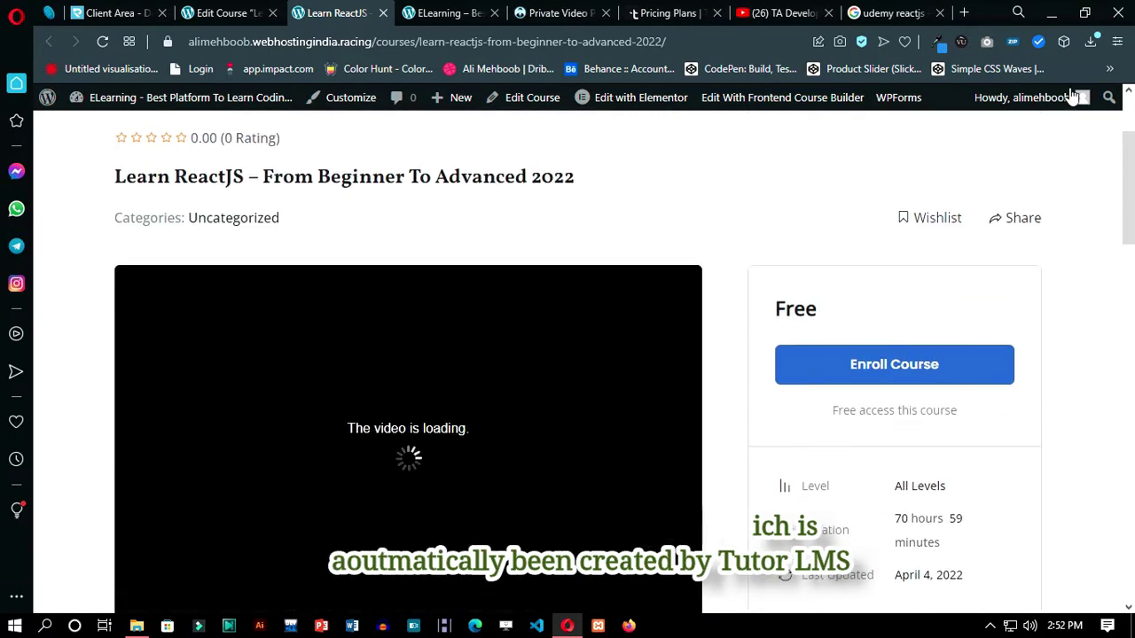
pyautogui.scroll(-3, 873, 315)
pyautogui.click(894, 300)
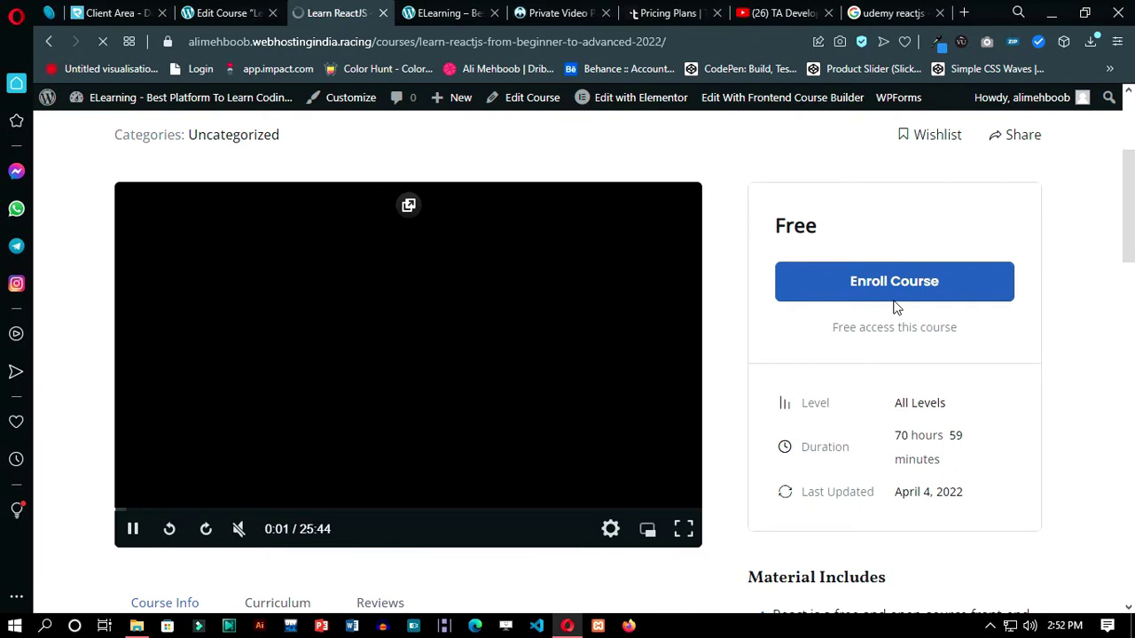
# - Review the enrolled course's information and expand the full About Course description
pyautogui.scroll(-3, 855, 386)
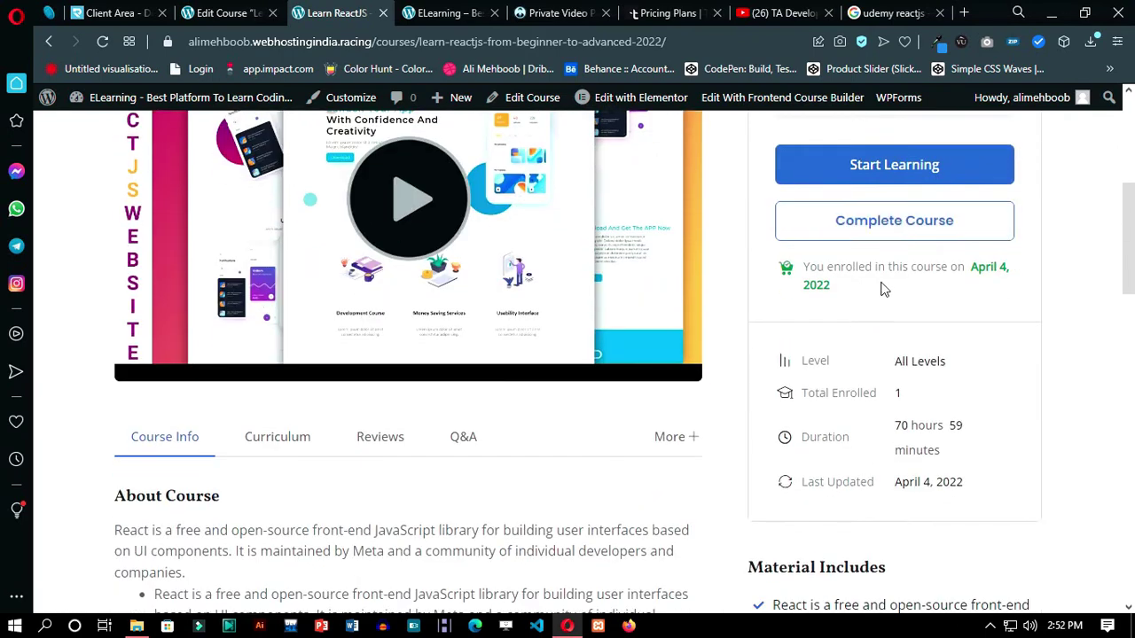
pyautogui.scroll(-6, 883, 288)
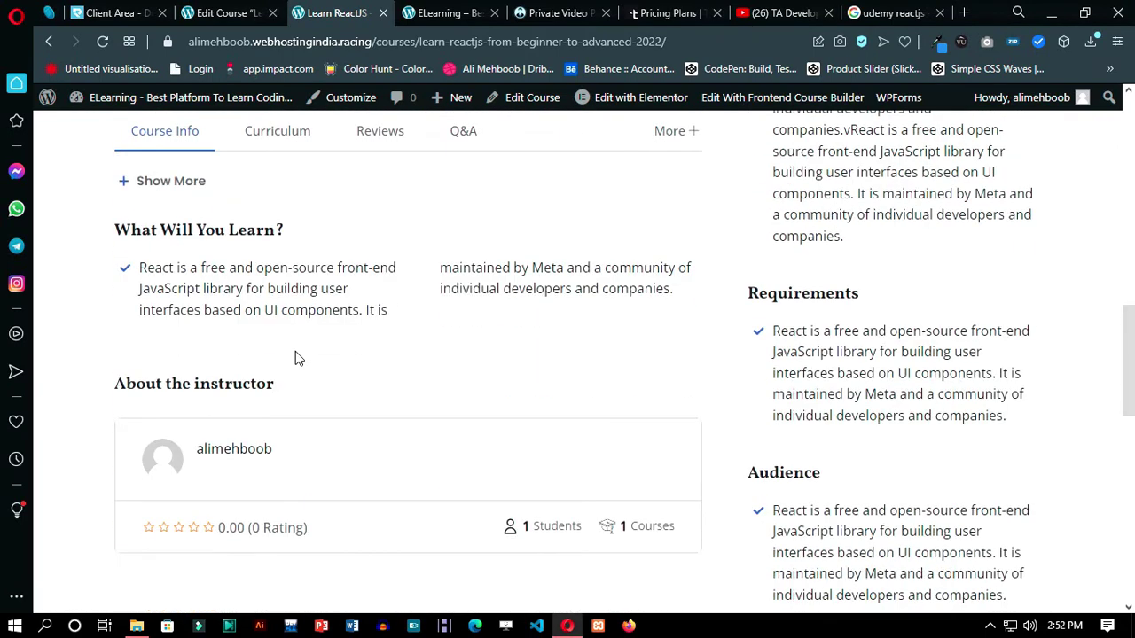
pyautogui.scroll(-1, 298, 358)
pyautogui.scroll(2, 359, 444)
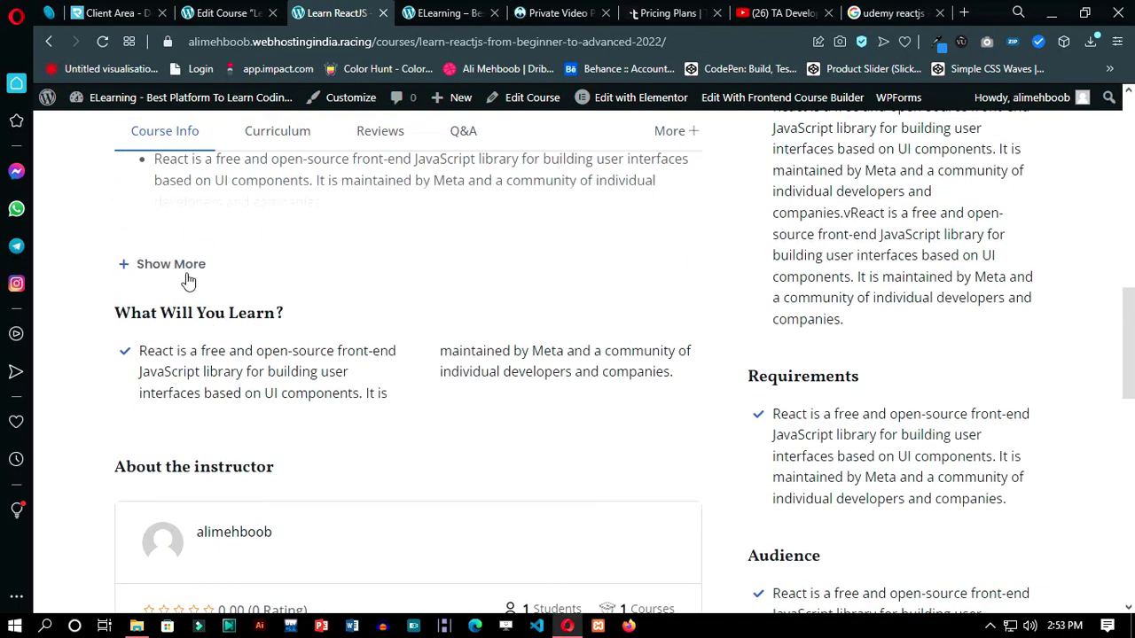
pyautogui.click(151, 266)
pyautogui.scroll(5, 274, 309)
pyautogui.scroll(2, 321, 327)
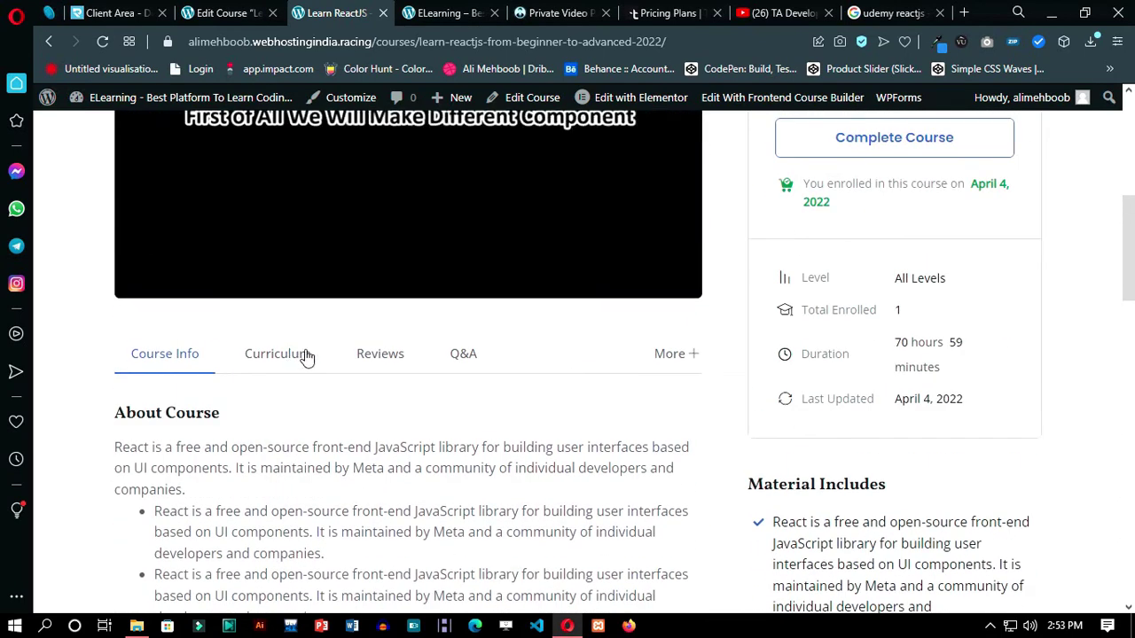
# - Open the Install Nodejs lesson from Module 1 of the course curriculum and play its video
pyautogui.click(304, 354)
pyautogui.scroll(-1, 342, 401)
pyautogui.click(667, 399)
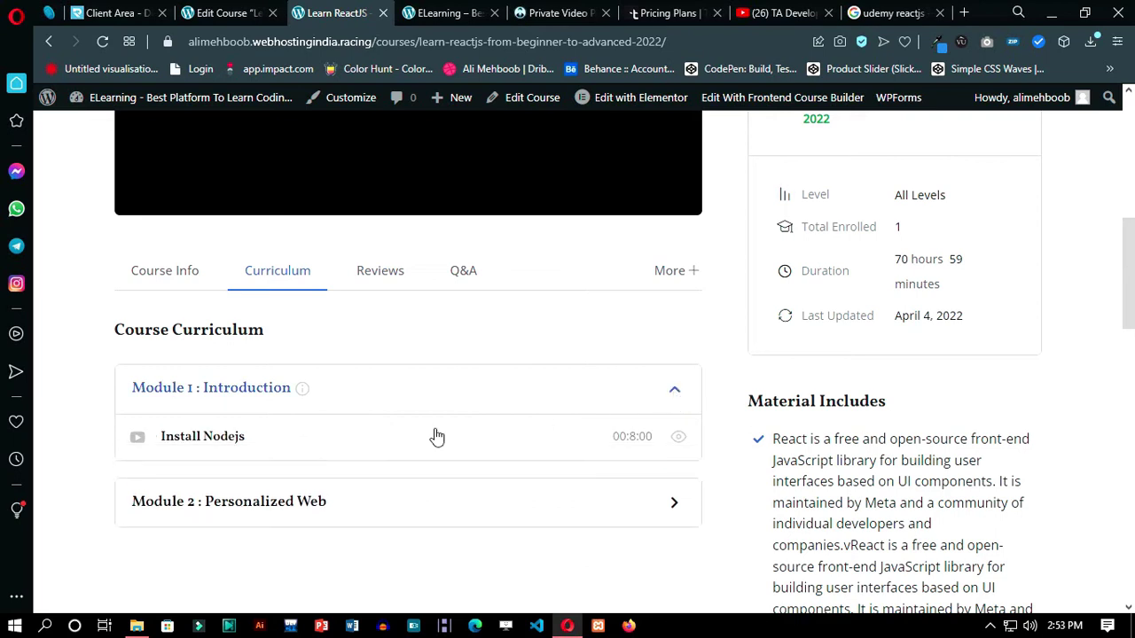
pyautogui.click(169, 439)
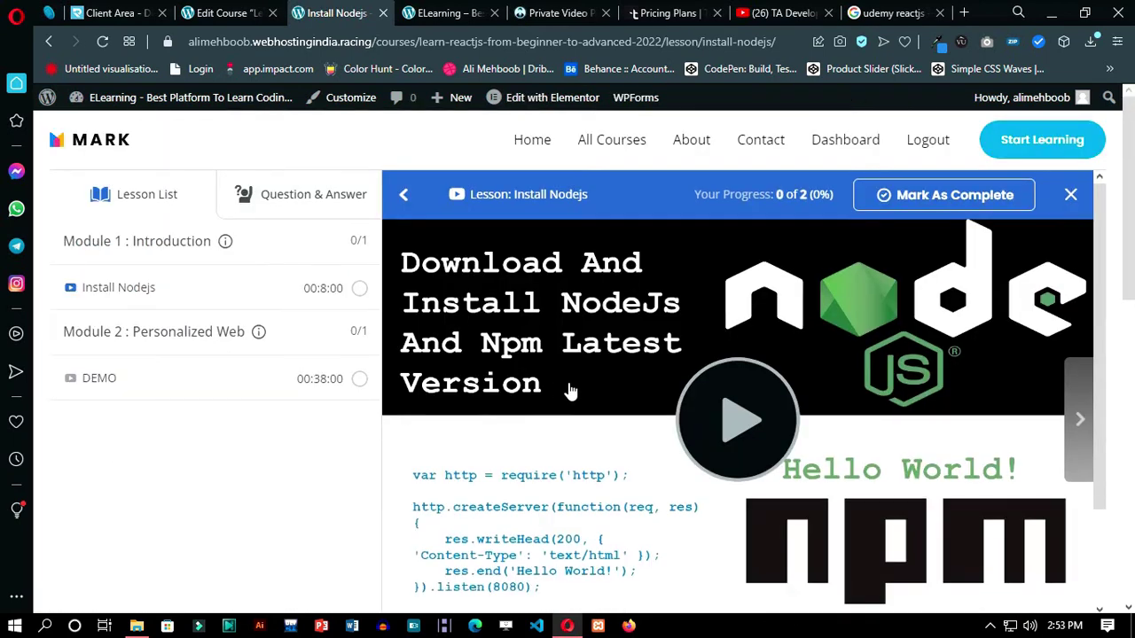
pyautogui.scroll(-3, 727, 506)
pyautogui.scroll(2, 701, 455)
pyautogui.click(720, 352)
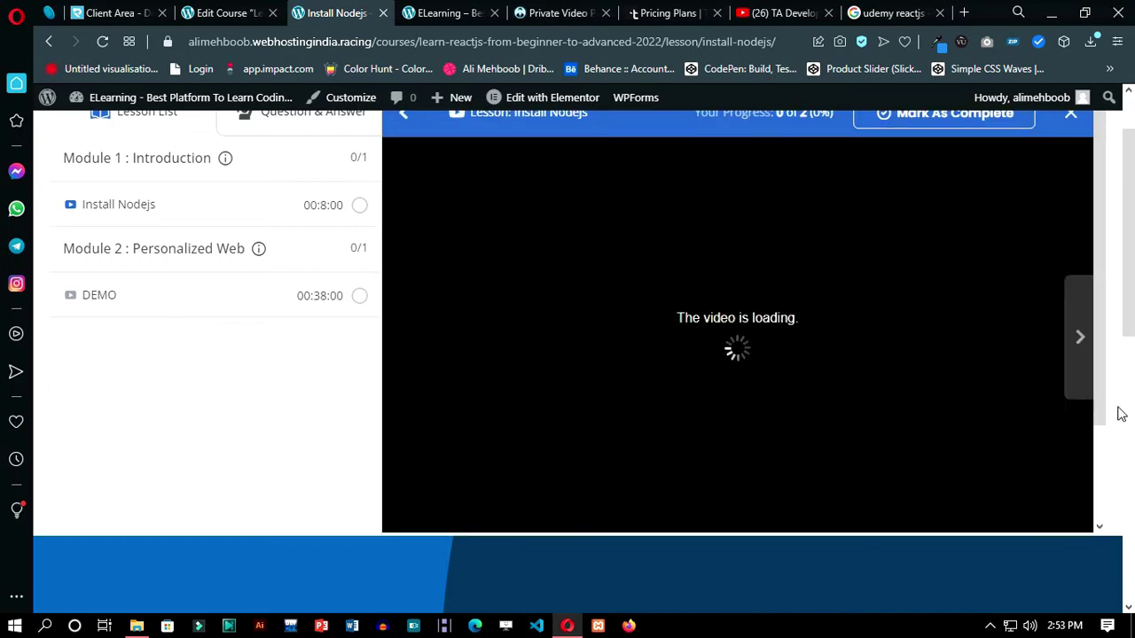
pyautogui.scroll(1, 1121, 414)
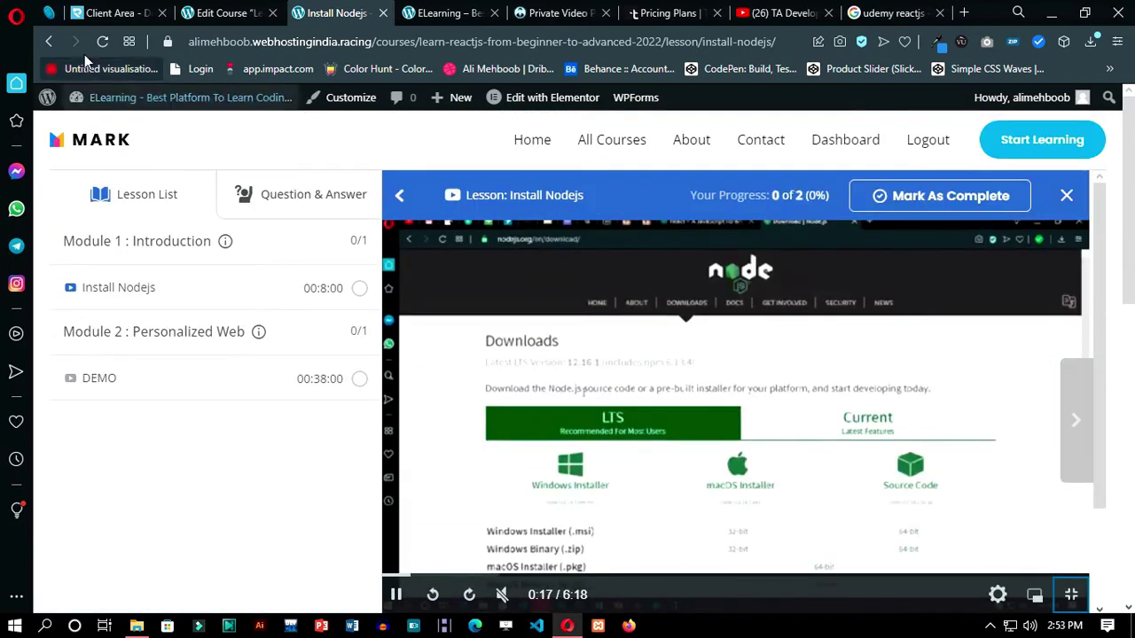
# - Return from the lesson to the top of the ReactJS course page and switch back to the course editor
pyautogui.click(50, 44)
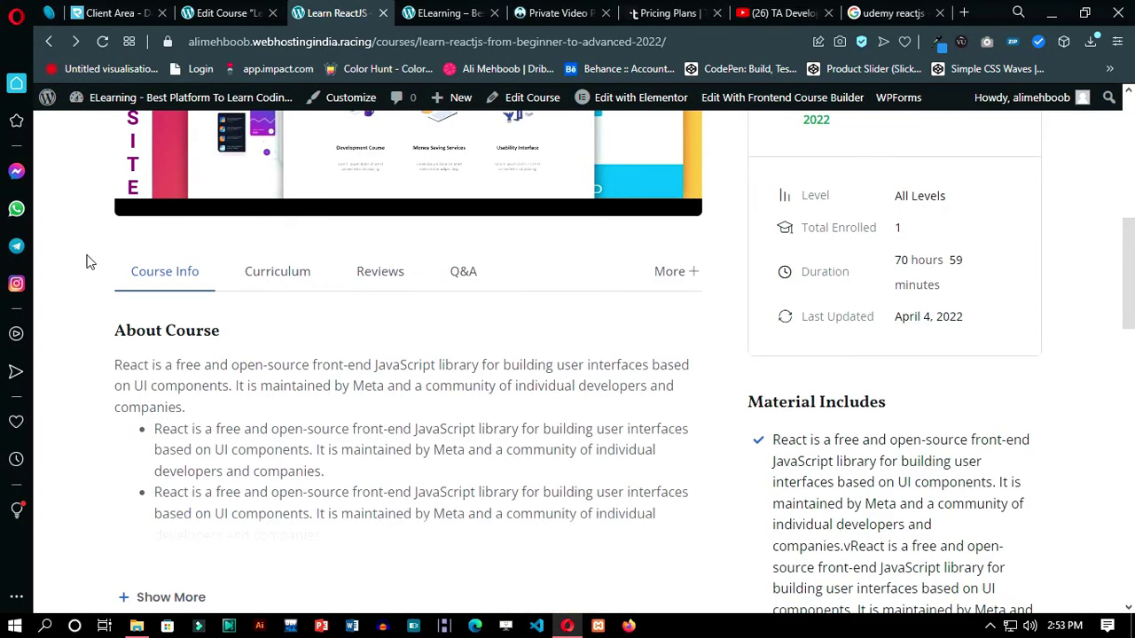
pyautogui.scroll(5, 615, 337)
pyautogui.scroll(2, 720, 329)
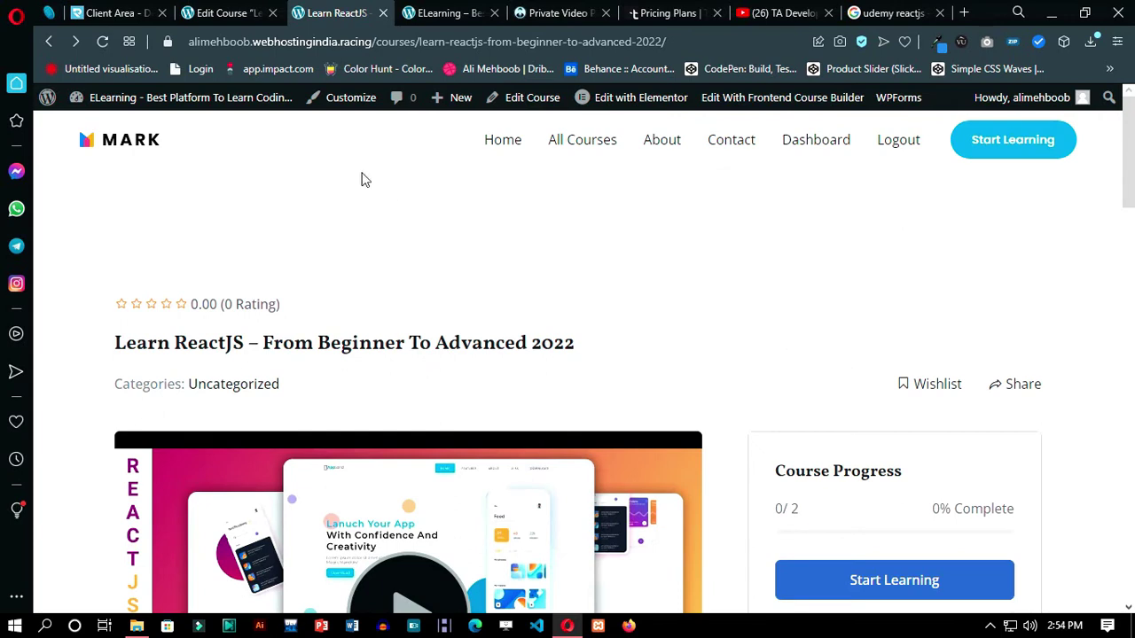
pyautogui.click(223, 13)
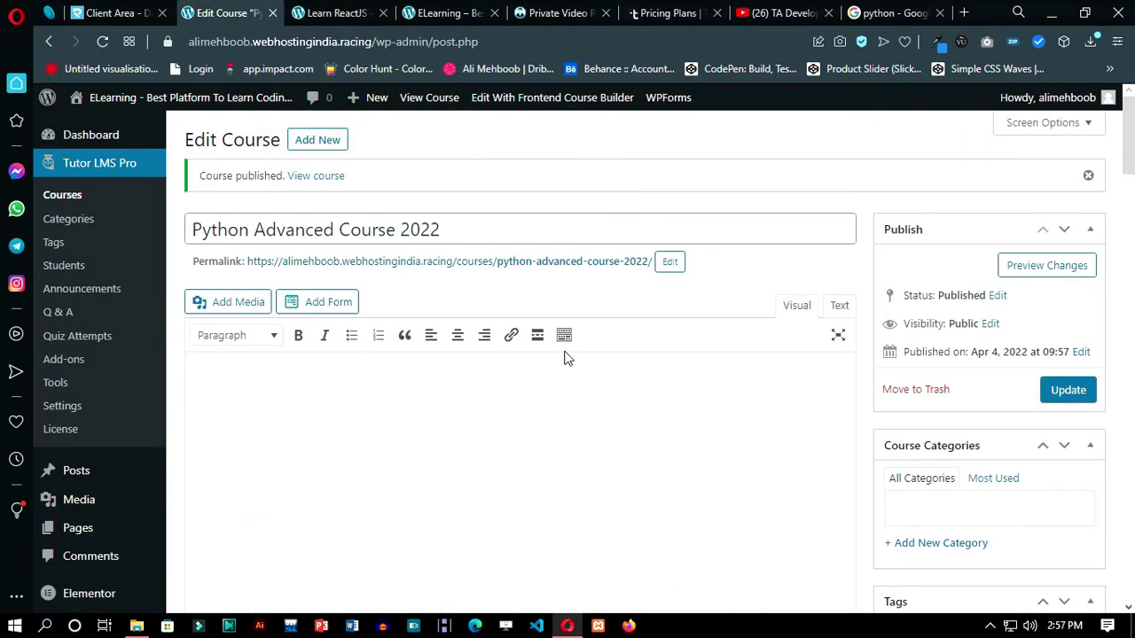
pyautogui.hotkey('ctrl', 'v')
pyautogui.hotkey('ctrl', 'v')
pyautogui.hotkey('ctrl', 'v')
pyautogui.hotkey('ctrl', 'v')
pyautogui.hotkey('ctrl', 'v')
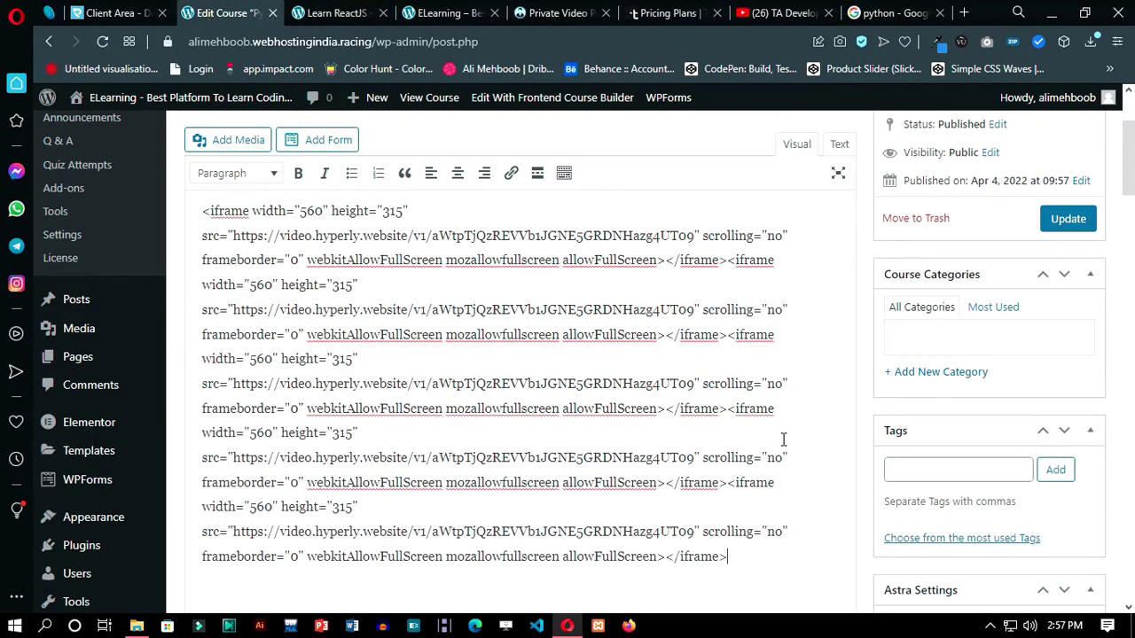
pyautogui.hotkey('ctrl', 'z')
pyautogui.hotkey('ctrl', 'z')
pyautogui.hotkey('ctrl', 'z')
pyautogui.hotkey('ctrl', 'z')
pyautogui.hotkey('ctrl', 'z')
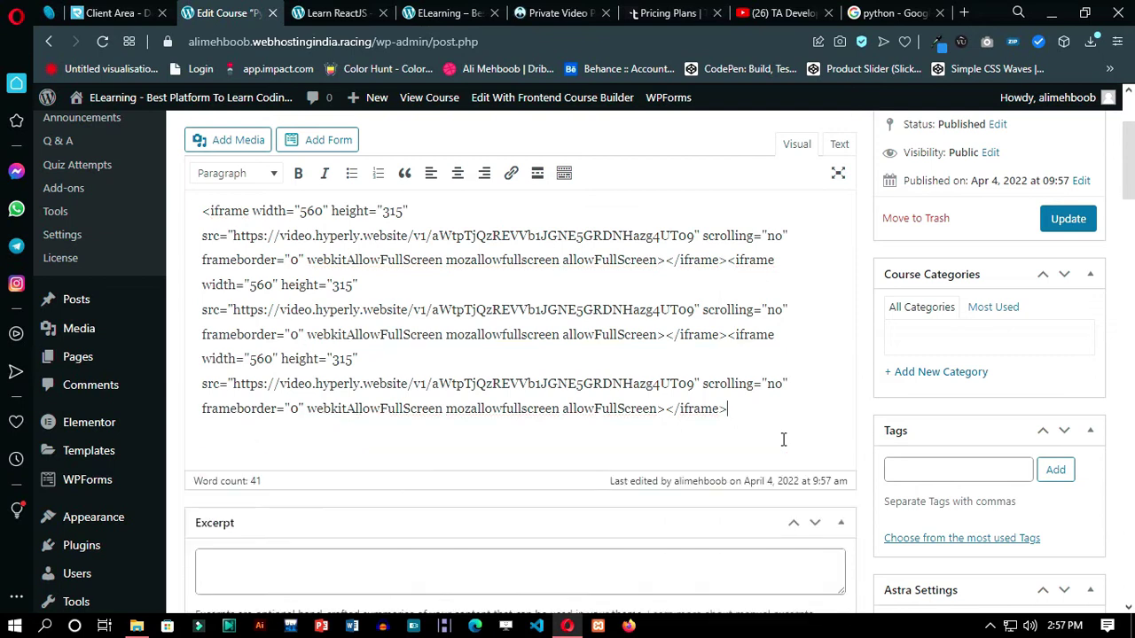
# - Fill the Python Advanced Course 2022 description with repeated copies of Google's Python summary and update the course
pyautogui.hotkey('ctrl', 'Tab')
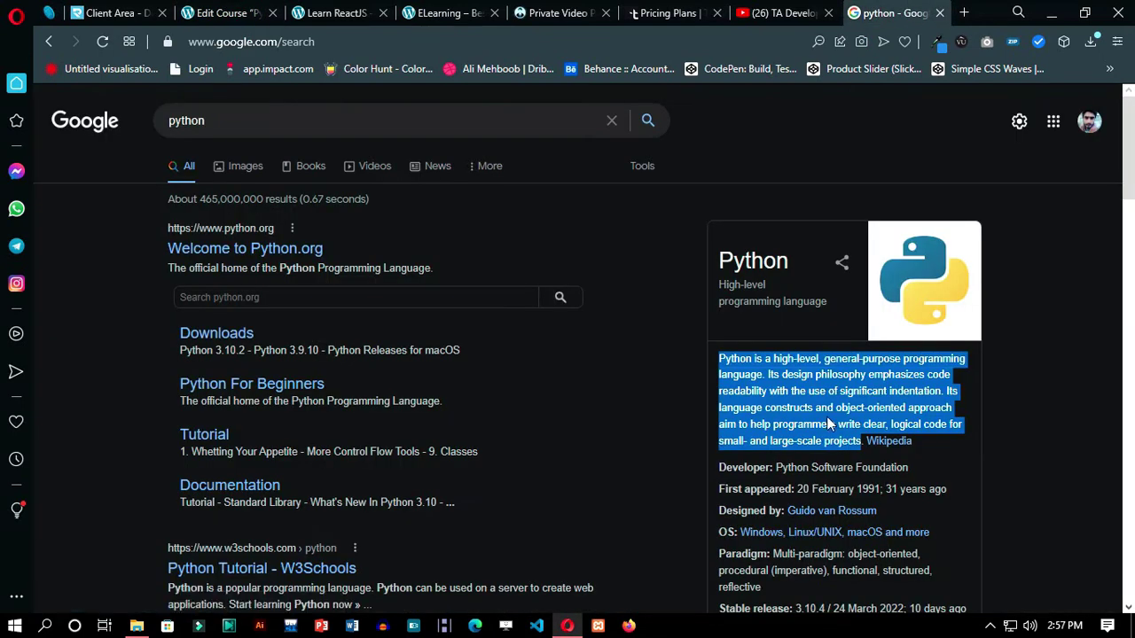
pyautogui.click(221, 12)
pyautogui.write('Python is a high-level, general-purpose programming language. Its design philosophy emphasizes code readability with the use of significant indentation. Its language constructs and object-oriented approach aim to help programmers write clear, logical code for small- and large-scale projects')
pyautogui.hotkey('ctrl', 'v')
pyautogui.hotkey('ctrl', 'v')
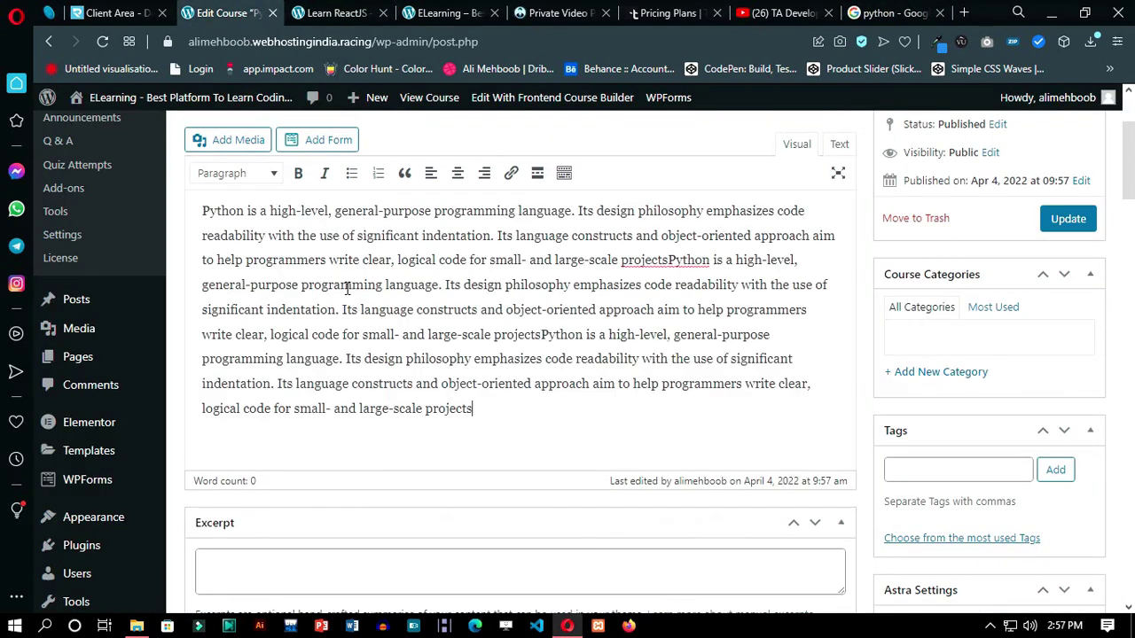
pyautogui.hotkey('ctrl', '-')
pyautogui.hotkey('ctrl', '+')
pyautogui.hotkey('ctrl', '+')
pyautogui.scroll(10, 1057, 330)
pyautogui.click(1064, 336)
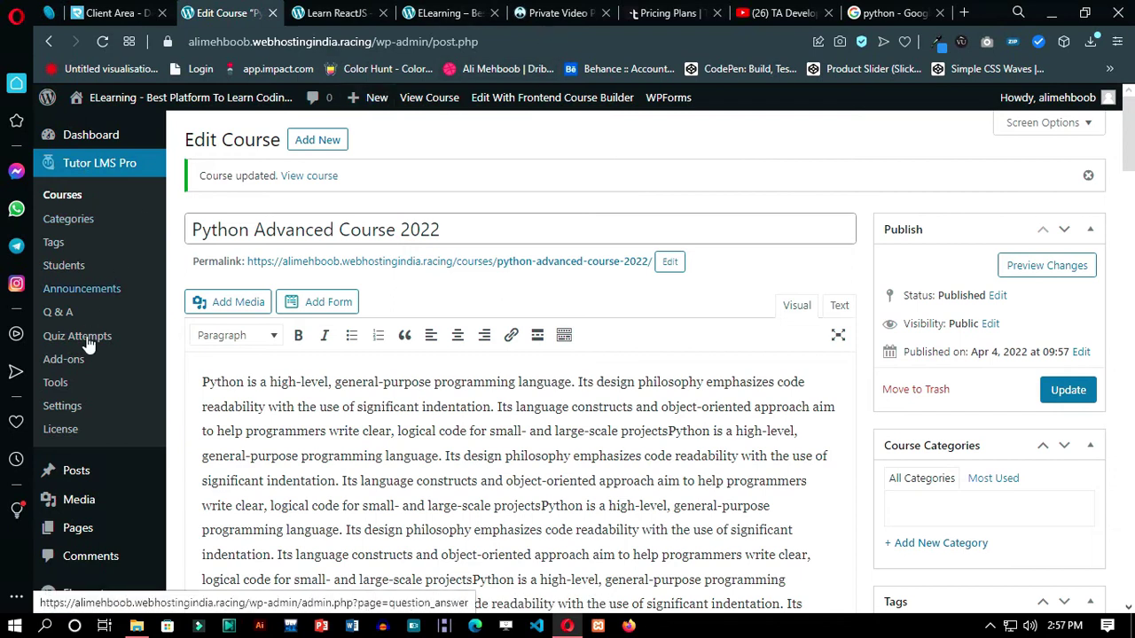
# - Set the All Courses page's slug to "courses" through Quick Edit in the site's page list and update it
pyautogui.click(88, 532)
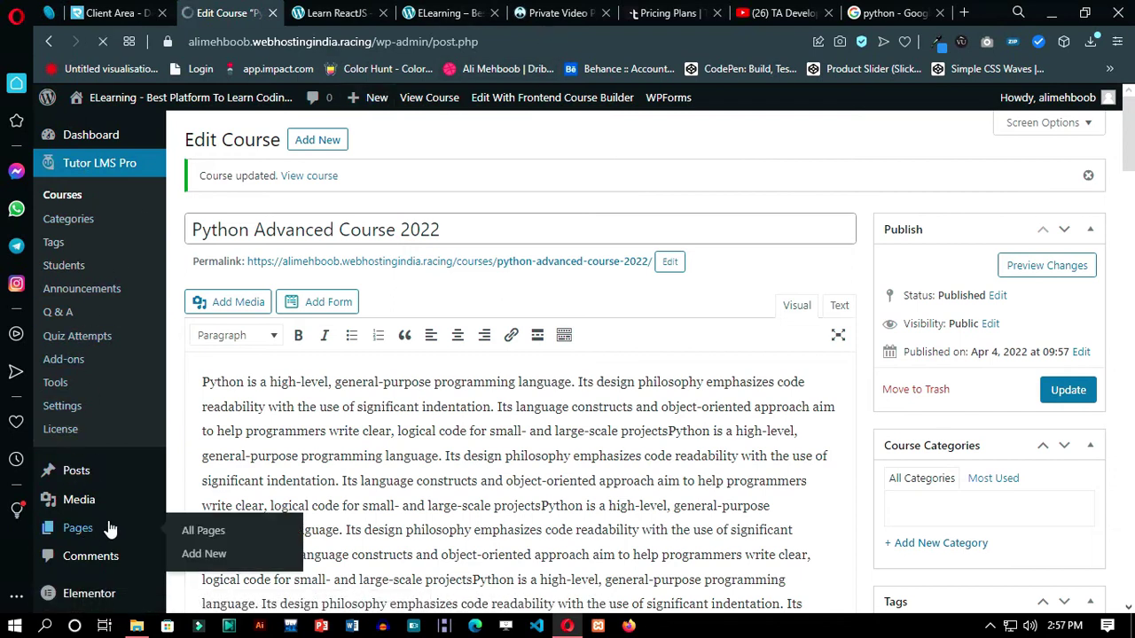
pyautogui.scroll(-4, 252, 465)
pyautogui.scroll(3, 310, 301)
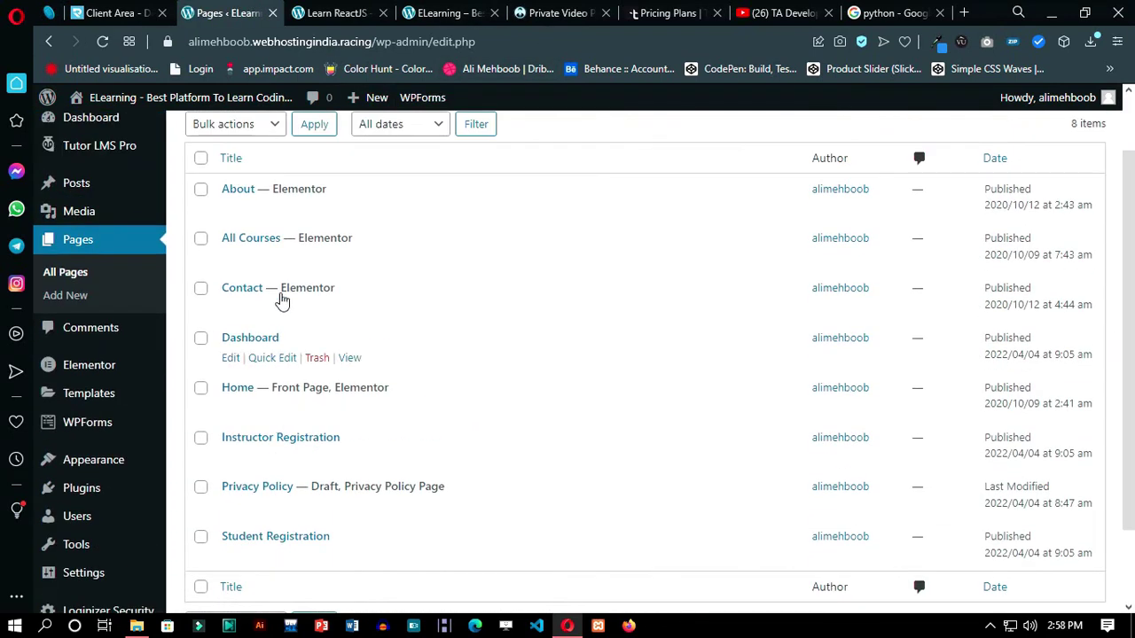
pyautogui.click(271, 258)
pyautogui.moveTo(280, 292); pyautogui.dragTo(252, 301)
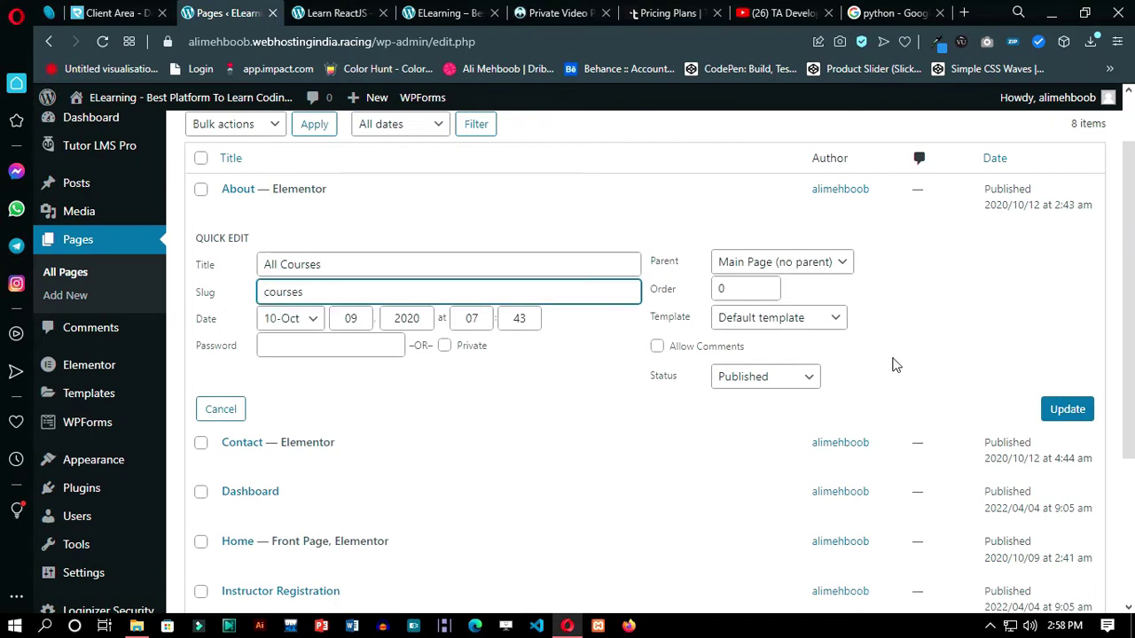
pyautogui.click(1057, 407)
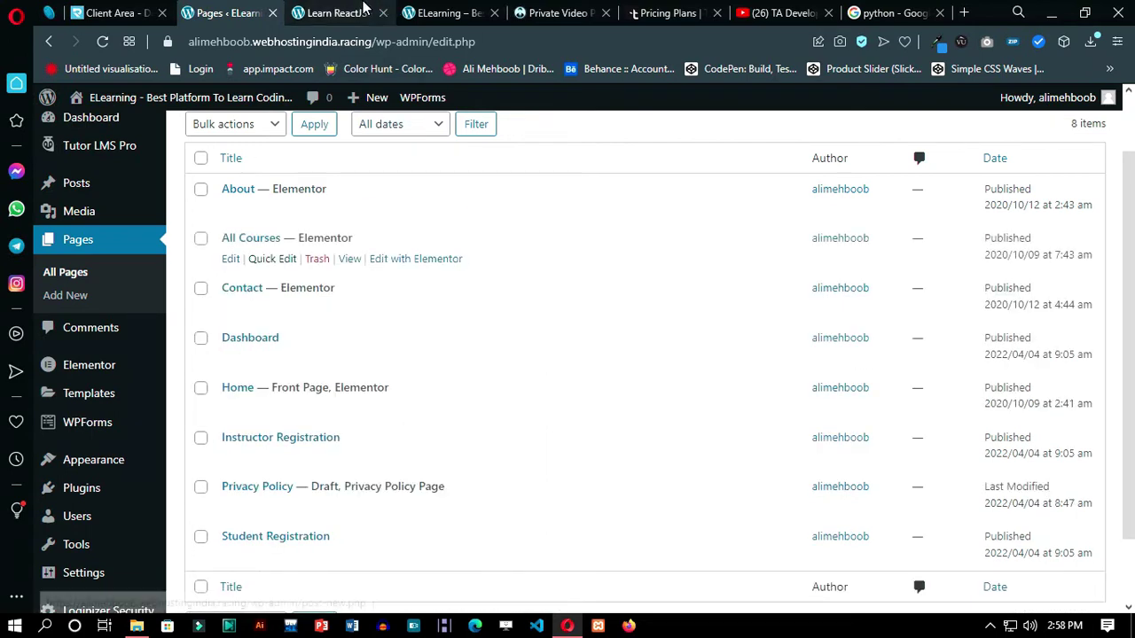
# - Open the All Courses page on the live site and review the Python and ReactJS course cards
pyautogui.click(337, 12)
pyautogui.click(417, 13)
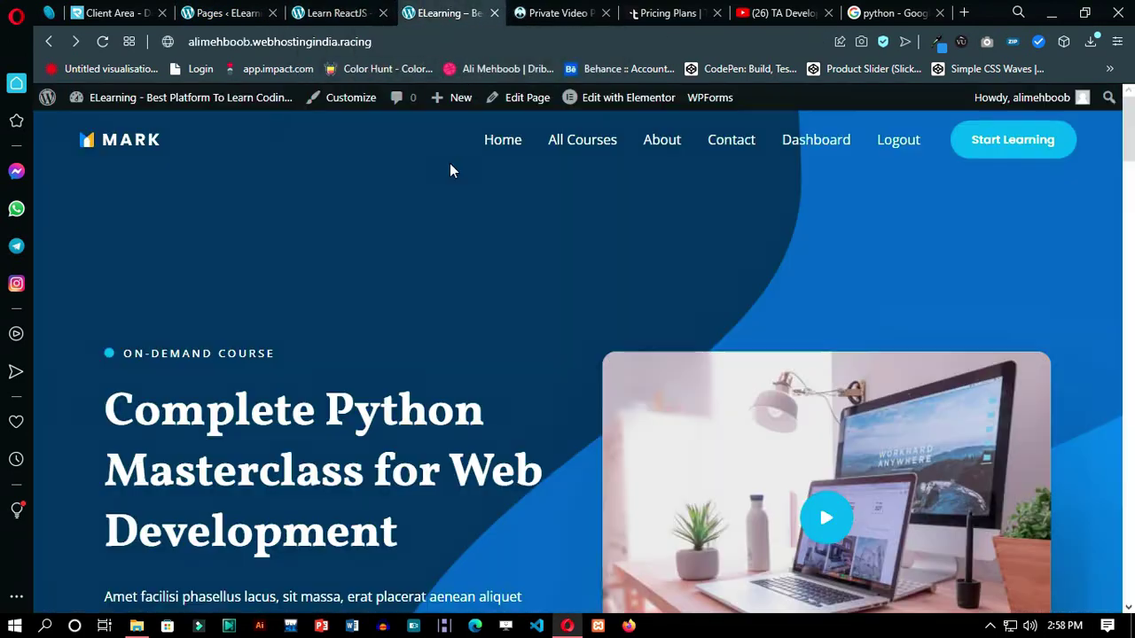
pyautogui.click(585, 142)
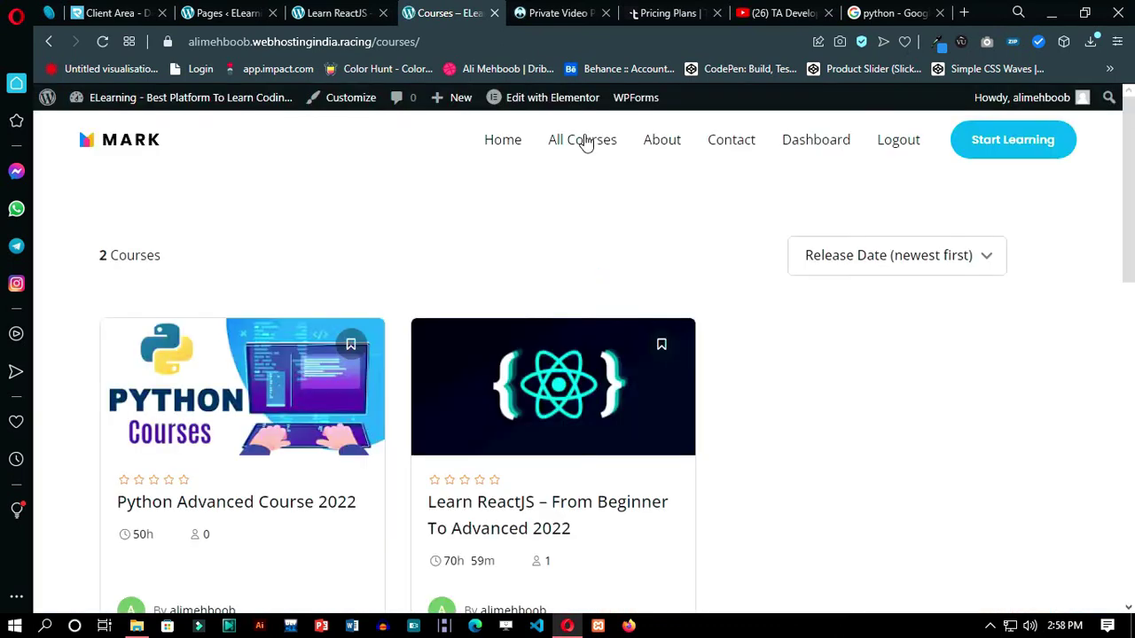
pyautogui.scroll(-2, 245, 433)
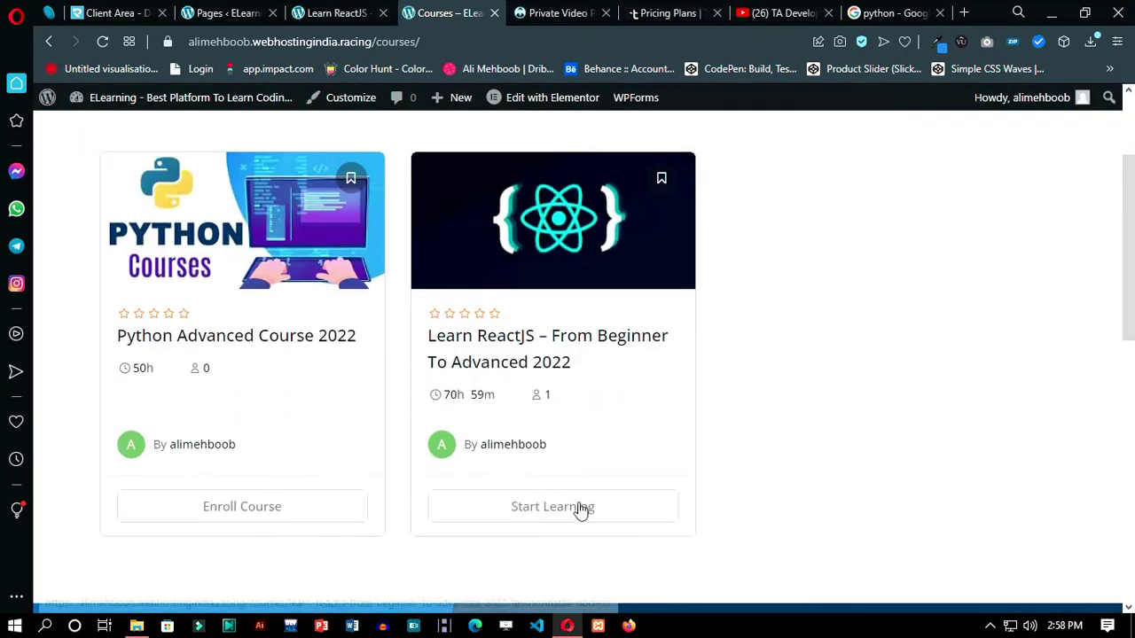
pyautogui.scroll(-2, 585, 520)
pyautogui.scroll(4, 451, 431)
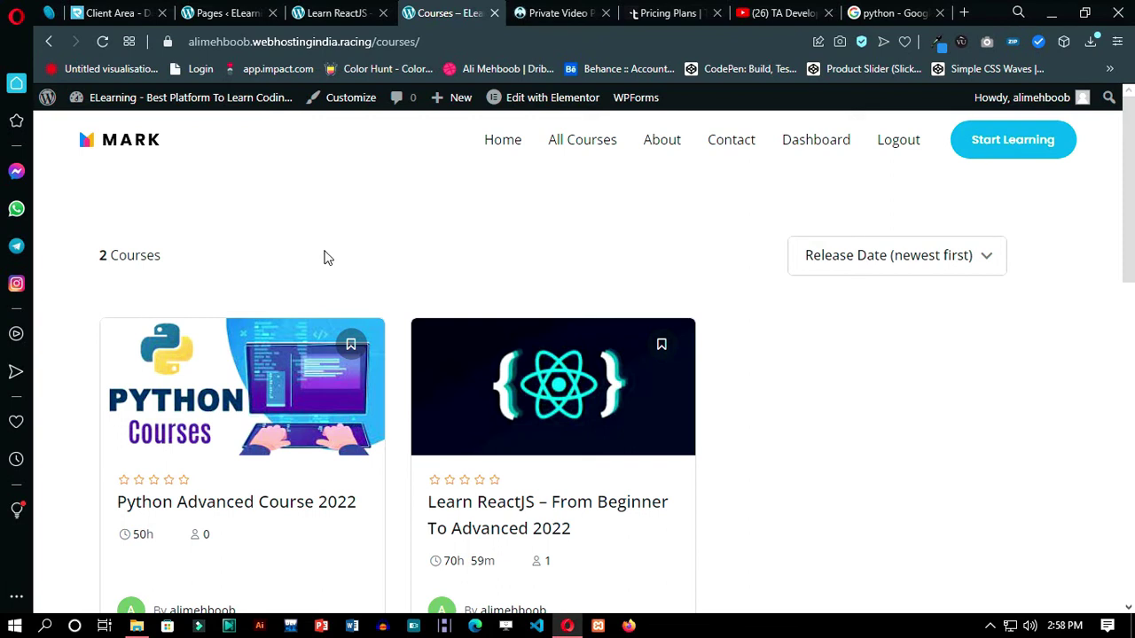
# - Look over the ReactJS course page once more and close its browser tab
pyautogui.click(318, 10)
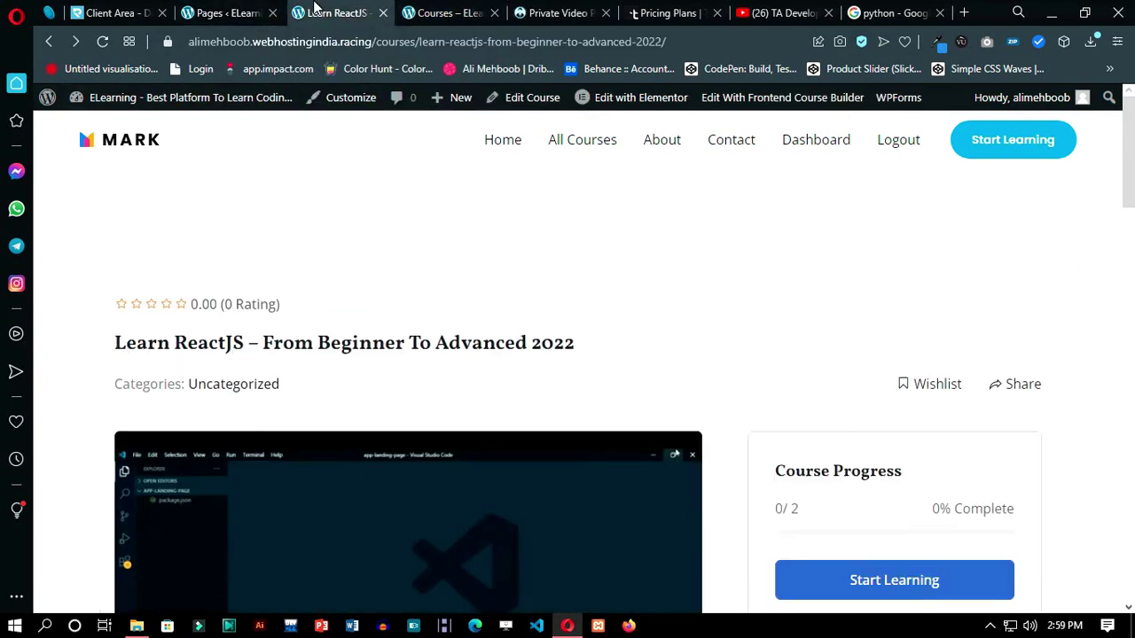
pyautogui.scroll(-4, 292, 297)
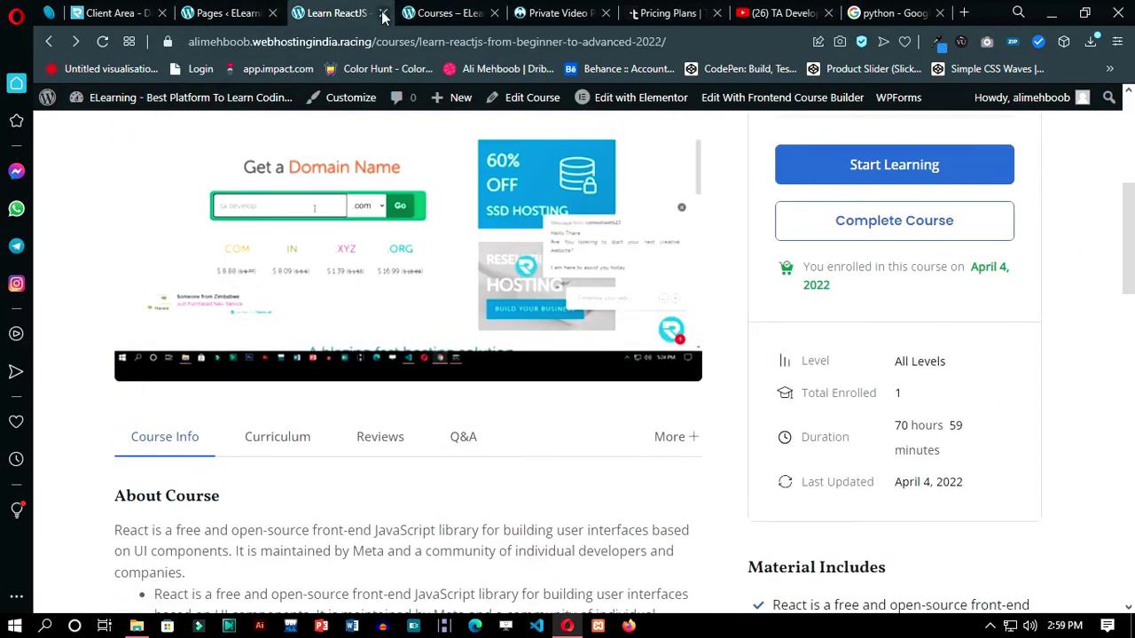
pyautogui.hotkey('ctrl', 'w')
pyautogui.click(383, 12)
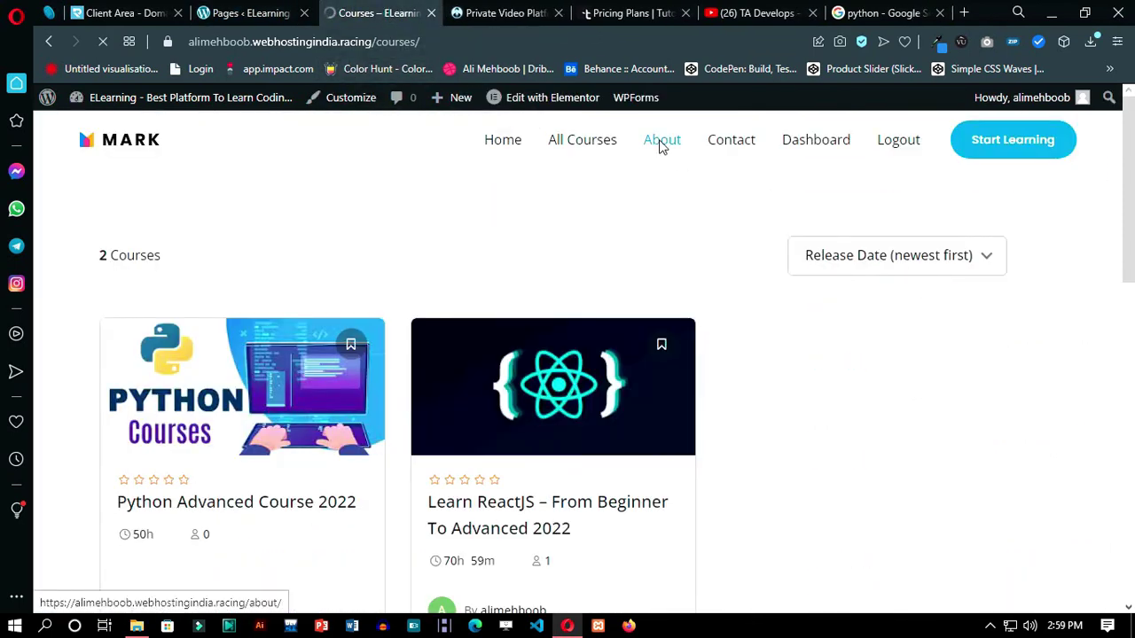
# - Look through the live site's About page and return to the home page
pyautogui.scroll(-15, 696, 233)
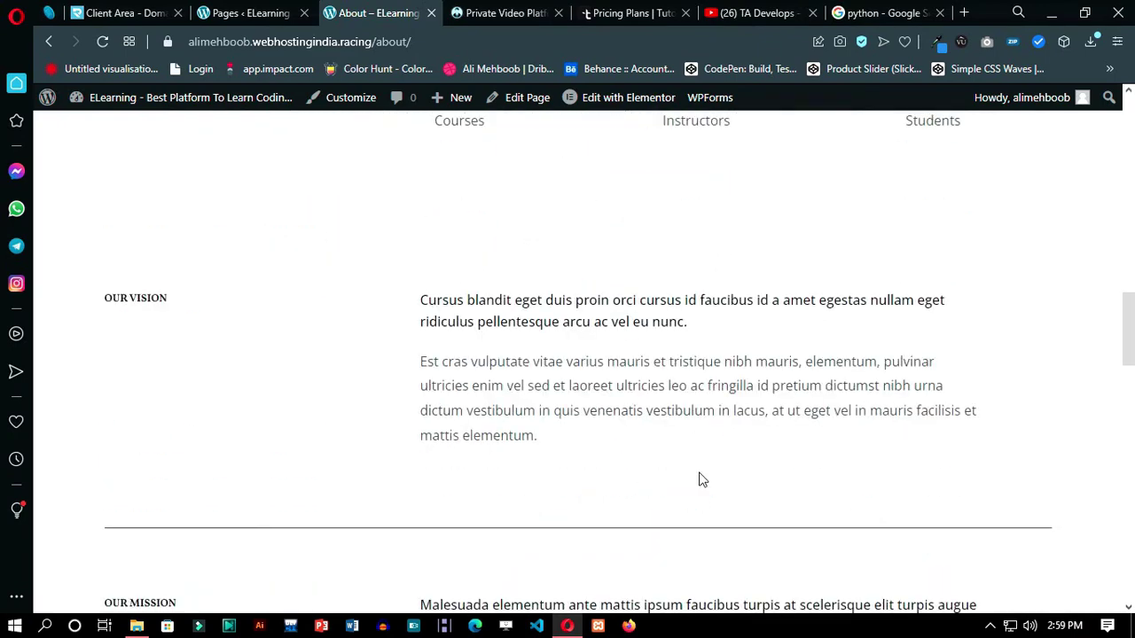
pyautogui.moveTo(1128, 387); pyautogui.dragTo(1129, 93)
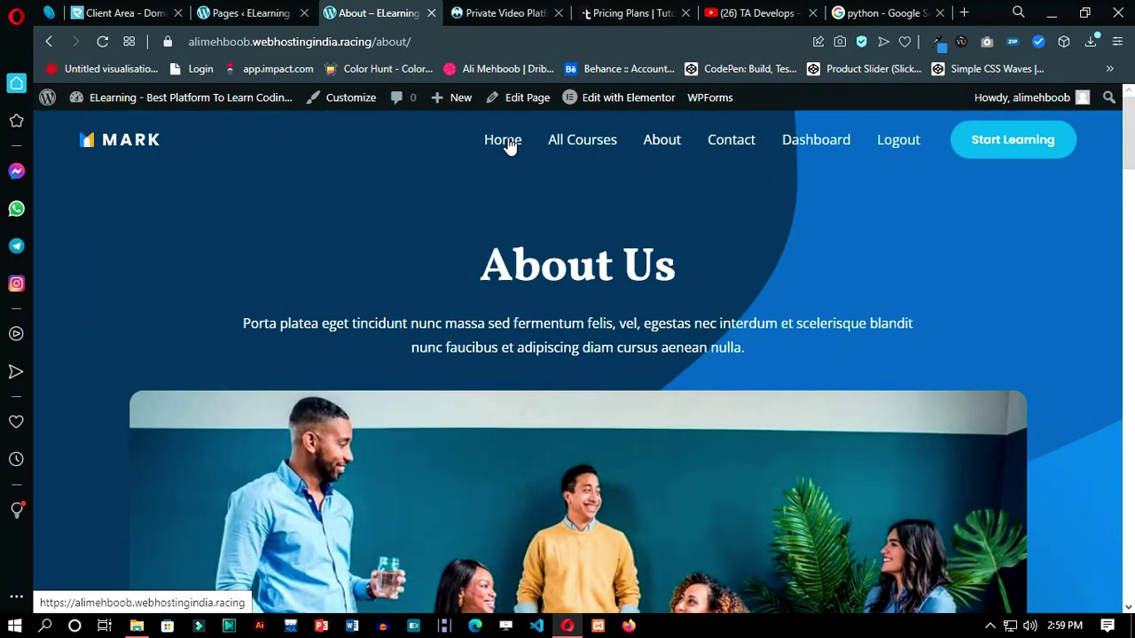
pyautogui.click(509, 139)
pyautogui.click(248, 13)
pyautogui.click(344, 7)
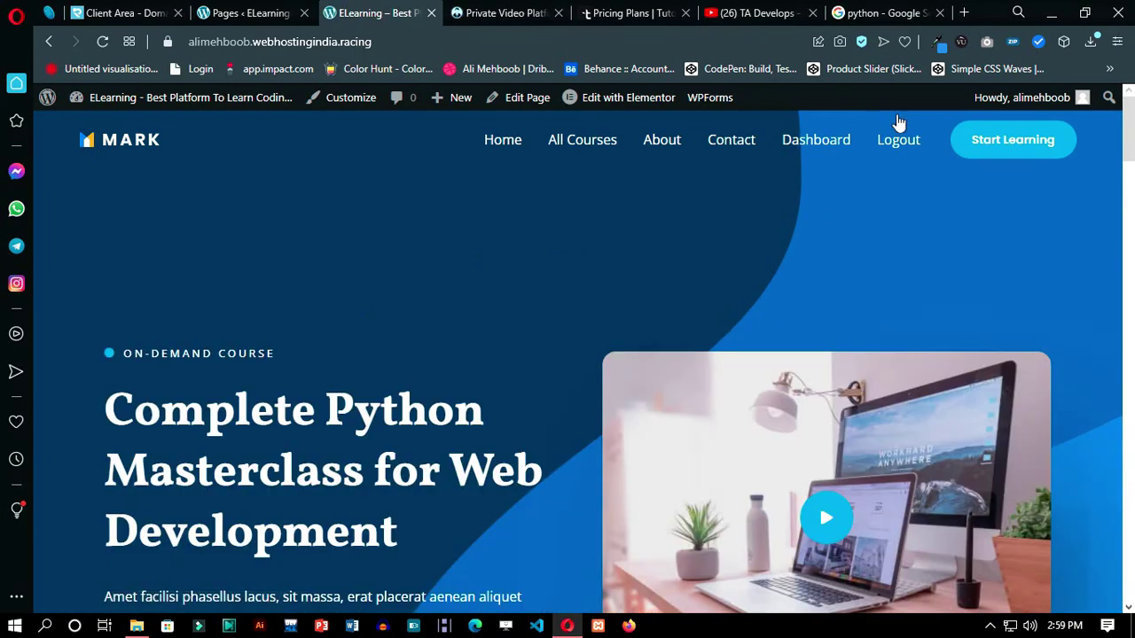
# - Log out of the site and review the instructor registration form under Start Teaching
pyautogui.click(902, 140)
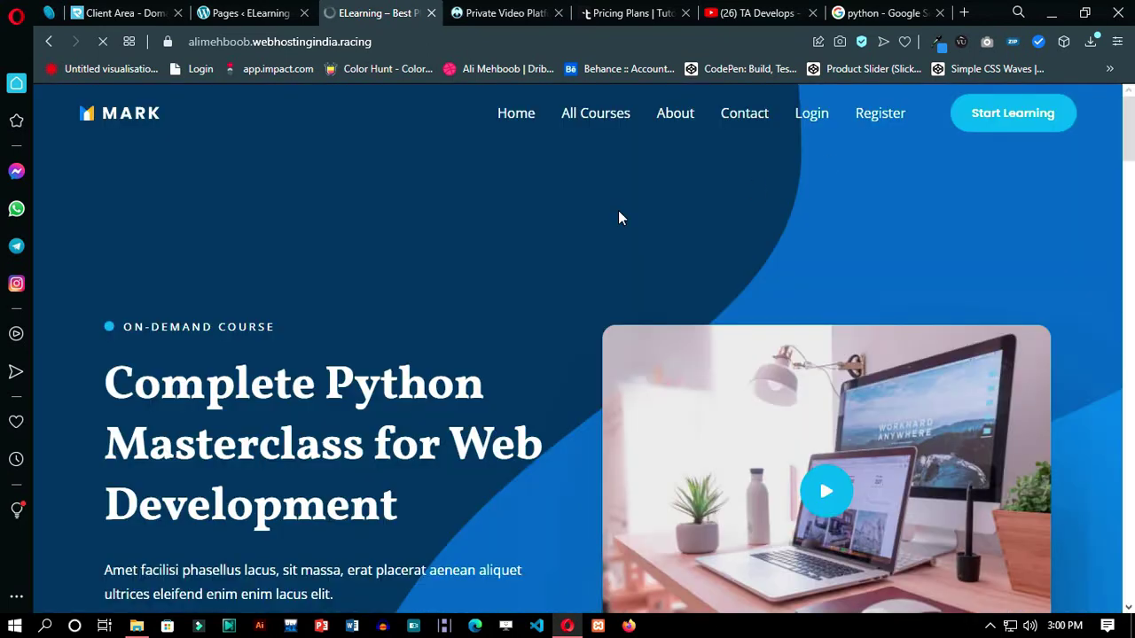
pyautogui.moveTo(882, 114)
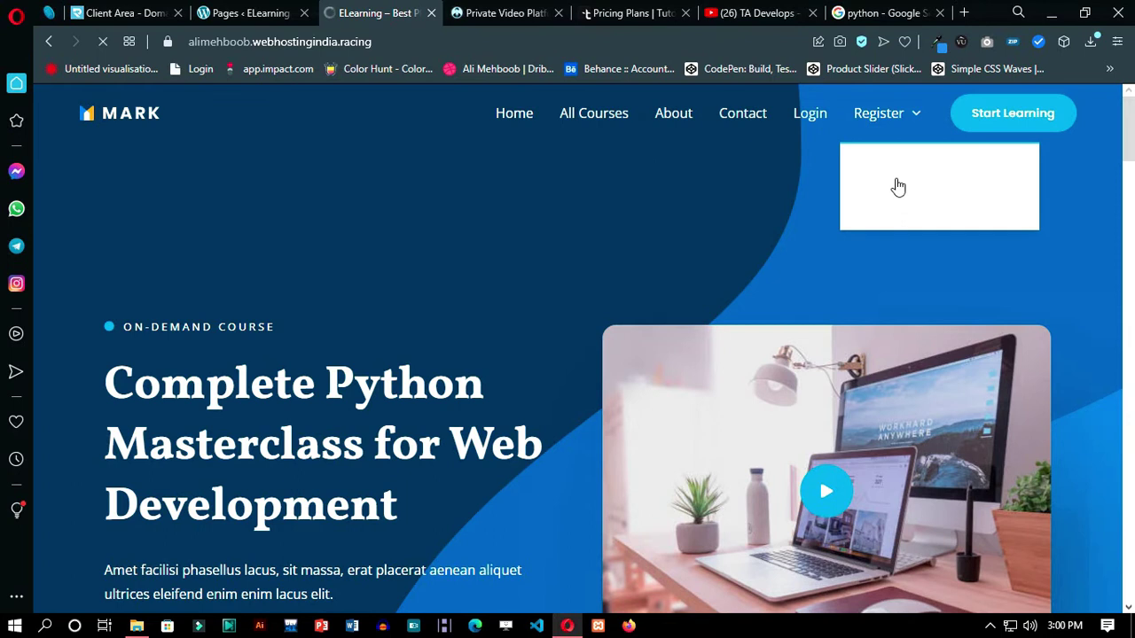
pyautogui.click(898, 186)
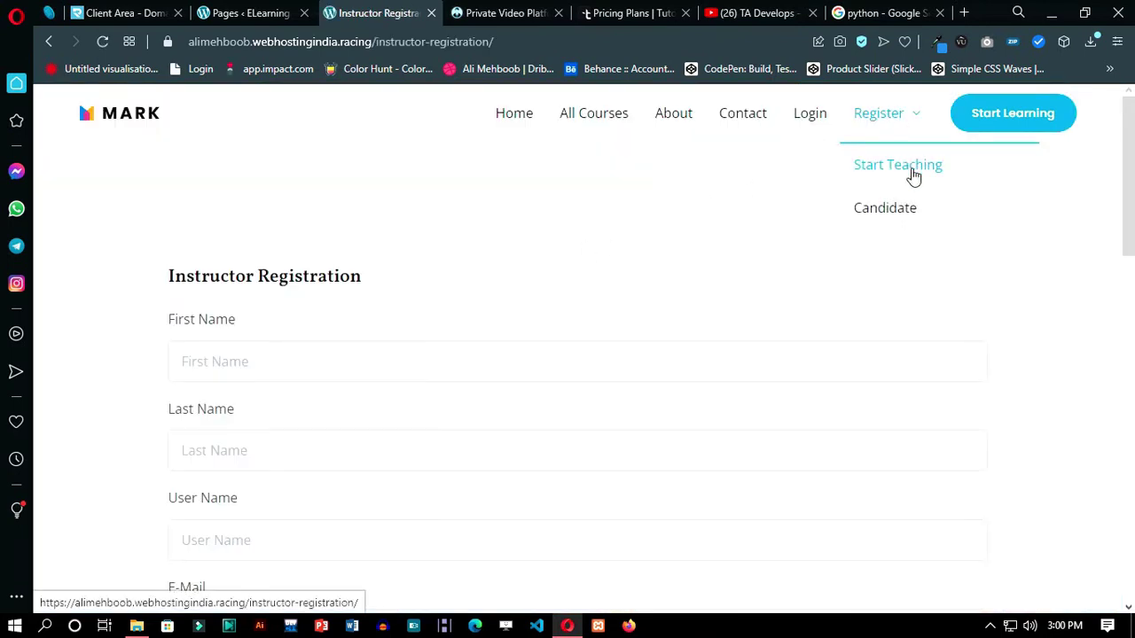
pyautogui.scroll(-8, 340, 382)
pyautogui.scroll(10, 702, 376)
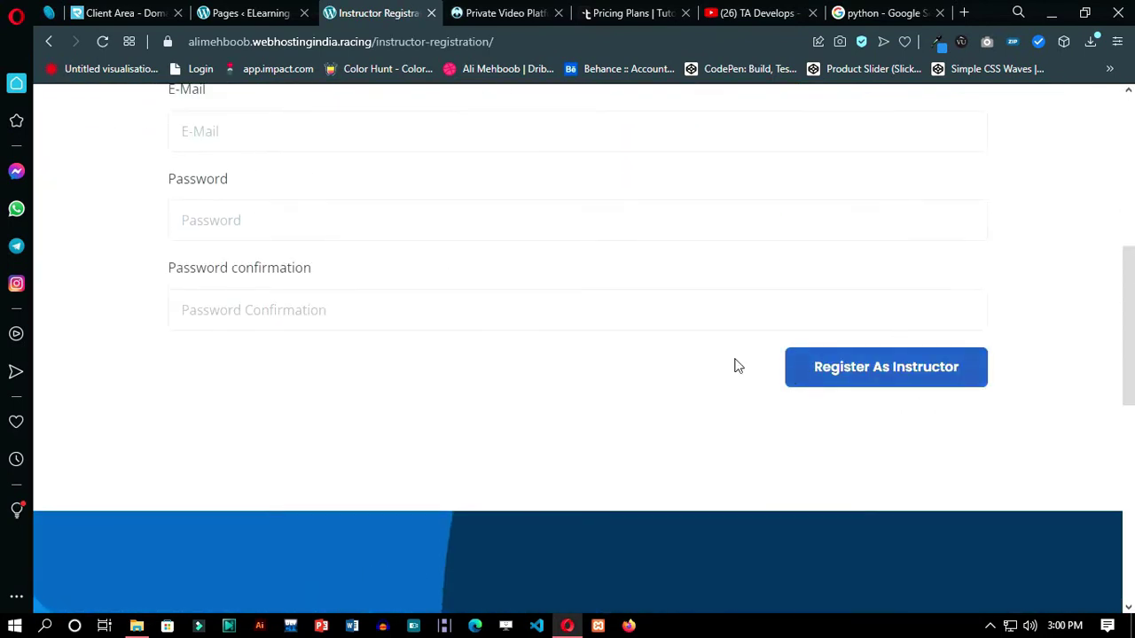
# - Open the Candidate registration page and review the fields of the student registration form
pyautogui.moveTo(907, 131)
pyautogui.click(923, 224)
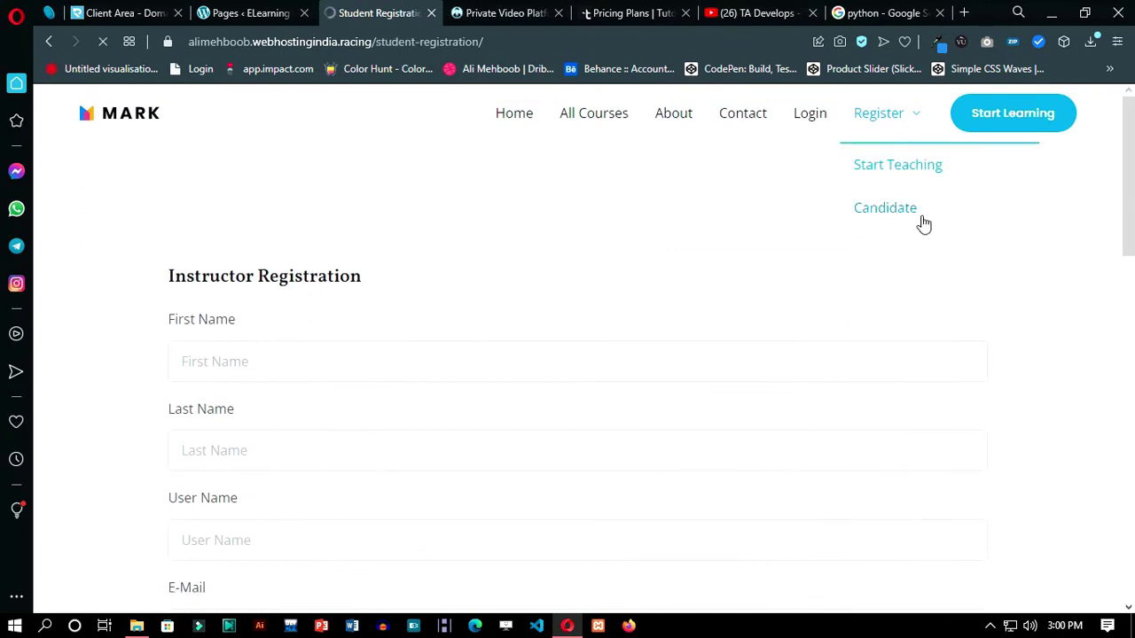
pyautogui.moveTo(369, 271); pyautogui.dragTo(152, 311)
pyautogui.click(151, 311)
pyautogui.scroll(-5, 332, 402)
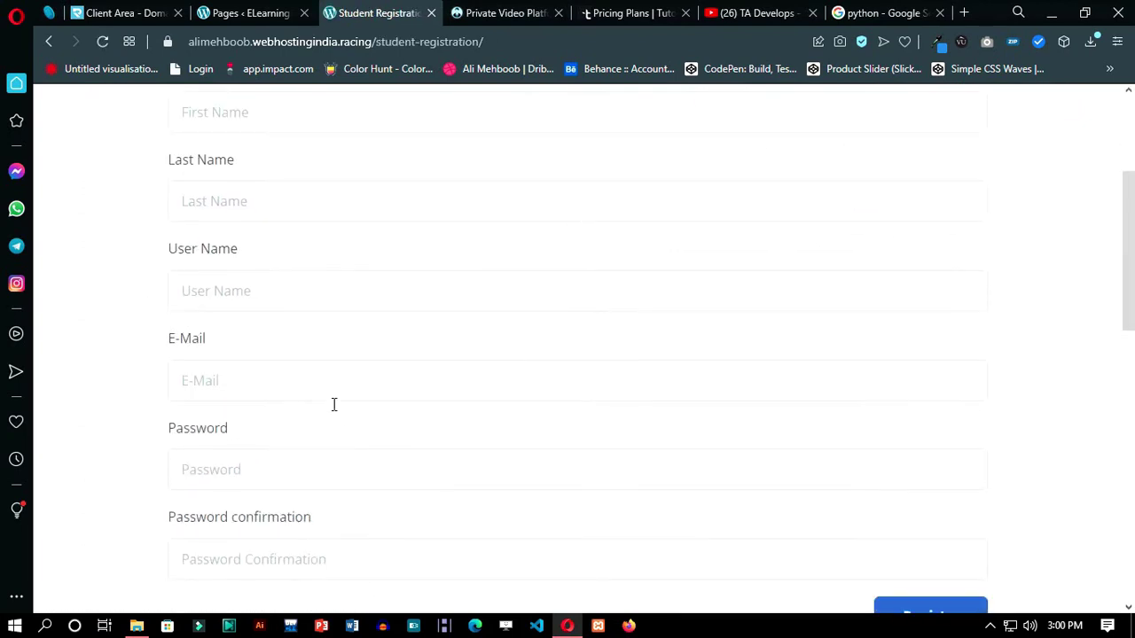
pyautogui.scroll(5, 715, 297)
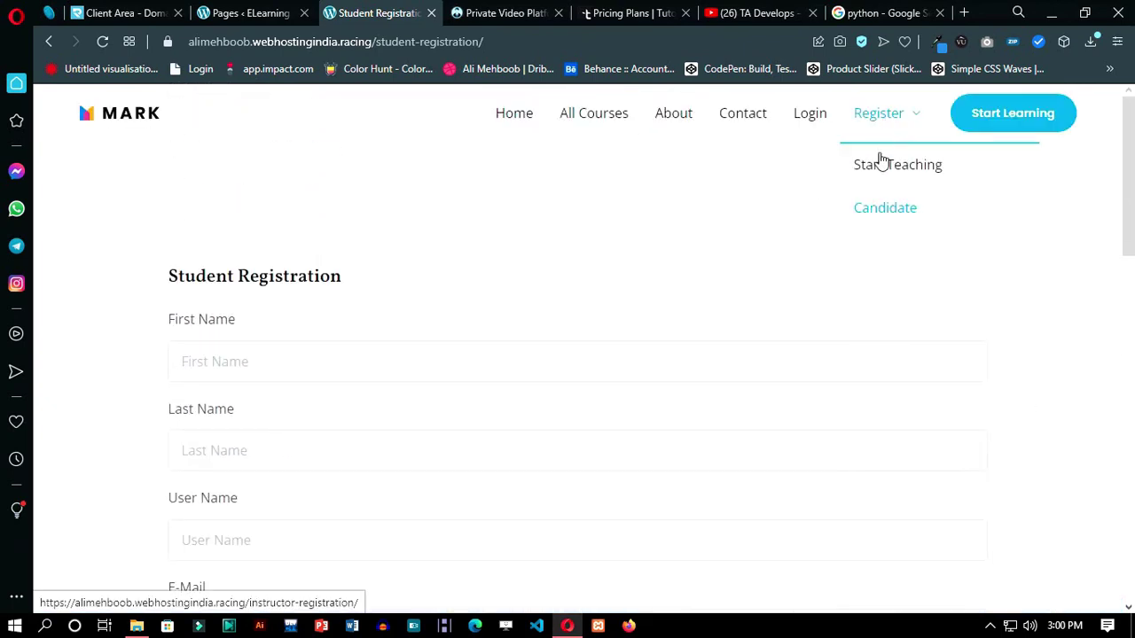
pyautogui.click(804, 141)
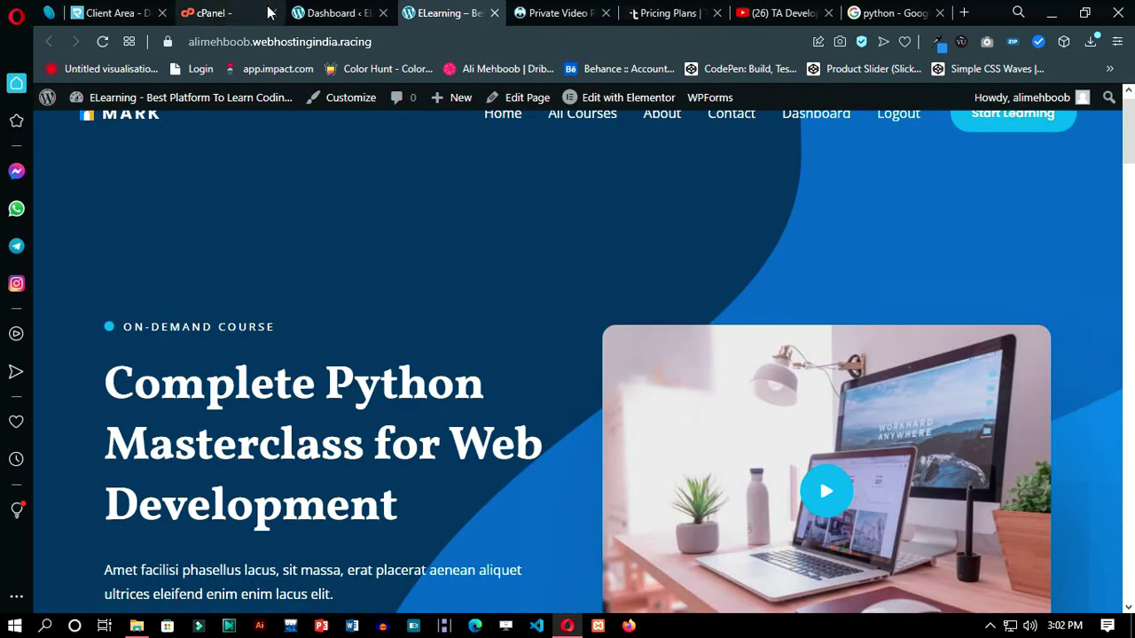
# - Switch to the WordPress dashboard and open the page for adding new plugins
pyautogui.click(272, 12)
pyautogui.click(248, 14)
pyautogui.scroll(-3, 151, 266)
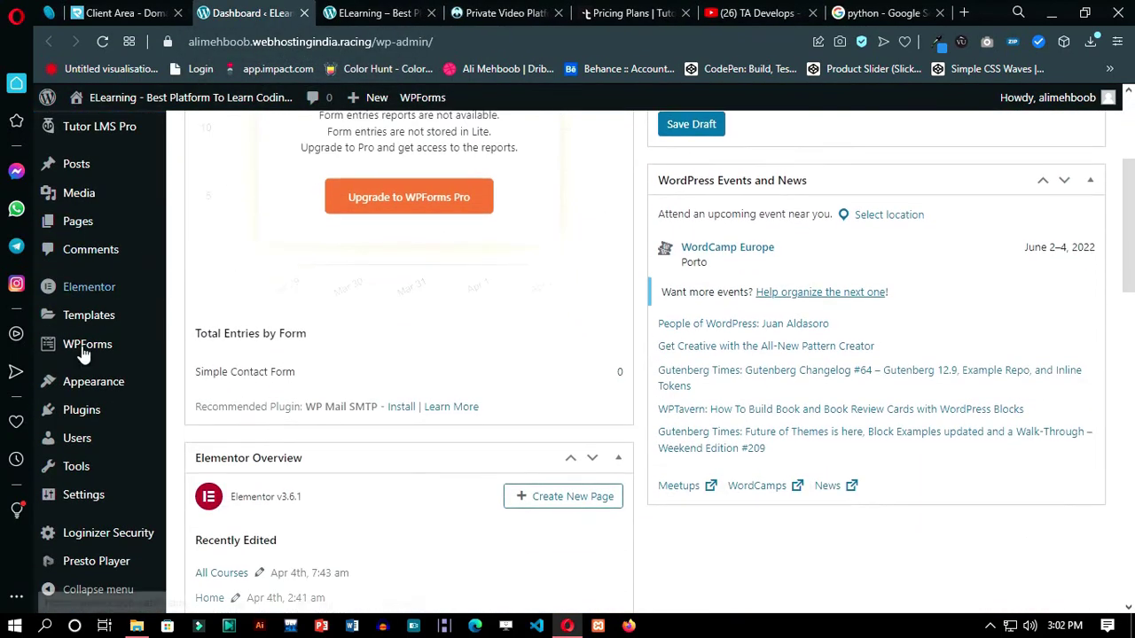
pyautogui.scroll(-2, 82, 353)
pyautogui.moveTo(164, 411)
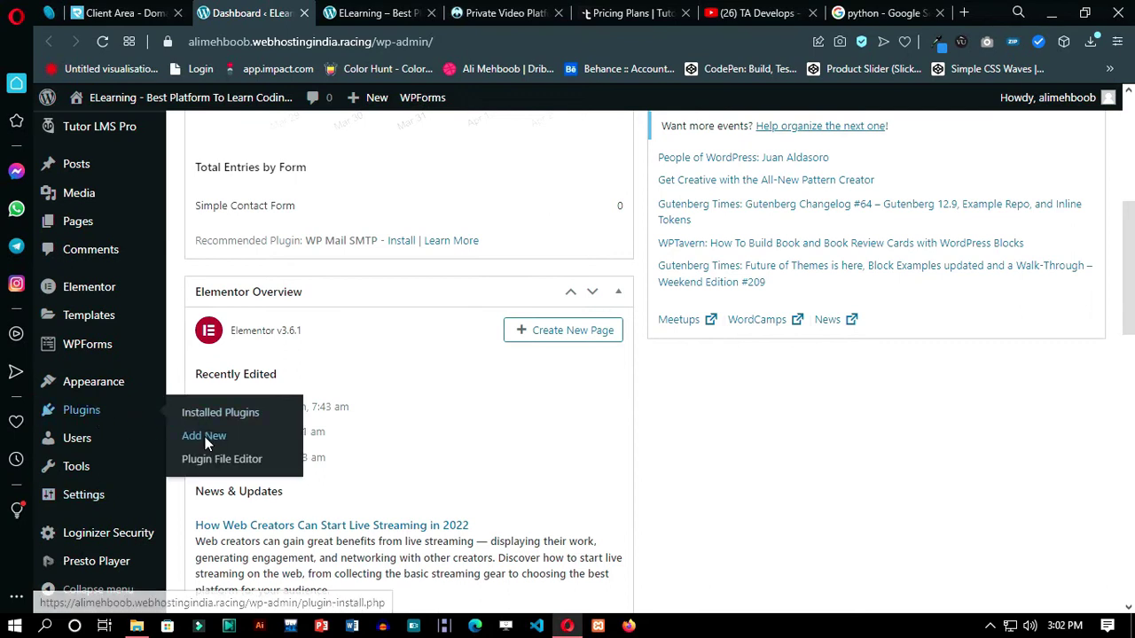
pyautogui.click(205, 438)
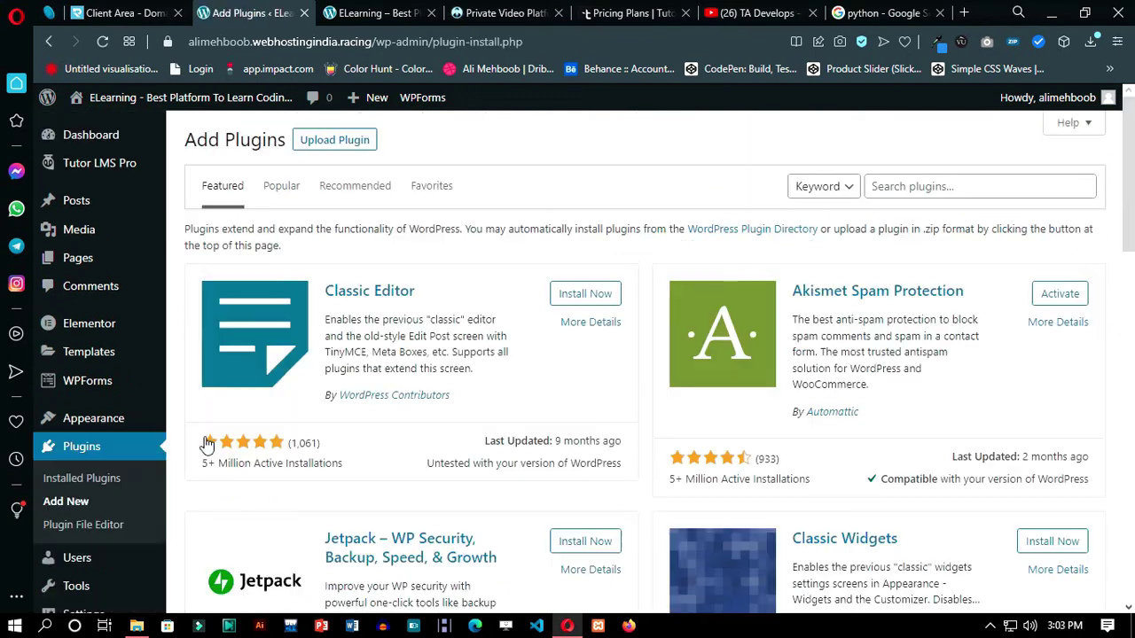
# - Open the Tutor LMS Pro add-ons and enable Calendar and Content Drip
pyautogui.moveTo(99, 168)
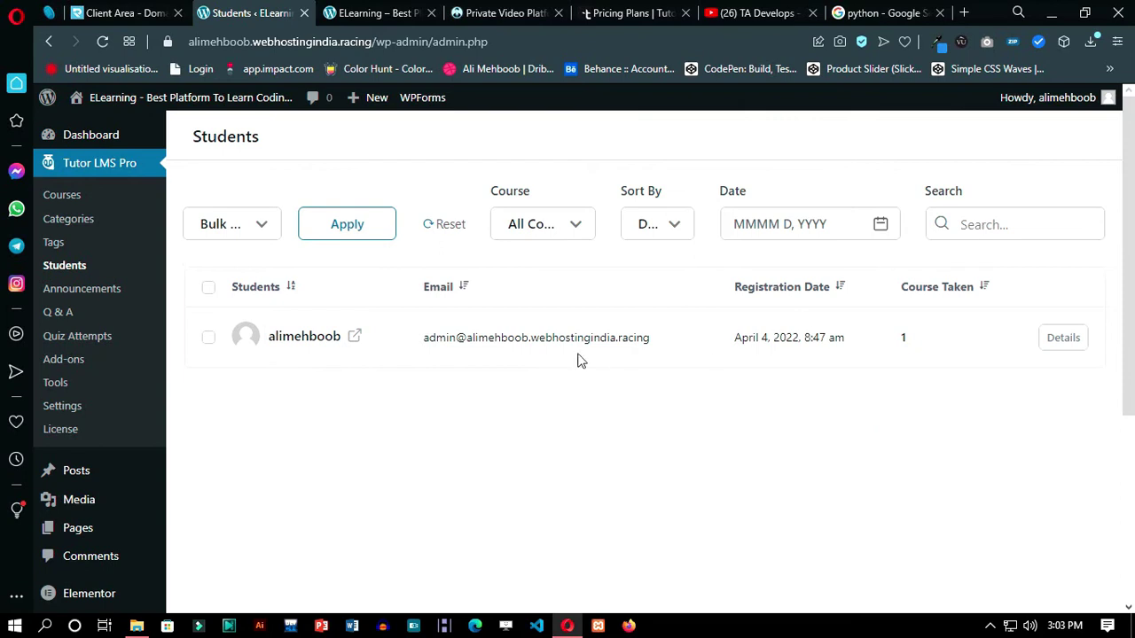
pyautogui.click(64, 360)
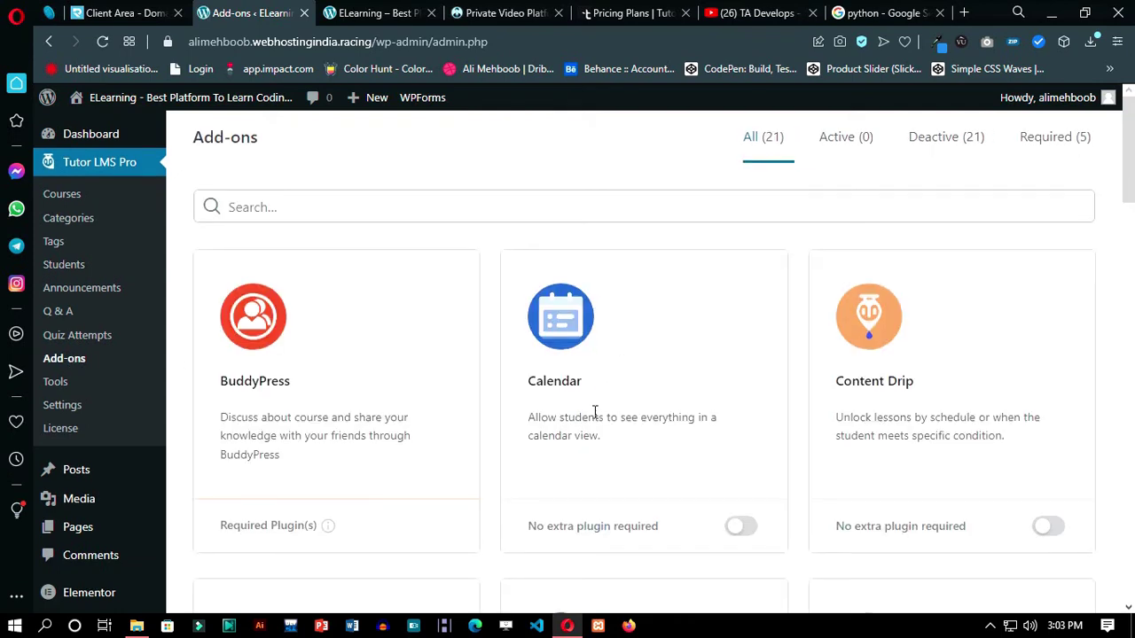
pyautogui.scroll(-1, 586, 343)
pyautogui.click(736, 448)
pyautogui.scroll(-1, 1058, 367)
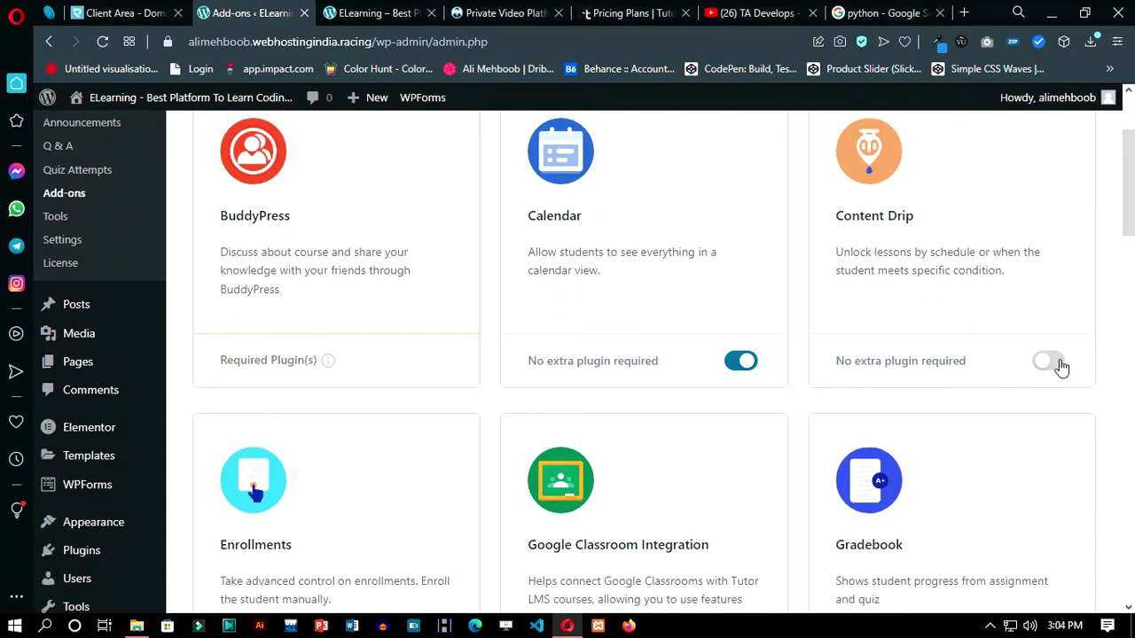
pyautogui.click(1053, 367)
# - Enable the Gradebook, Google Classroom Integration and Enrollments add-ons
pyautogui.scroll(-3, 656, 344)
pyautogui.click(1046, 459)
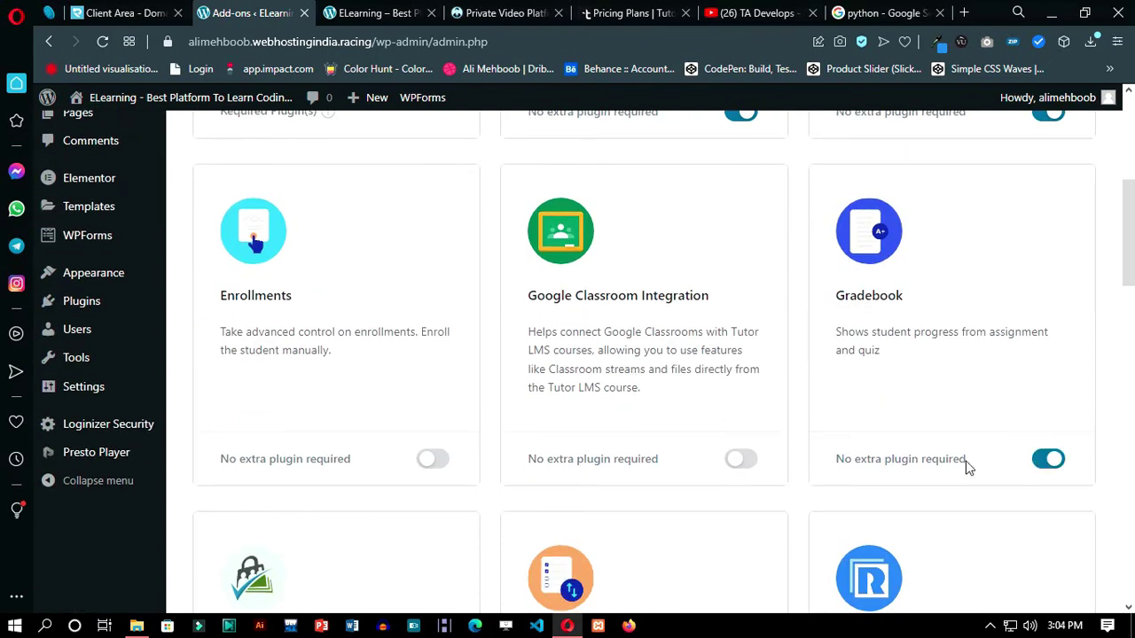
pyautogui.click(741, 459)
pyautogui.click(433, 459)
# - Enable the Quiz Export/Import, Certificate, Assignments and Course Attachments add-ons
pyautogui.scroll(-2, 360, 370)
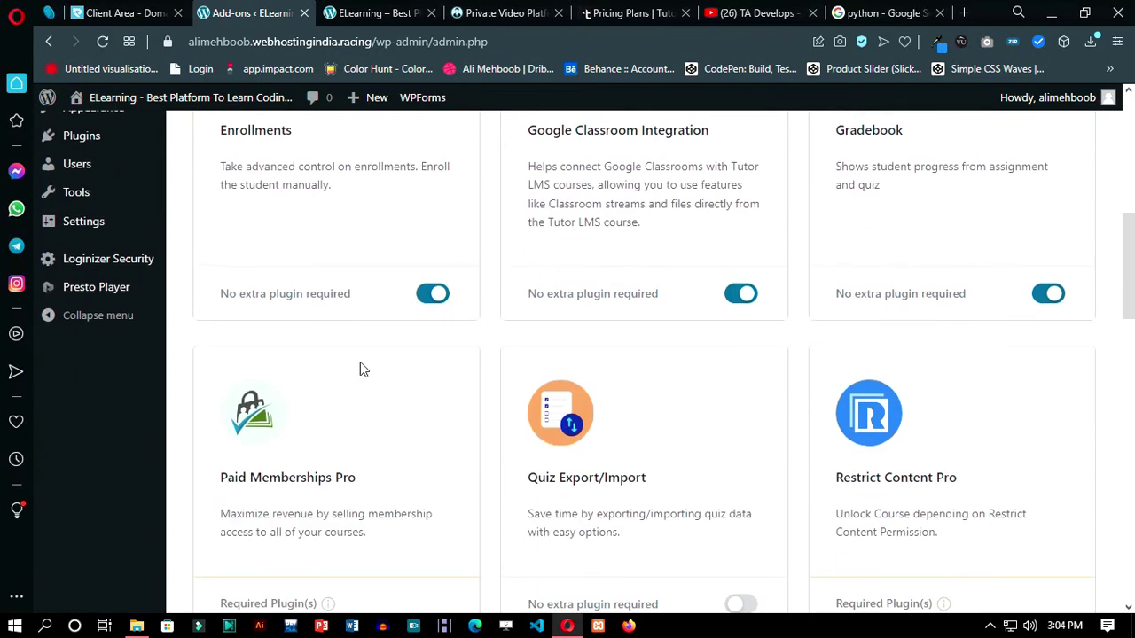
pyautogui.scroll(1, 298, 271)
pyautogui.scroll(-3, 396, 326)
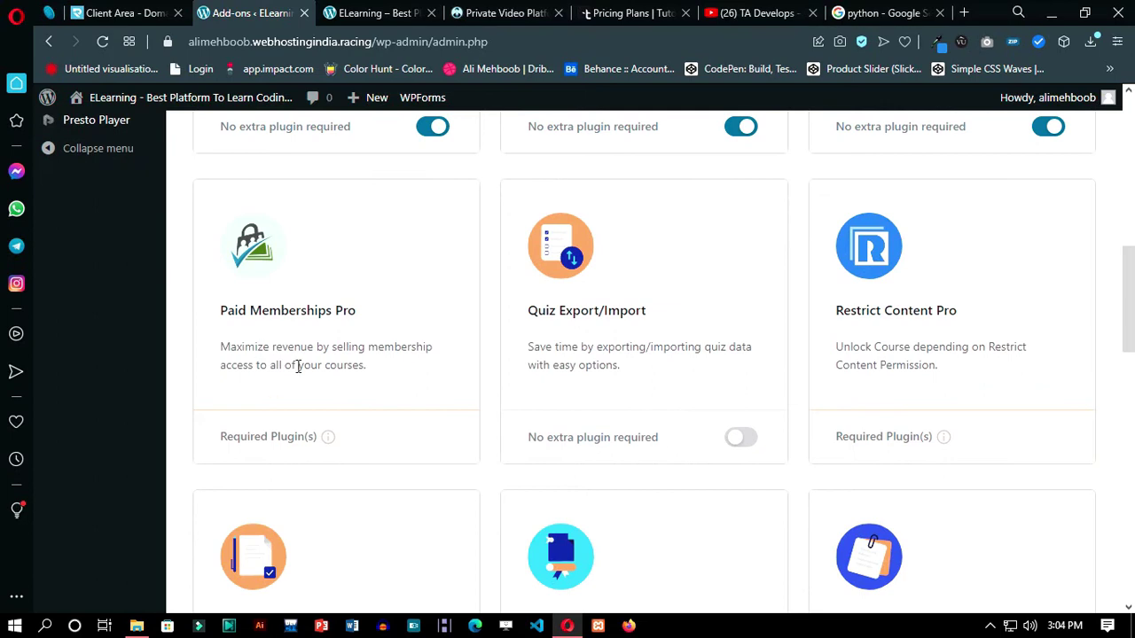
pyautogui.click(745, 443)
pyautogui.scroll(-3, 694, 456)
pyautogui.click(739, 498)
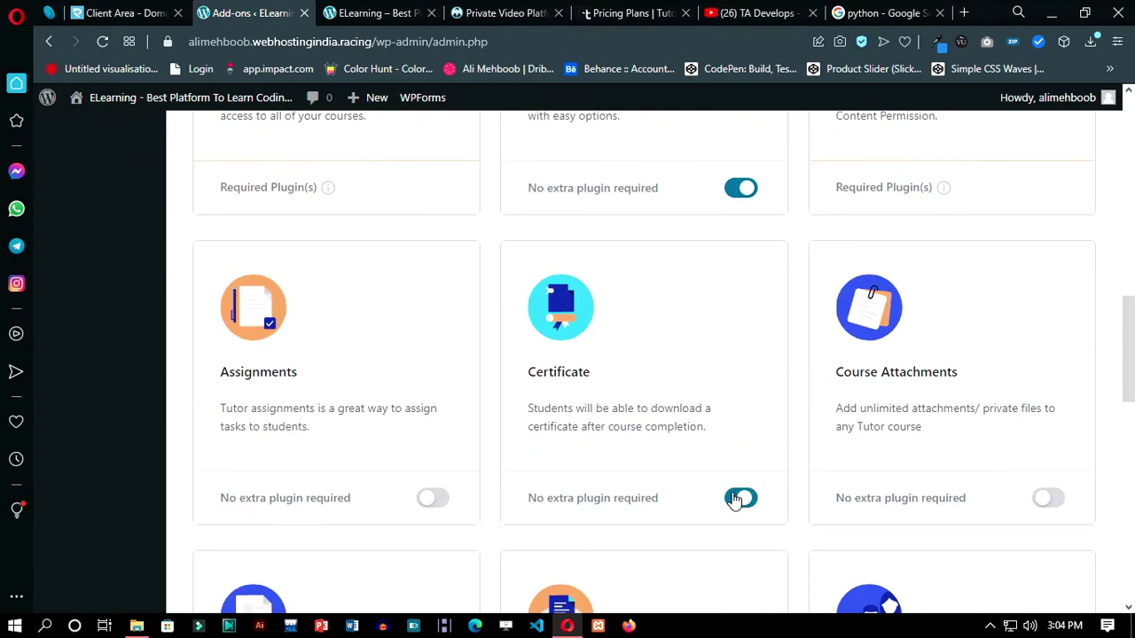
pyautogui.click(433, 497)
pyautogui.click(1048, 497)
# - Enable the E-Mail, Course Preview and Multi Instructors add-ons
pyautogui.scroll(-4, 795, 452)
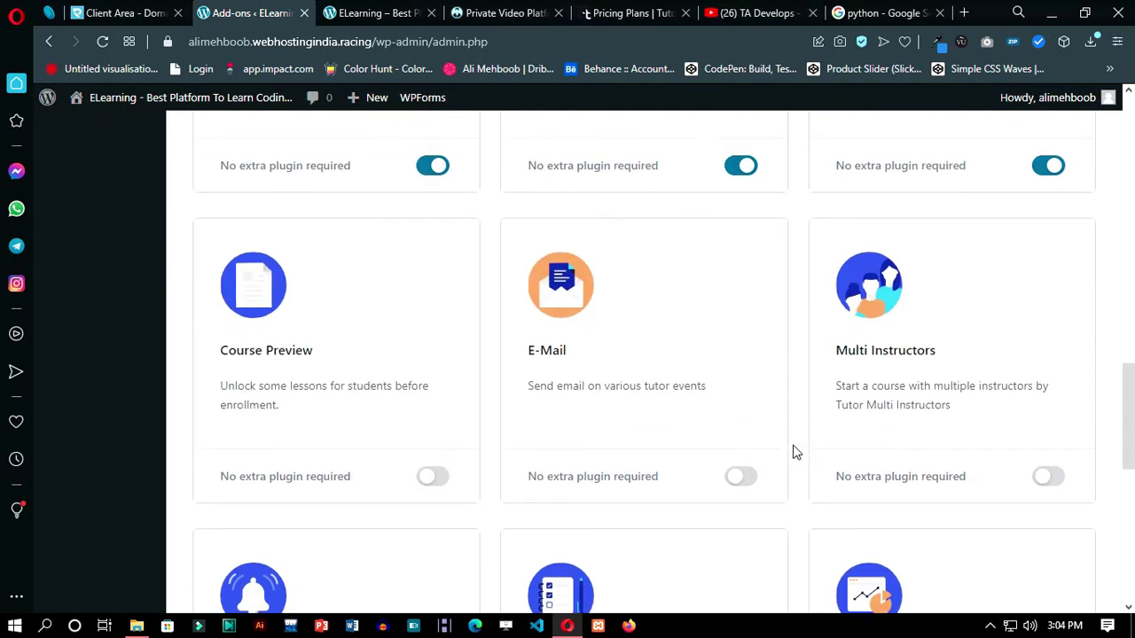
pyautogui.click(741, 479)
pyautogui.click(433, 478)
pyautogui.click(1048, 479)
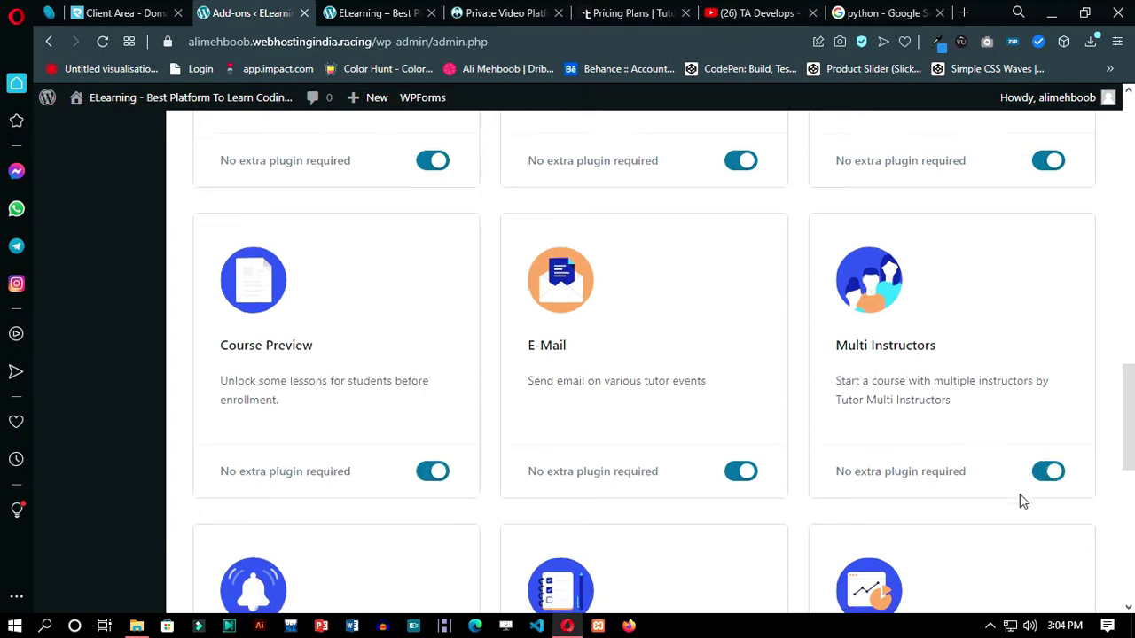
# - Enable the Reports, Prerequisites and Notifications add-ons and the remaining one that needs no extra plugin
pyautogui.scroll(-4, 935, 485)
pyautogui.click(1050, 479)
pyautogui.click(743, 477)
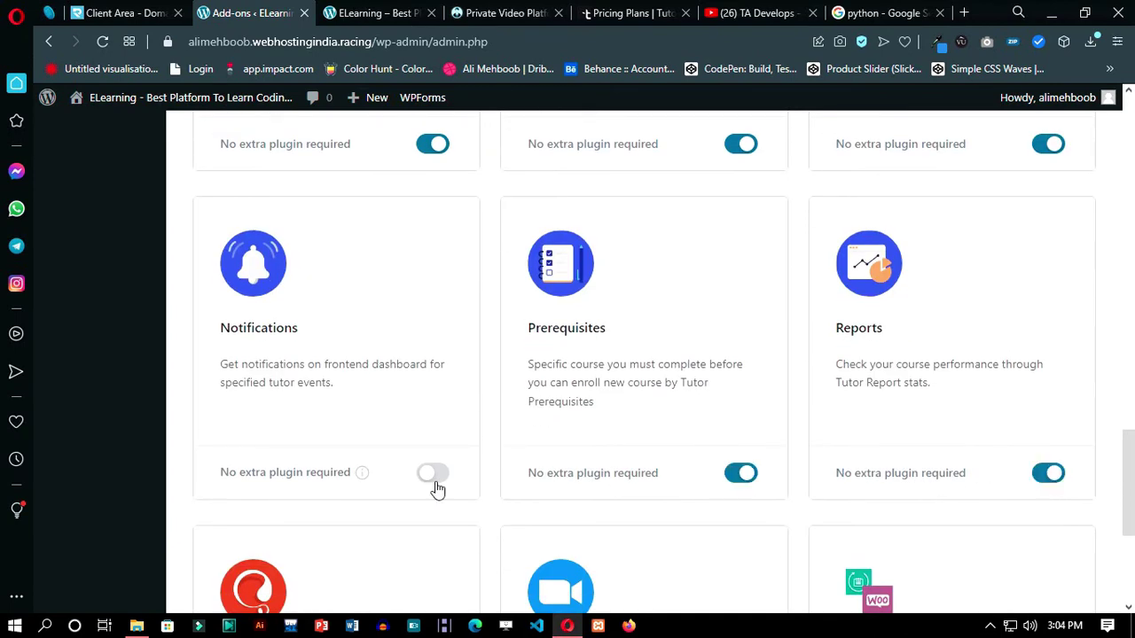
pyautogui.click(434, 479)
pyautogui.scroll(-4, 439, 488)
pyautogui.scroll(20, 732, 490)
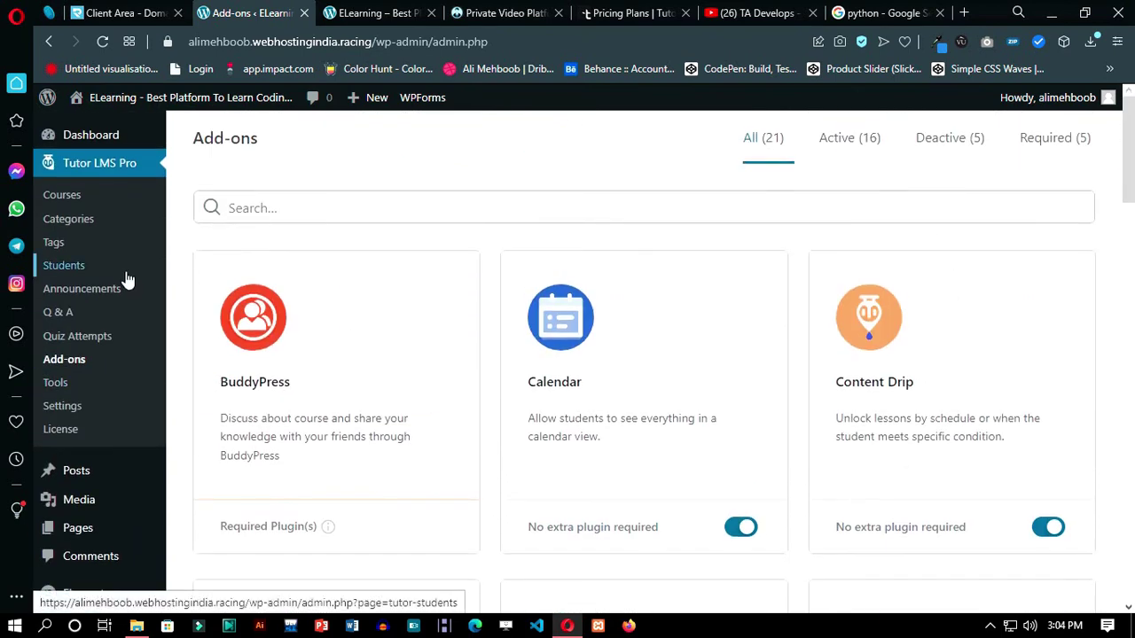
# - Open the Tutor LMS Pro course list to view the Python and ReactJS courses
pyautogui.scroll(-4, 133, 292)
pyautogui.scroll(4, 133, 319)
pyautogui.click(62, 383)
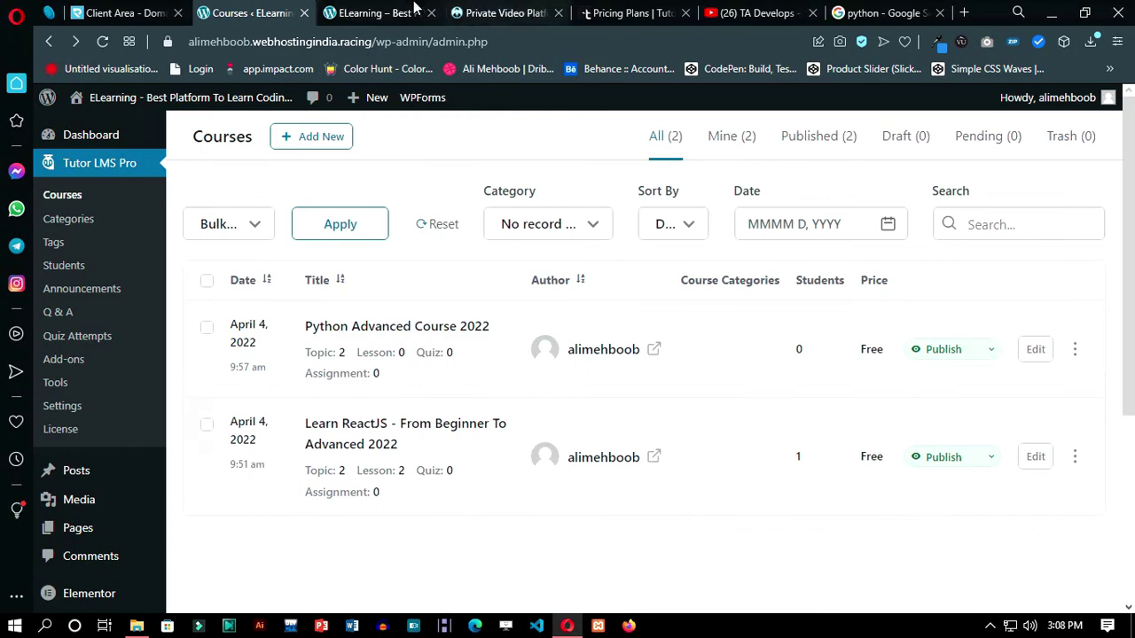
# - Review the live home page from the hero section to the footer and open the All Courses page
pyautogui.click(373, 12)
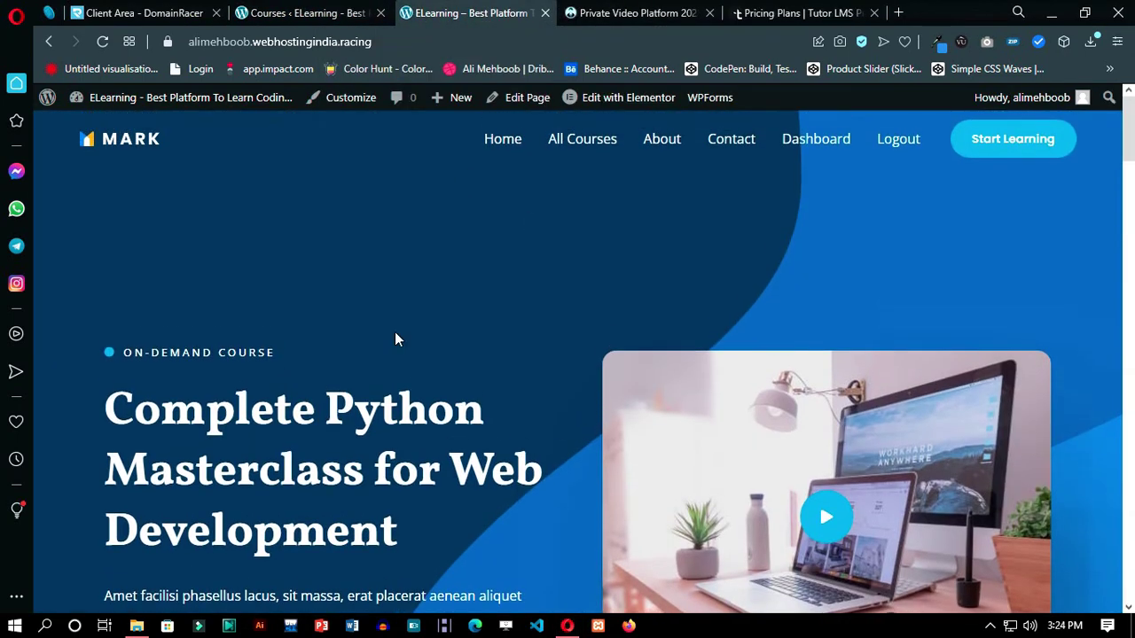
pyautogui.scroll(-5, 395, 337)
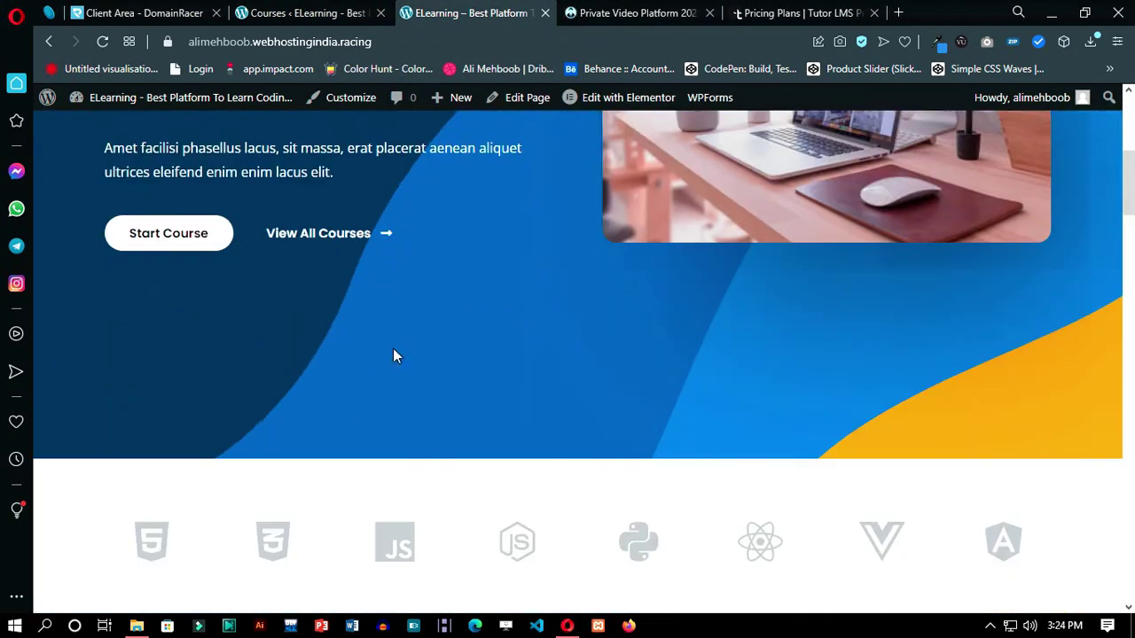
pyautogui.scroll(-10, 394, 355)
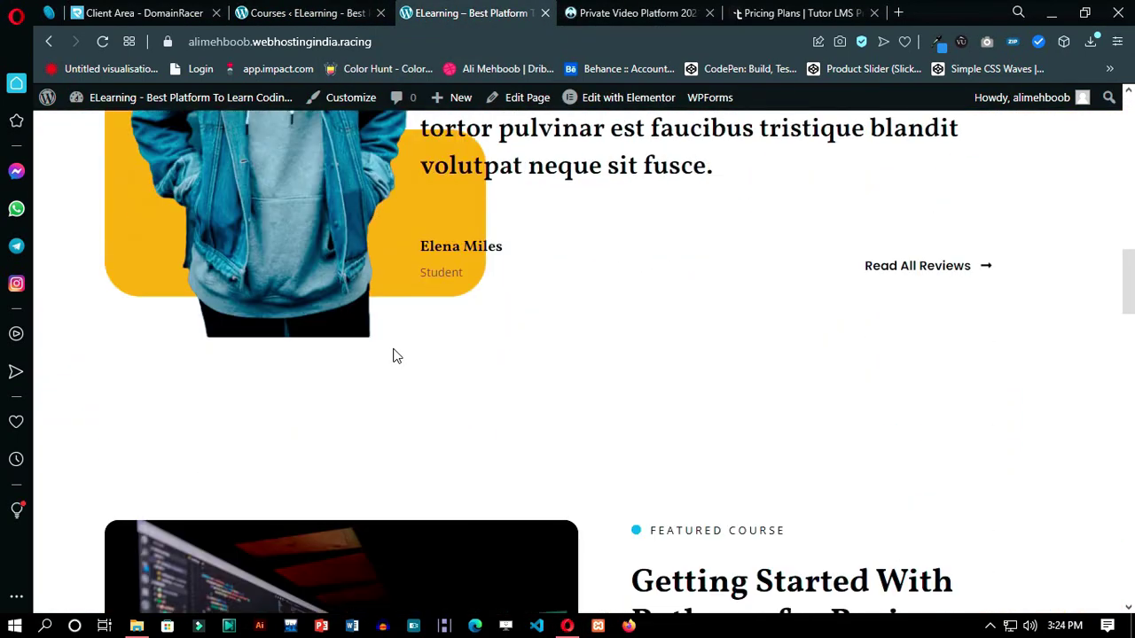
pyautogui.scroll(-8, 409, 351)
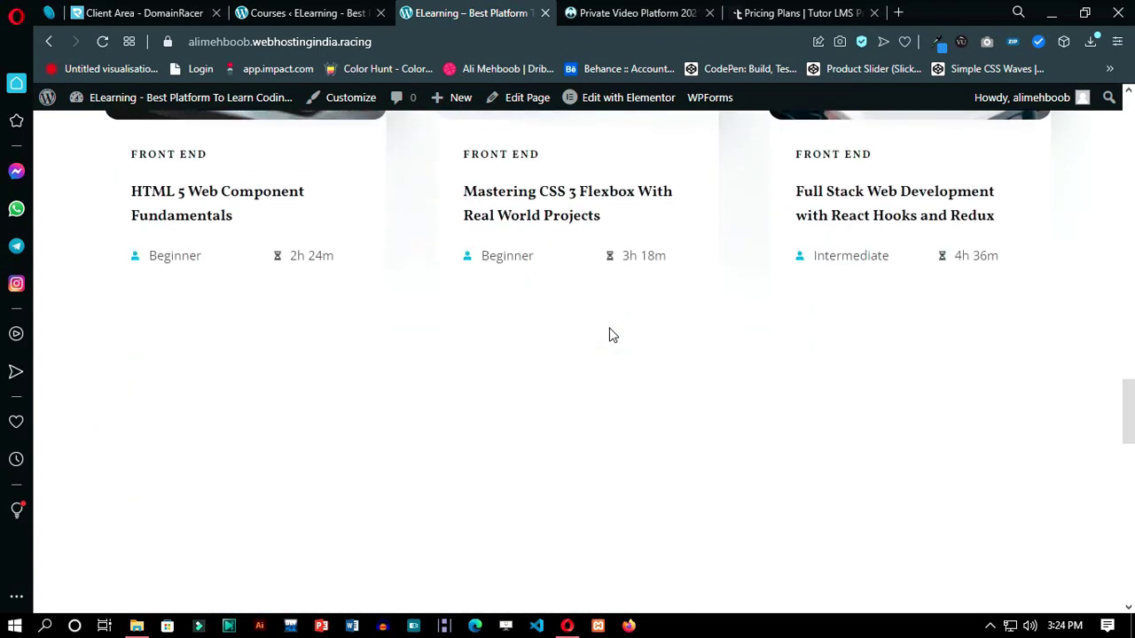
pyautogui.scroll(-10, 350, 343)
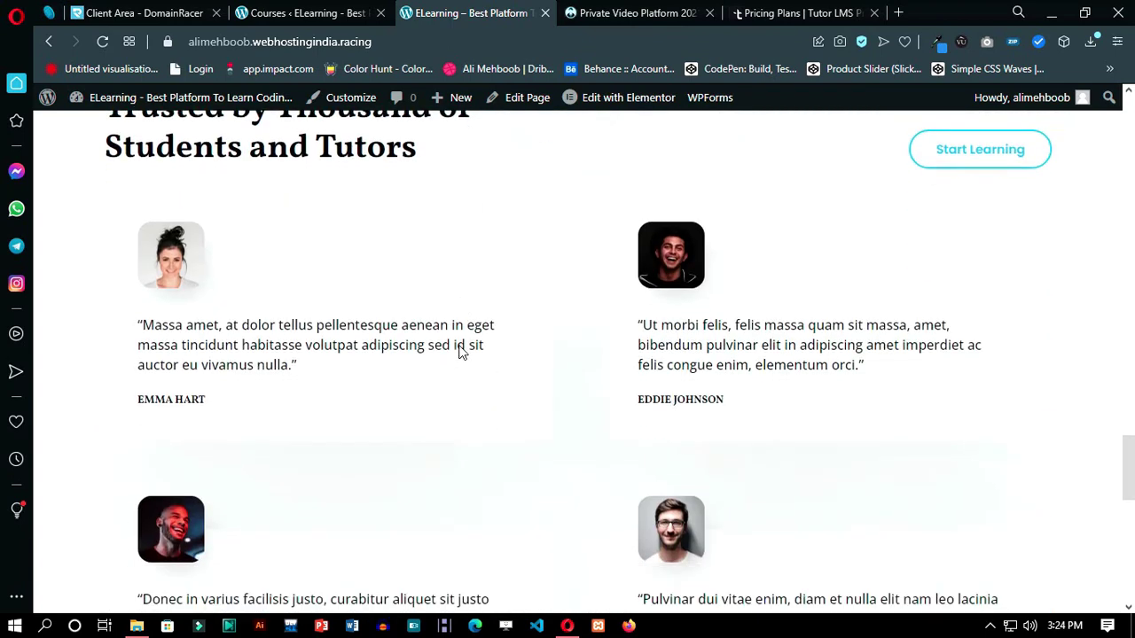
pyautogui.scroll(-5, 462, 353)
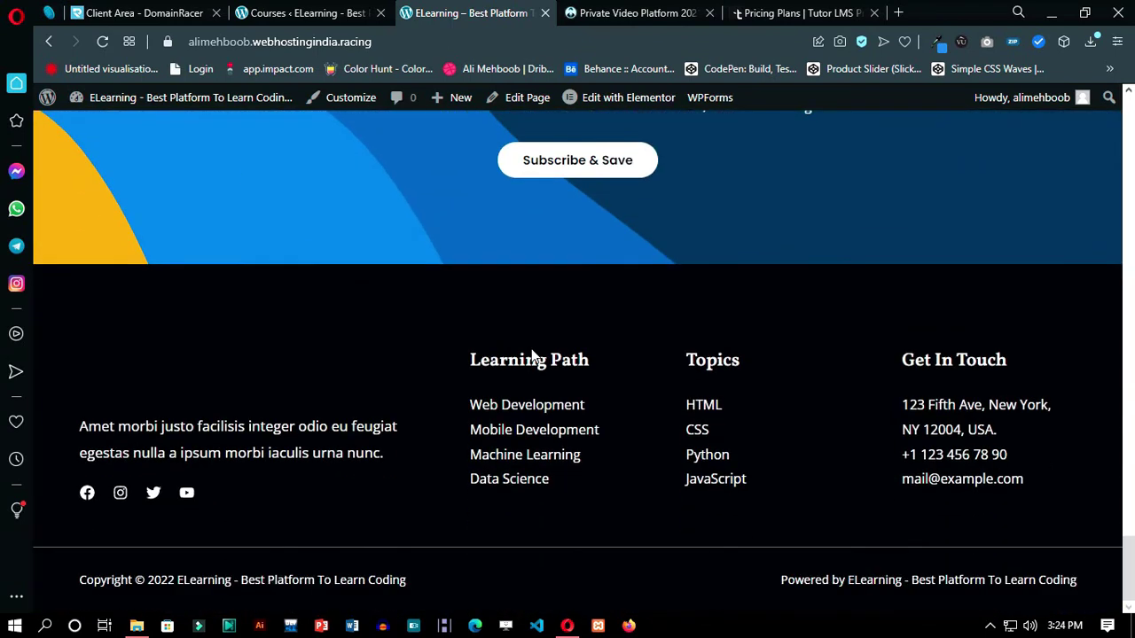
pyautogui.scroll(1, 575, 356)
pyautogui.scroll(20, 575, 356)
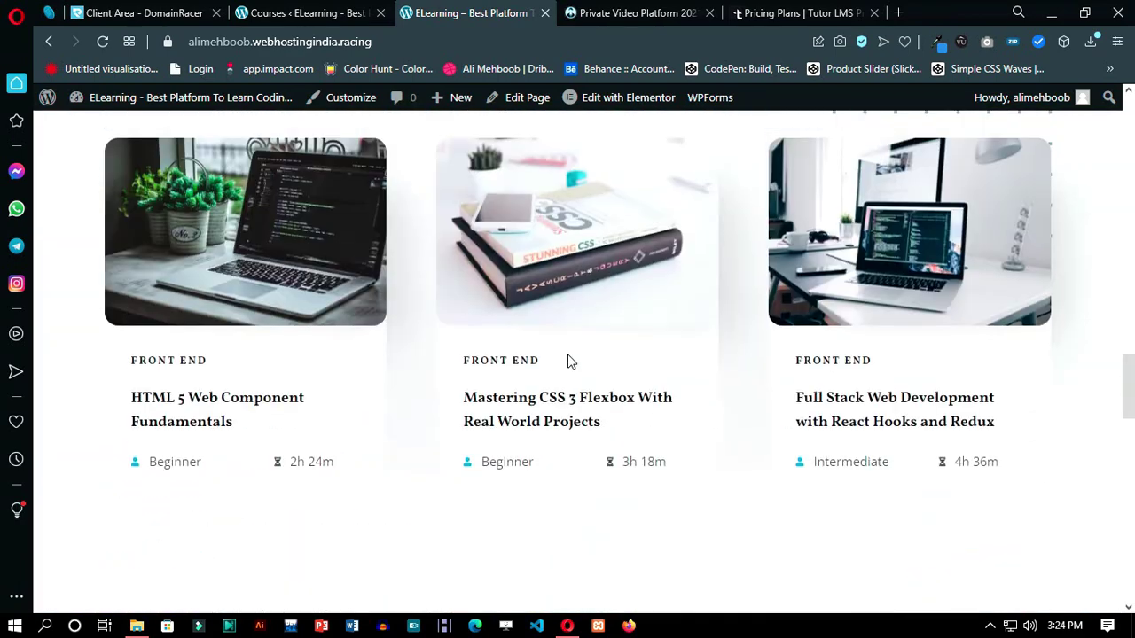
pyautogui.scroll(12, 568, 356)
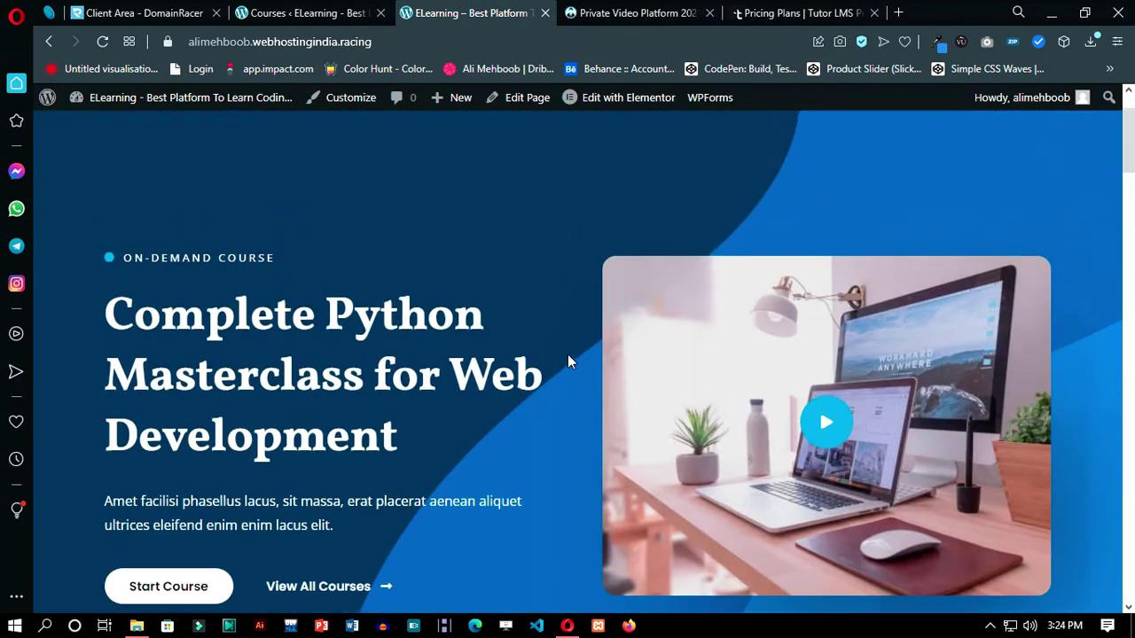
pyautogui.scroll(1, 568, 361)
pyautogui.click(567, 142)
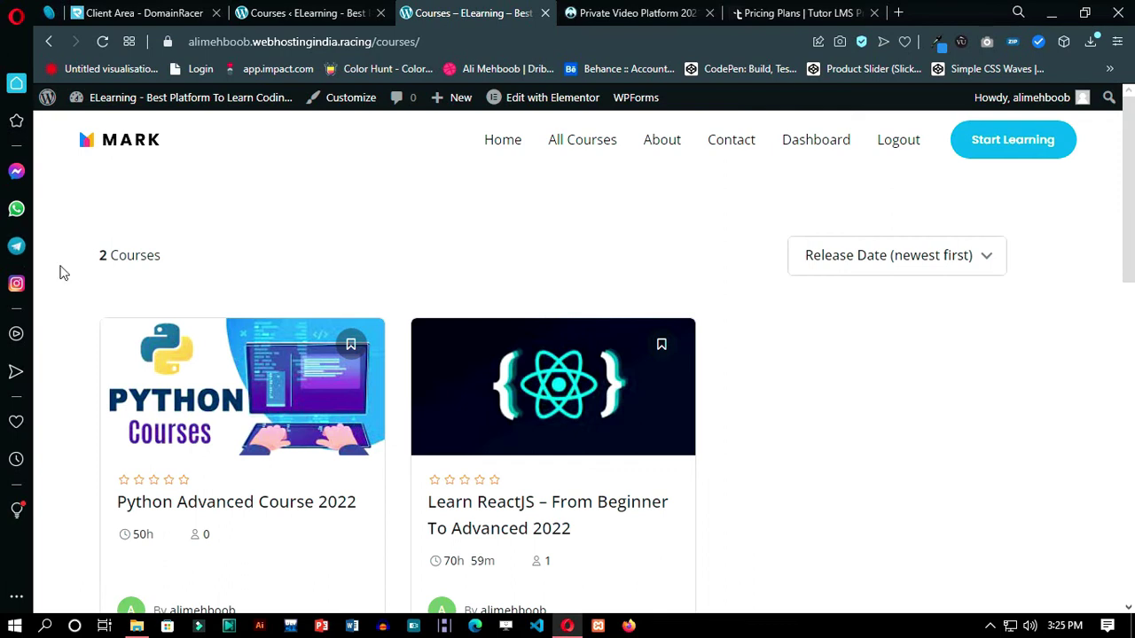
# - Review the Python and ReactJS course cards on the All Courses page and open the About page
pyautogui.scroll(-3, 237, 439)
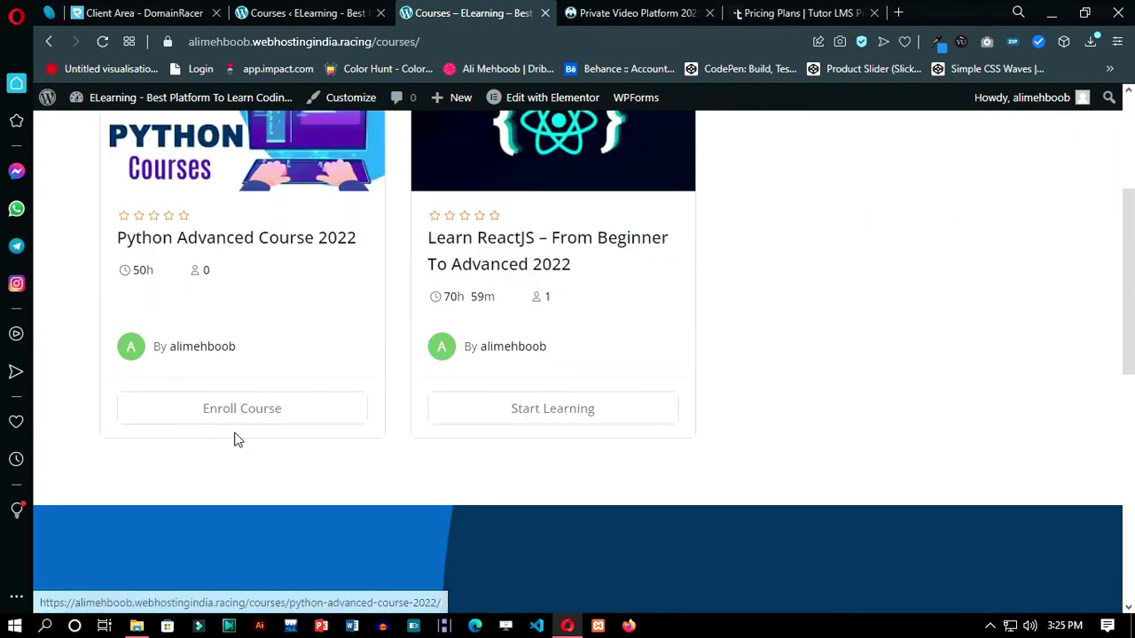
pyautogui.scroll(-4, 235, 439)
pyautogui.scroll(7, 235, 438)
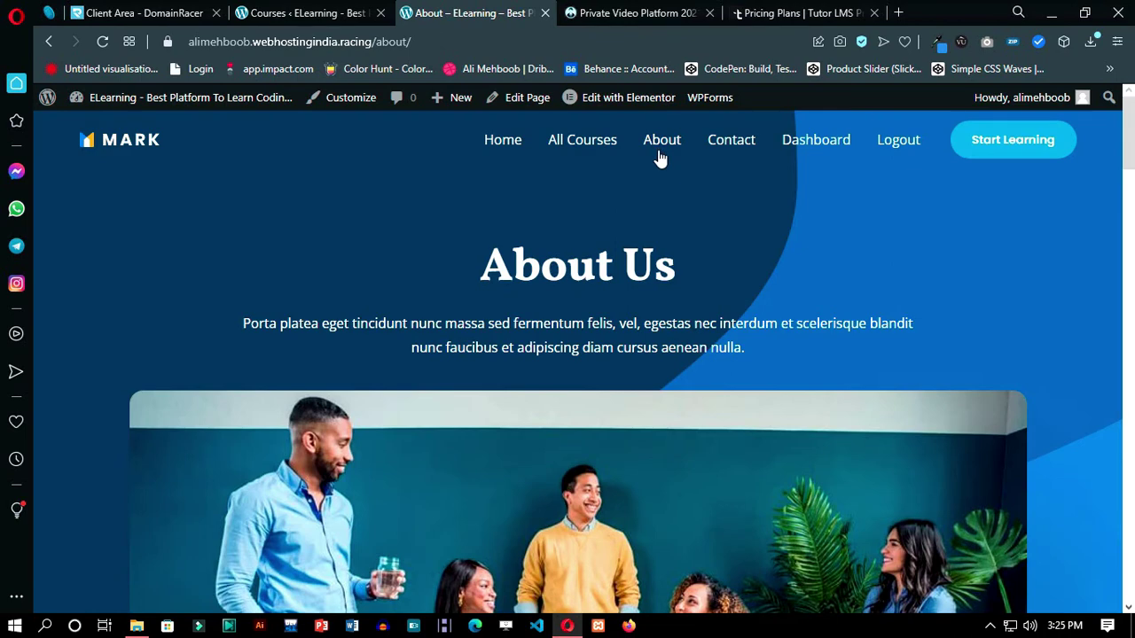
# - Review the About page from the hero through the vision, mission and instructor sections to the footer, and open the Contact page
pyautogui.scroll(-5, 476, 244)
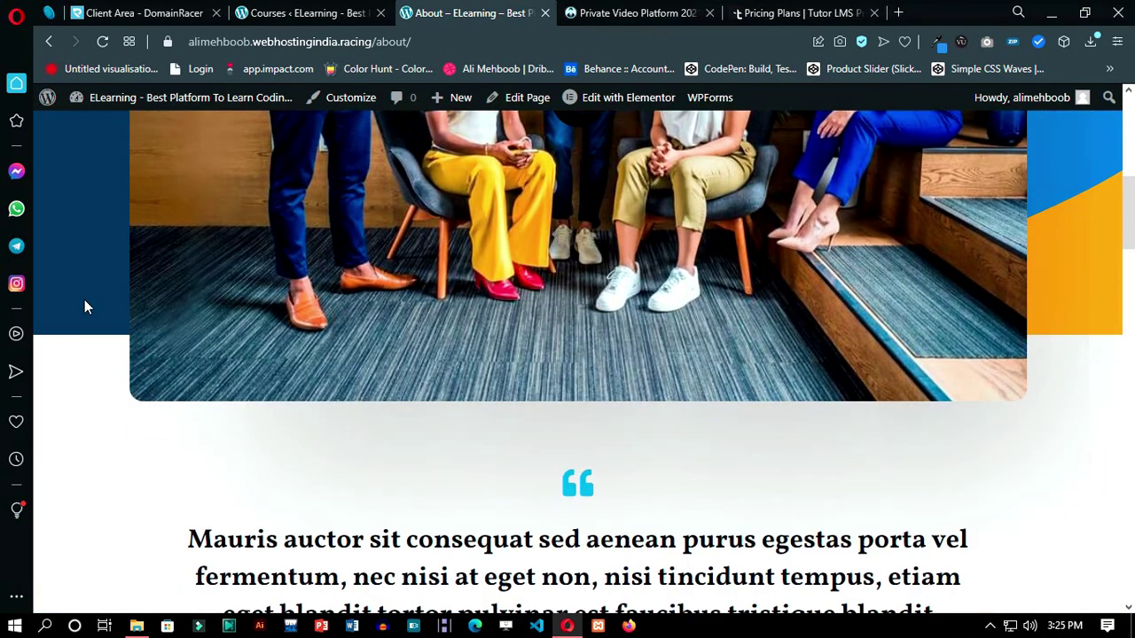
pyautogui.scroll(-10, 84, 301)
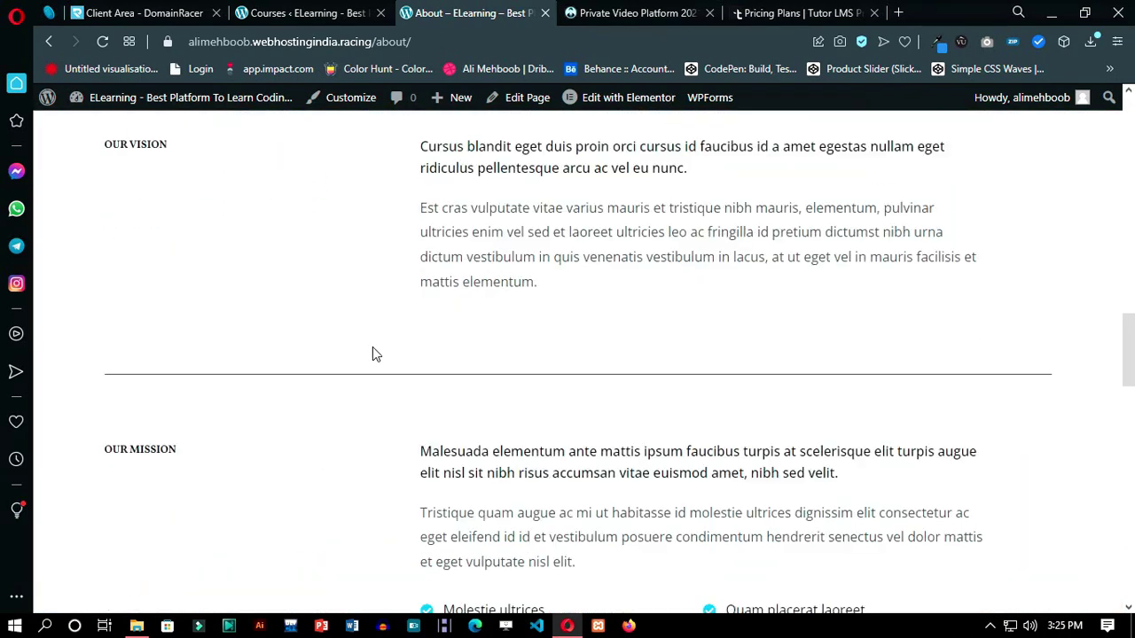
pyautogui.scroll(4, 372, 347)
pyautogui.scroll(-3, 833, 345)
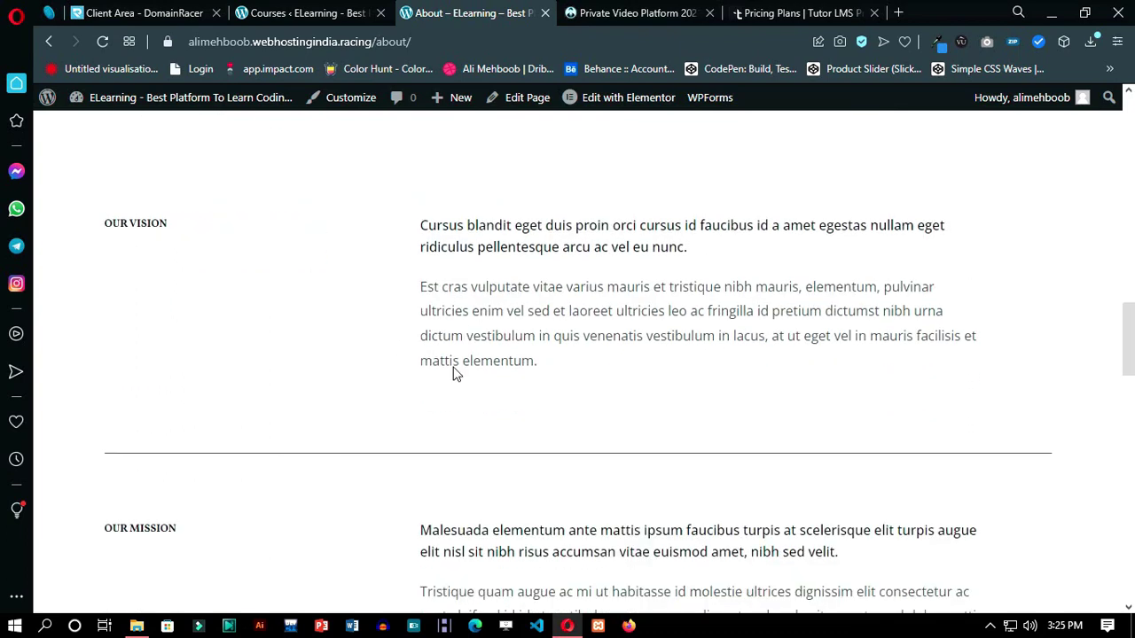
pyautogui.scroll(-10, 453, 374)
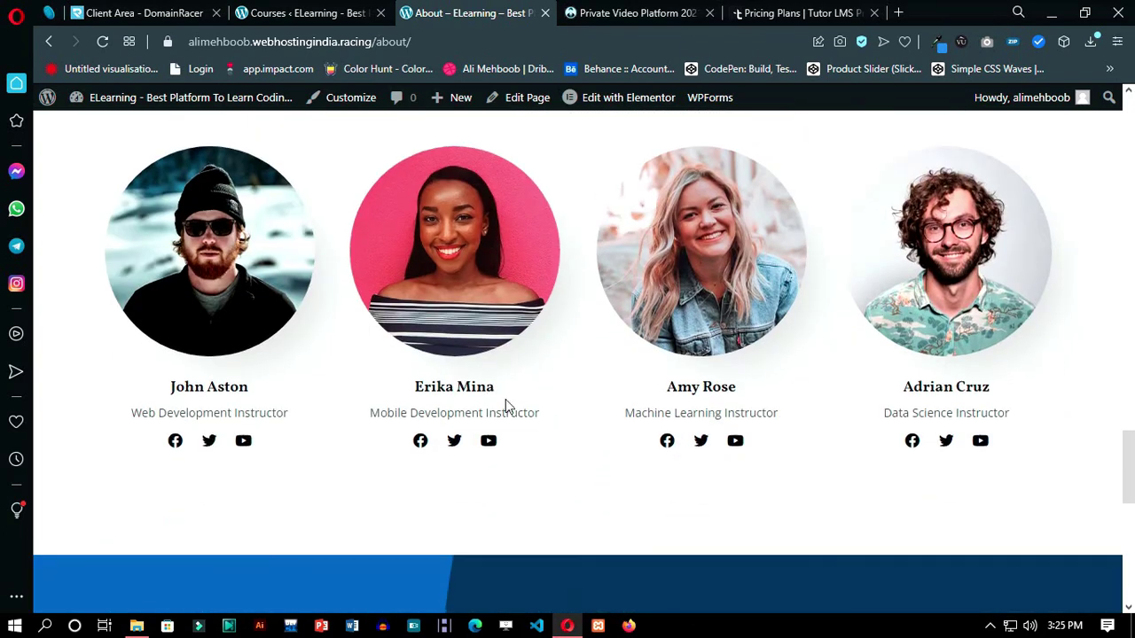
pyautogui.scroll(-8, 511, 408)
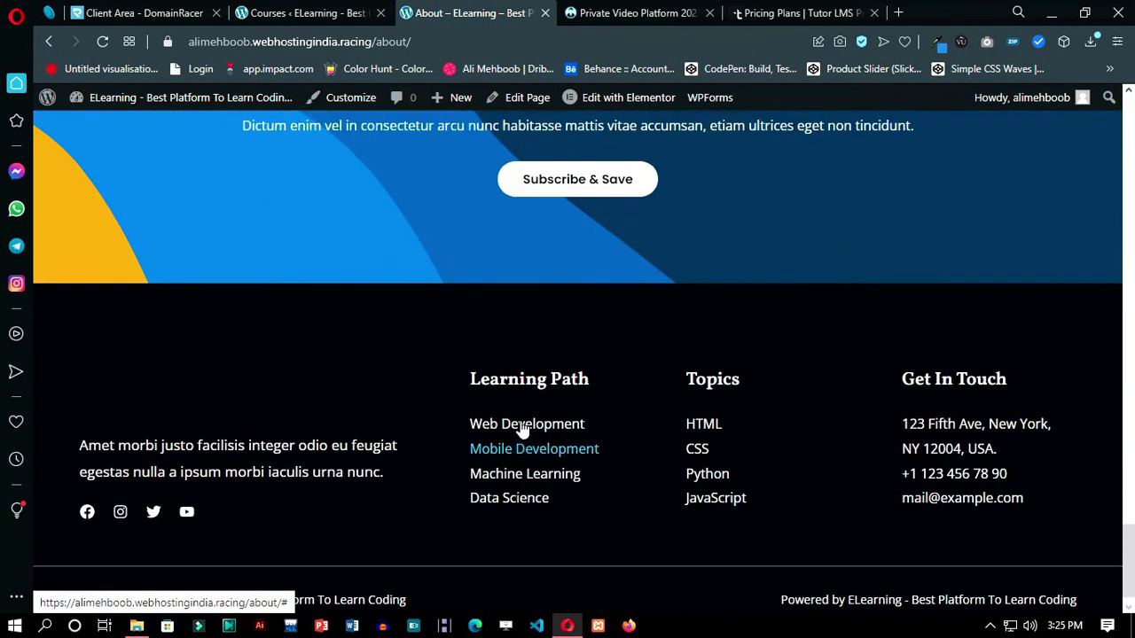
pyautogui.scroll(15, 521, 428)
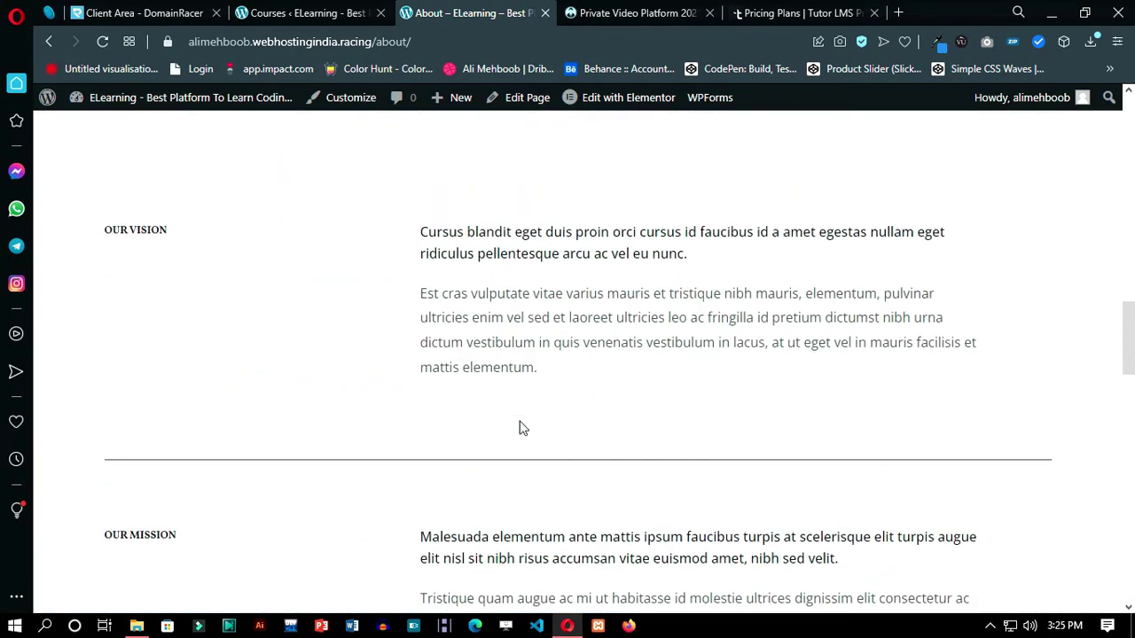
pyautogui.scroll(10, 521, 426)
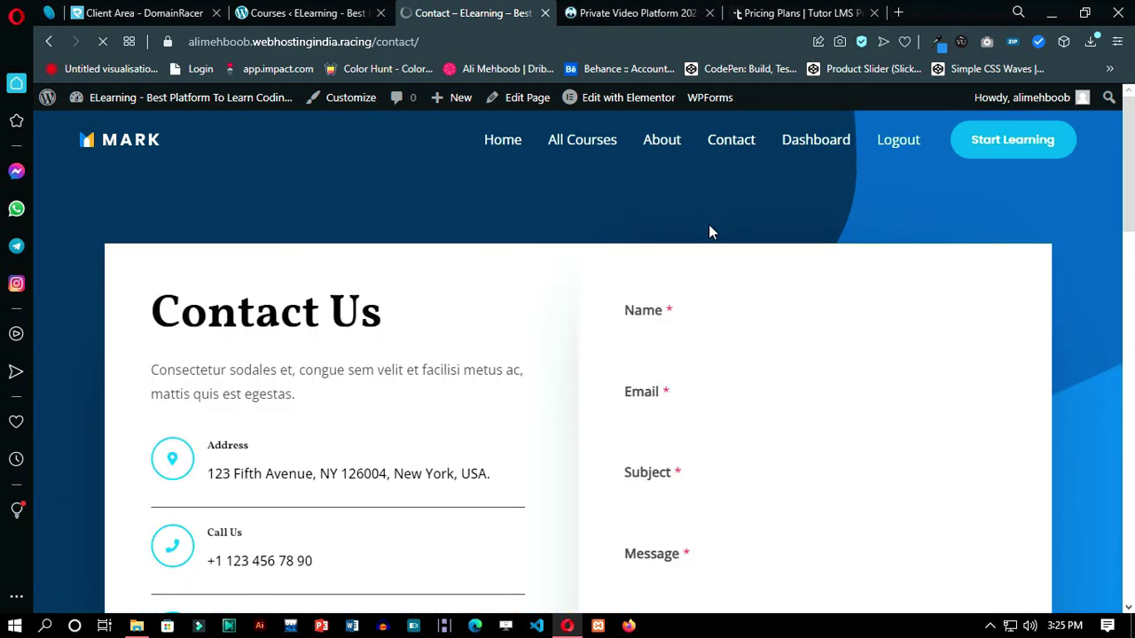
# - Review the Contact page's contact details, message form and membership section, and open the student Dashboard page
pyautogui.scroll(-10, 709, 232)
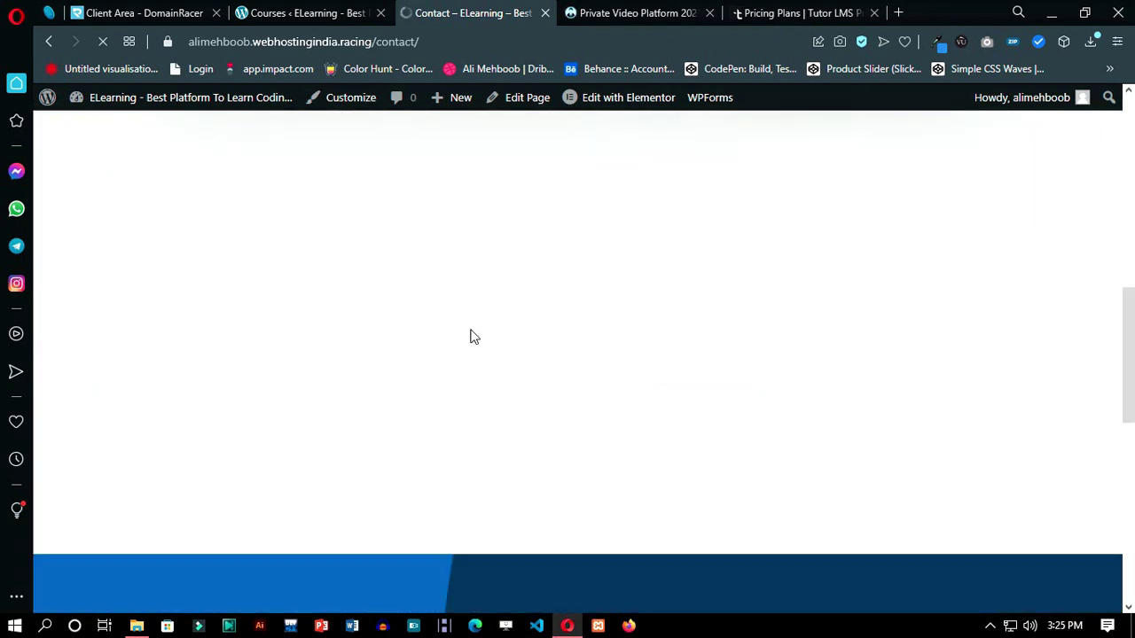
pyautogui.scroll(10, 474, 332)
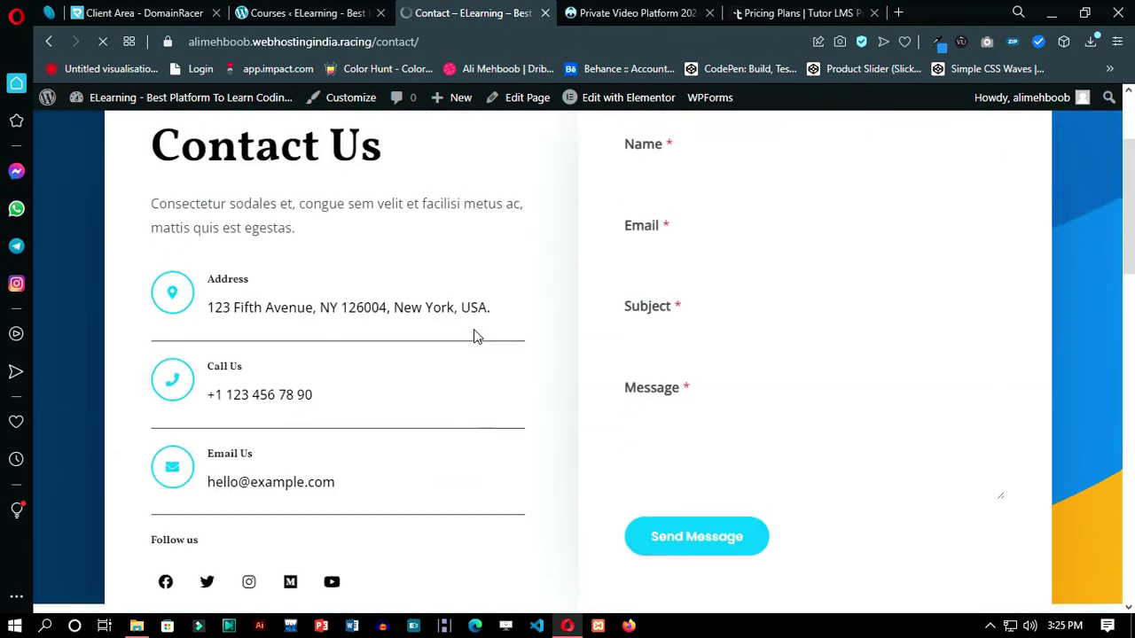
pyautogui.scroll(-10, 560, 312)
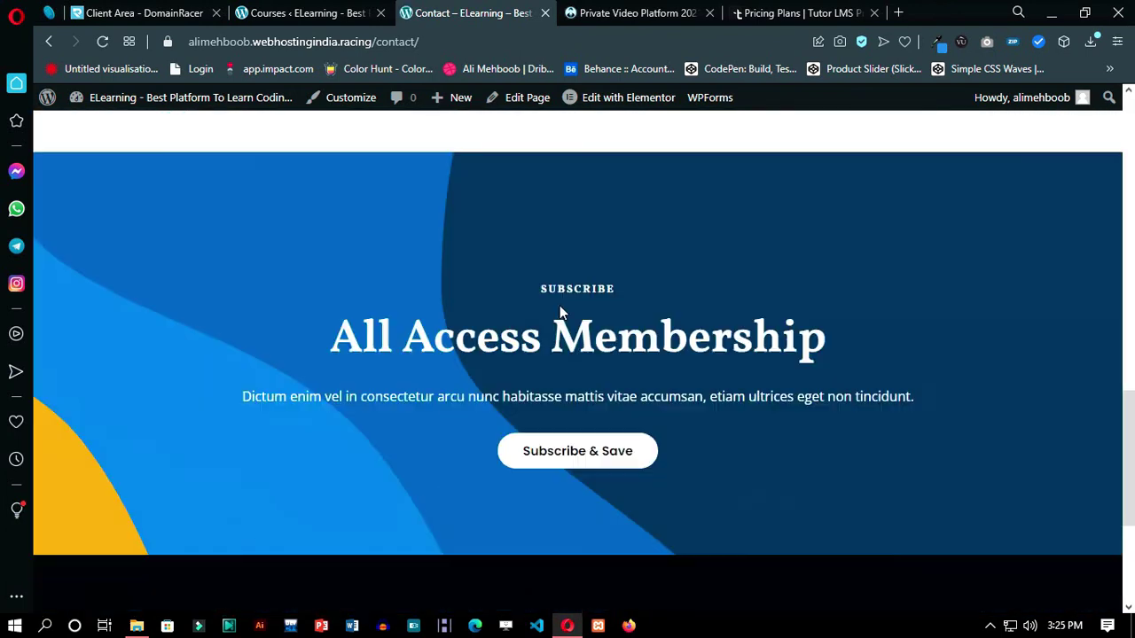
pyautogui.scroll(-3, 560, 311)
pyautogui.scroll(10, 559, 311)
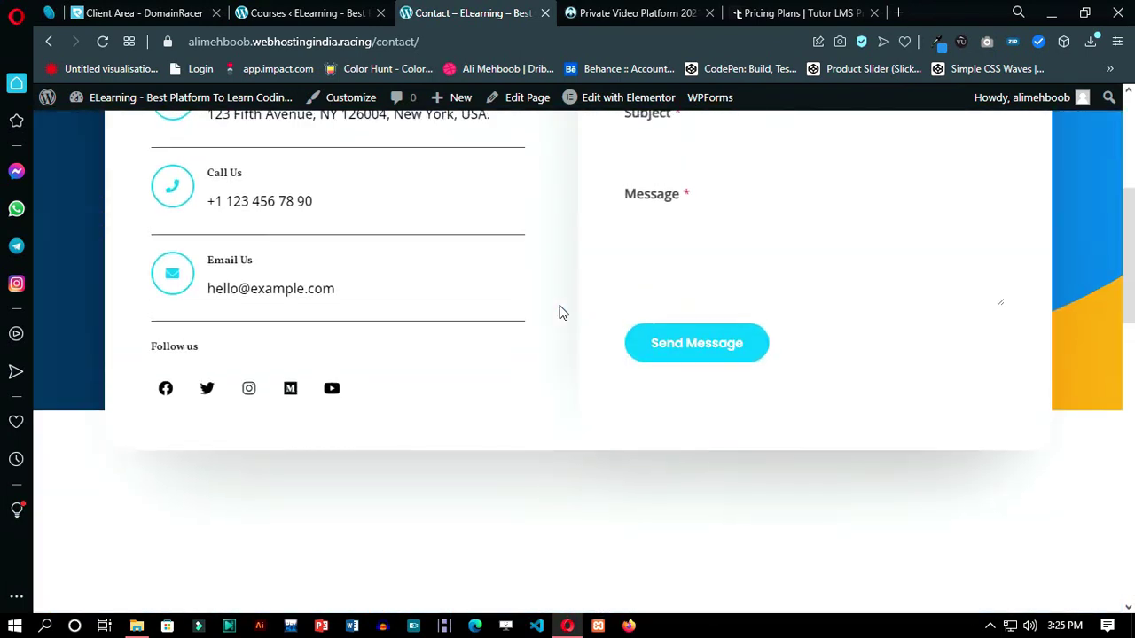
pyautogui.scroll(5, 559, 311)
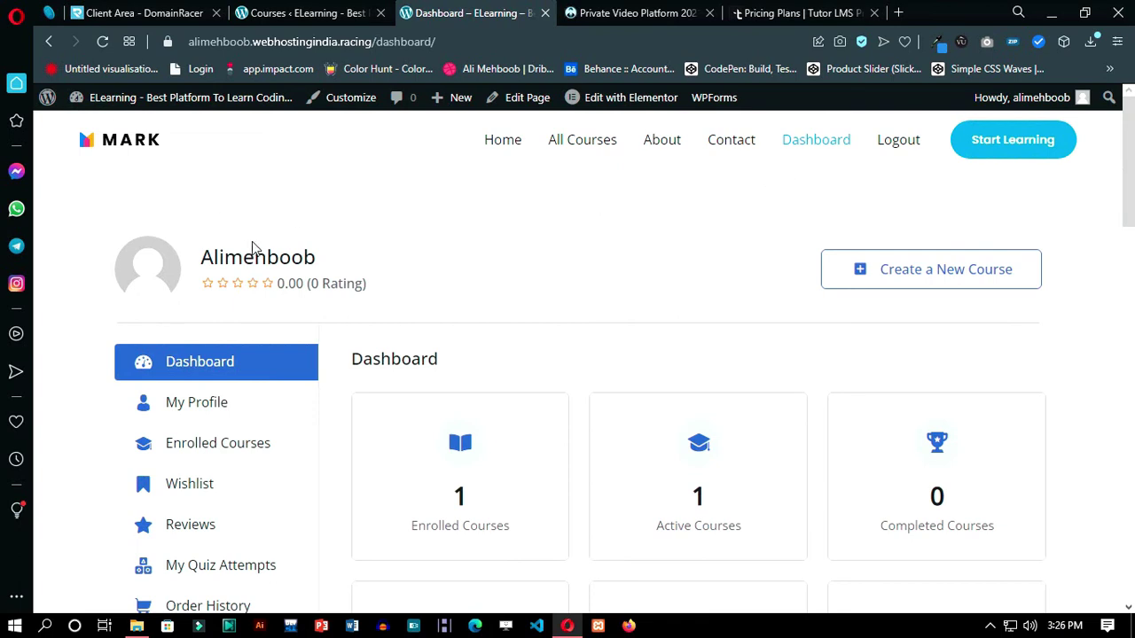
# - Examine the Dashboard's course statistics, In Progress Course and My Courses sections
pyautogui.scroll(-1, 471, 303)
pyautogui.scroll(-10, 471, 303)
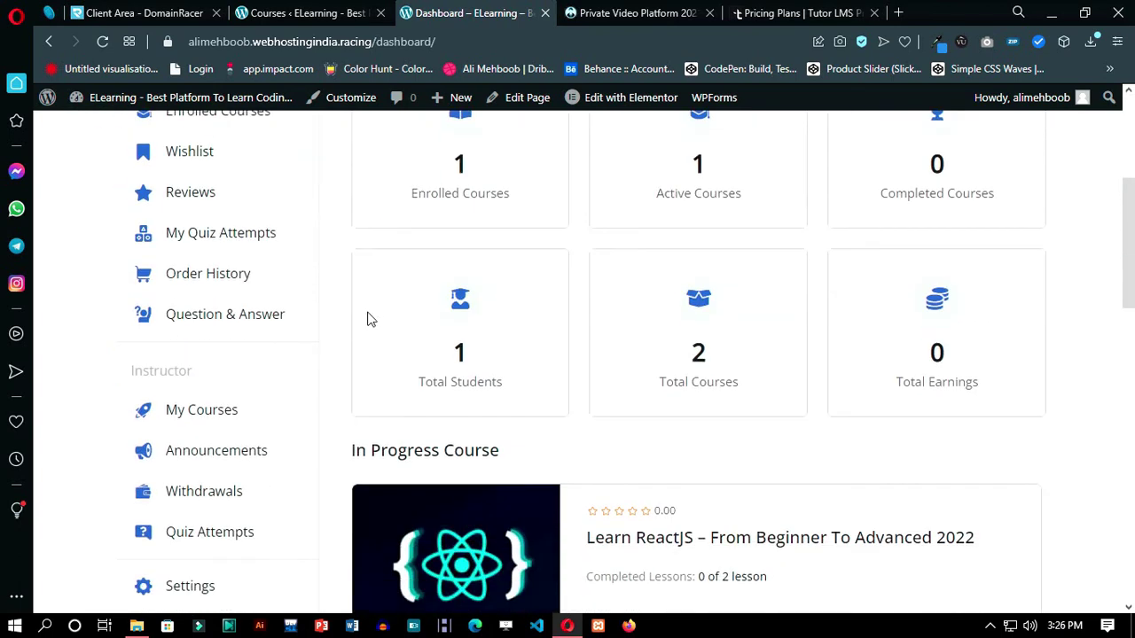
pyautogui.scroll(-2, 505, 325)
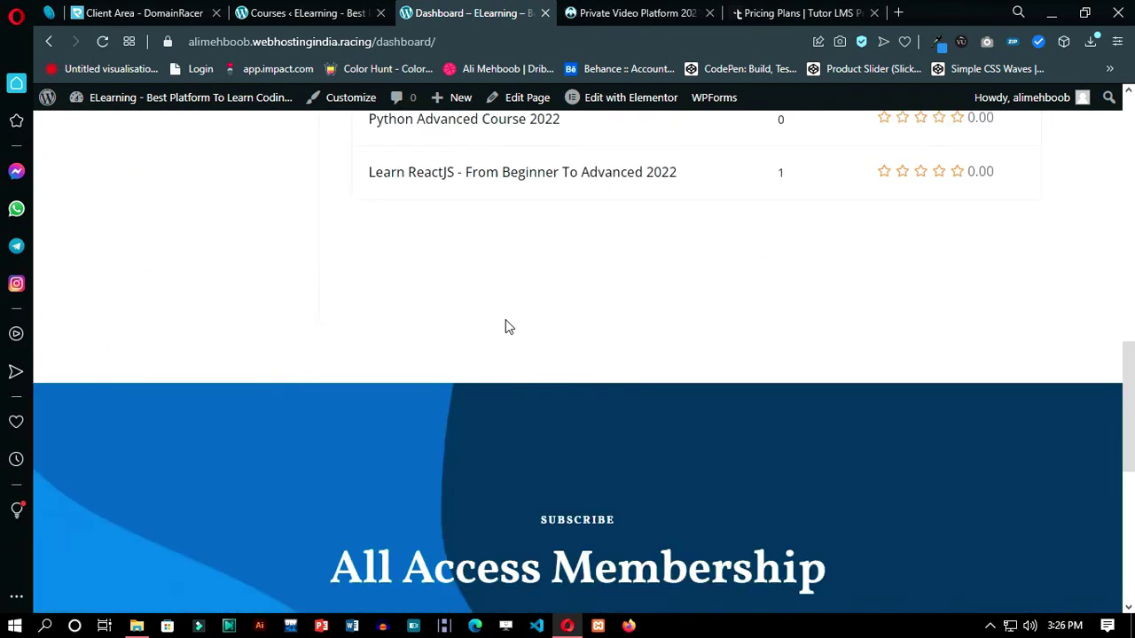
pyautogui.scroll(3, 470, 326)
pyautogui.scroll(3, 473, 326)
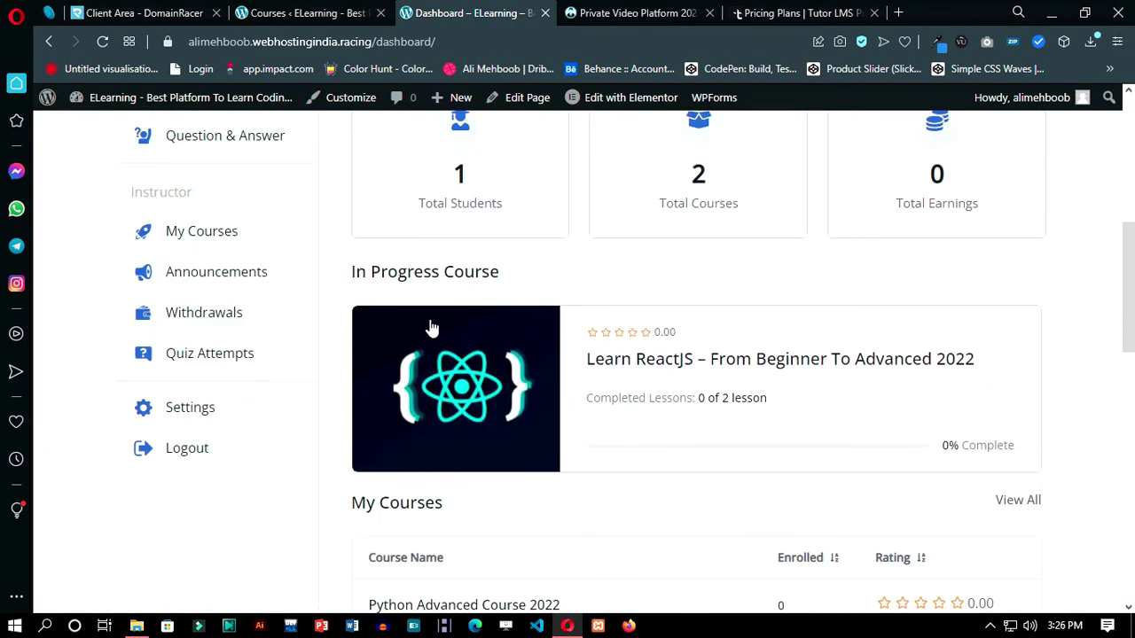
pyautogui.scroll(-2, 635, 504)
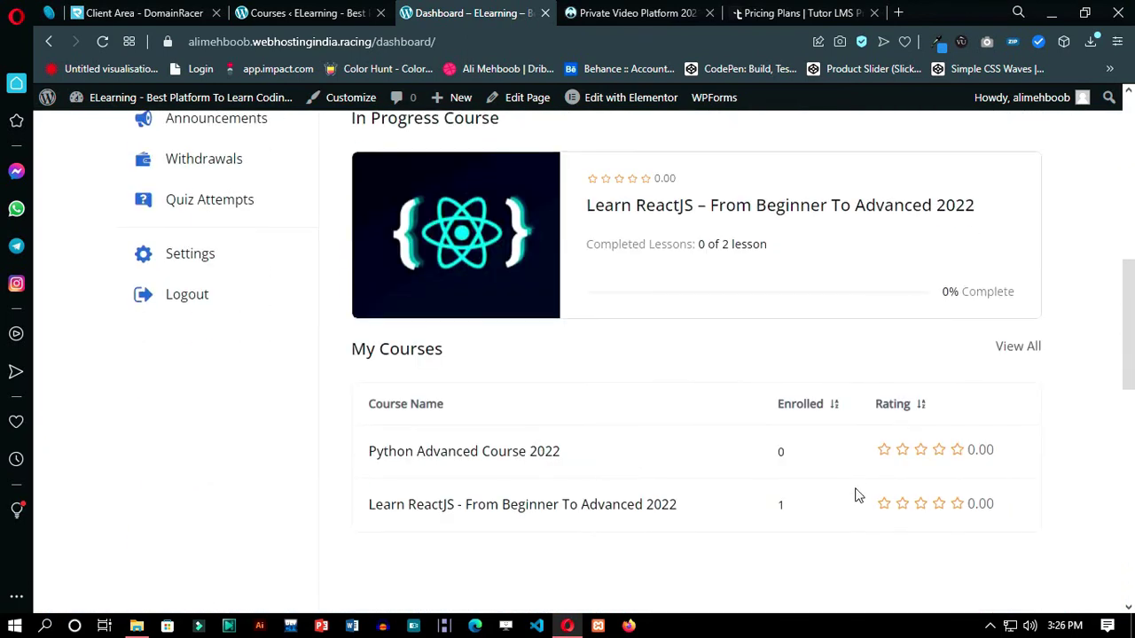
pyautogui.scroll(5, 646, 436)
pyautogui.scroll(3, 266, 363)
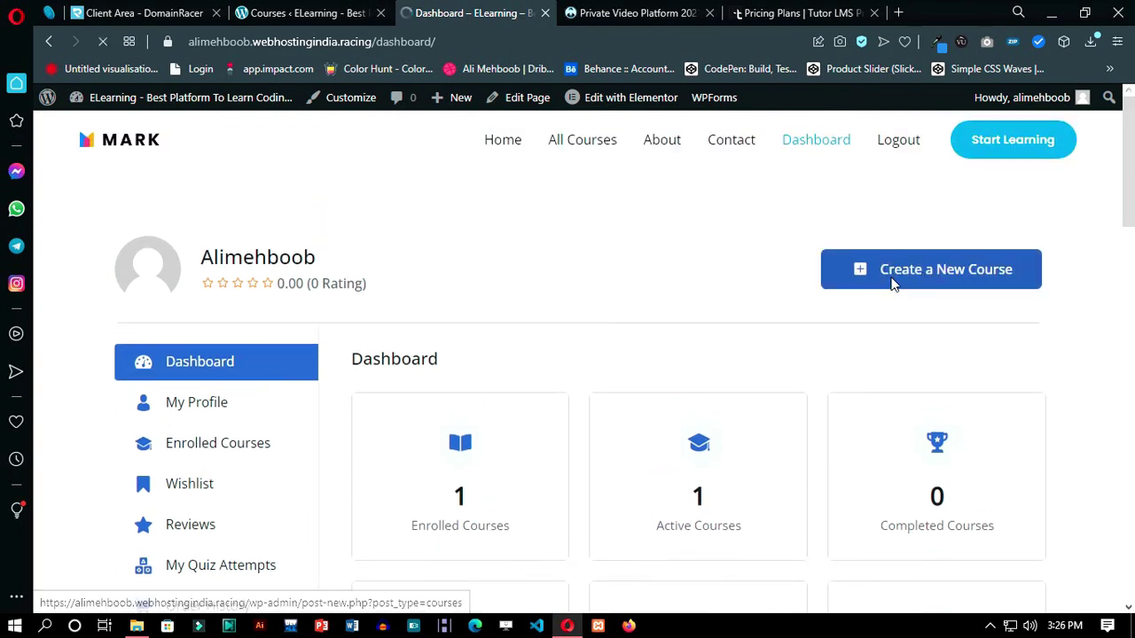
# - Open the new course form from the Dashboard, look through its settings and Course Builder, and return to the Dashboard
pyautogui.click(882, 284)
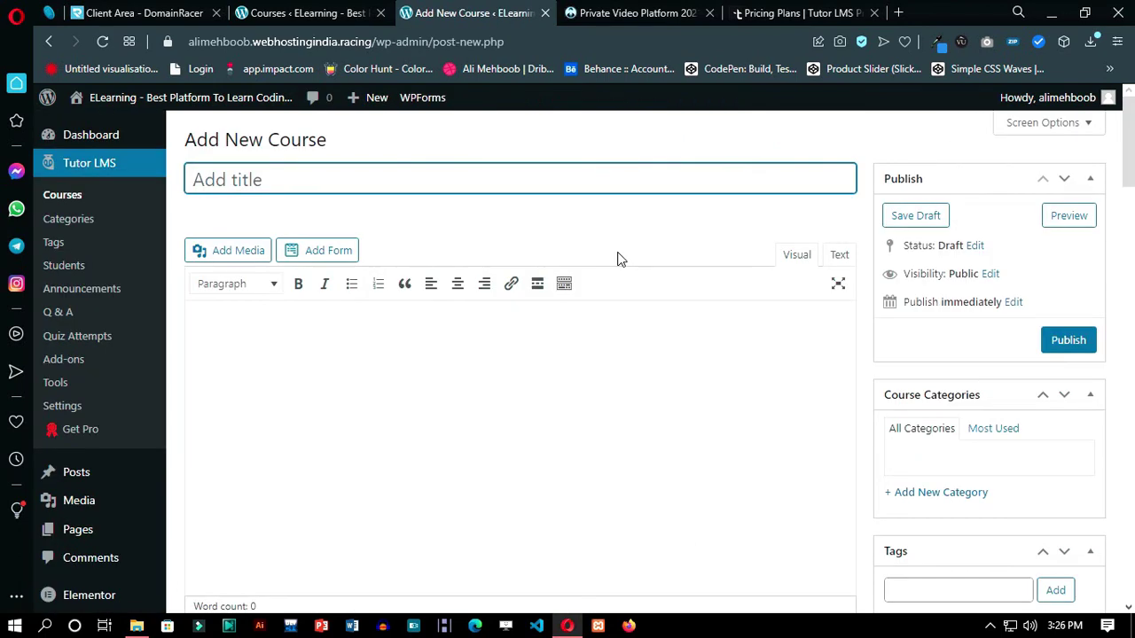
pyautogui.scroll(-10, 535, 413)
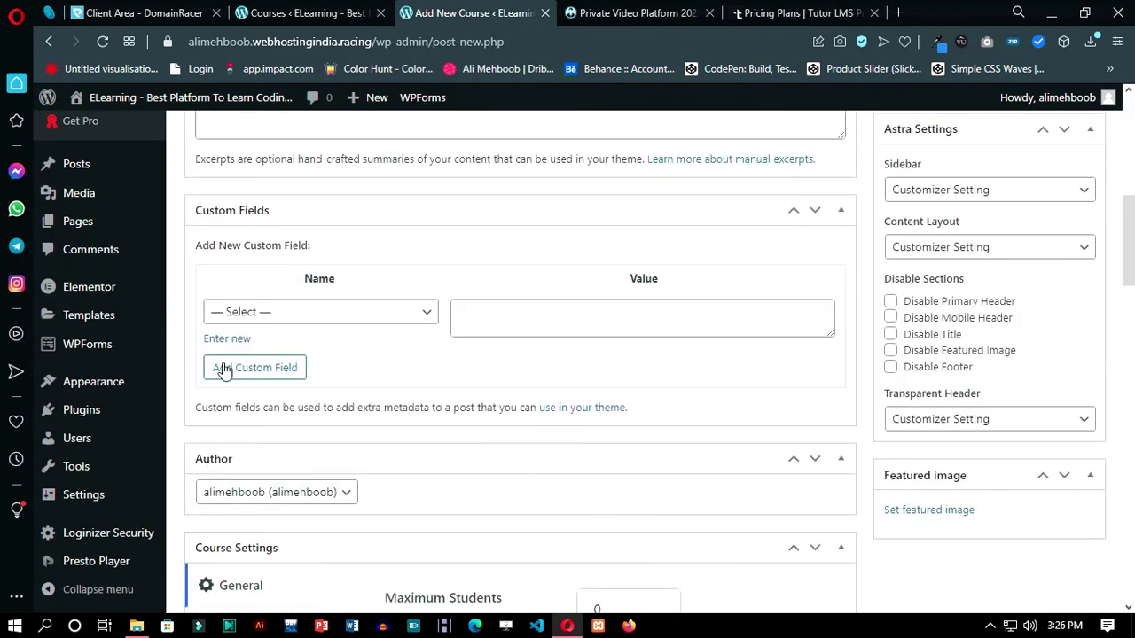
pyautogui.scroll(-12, 492, 361)
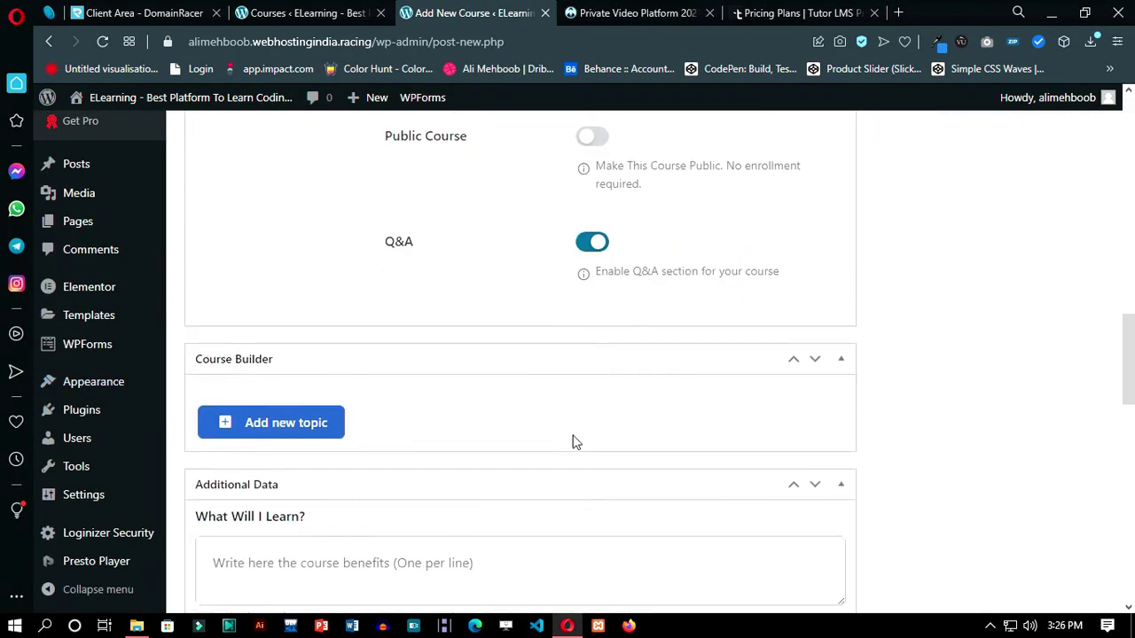
pyautogui.click(44, 46)
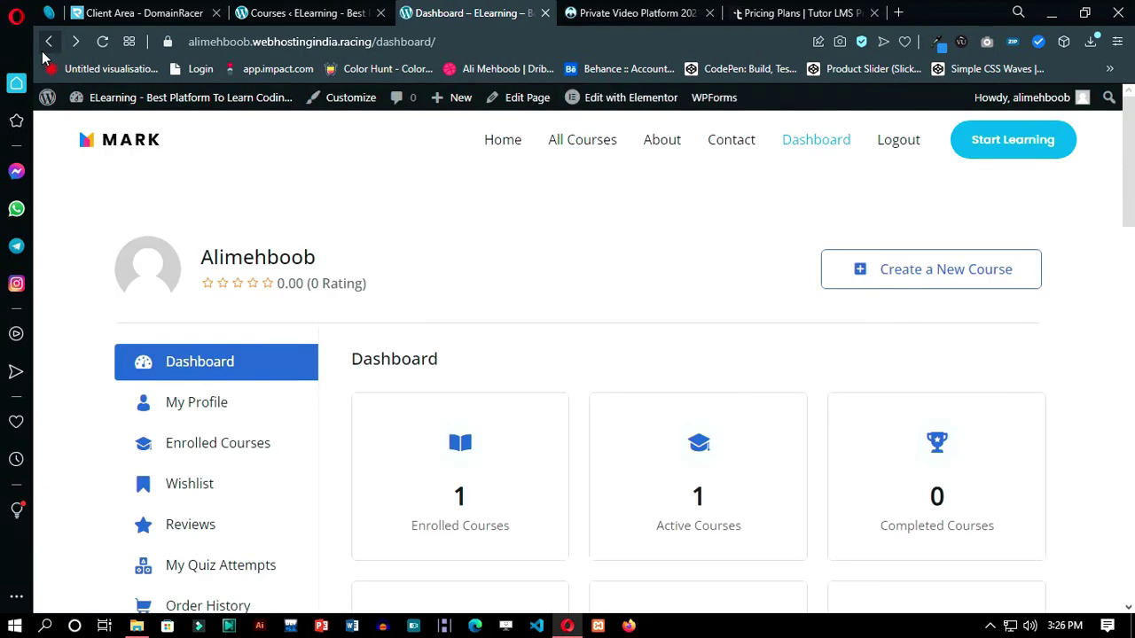
# - Return to the All Courses page and open the Learn ReactJS – From Beginner To Advanced 2022 course
pyautogui.scroll(-3, 665, 375)
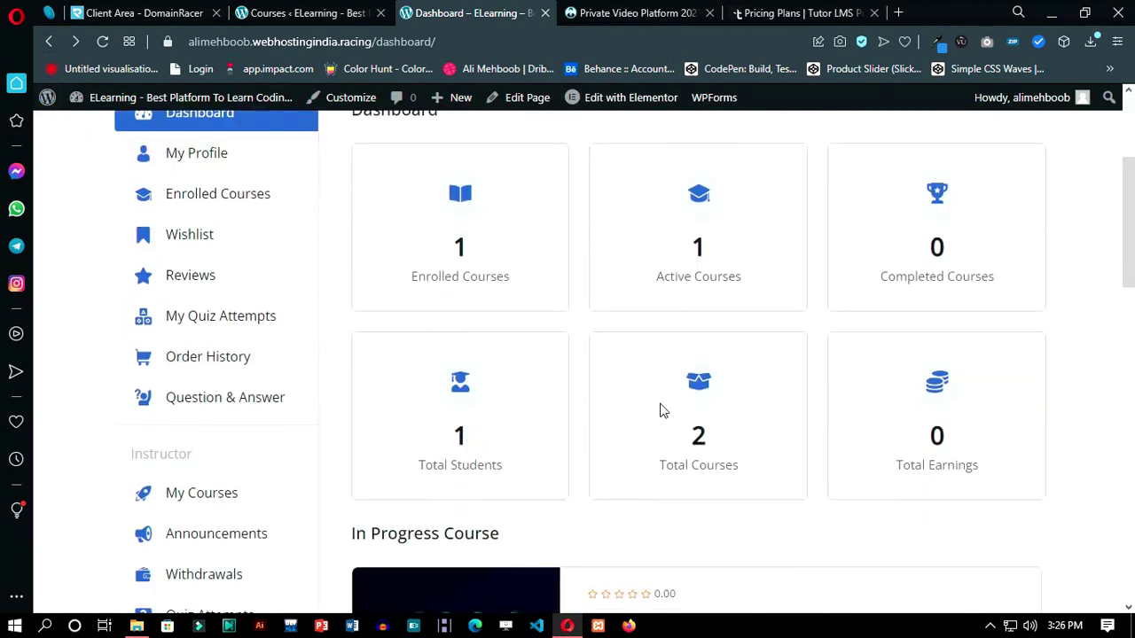
pyautogui.scroll(3, 664, 365)
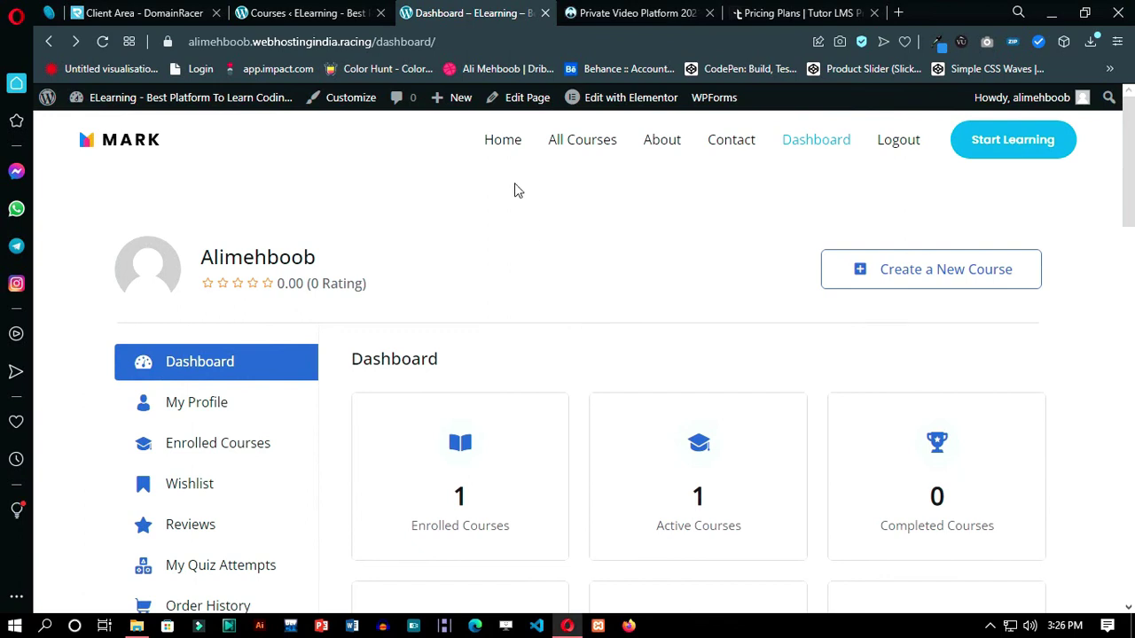
pyautogui.click(592, 140)
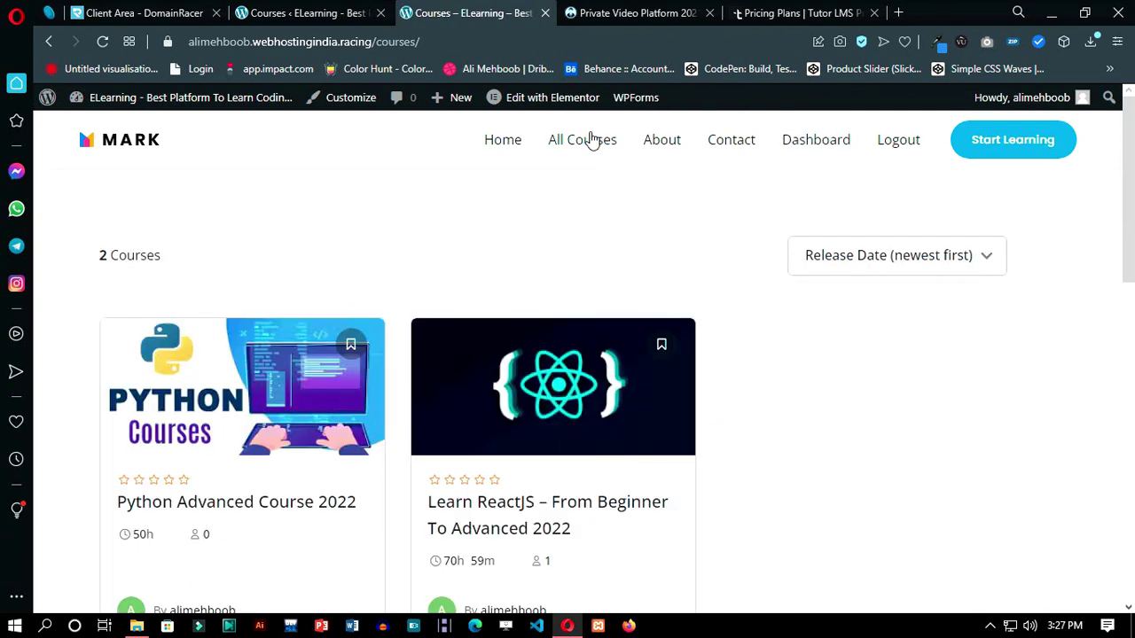
pyautogui.scroll(-2, 279, 319)
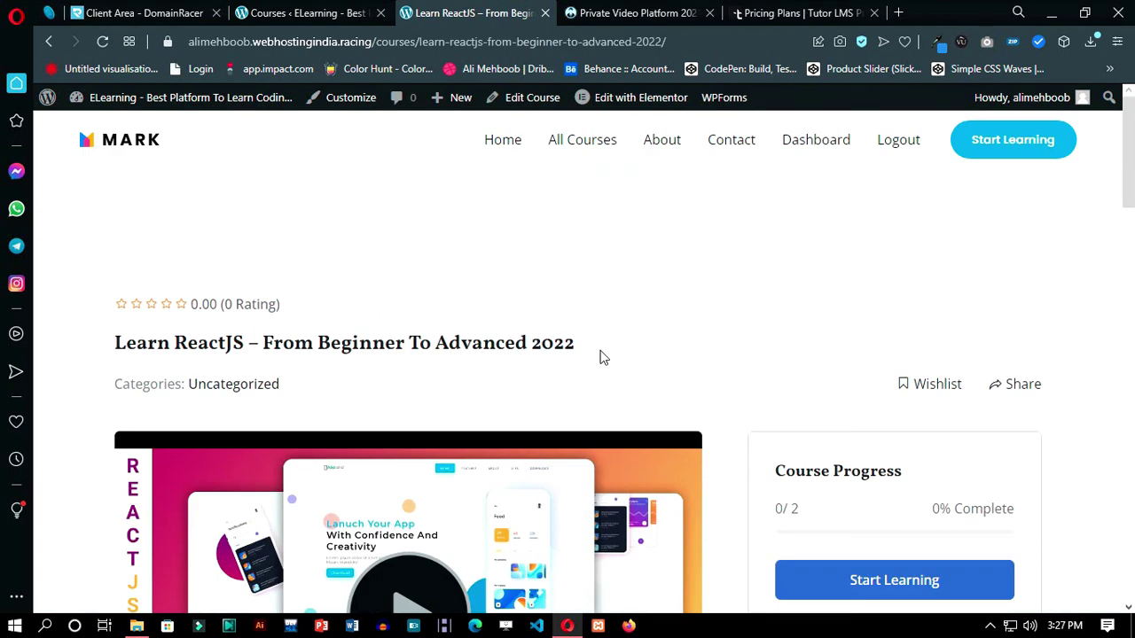
# - Review the ReactJS course's Course Info, expanding the full About Course description and checking the instructor section
pyautogui.scroll(-7, 575, 346)
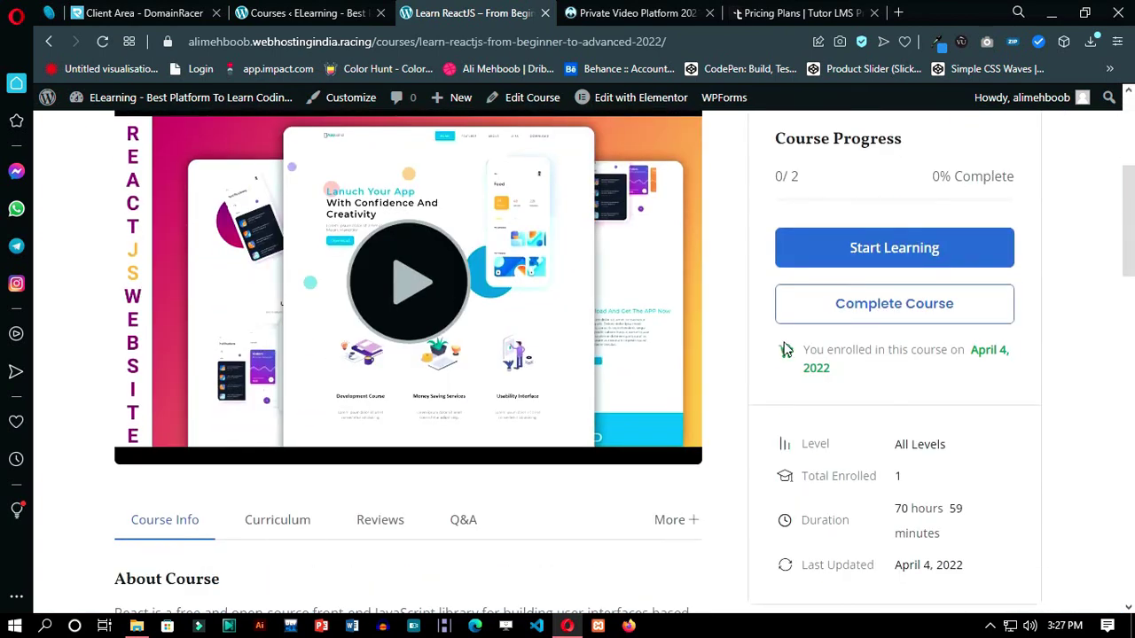
pyautogui.scroll(-3, 398, 372)
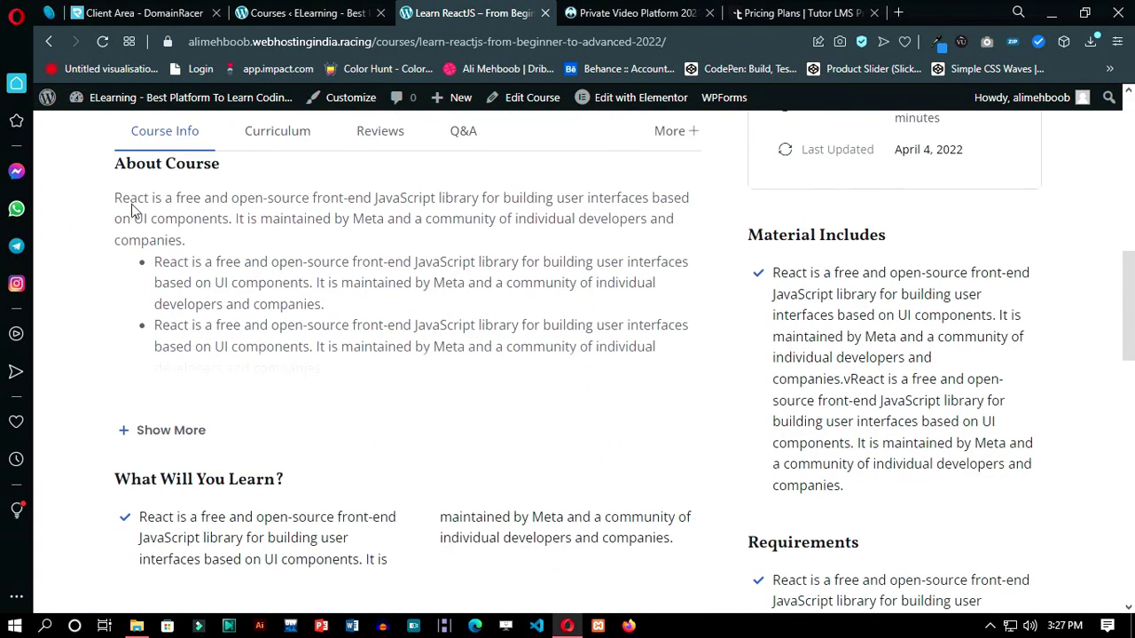
pyautogui.scroll(-1, 268, 351)
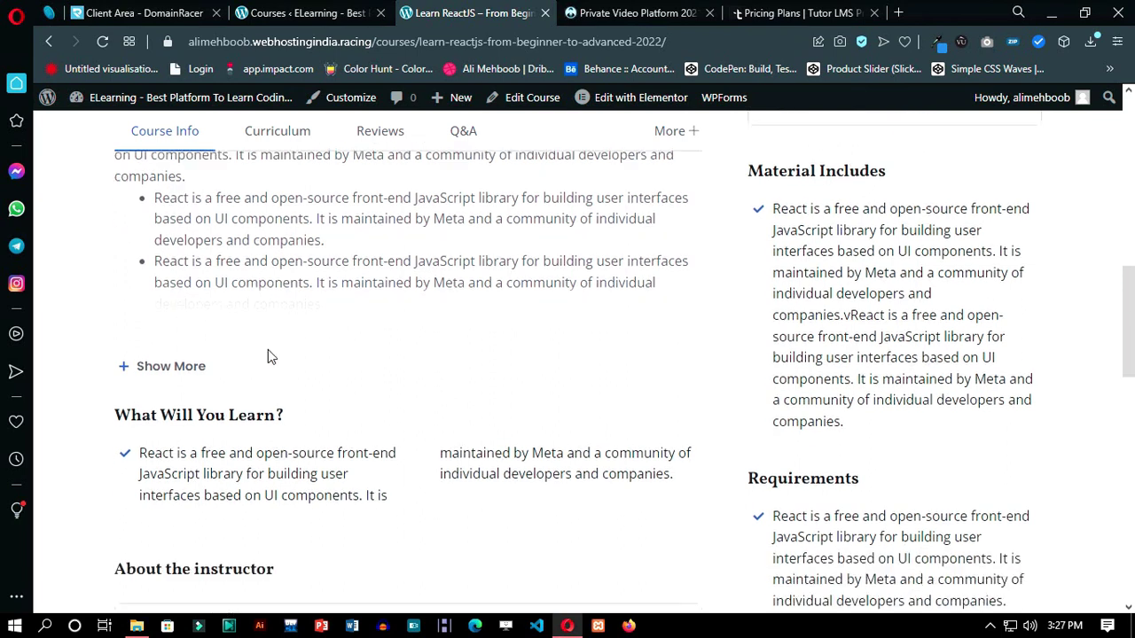
pyautogui.click(196, 355)
pyautogui.scroll(-1, 129, 369)
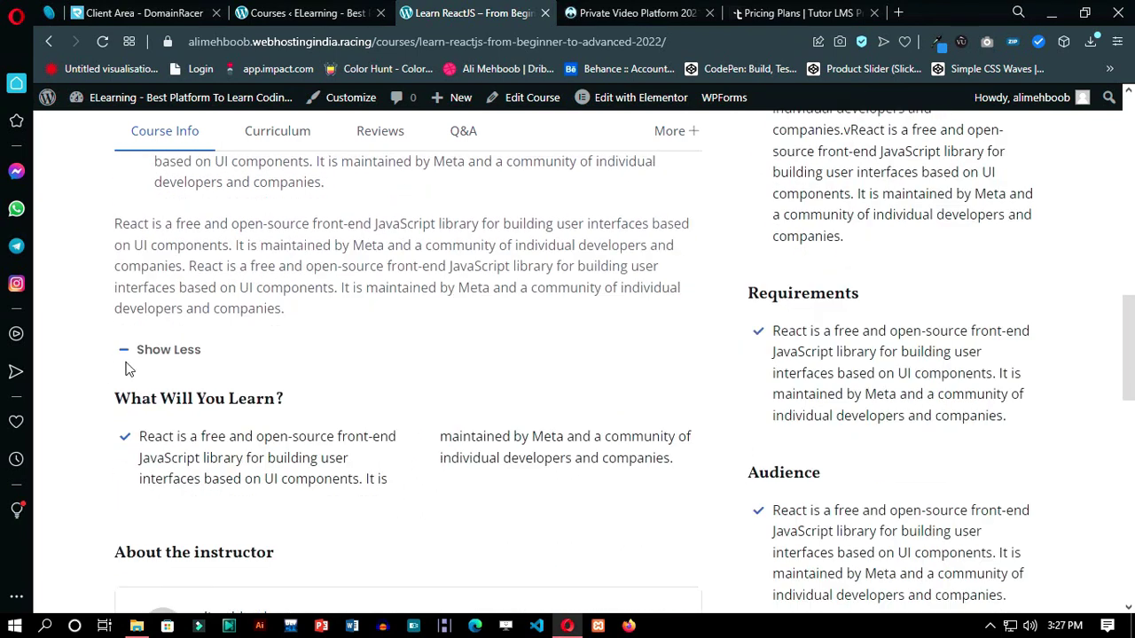
pyautogui.scroll(-5, 468, 448)
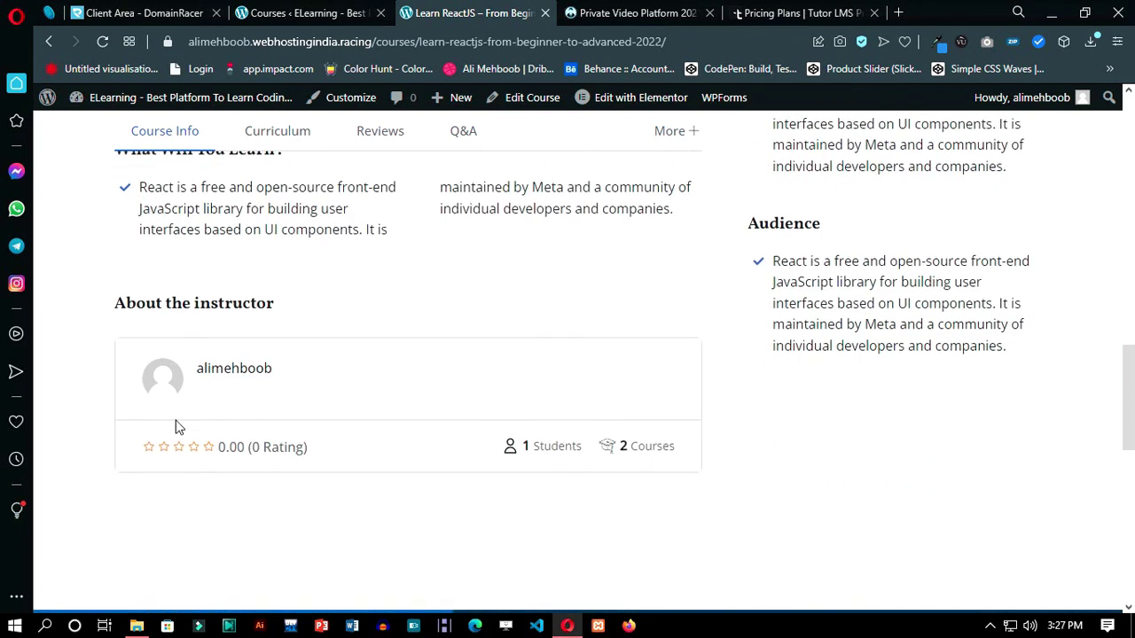
# - Show the ReactJS course's Curriculum and expand Module 1 : Introduction to view its lessons
pyautogui.click(254, 130)
pyautogui.scroll(8, 231, 186)
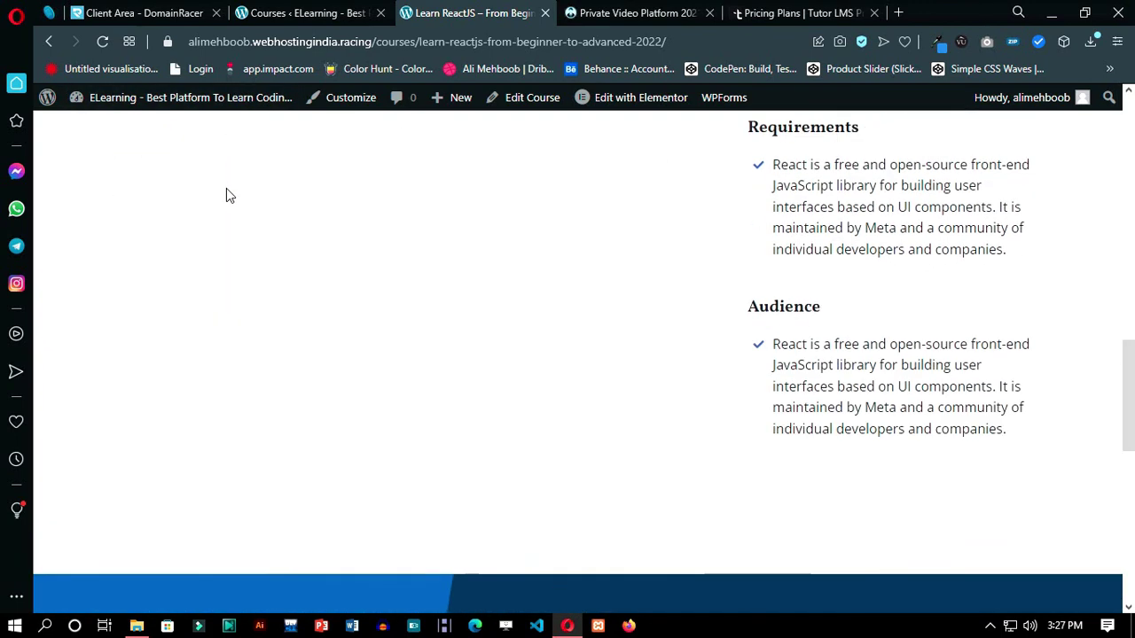
pyautogui.scroll(1, 250, 198)
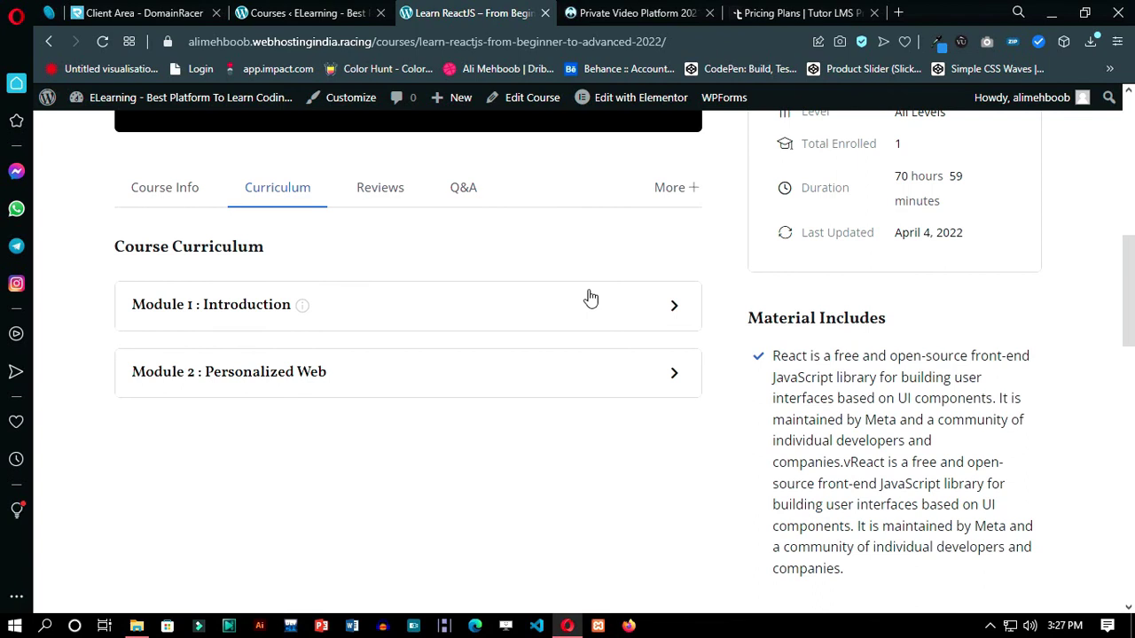
pyautogui.click(676, 311)
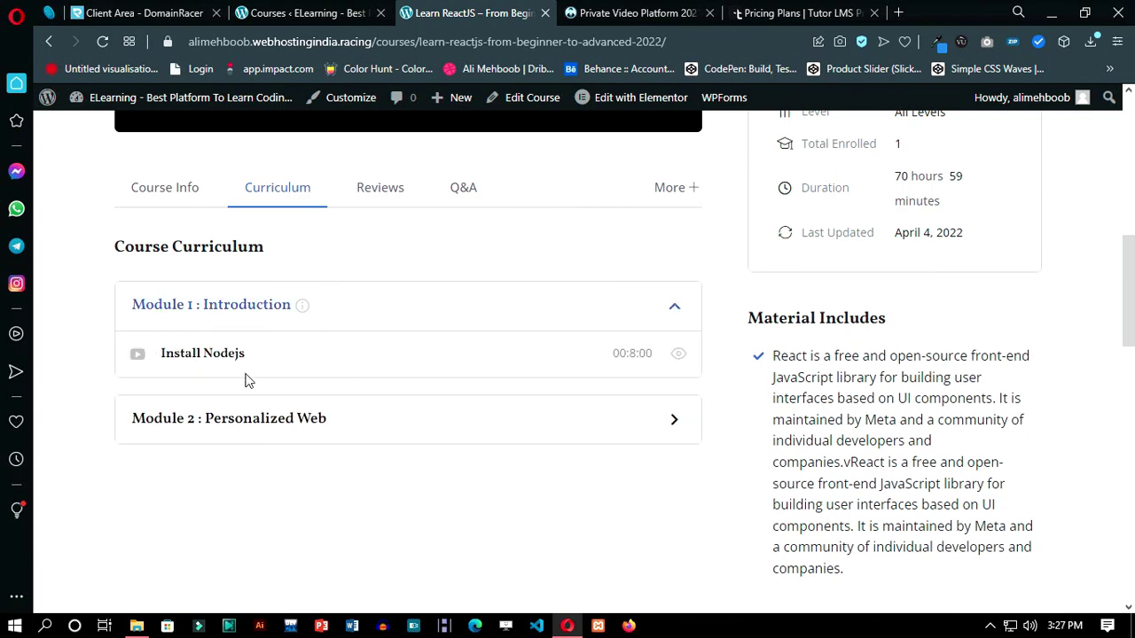
# - Expand Module 2 : Personalized Web in the ReactJS course's Curriculum and start learning the course
pyautogui.click(676, 426)
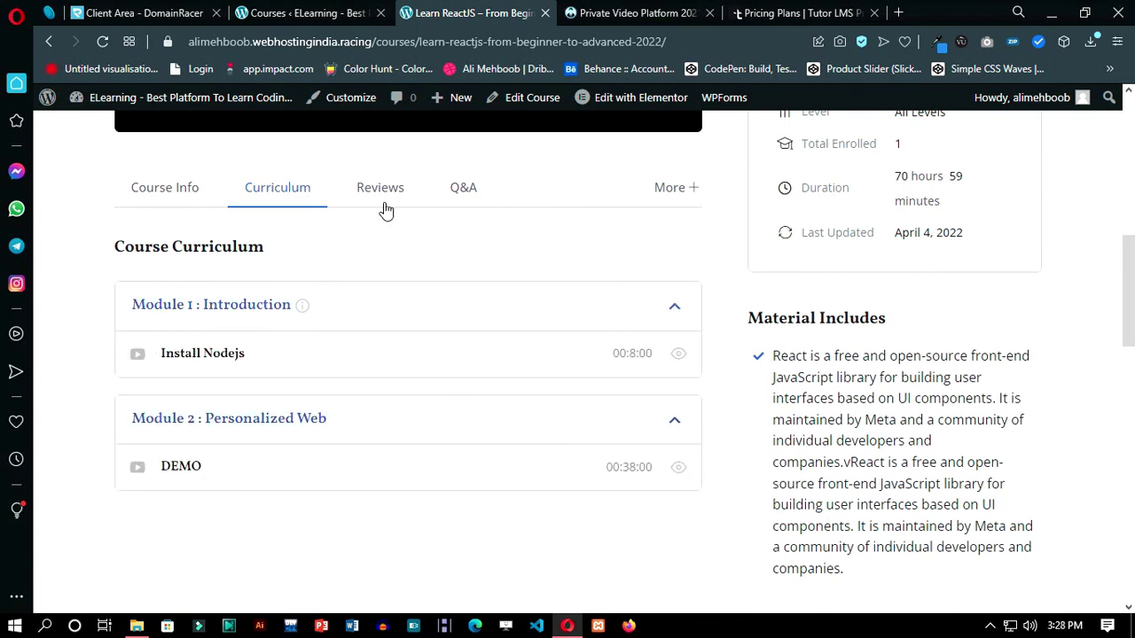
pyautogui.scroll(4, 834, 350)
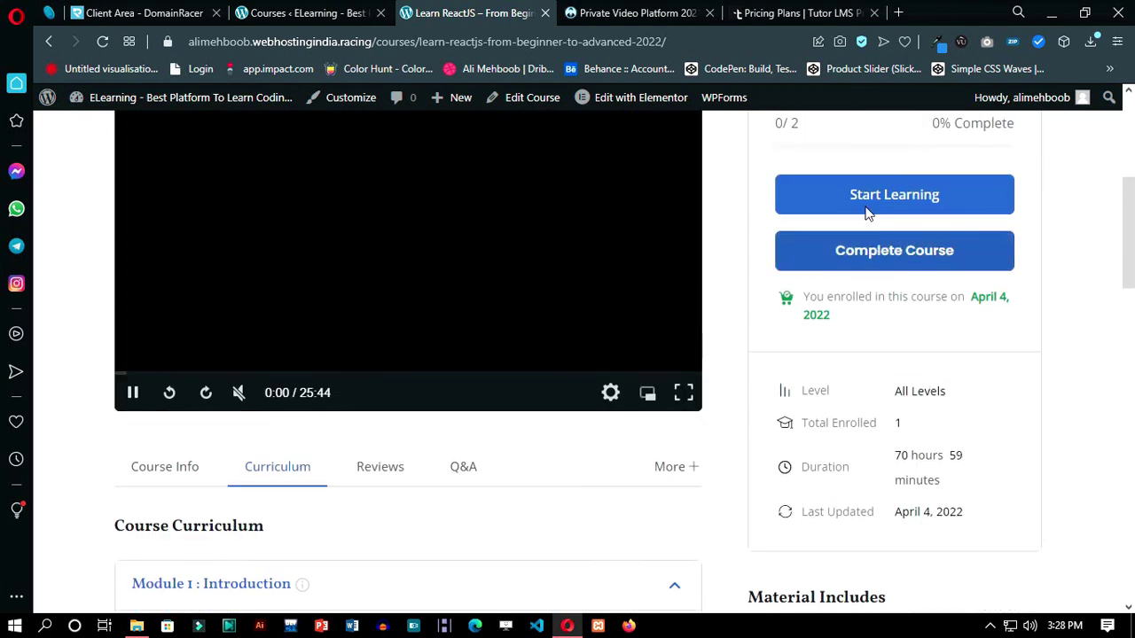
pyautogui.click(878, 266)
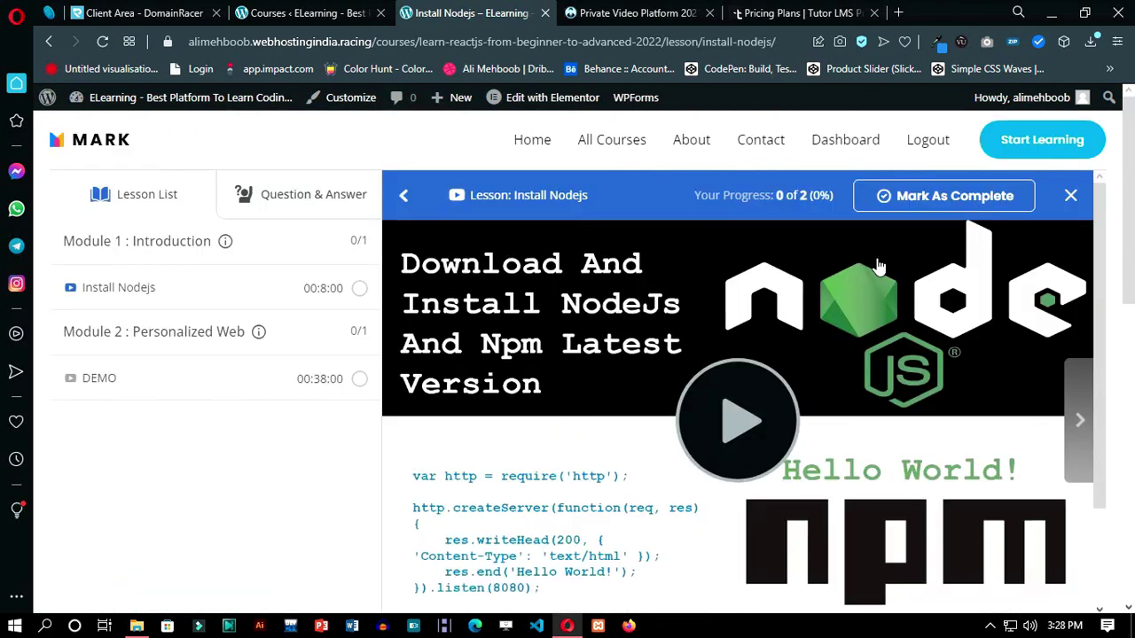
# - Look over the lesson list for both modules and play the Install Nodejs lesson video
pyautogui.scroll(-2, 698, 409)
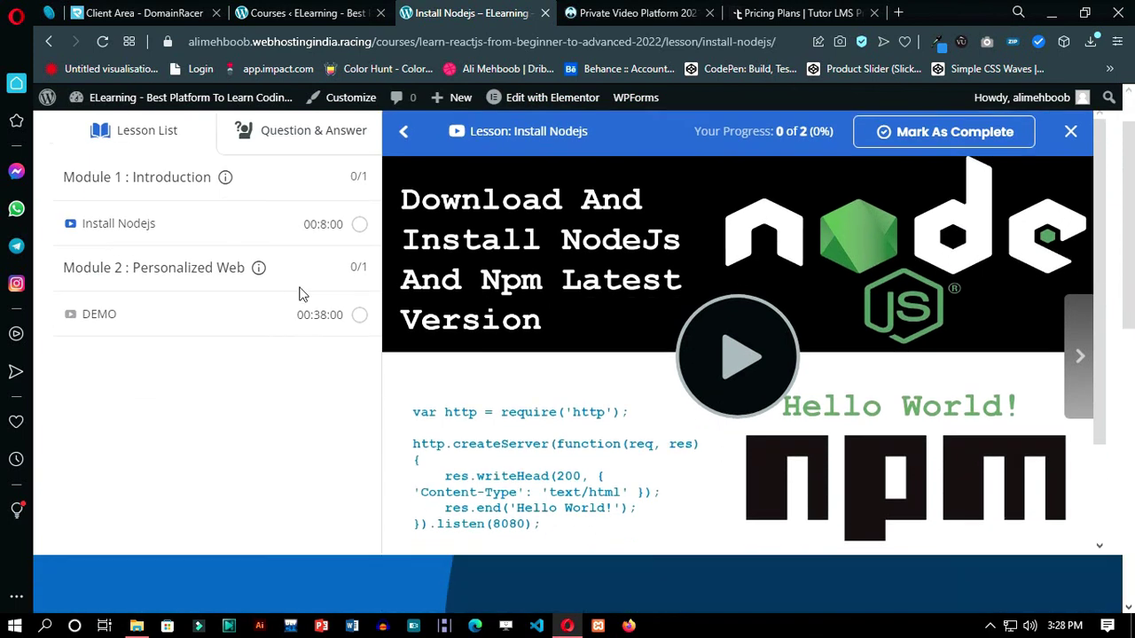
pyautogui.scroll(2, 572, 364)
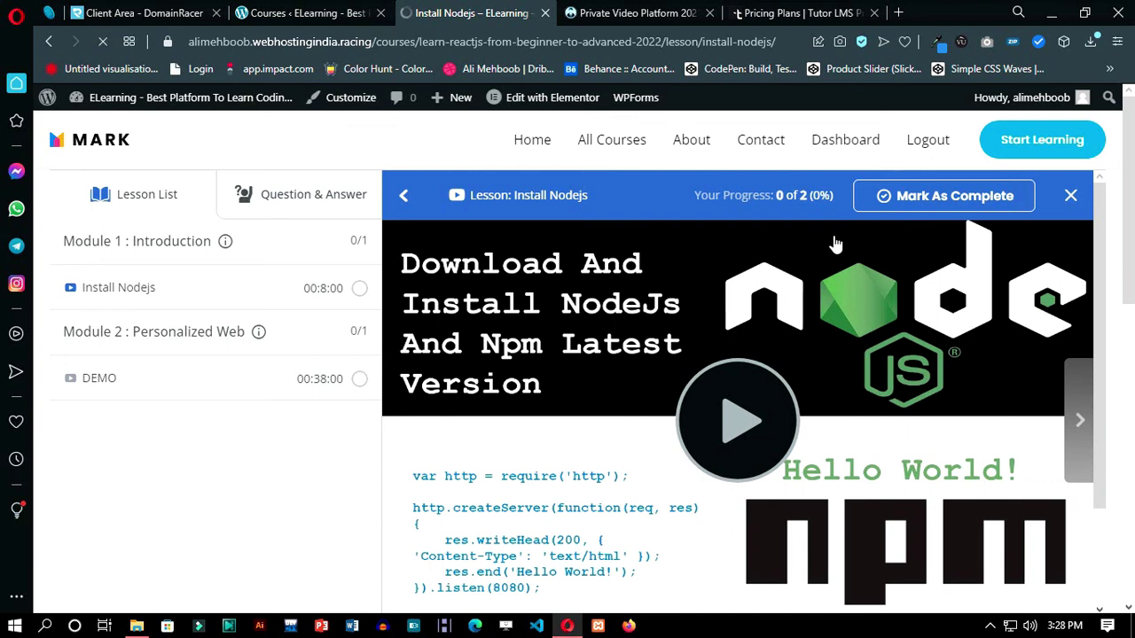
pyautogui.click(835, 243)
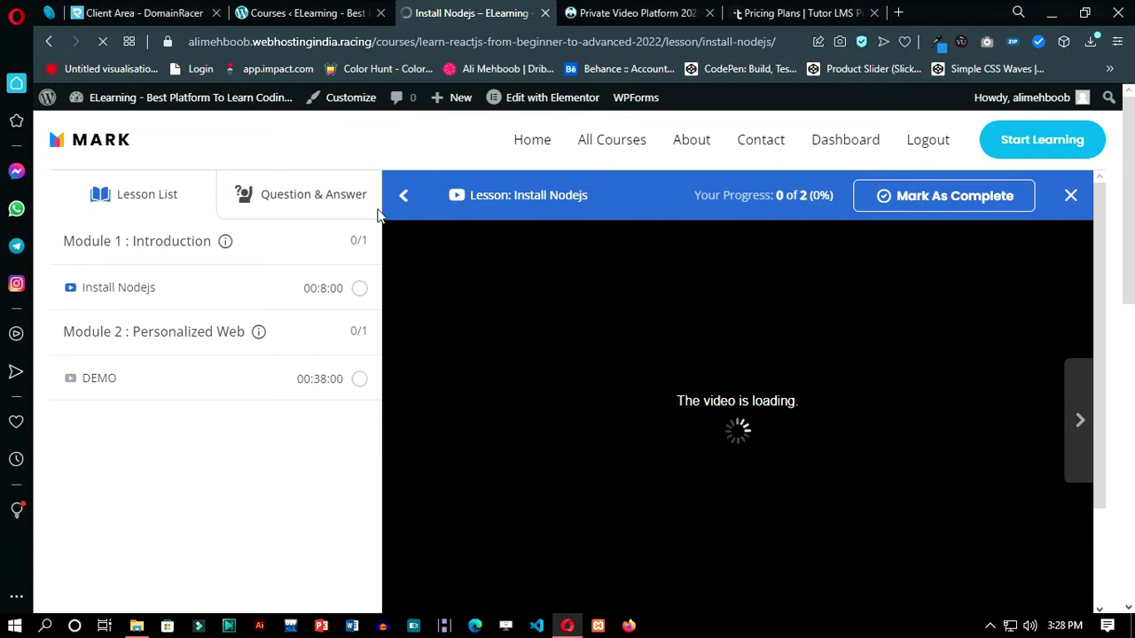
# - Return from the lesson to the ReactJS course page and open the site's Home page
pyautogui.scroll(-2, 390, 221)
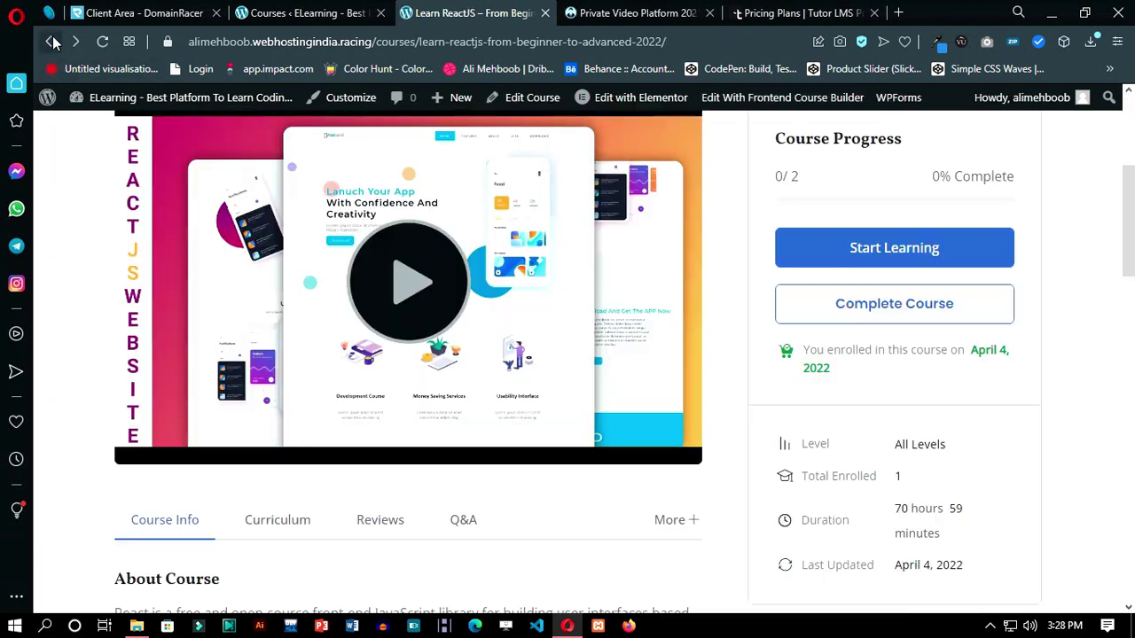
pyautogui.scroll(4, 798, 346)
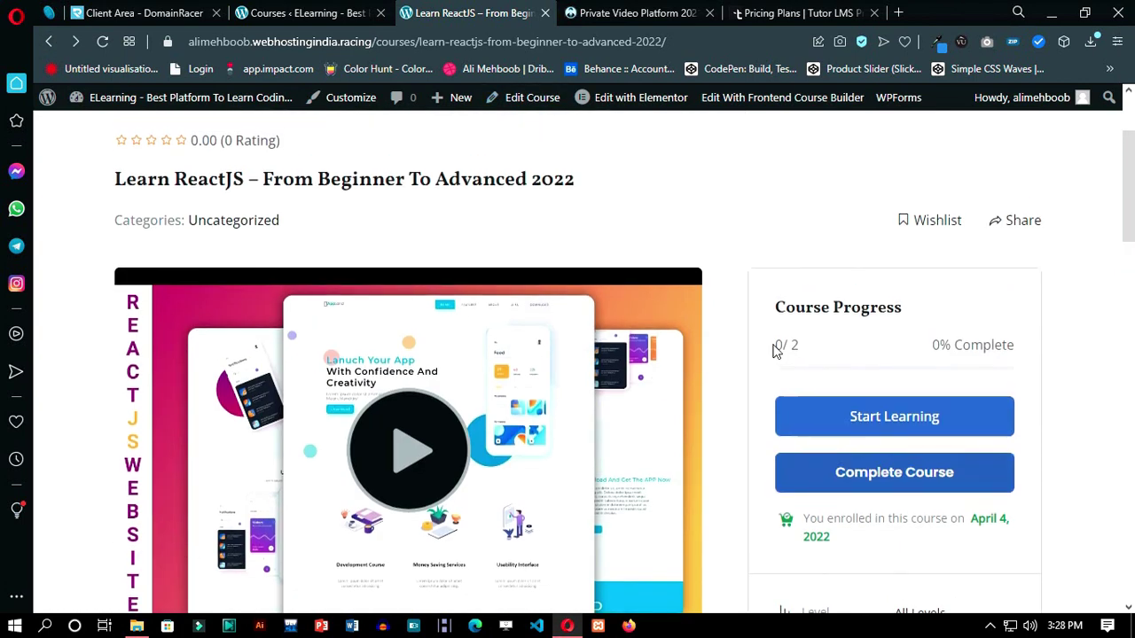
pyautogui.click(488, 144)
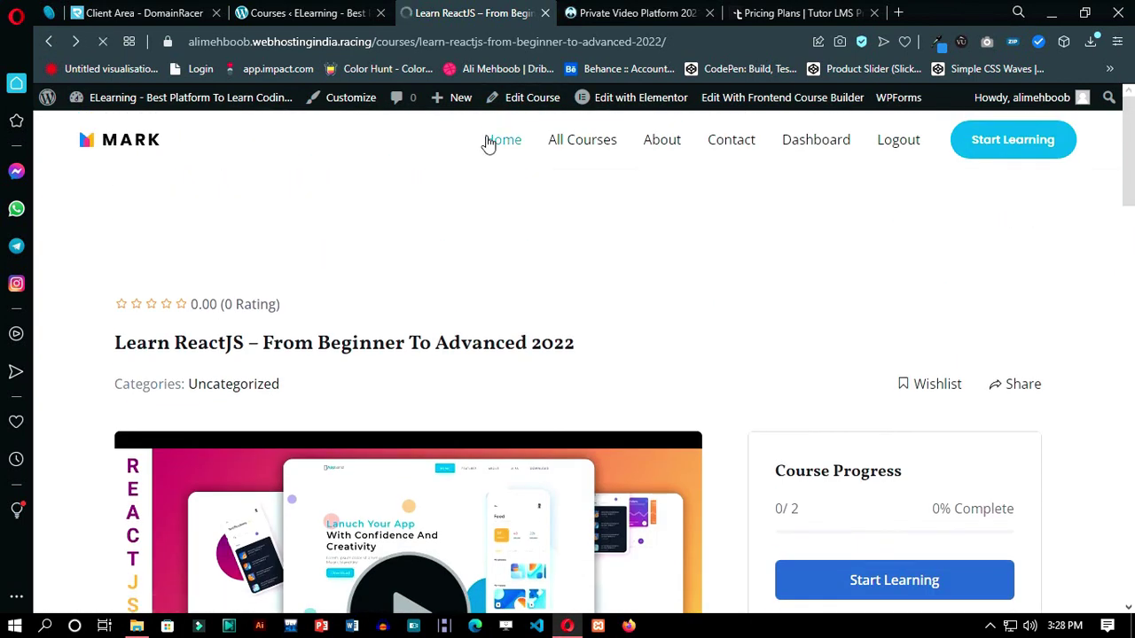